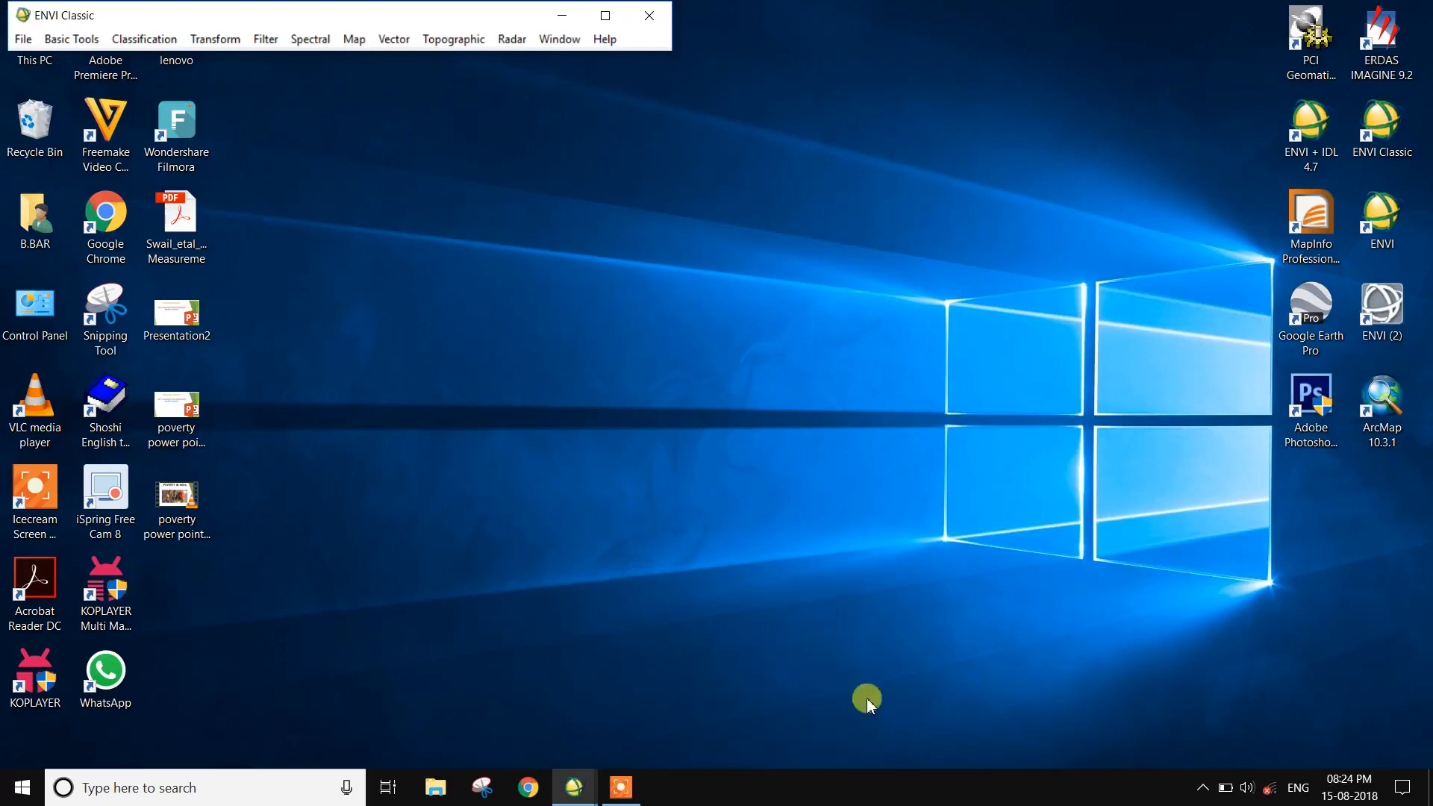
# - Bring up the Available Bands List, switch it to RGB Color and assign Band 33 of the flass subset to red
pyautogui.moveTo(574, 787)
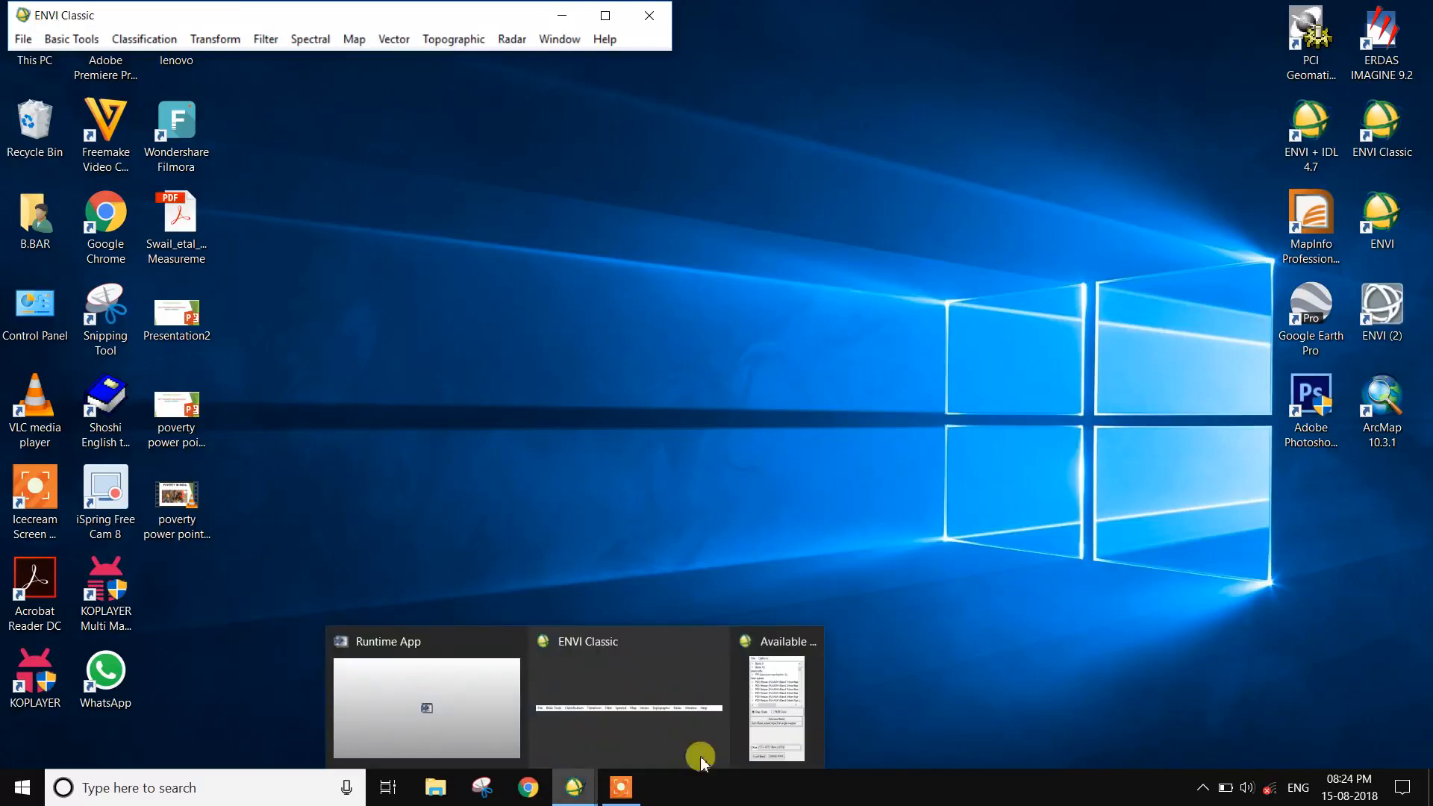
pyautogui.click(798, 727)
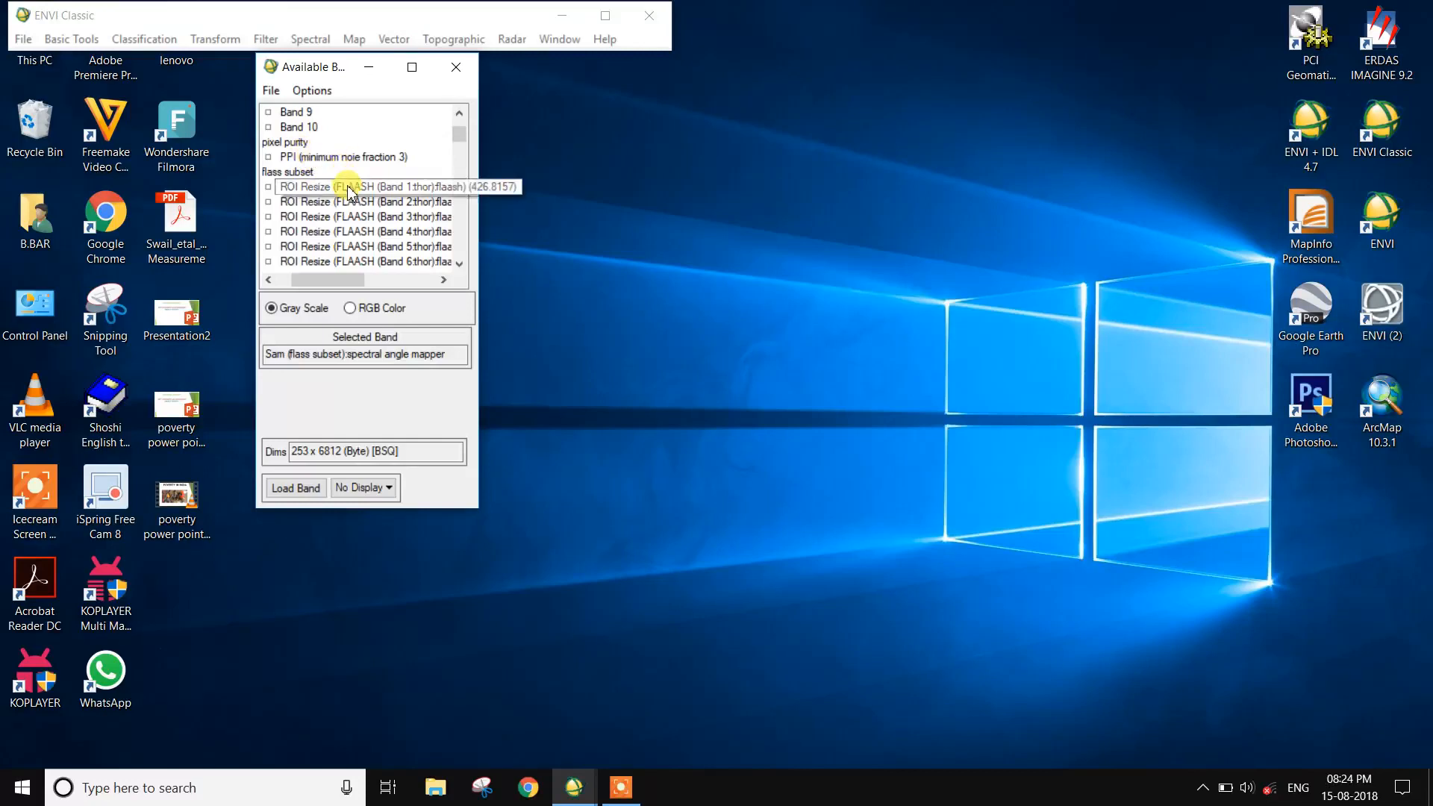
pyautogui.scroll(-3, 358, 196)
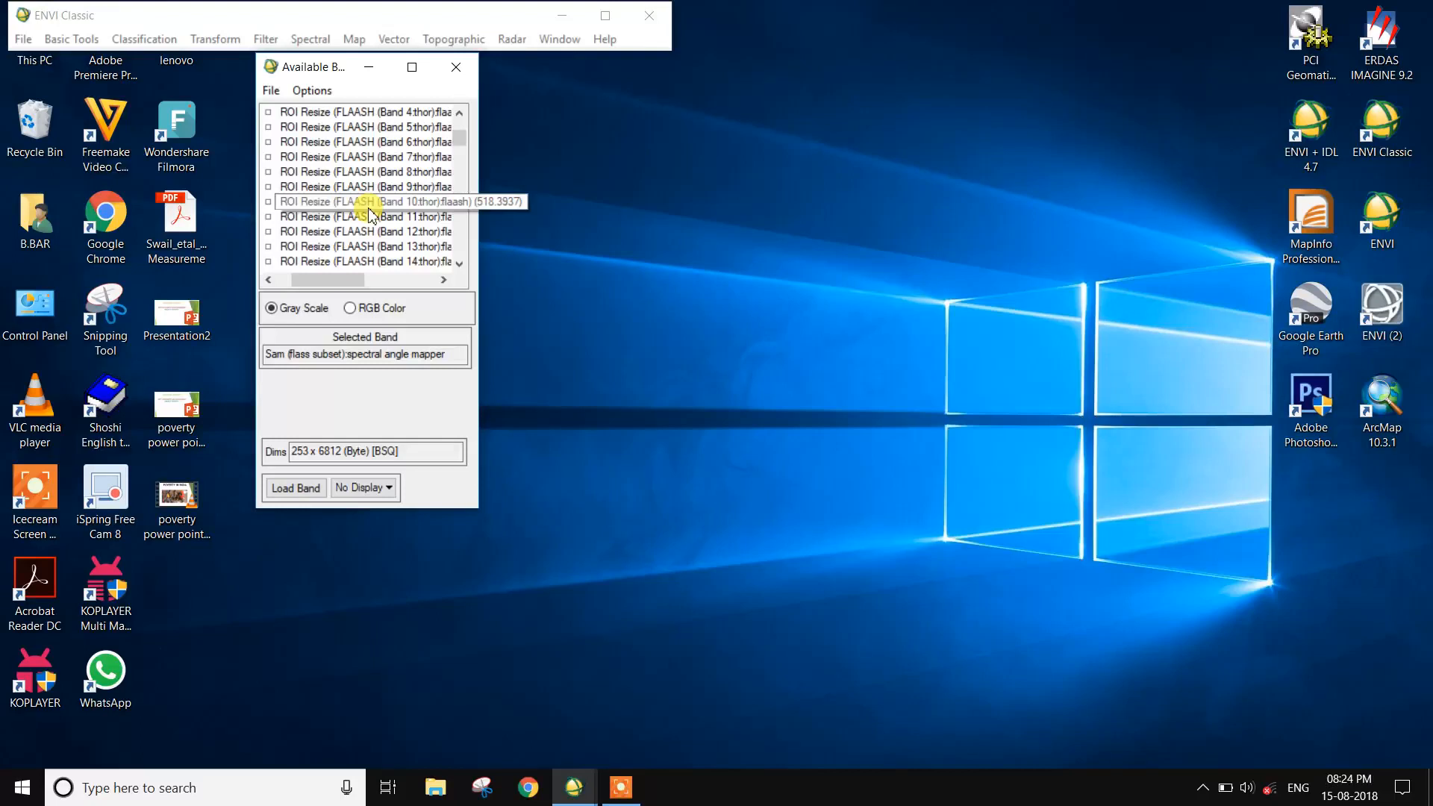
pyautogui.scroll(-1, 369, 214)
pyautogui.click(373, 308)
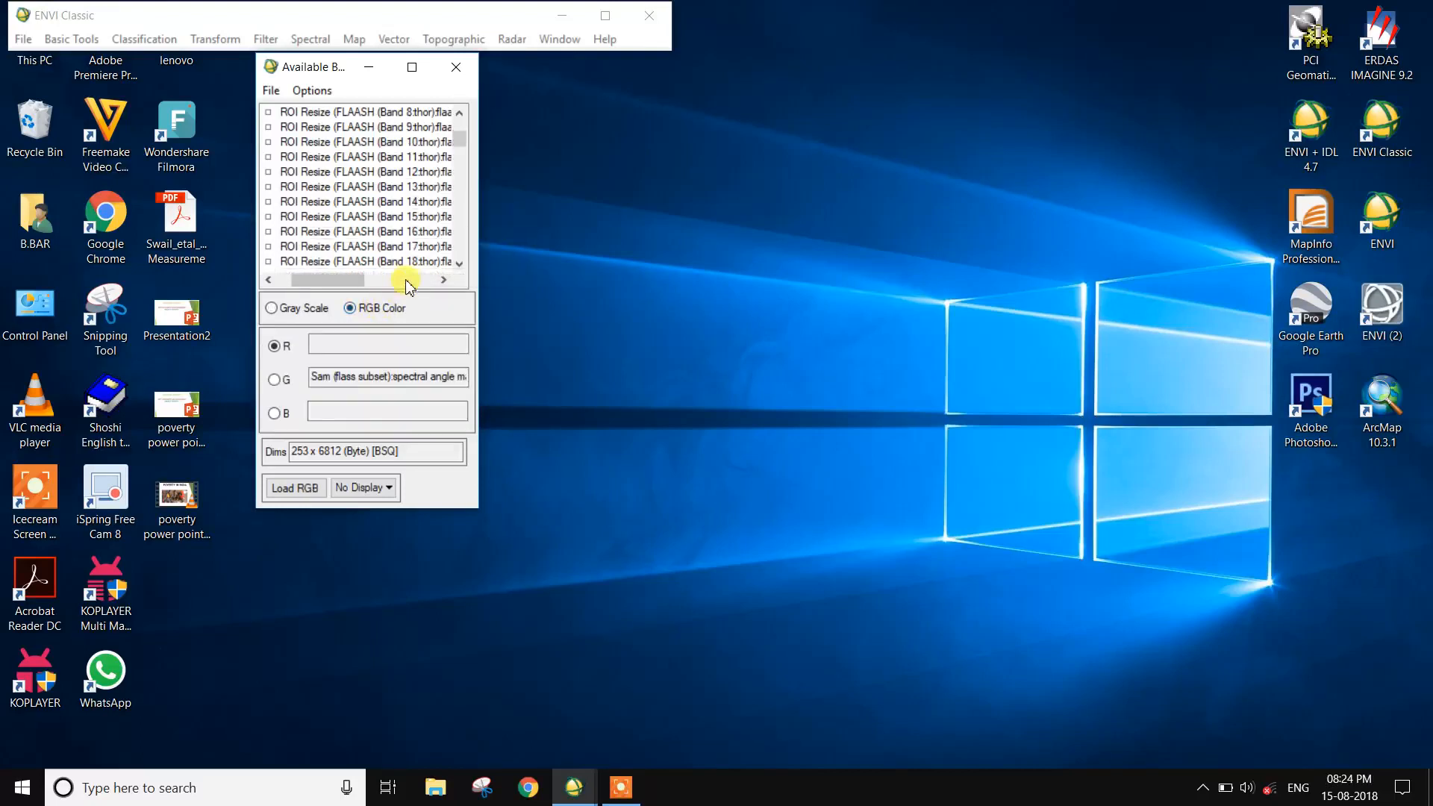
pyautogui.scroll(-2, 403, 249)
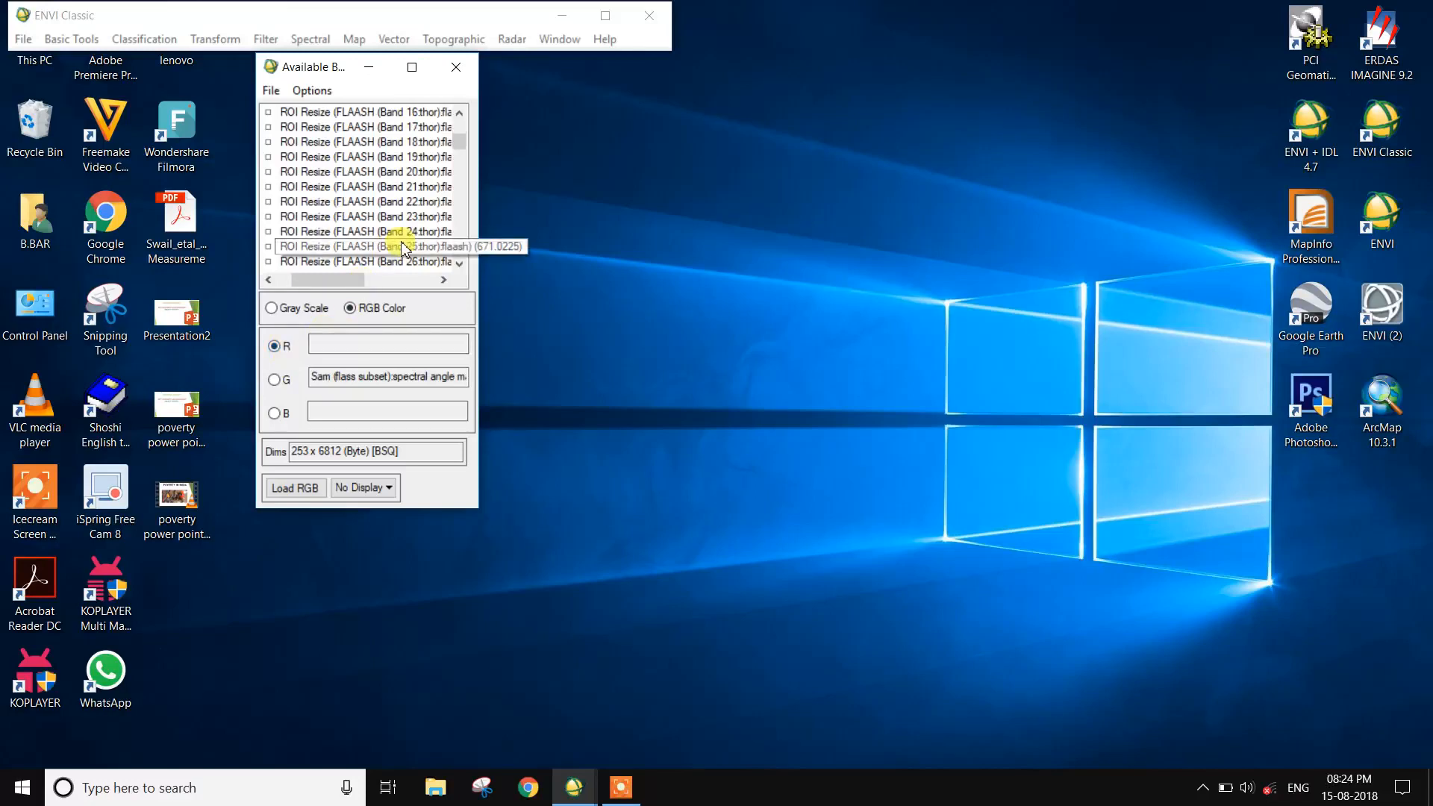
pyautogui.scroll(-1, 426, 261)
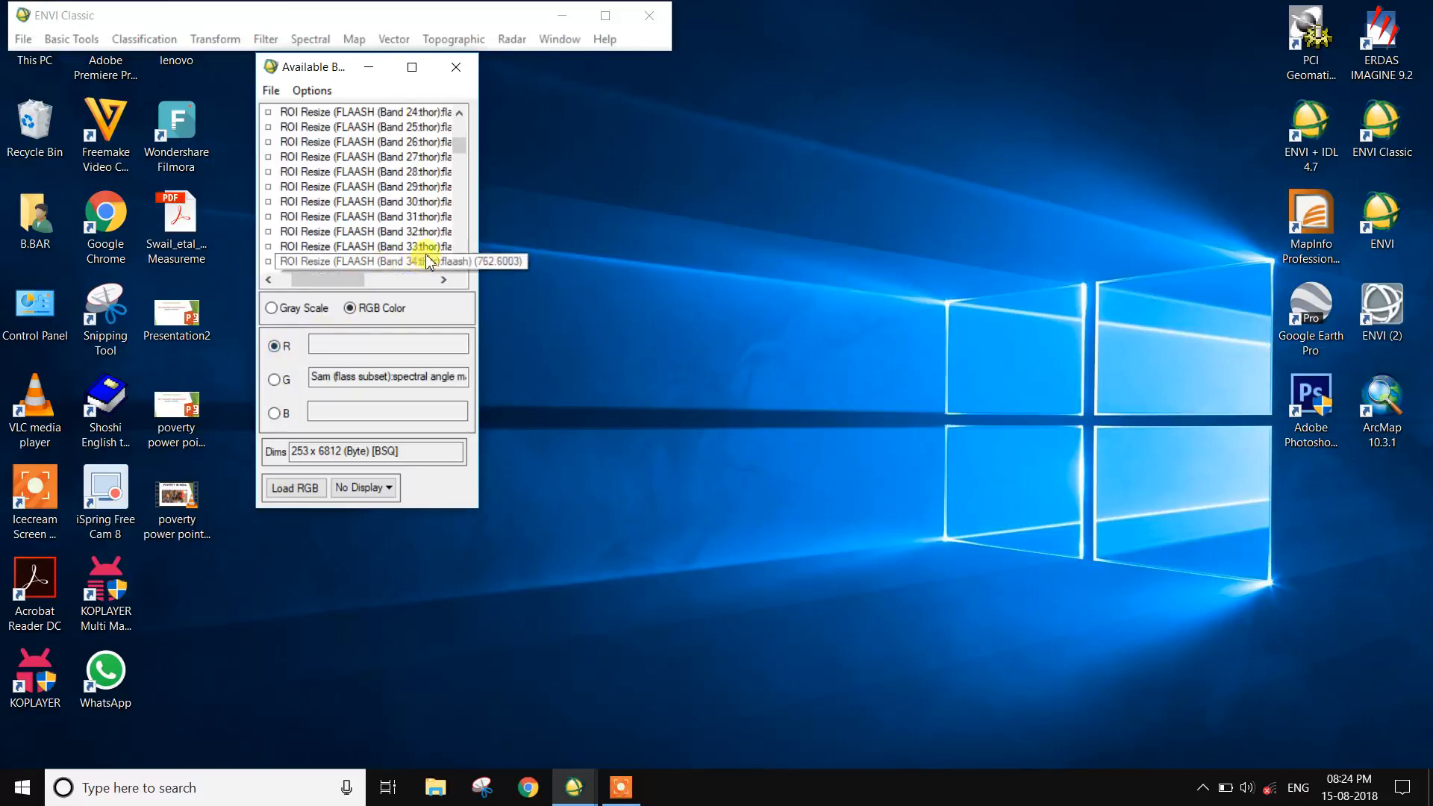
pyautogui.click(424, 246)
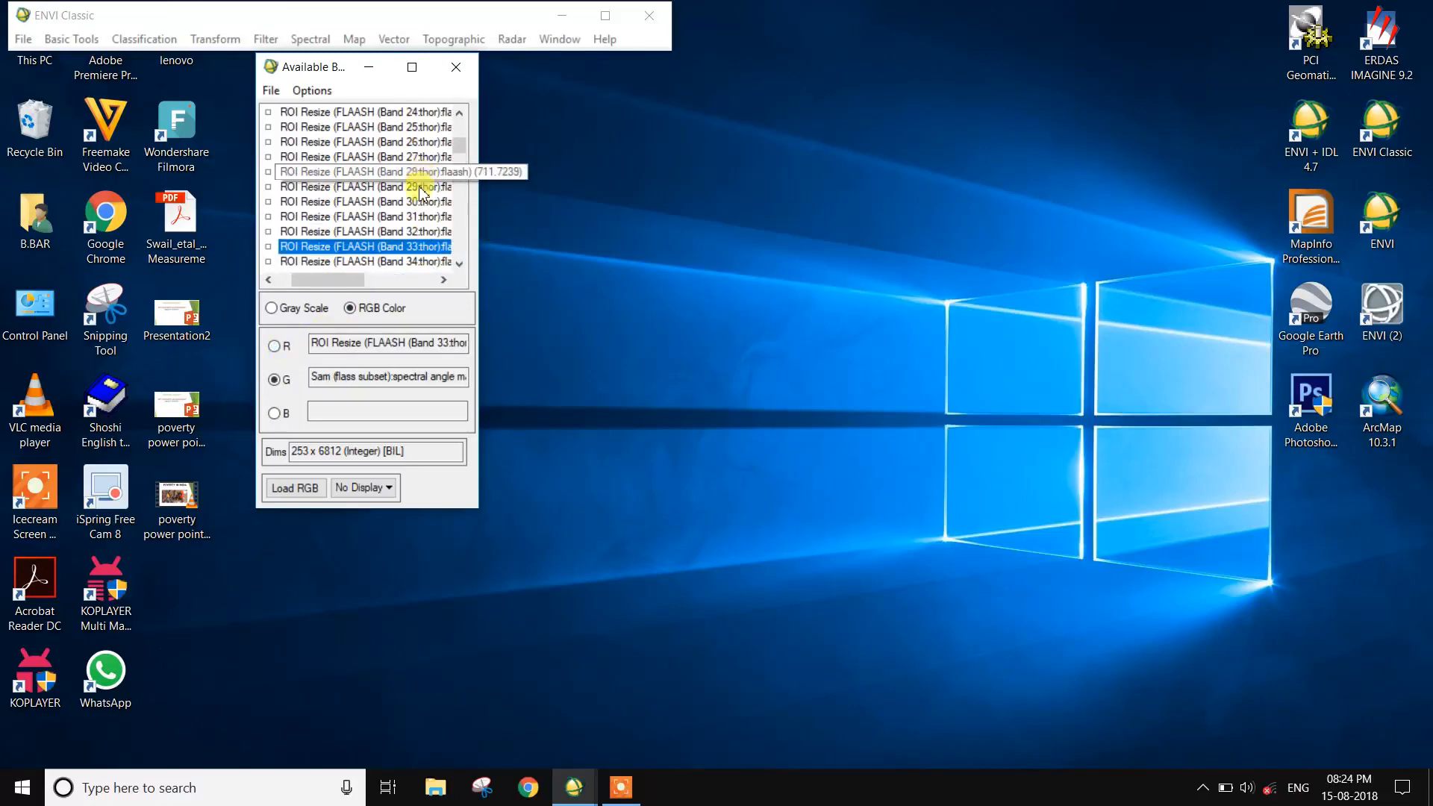
# - Assign Band 23 of the flass subset to green and Band 14 to blue
pyautogui.scroll(1, 424, 176)
pyautogui.click(426, 159)
pyautogui.scroll(2, 422, 145)
pyautogui.click(420, 142)
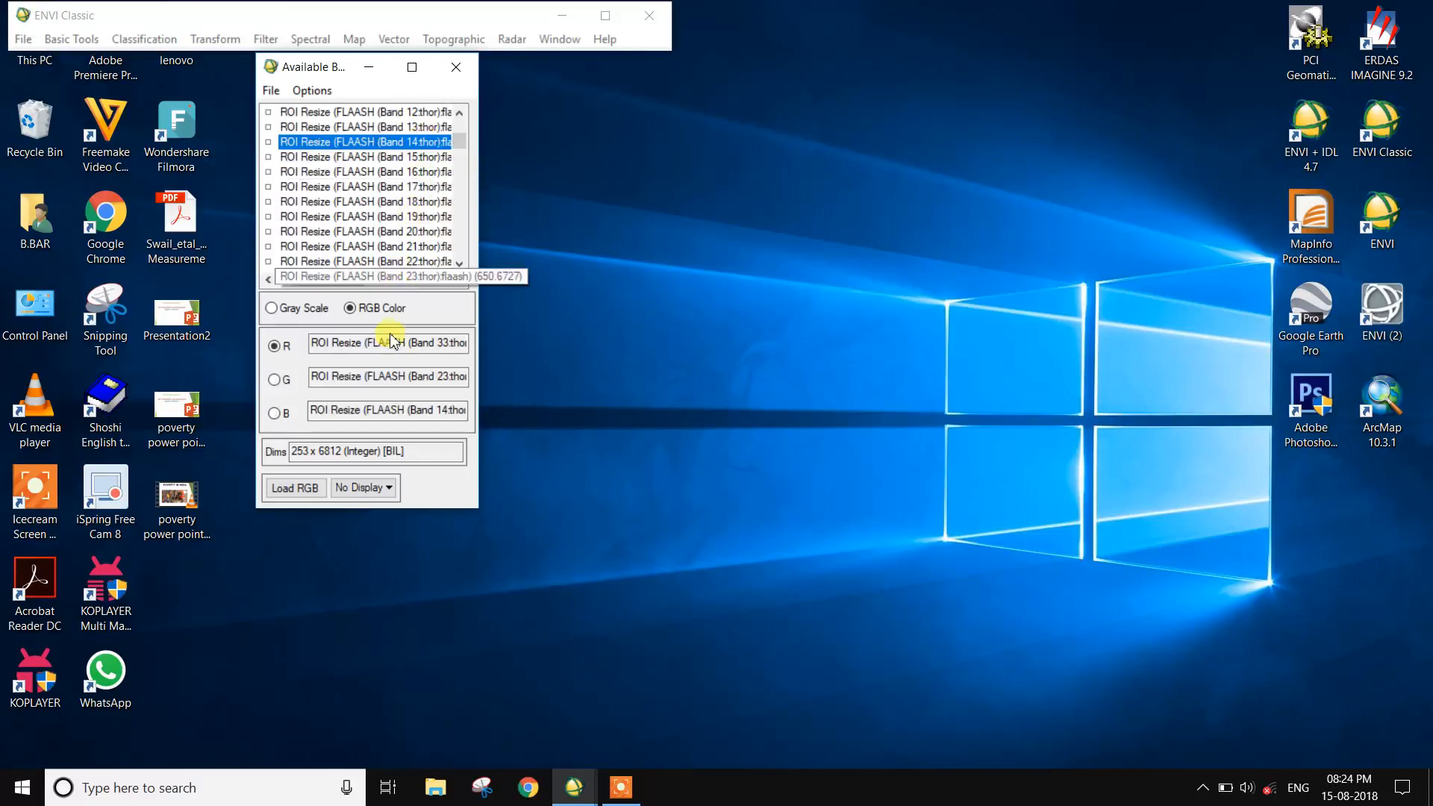
pyautogui.click(420, 129)
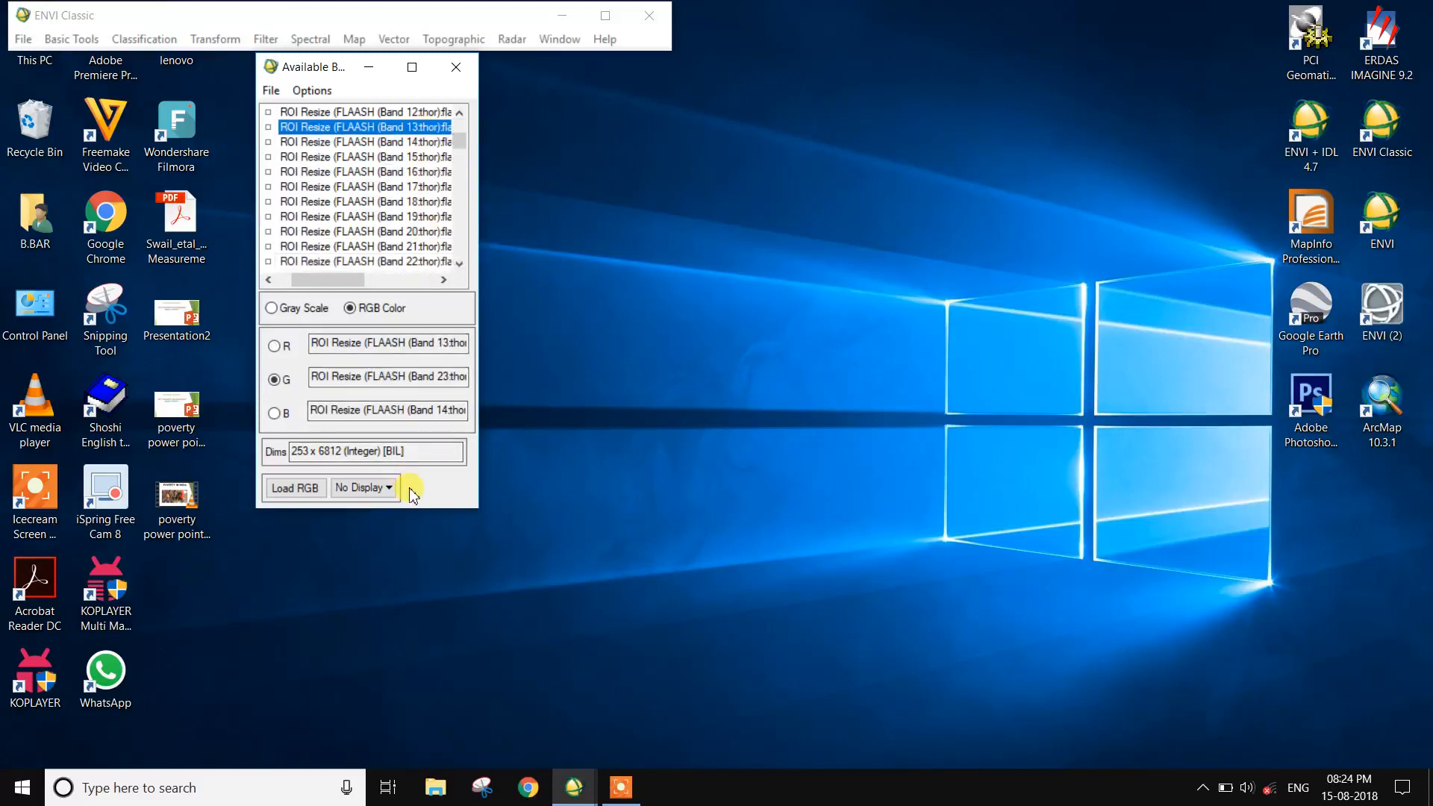
# - Set red back to Band 33 and blue to Band 13, and load the RGB composite into a display
pyautogui.click(273, 345)
pyautogui.scroll(-4, 329, 230)
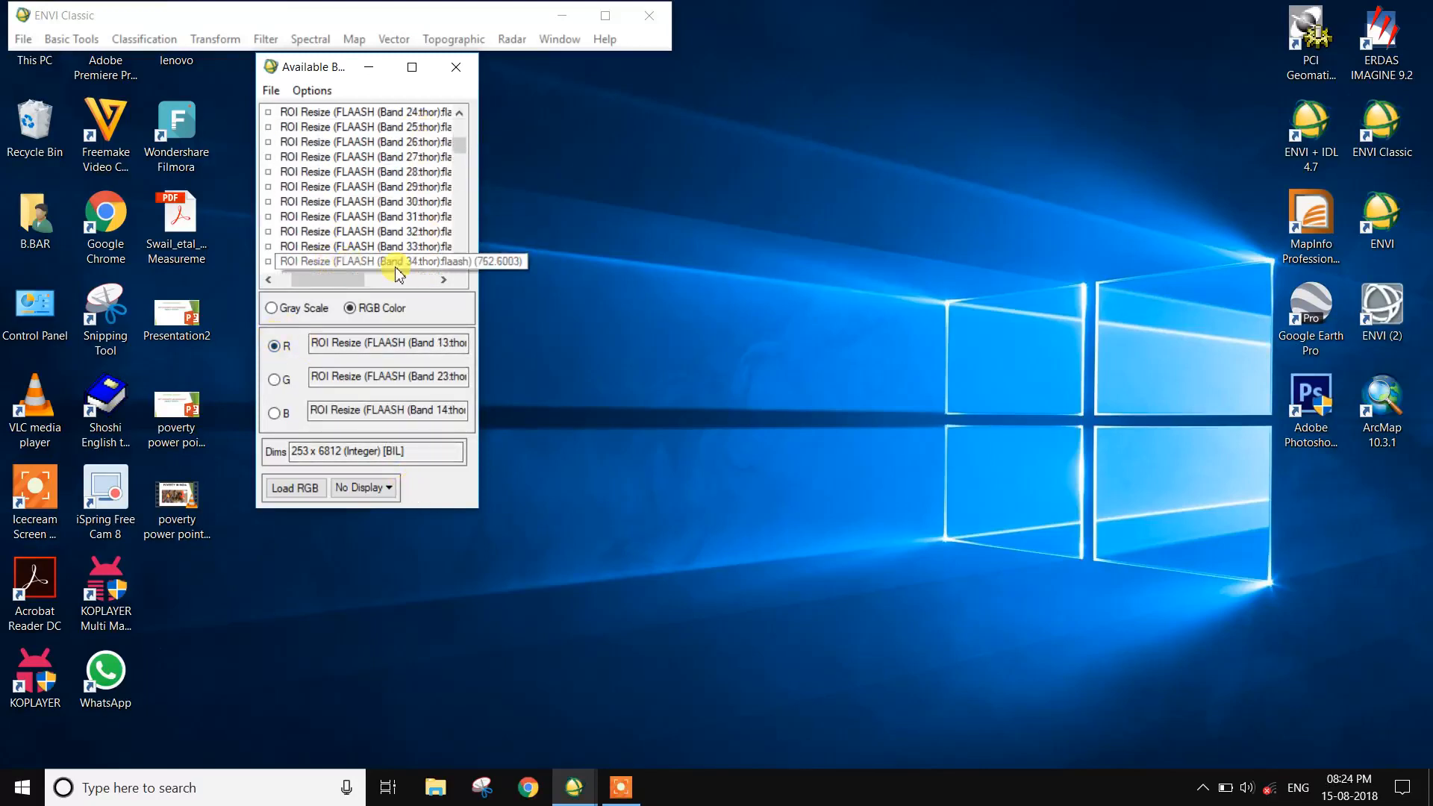
pyautogui.click(422, 249)
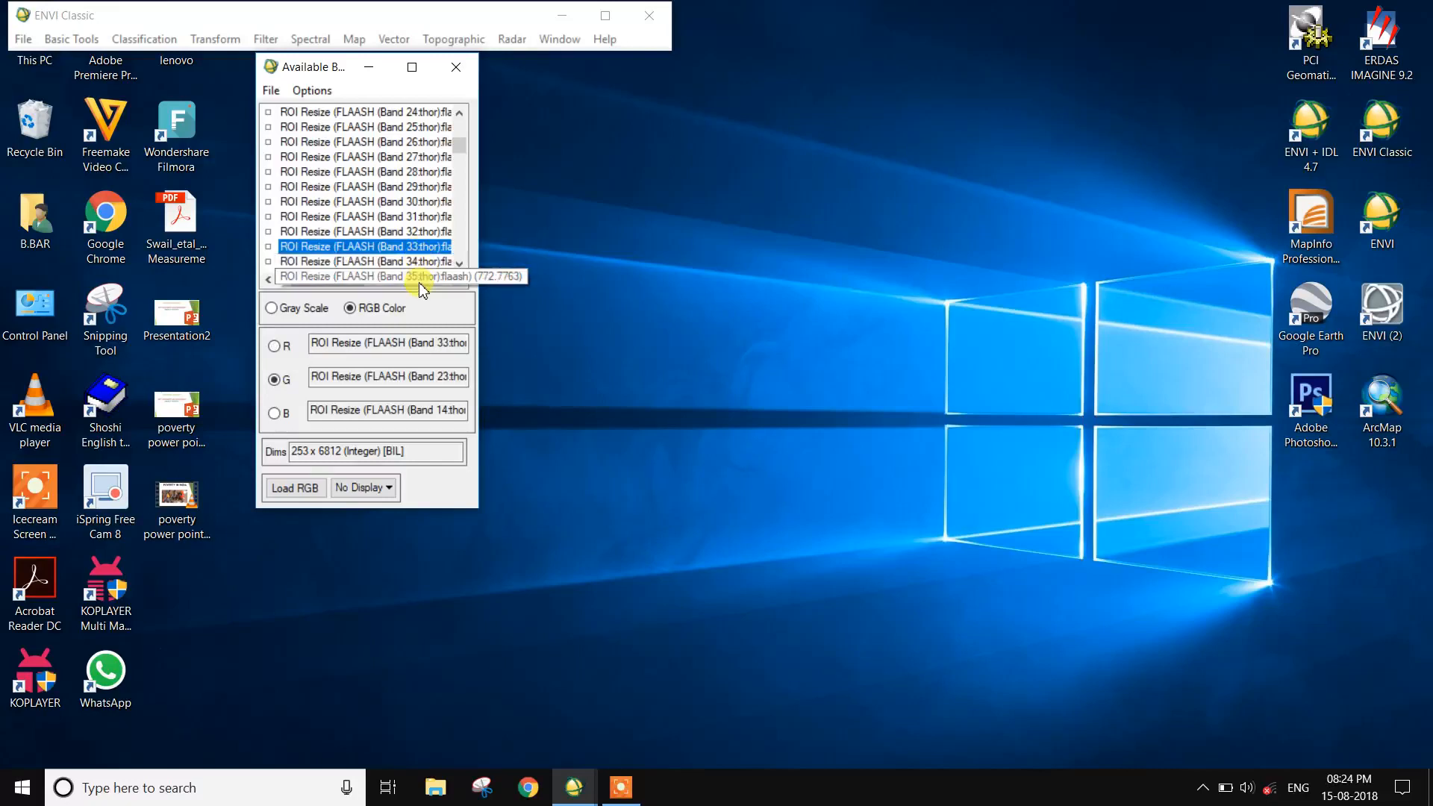
pyautogui.click(274, 423)
pyautogui.scroll(3, 411, 150)
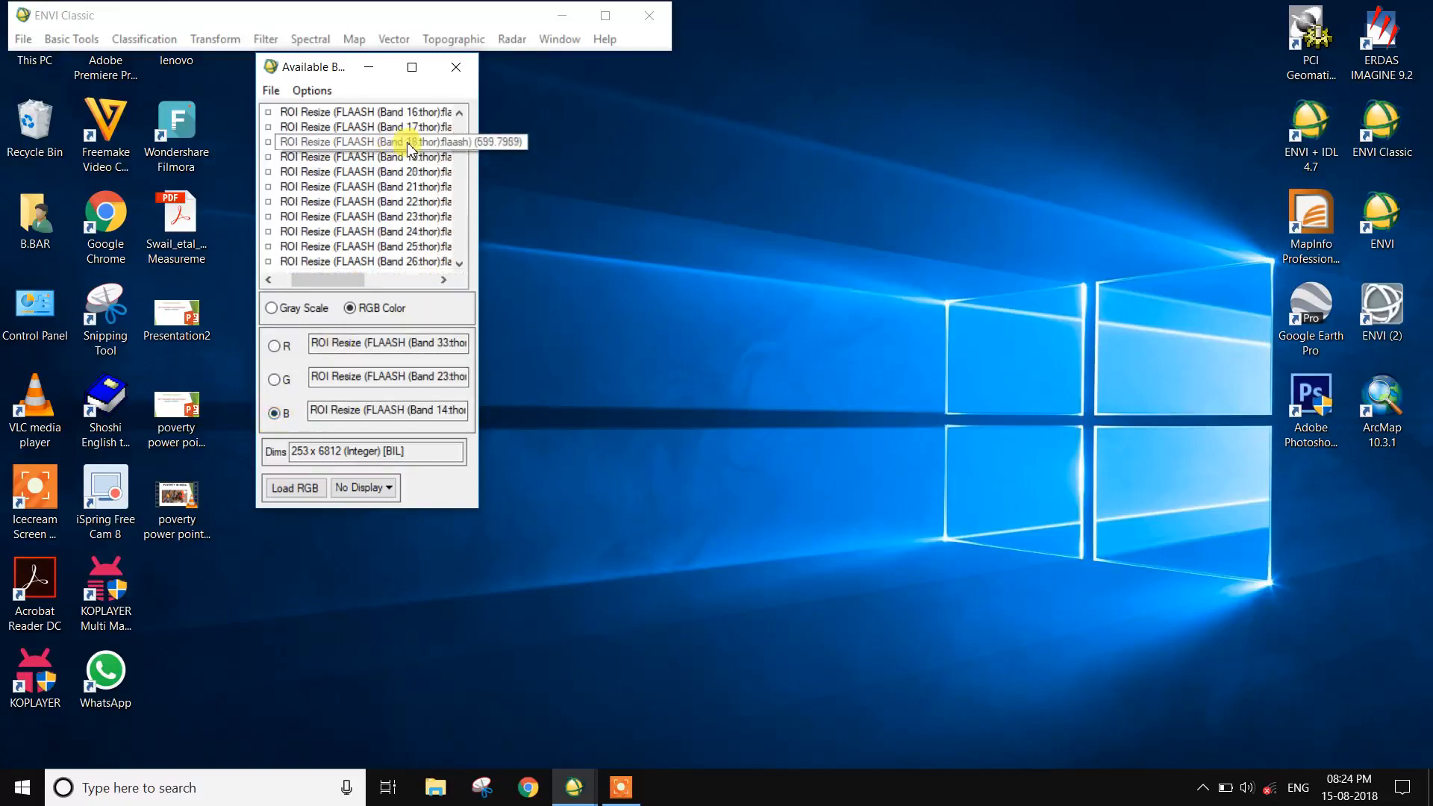
pyautogui.click(414, 128)
pyautogui.click(296, 488)
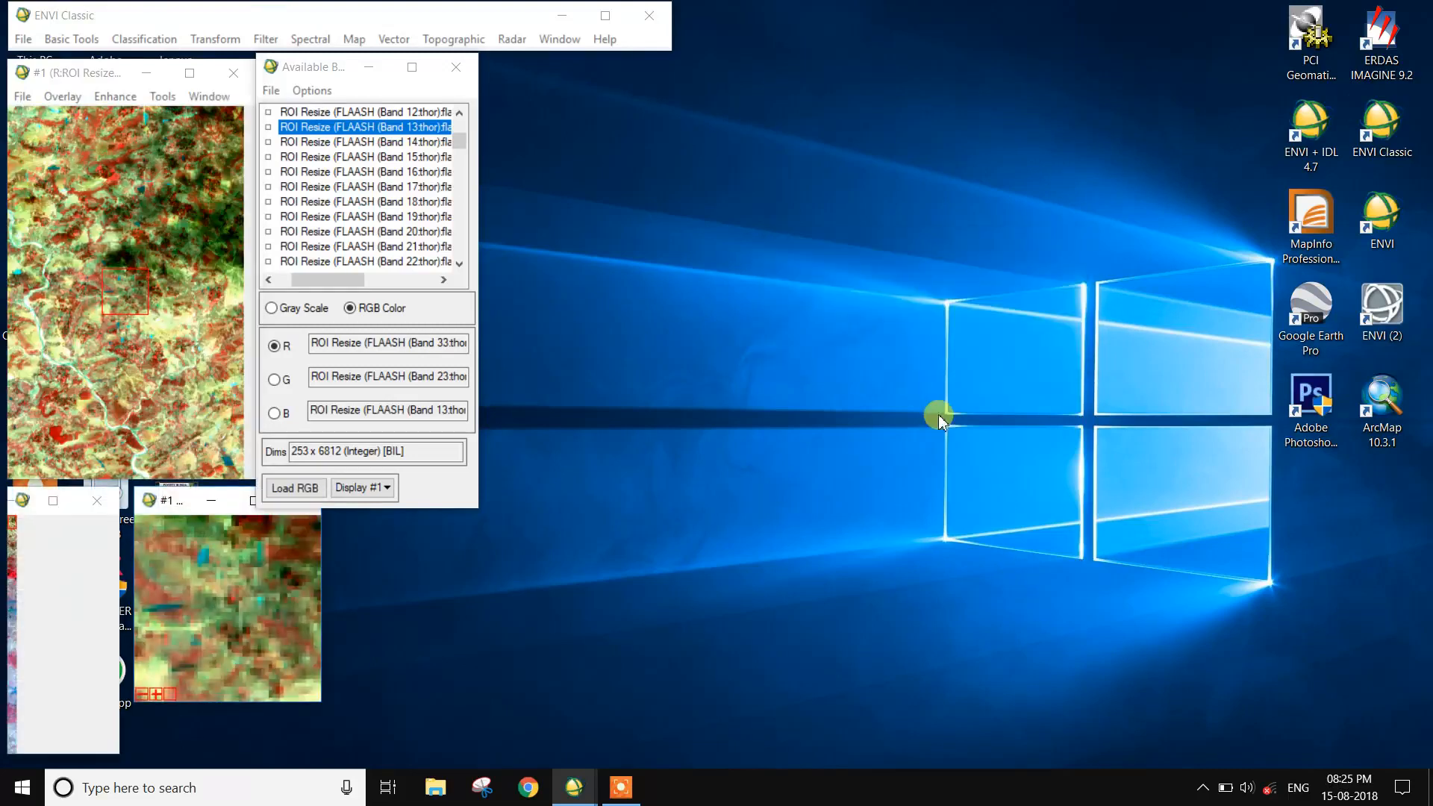
pyautogui.click(13, 563)
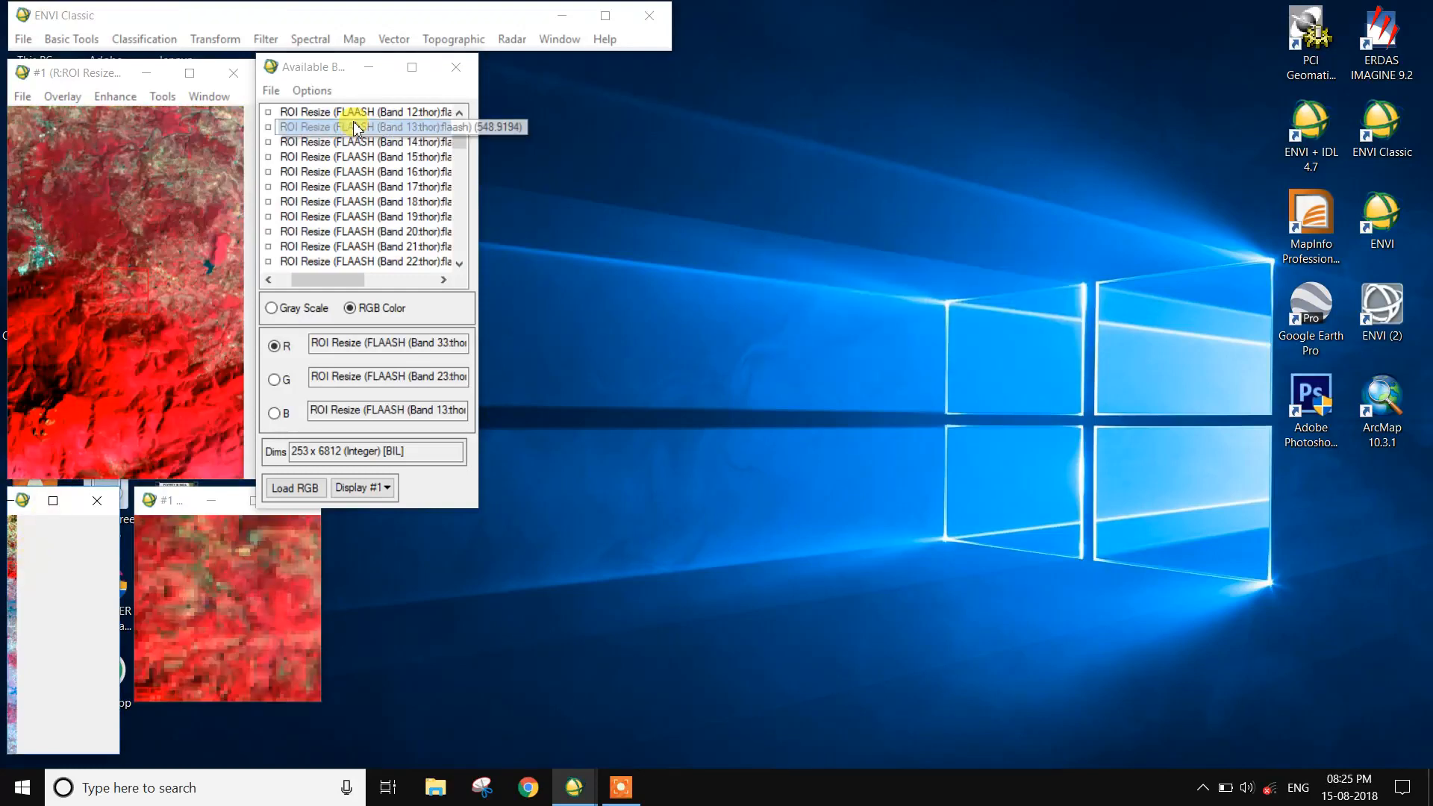
# - Load the PPI (minimum noie fraction 3) band of pixel purity as a gray scale image in a new display
pyautogui.scroll(4, 307, 150)
pyautogui.scroll(6, 307, 150)
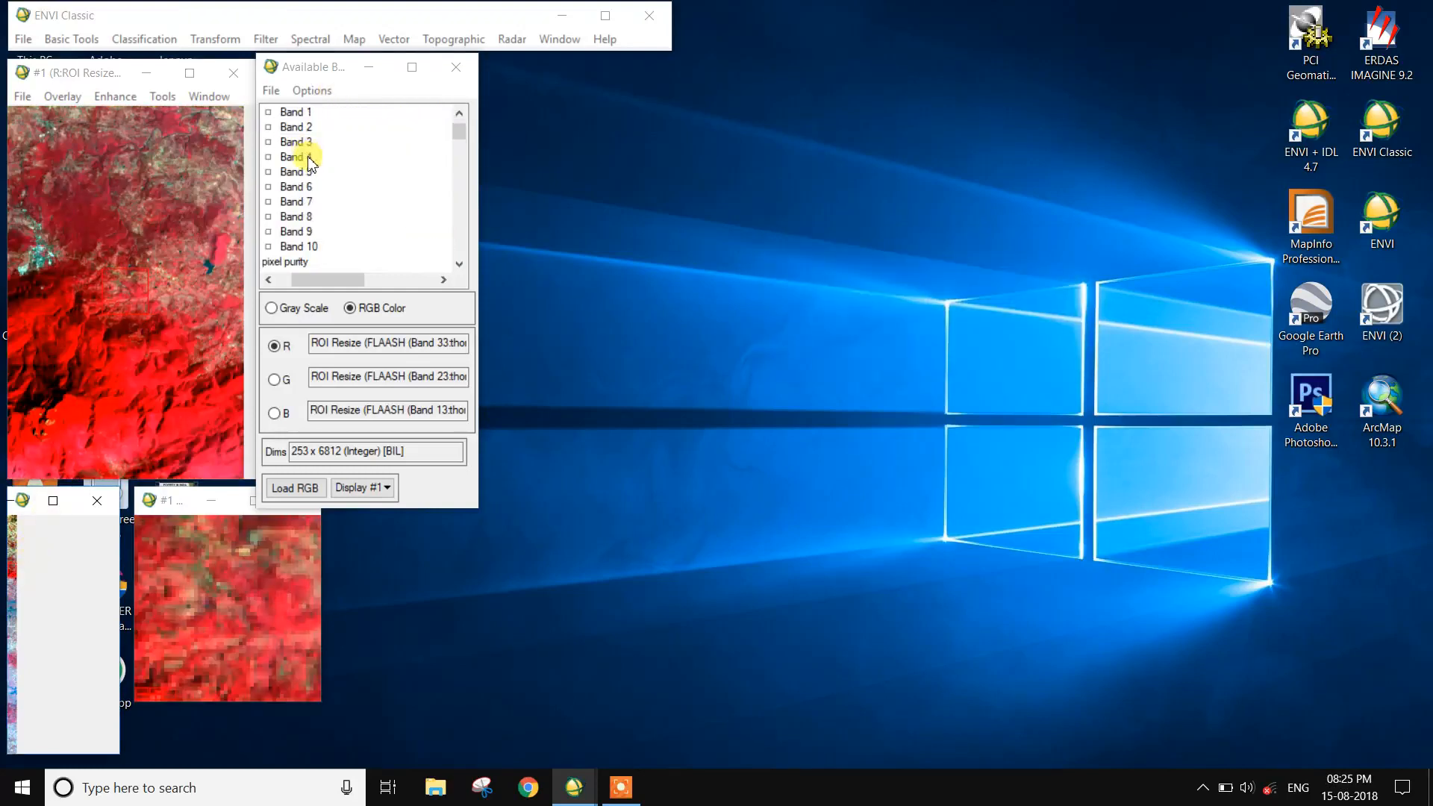
pyautogui.scroll(-3, 307, 164)
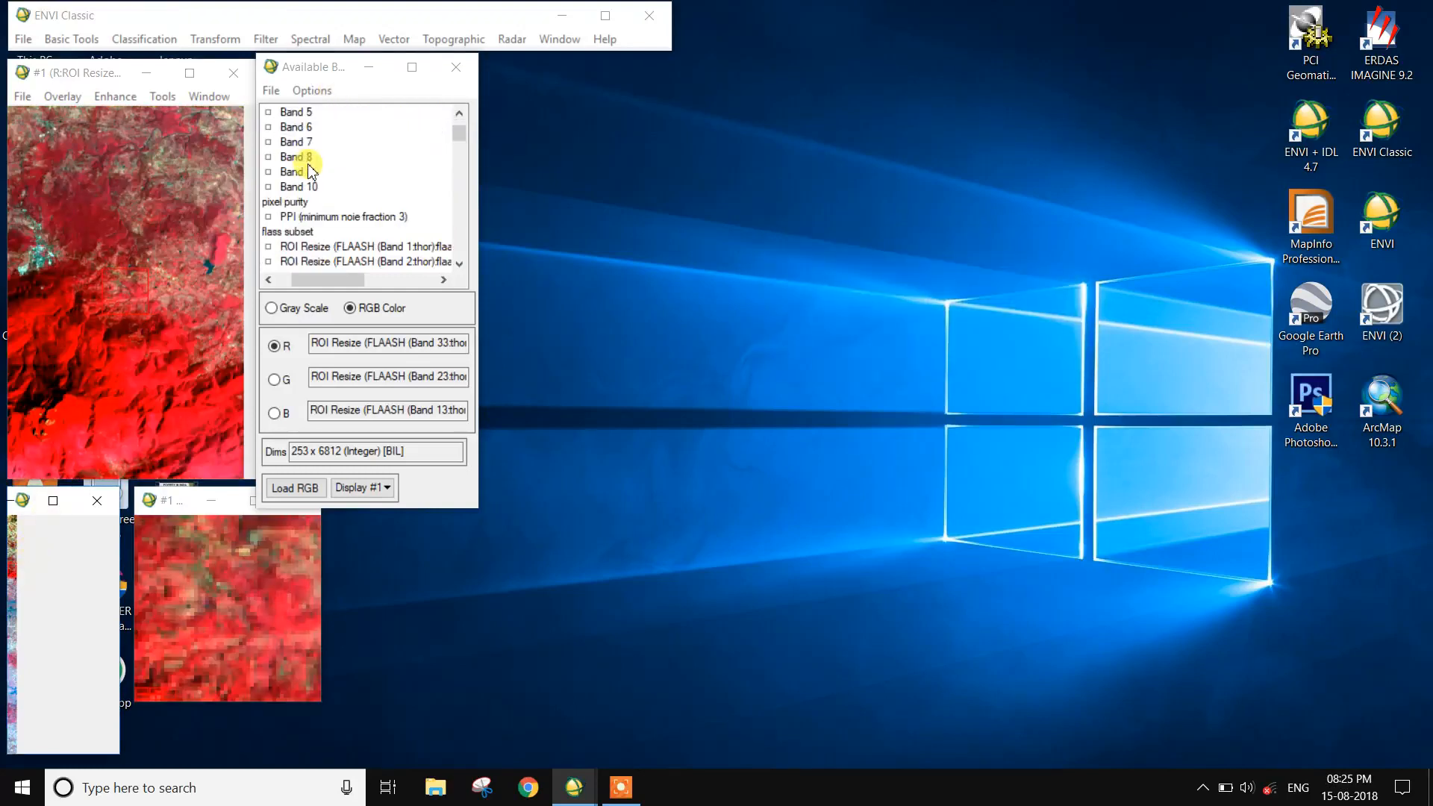
pyautogui.click(313, 217)
pyautogui.click(271, 307)
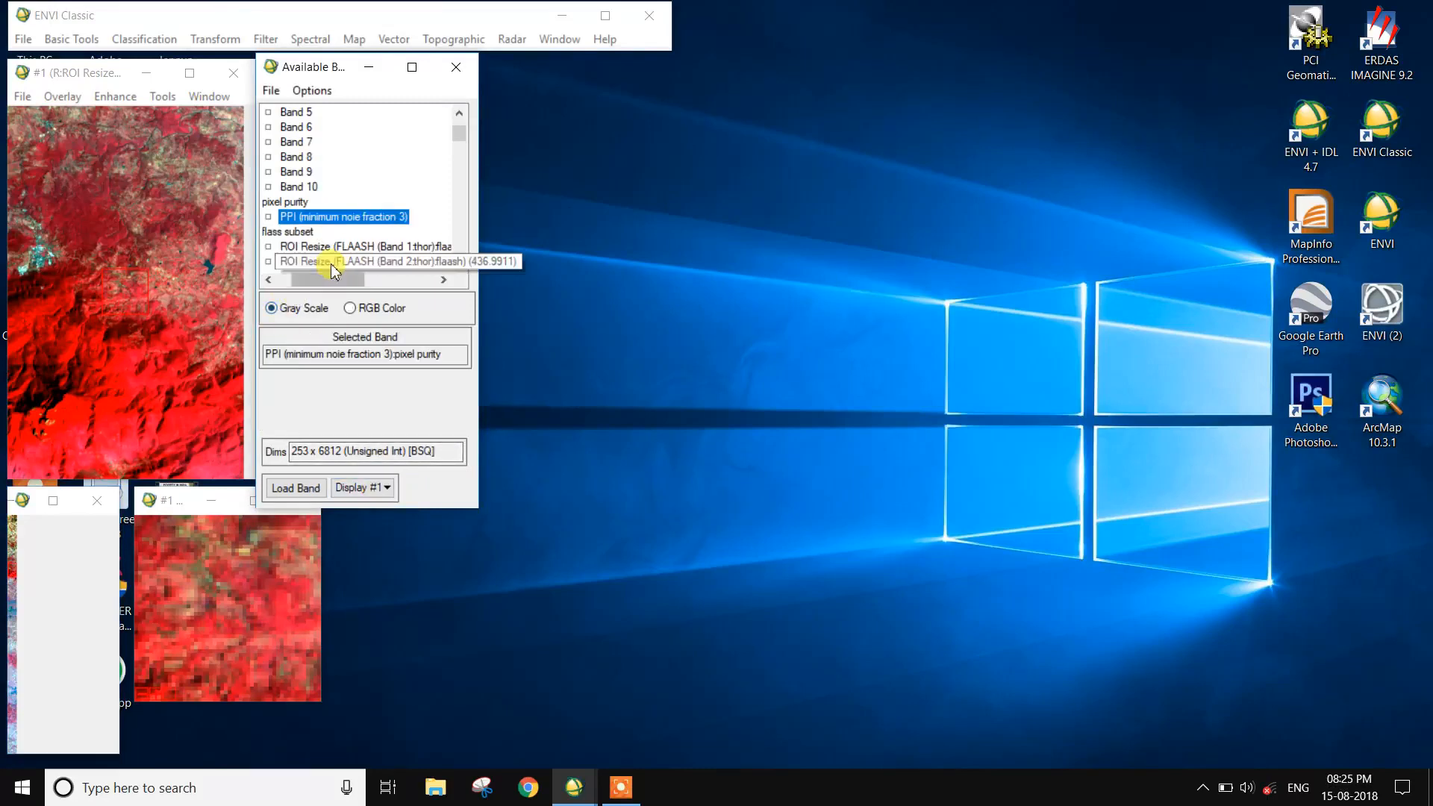
pyautogui.click(361, 487)
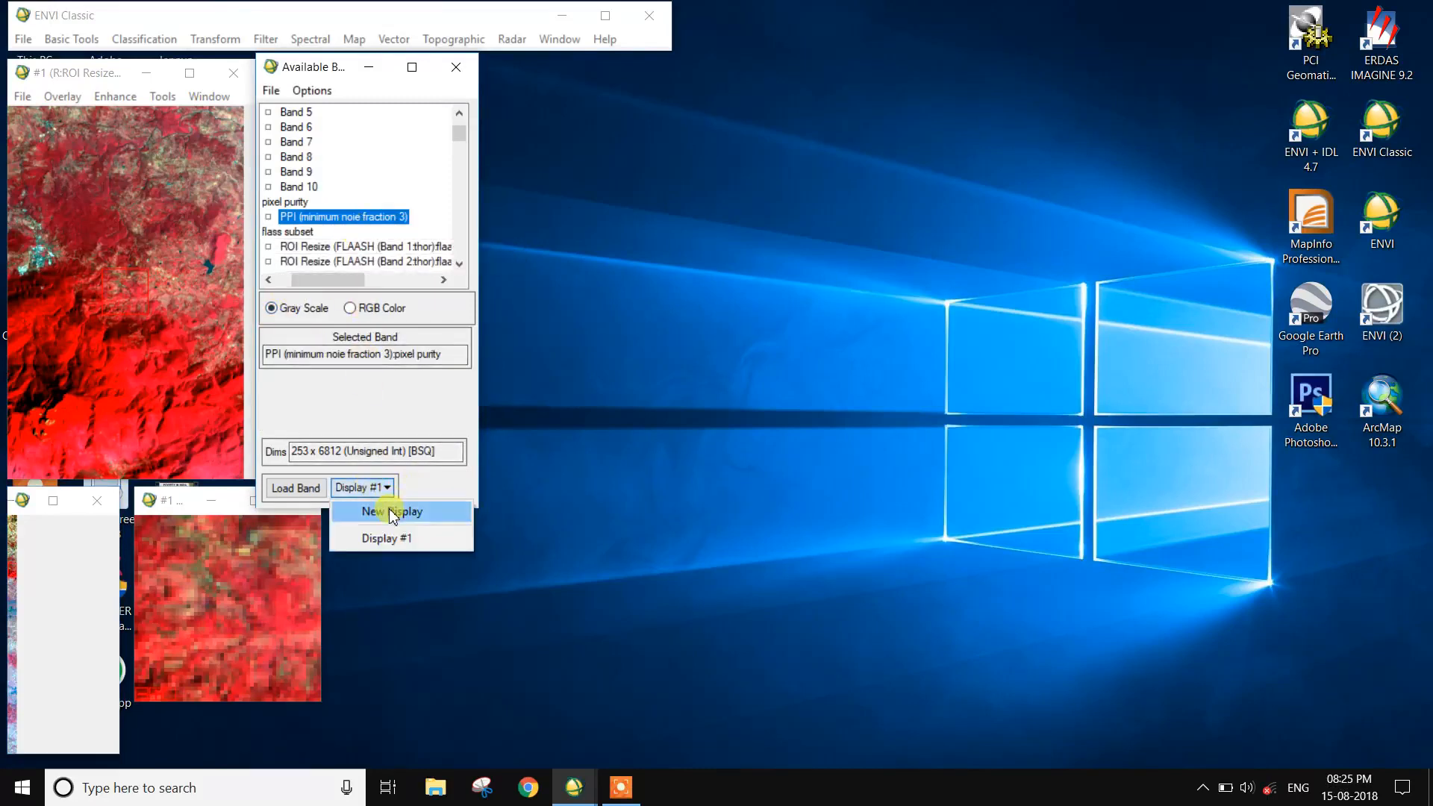
pyautogui.click(383, 505)
pyautogui.click(311, 489)
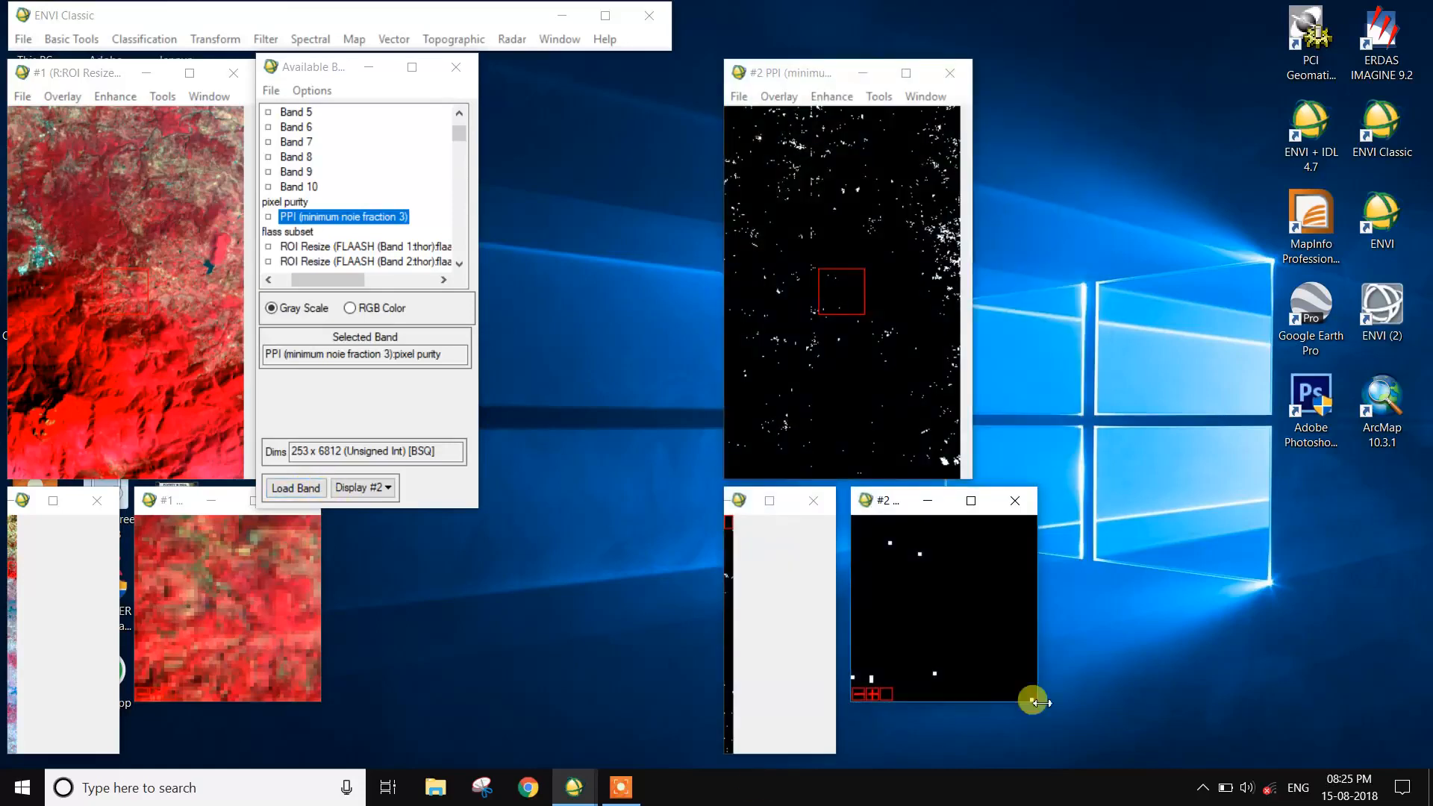
# - Compute Quick Stats for the PPI image and read its maximum value
pyautogui.rightClick(857, 265)
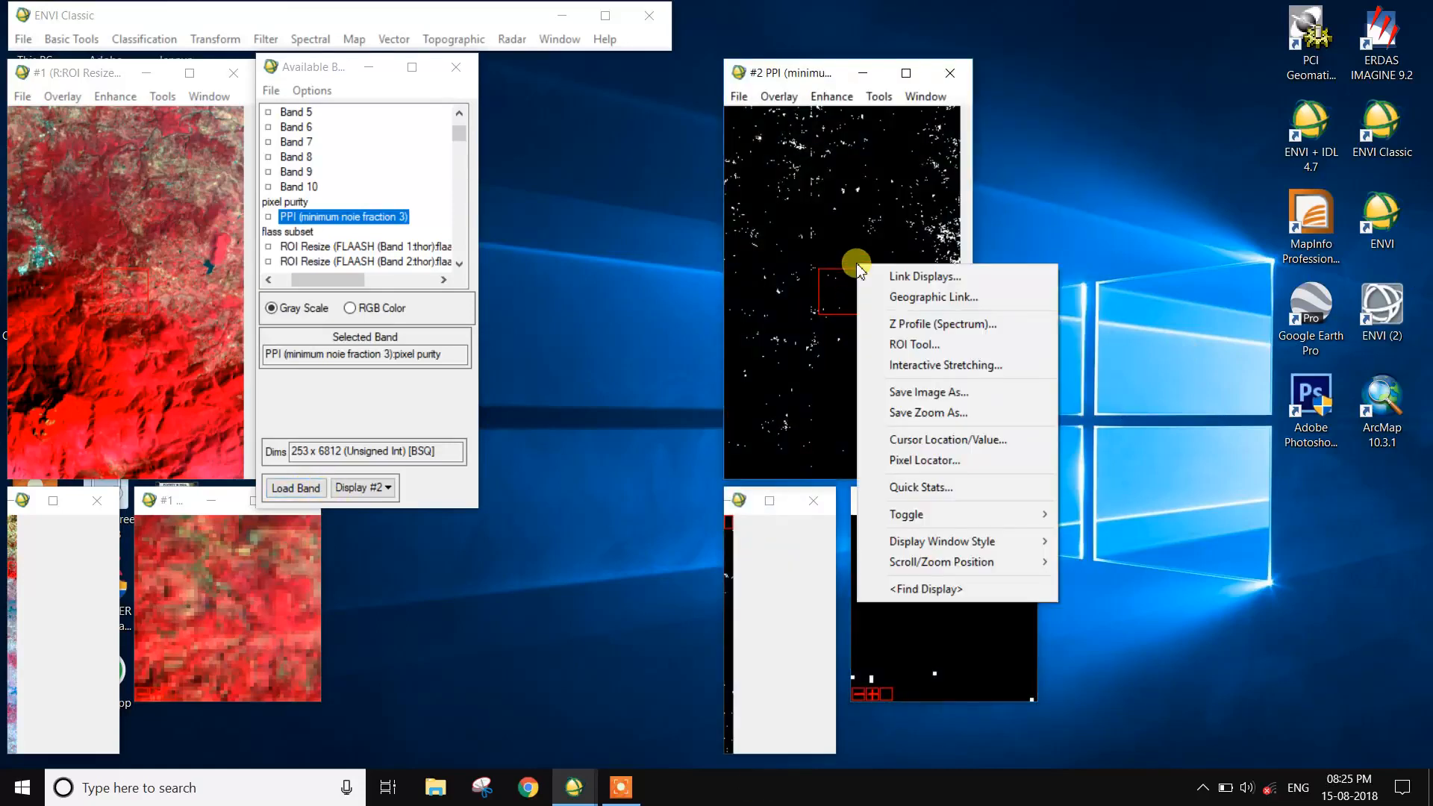
pyautogui.click(932, 488)
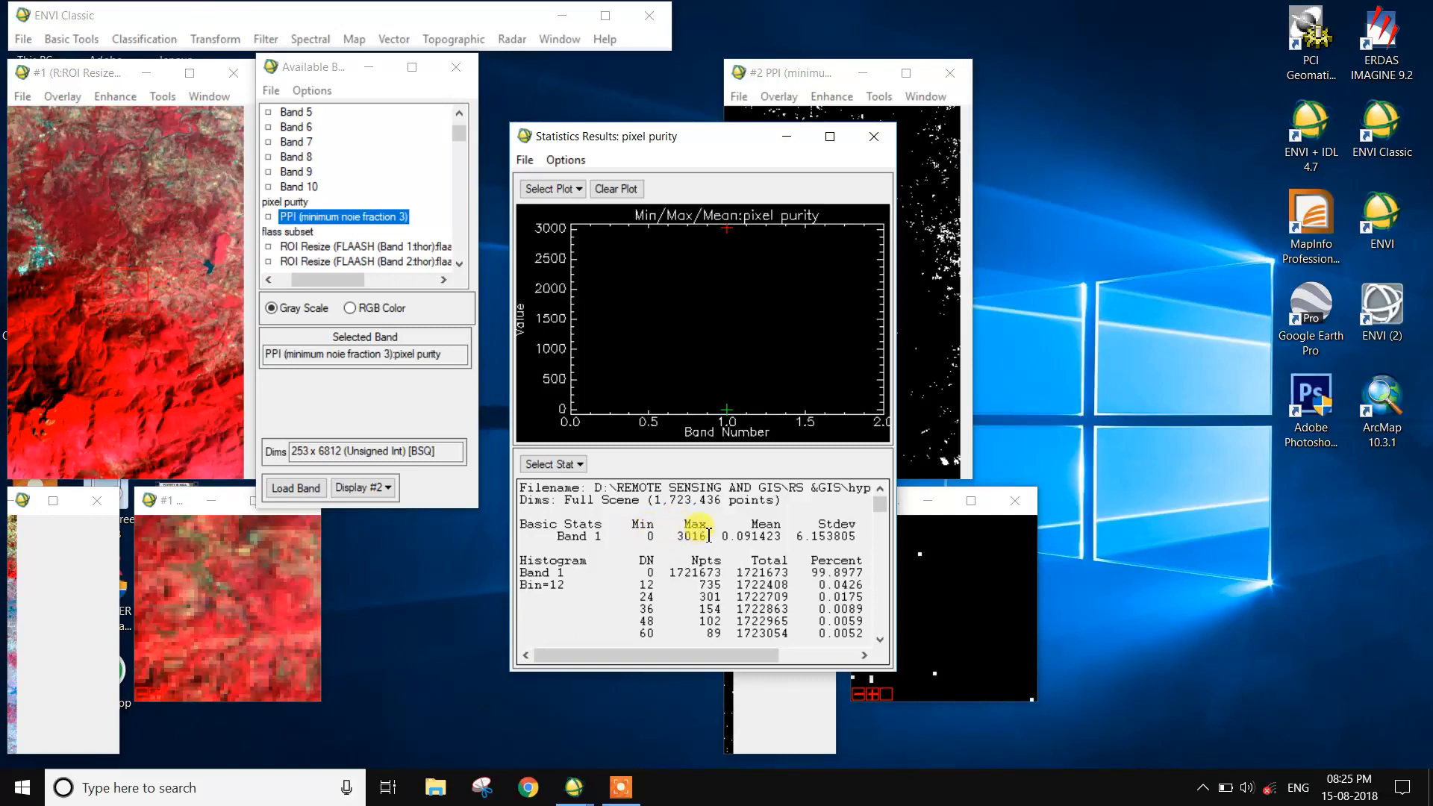
pyautogui.moveTo(711, 537); pyautogui.dragTo(692, 536)
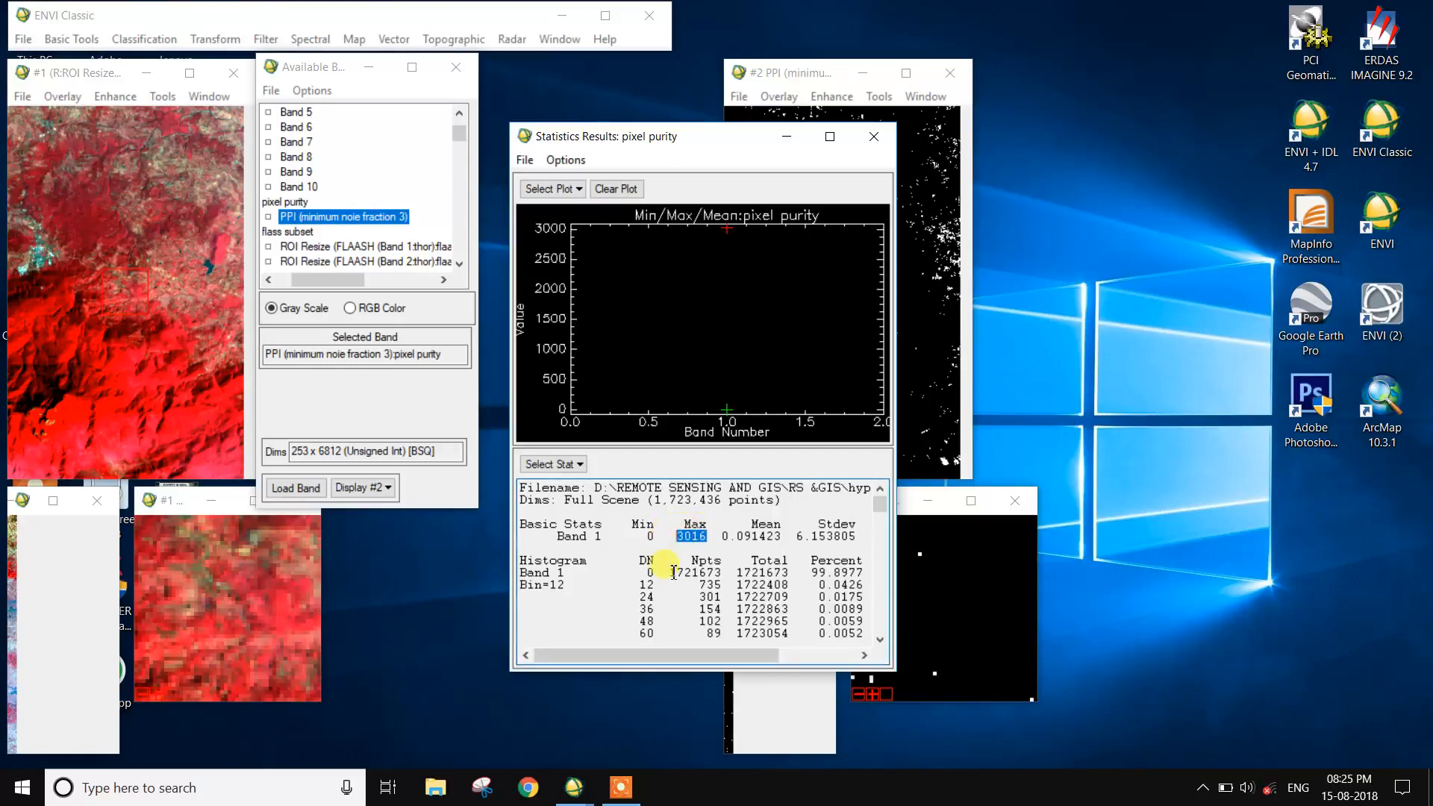
pyautogui.click(873, 136)
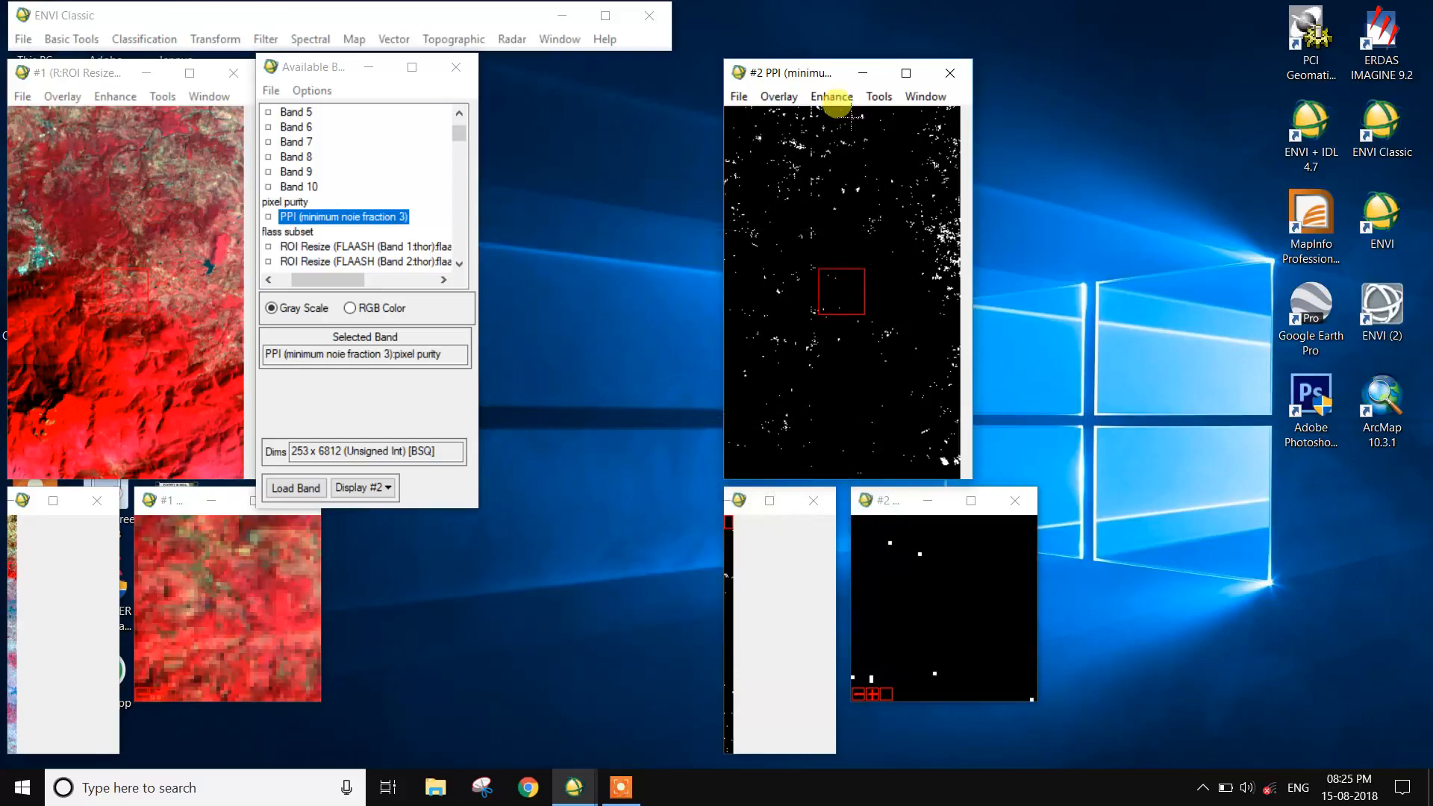
# - Open the Region of Interest tool for the PPI display and delete all the existing ROIs
pyautogui.click(778, 96)
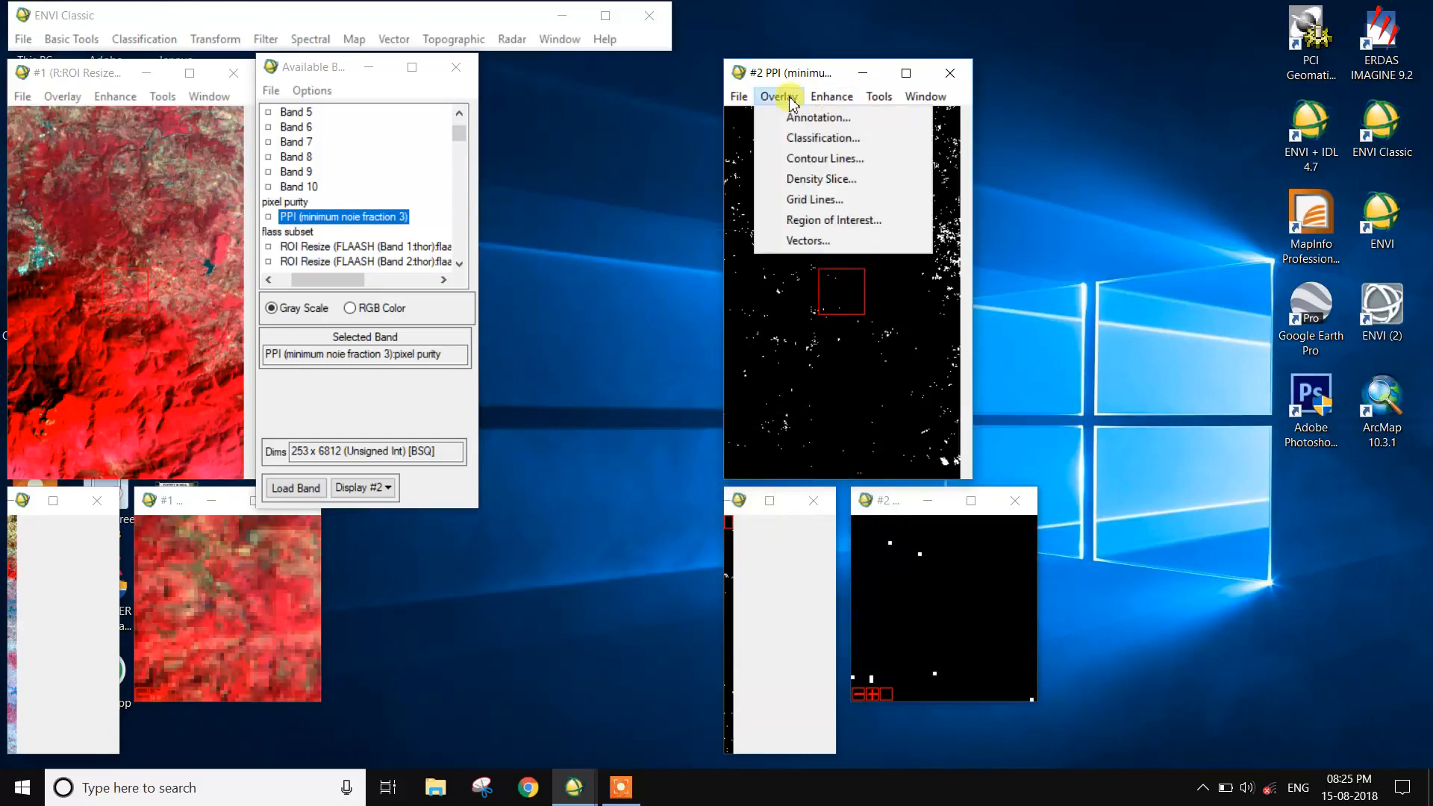
pyautogui.click(824, 220)
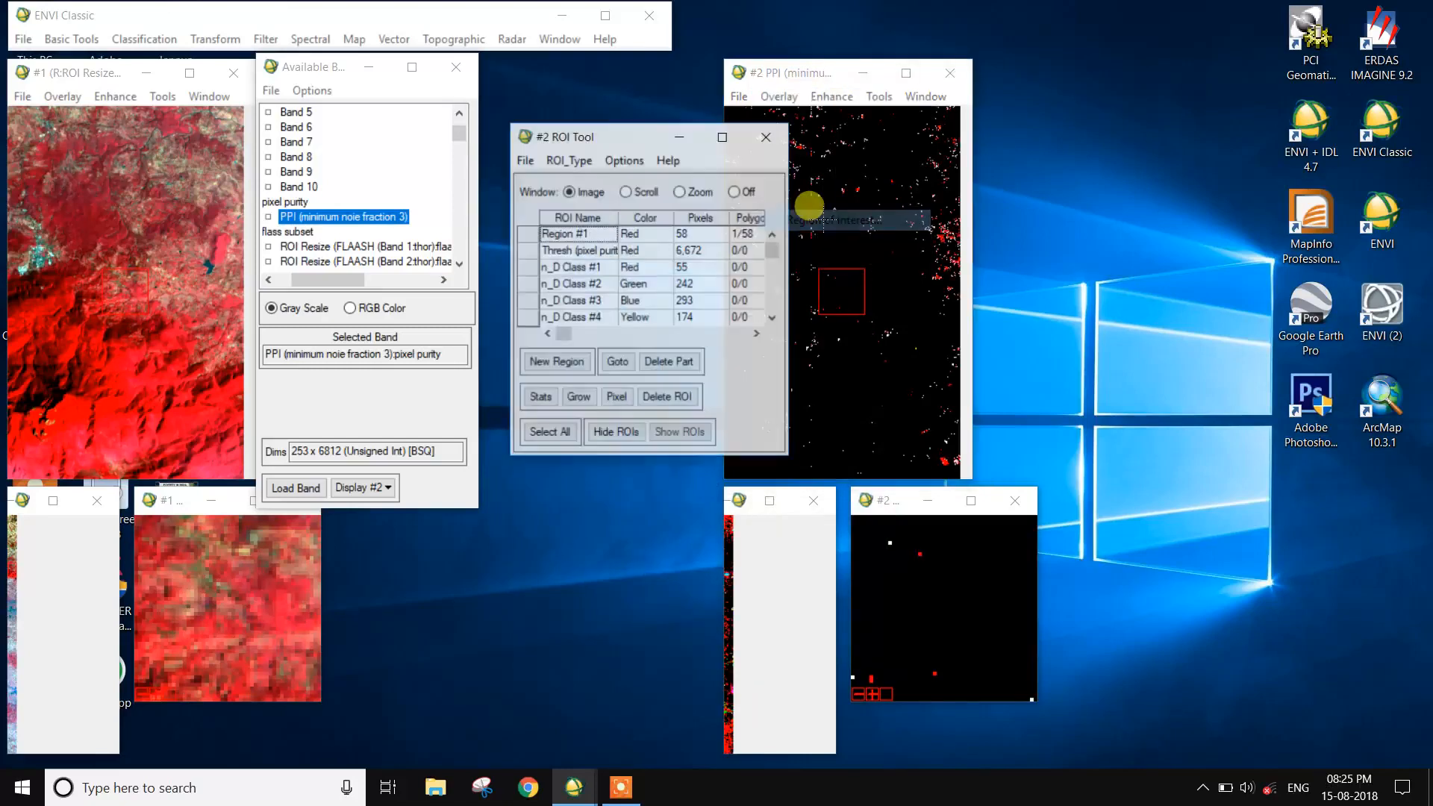
pyautogui.click(679, 402)
pyautogui.click(679, 403)
pyautogui.click(679, 403)
pyautogui.click(679, 403)
pyautogui.click(679, 402)
pyautogui.click(679, 403)
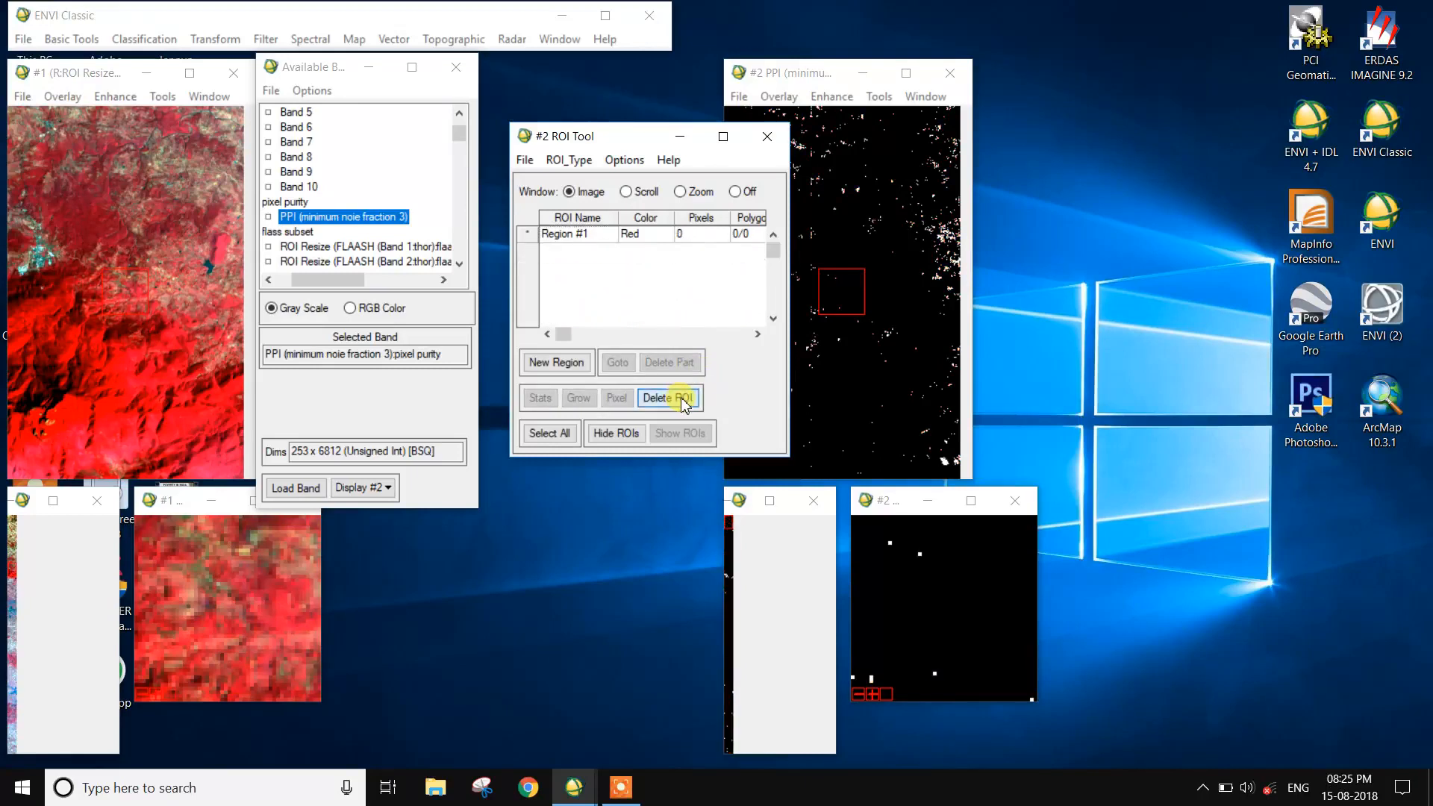
# - Create a red ROI named Thresh (pixel purity) from the PPI band using Band Threshold to ROI, with minimum 2 and maximum 3016
pyautogui.click(624, 160)
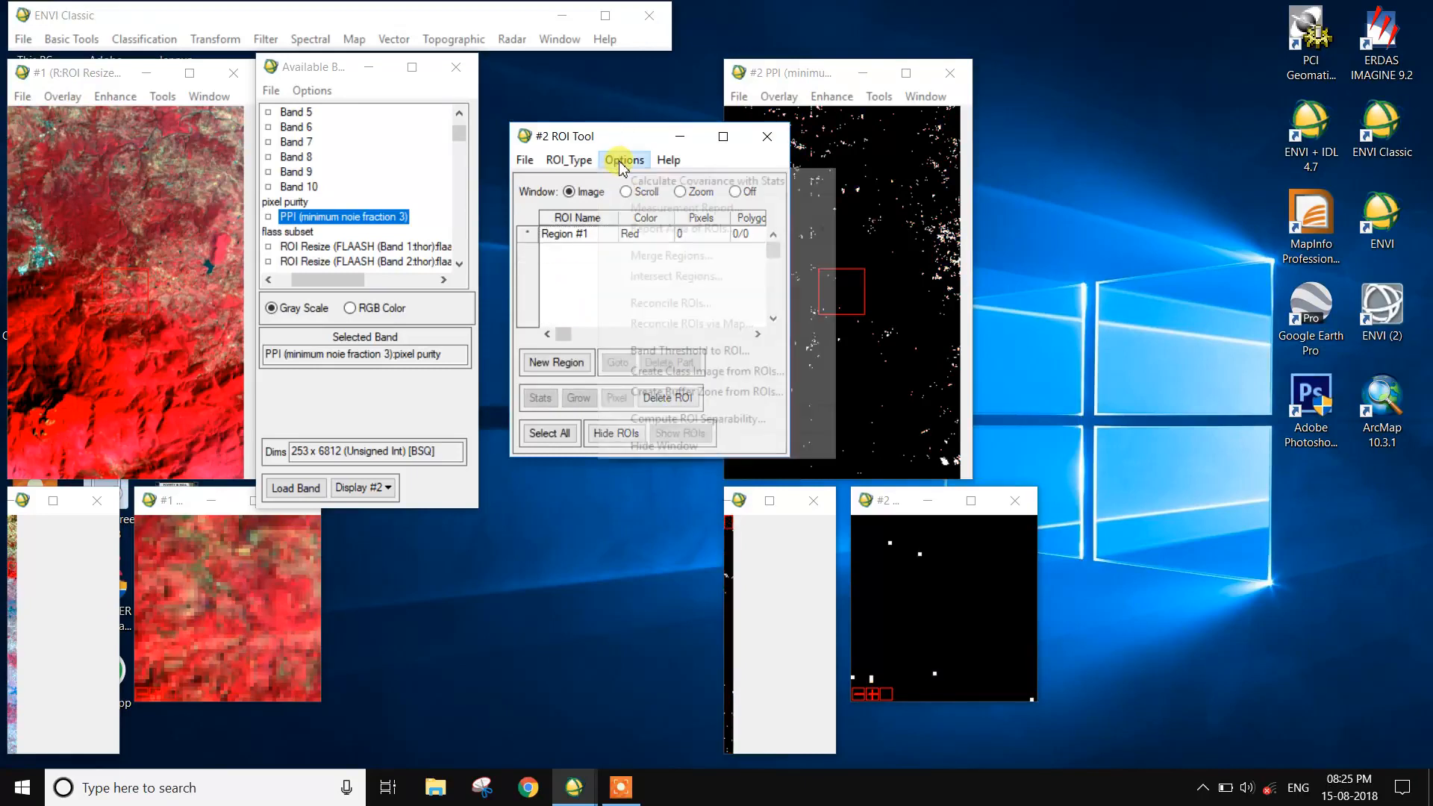
pyautogui.click(679, 351)
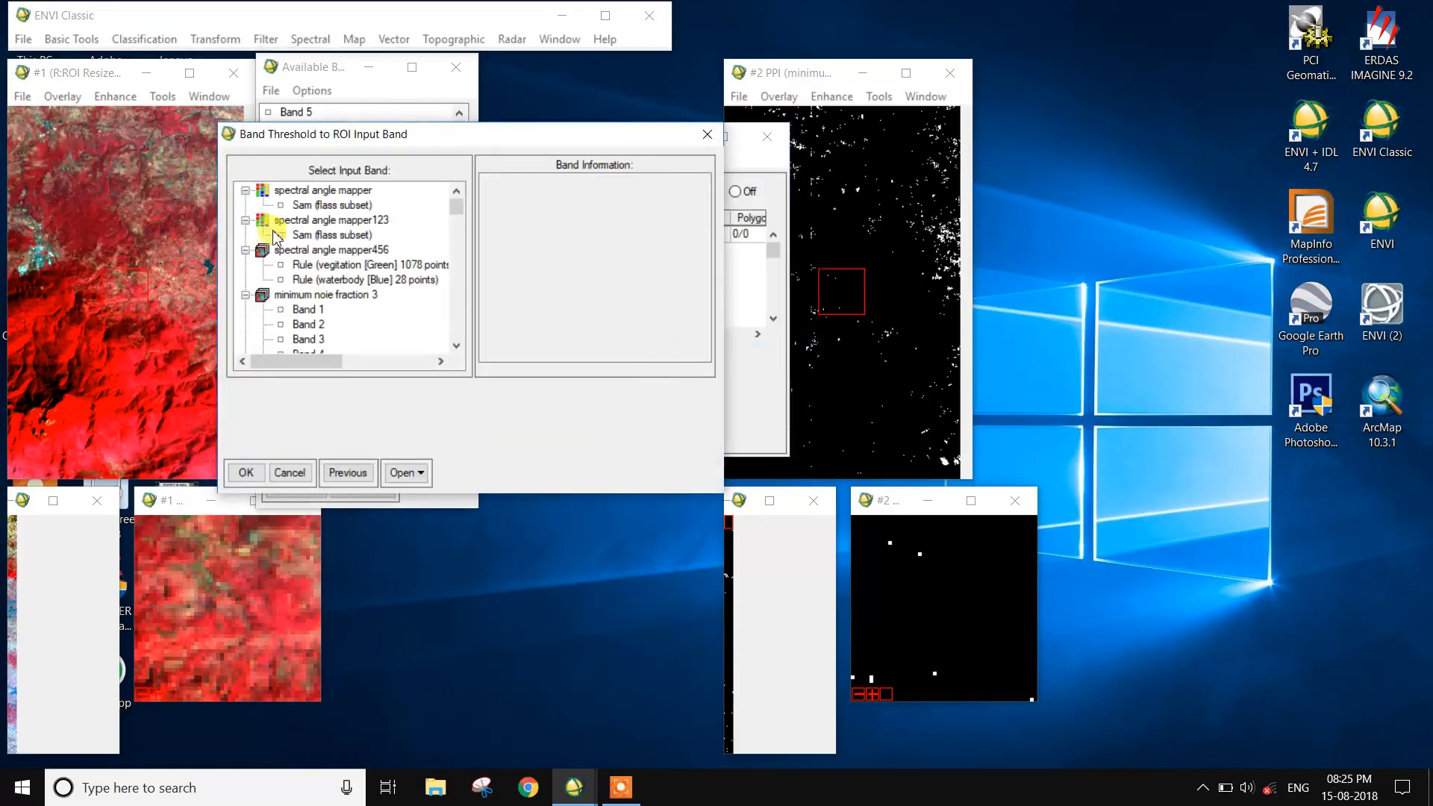
pyautogui.scroll(-4, 314, 320)
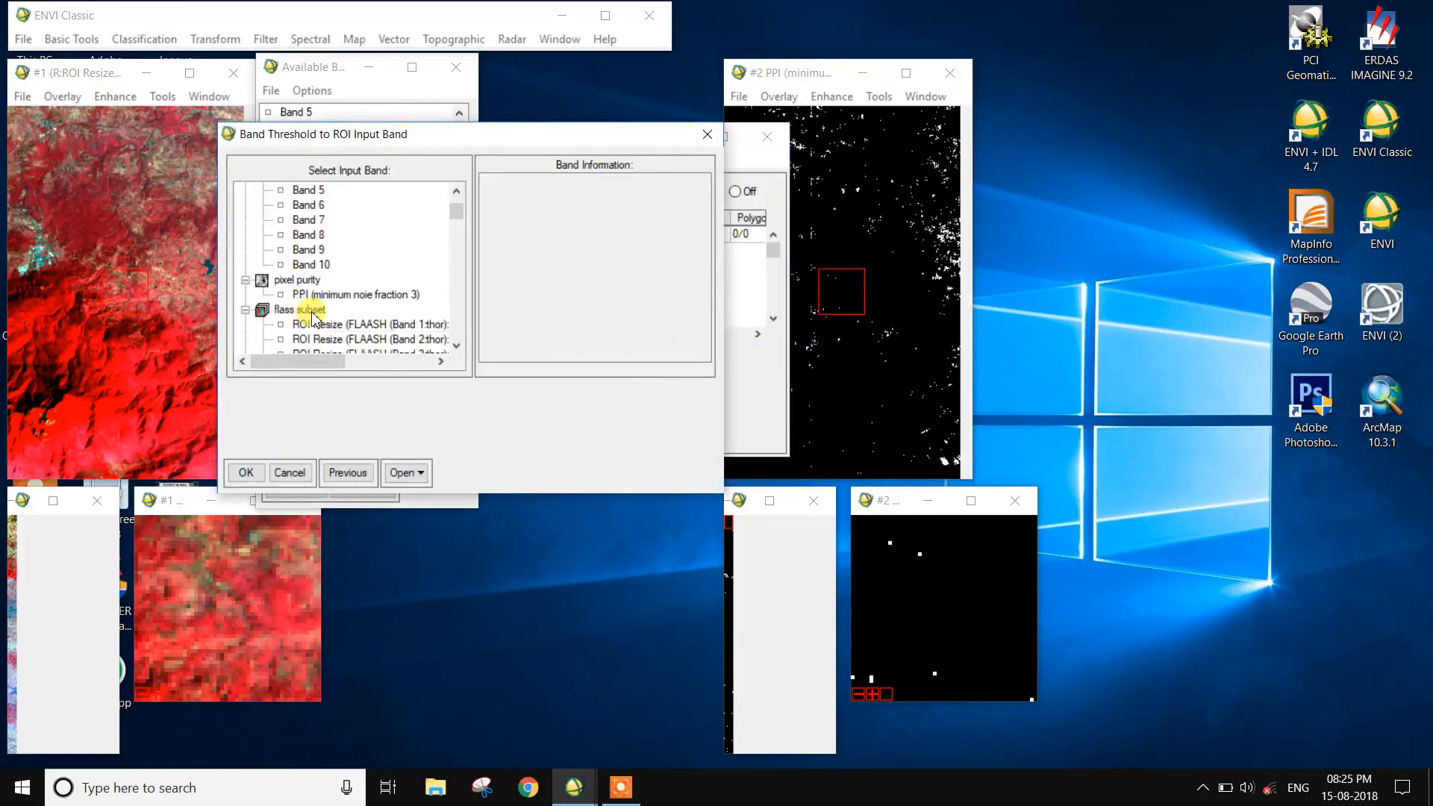
pyautogui.click(343, 294)
pyautogui.click(246, 472)
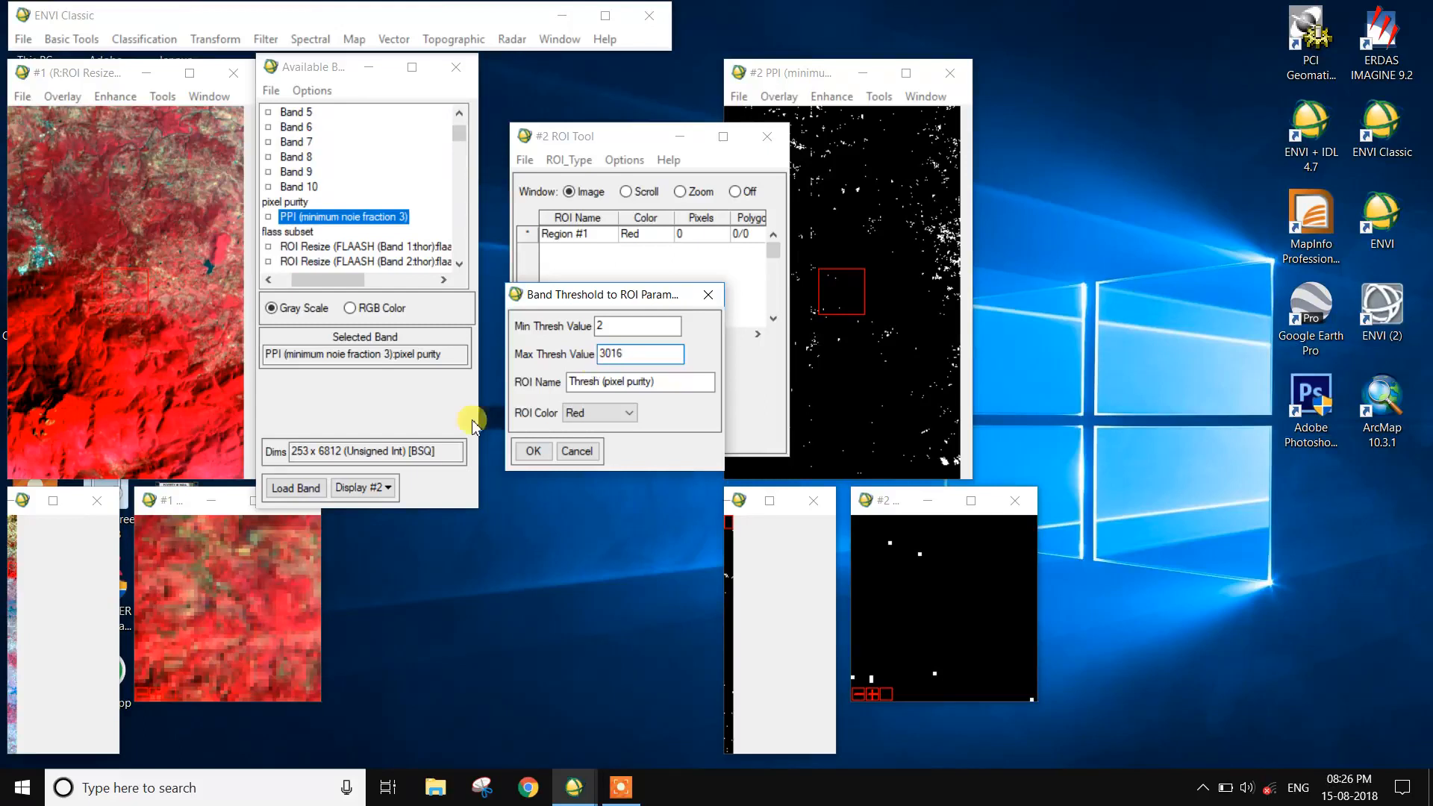
pyautogui.click(530, 452)
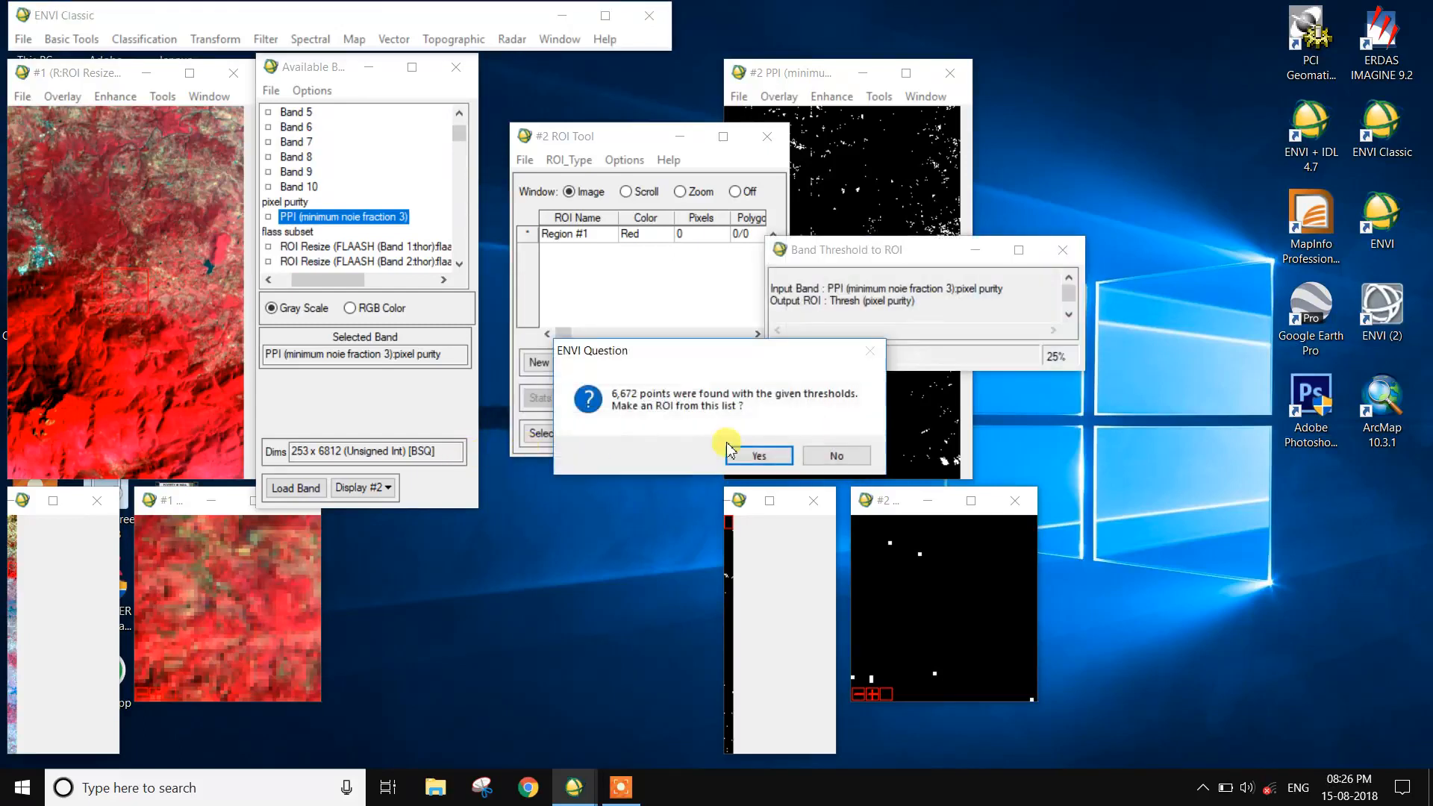
pyautogui.click(765, 453)
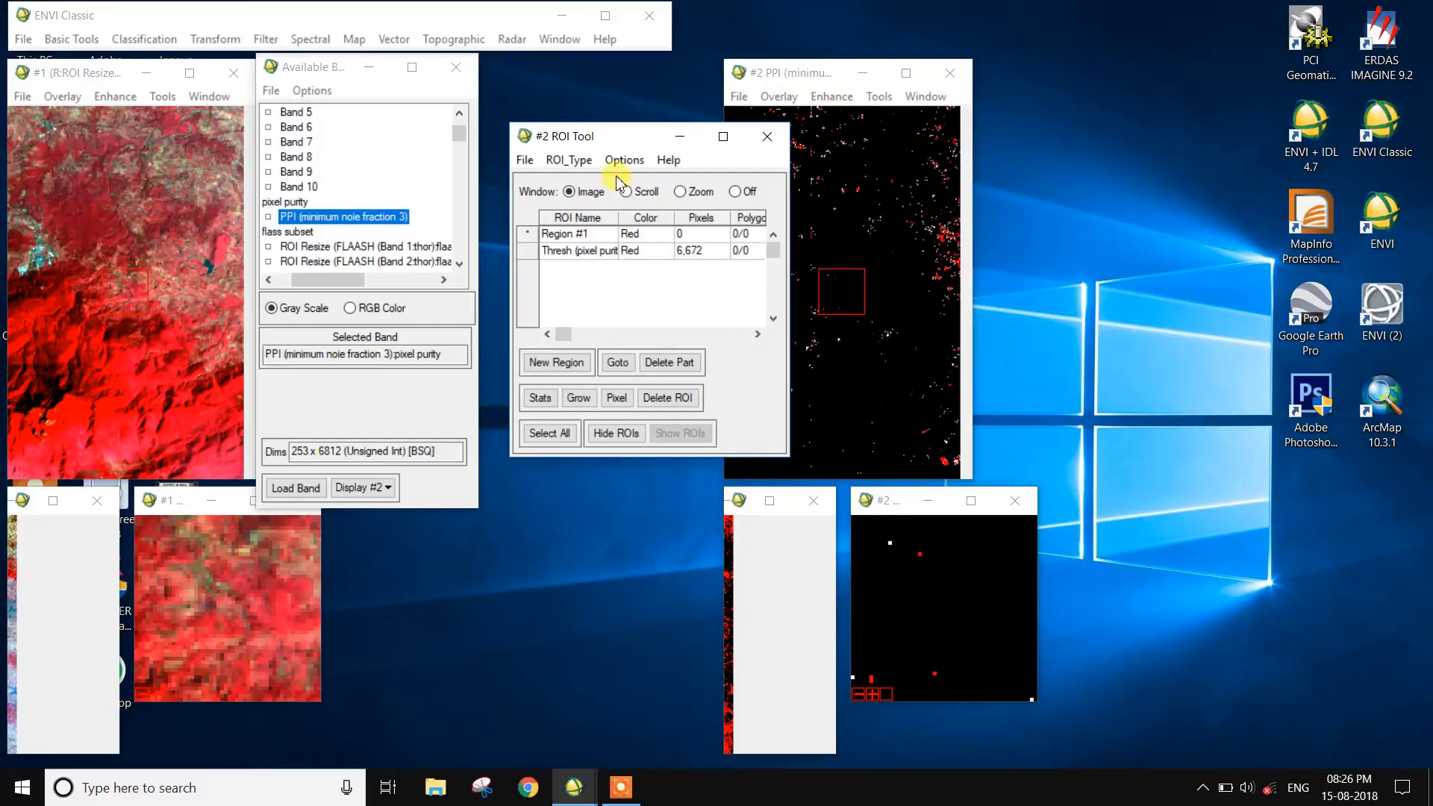
# - Open the n-Dimensional Visualizer with new data, using minimum noie fraction 3 with all 10 bands as the input file
pyautogui.moveTo(594, 137); pyautogui.dragTo(1085, 132)
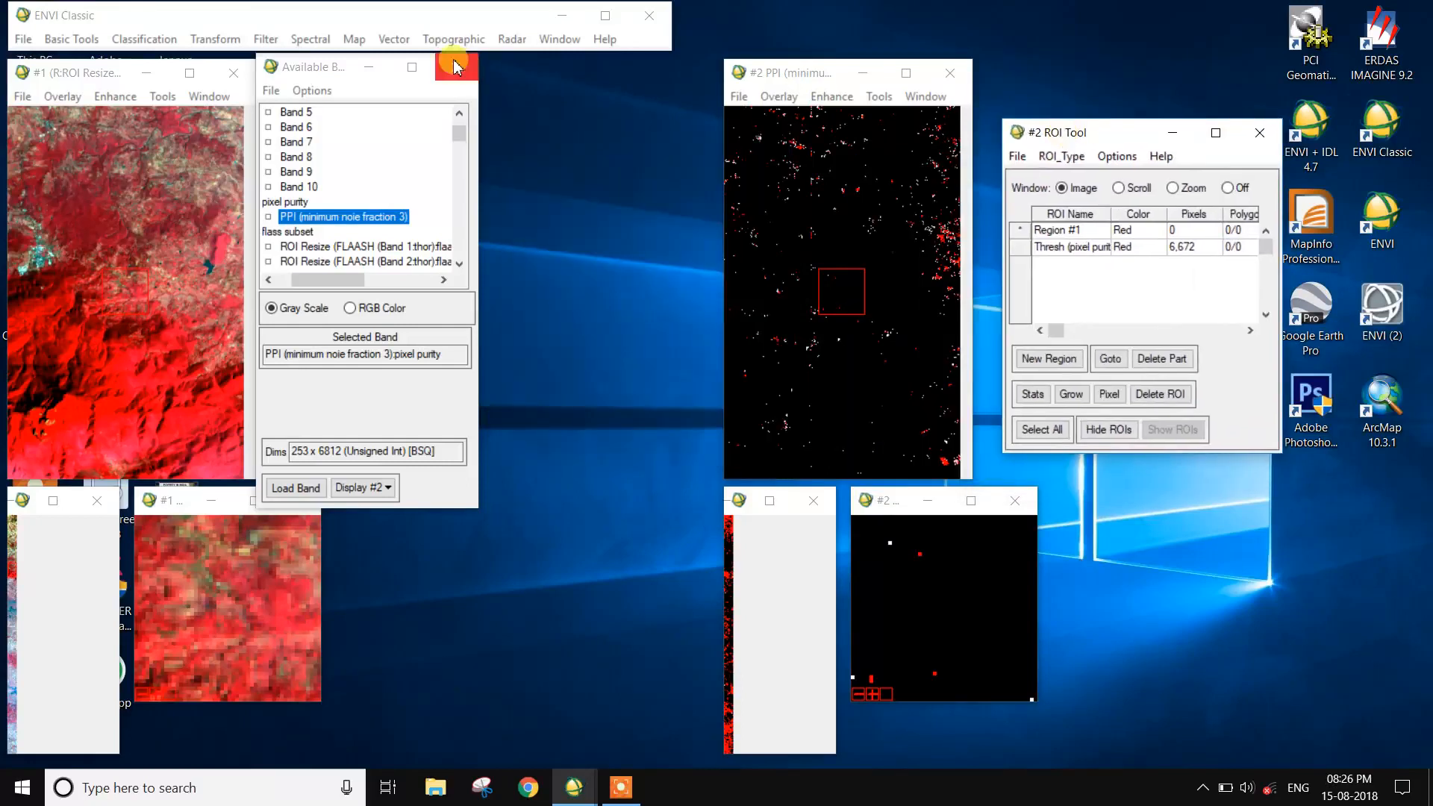
pyautogui.click(309, 40)
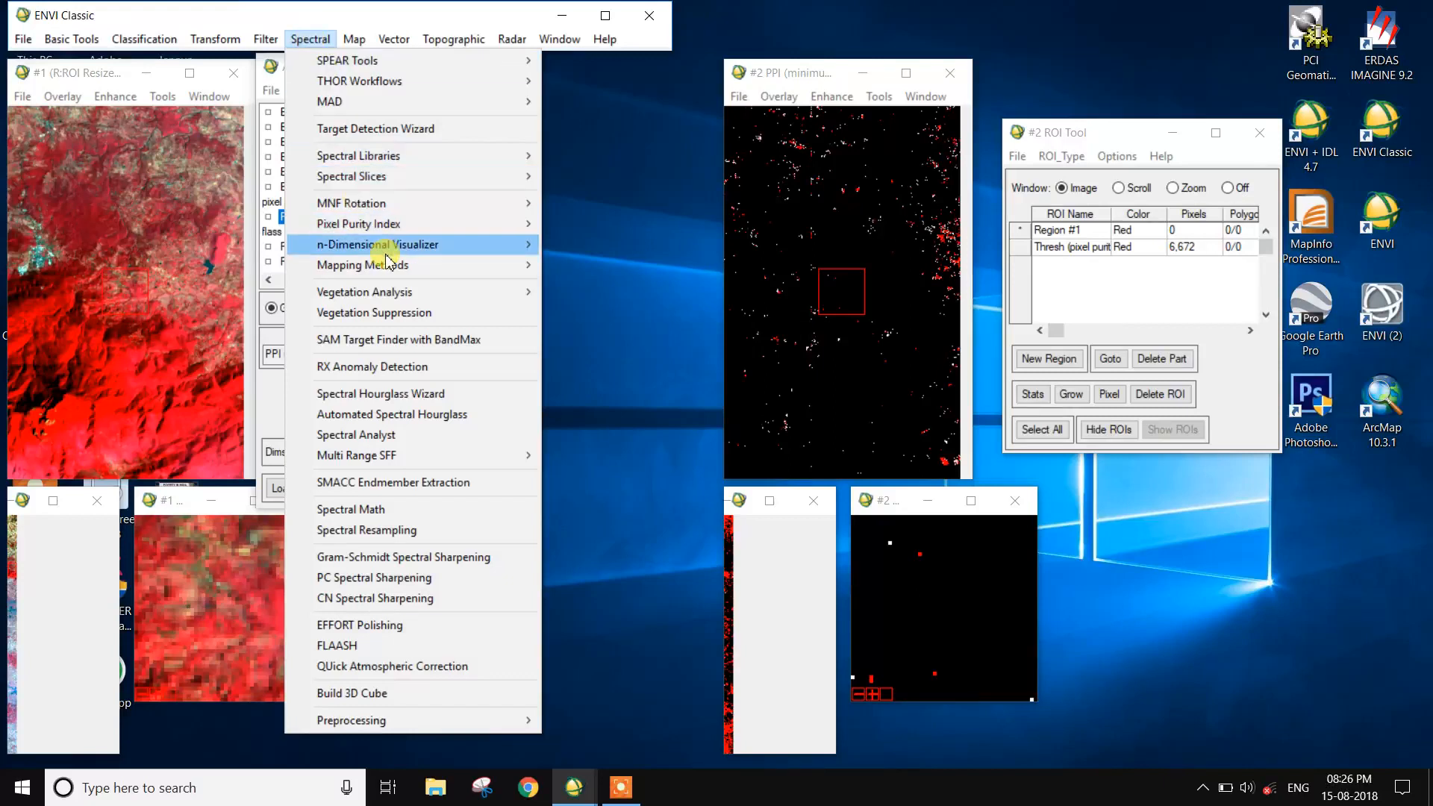
pyautogui.moveTo(387, 252)
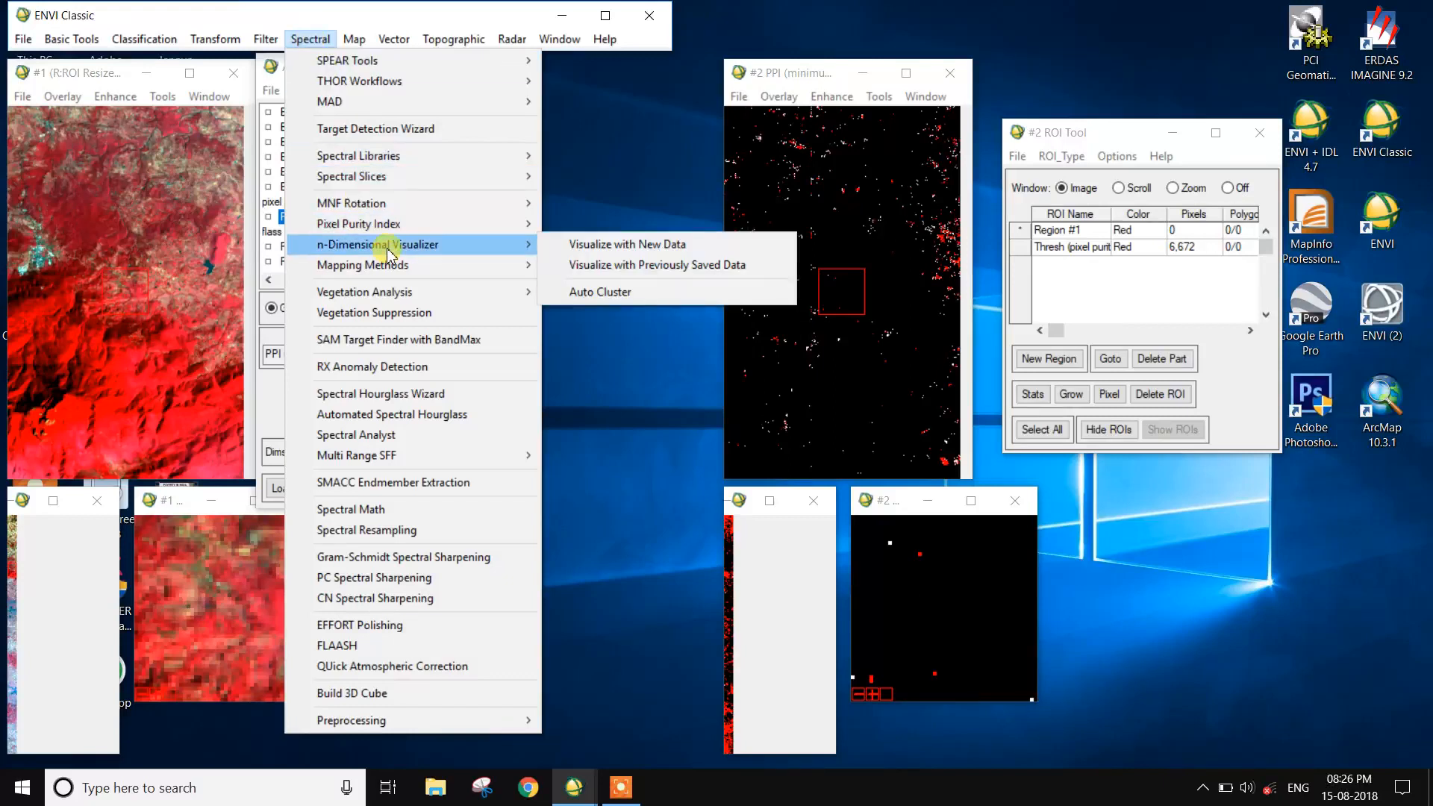
pyautogui.click(579, 244)
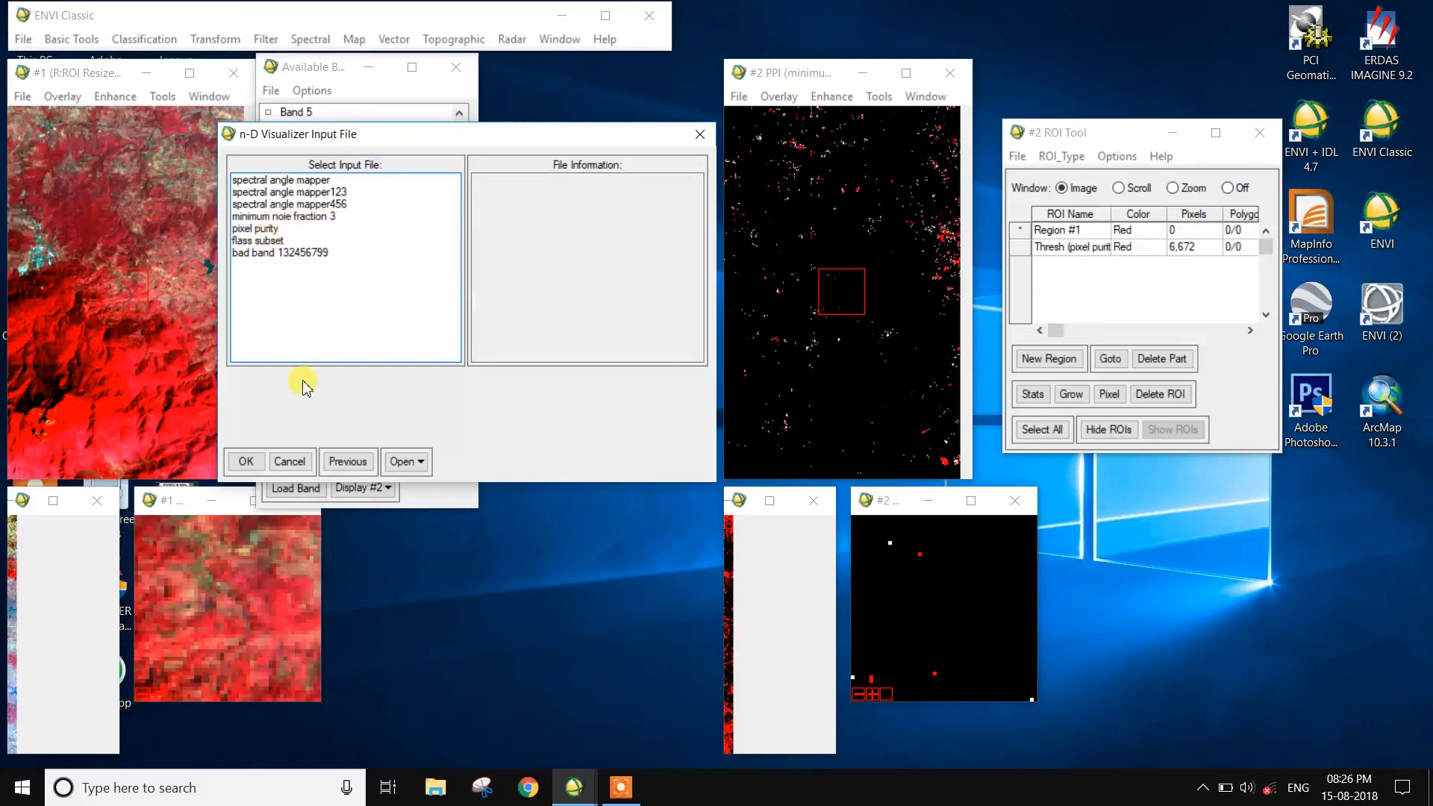
pyautogui.click(620, 787)
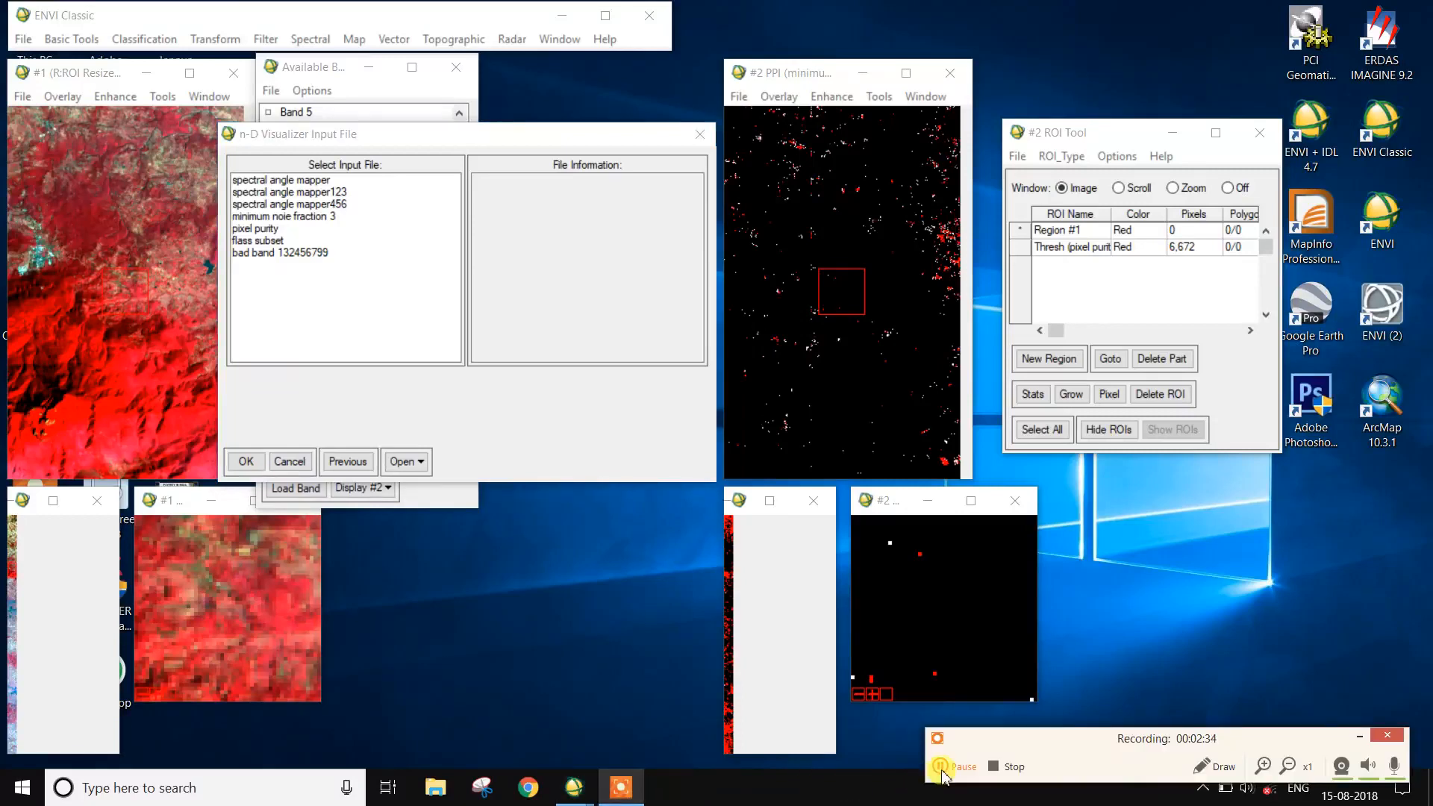
pyautogui.click(403, 298)
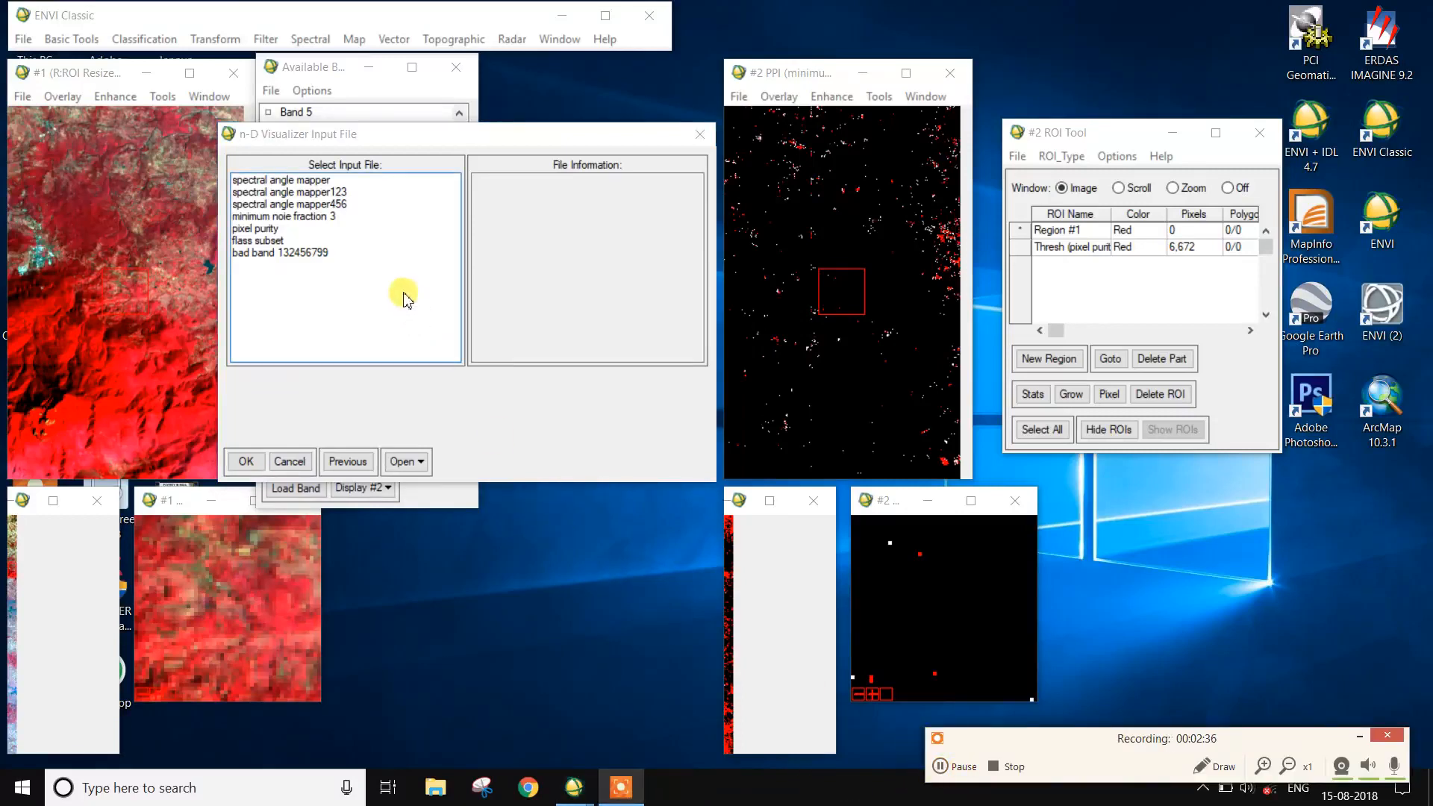
pyautogui.click(297, 217)
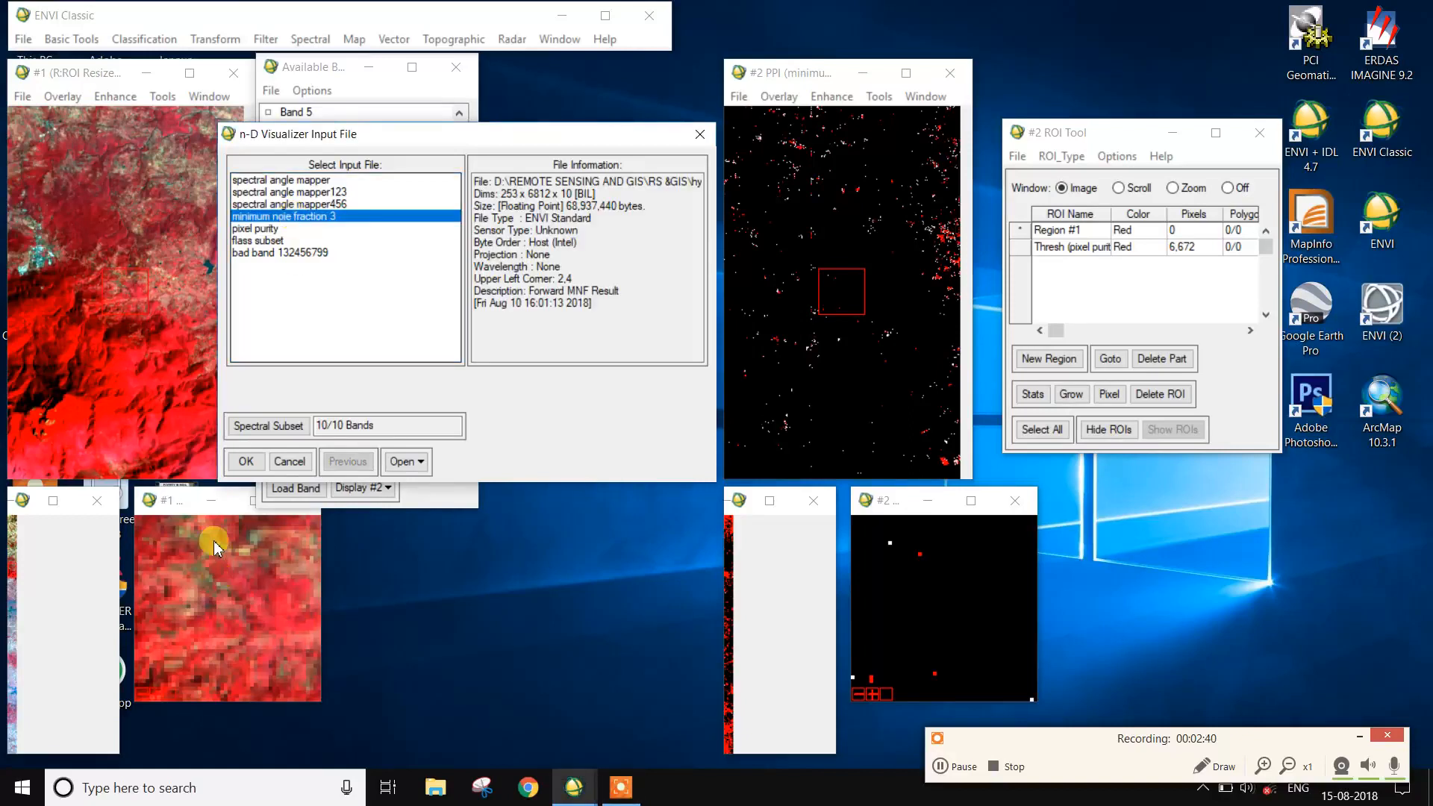
pyautogui.click(245, 462)
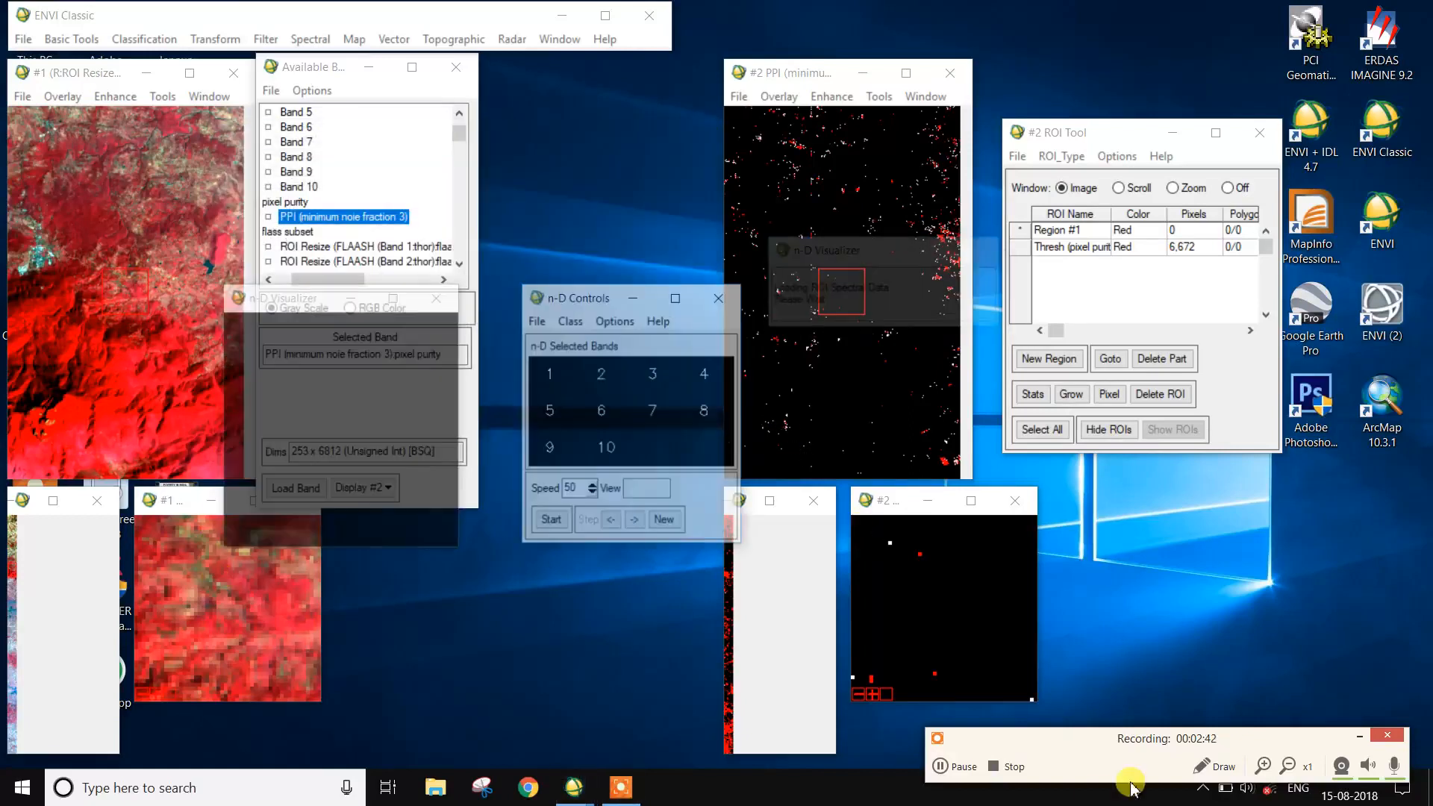
pyautogui.click(1365, 736)
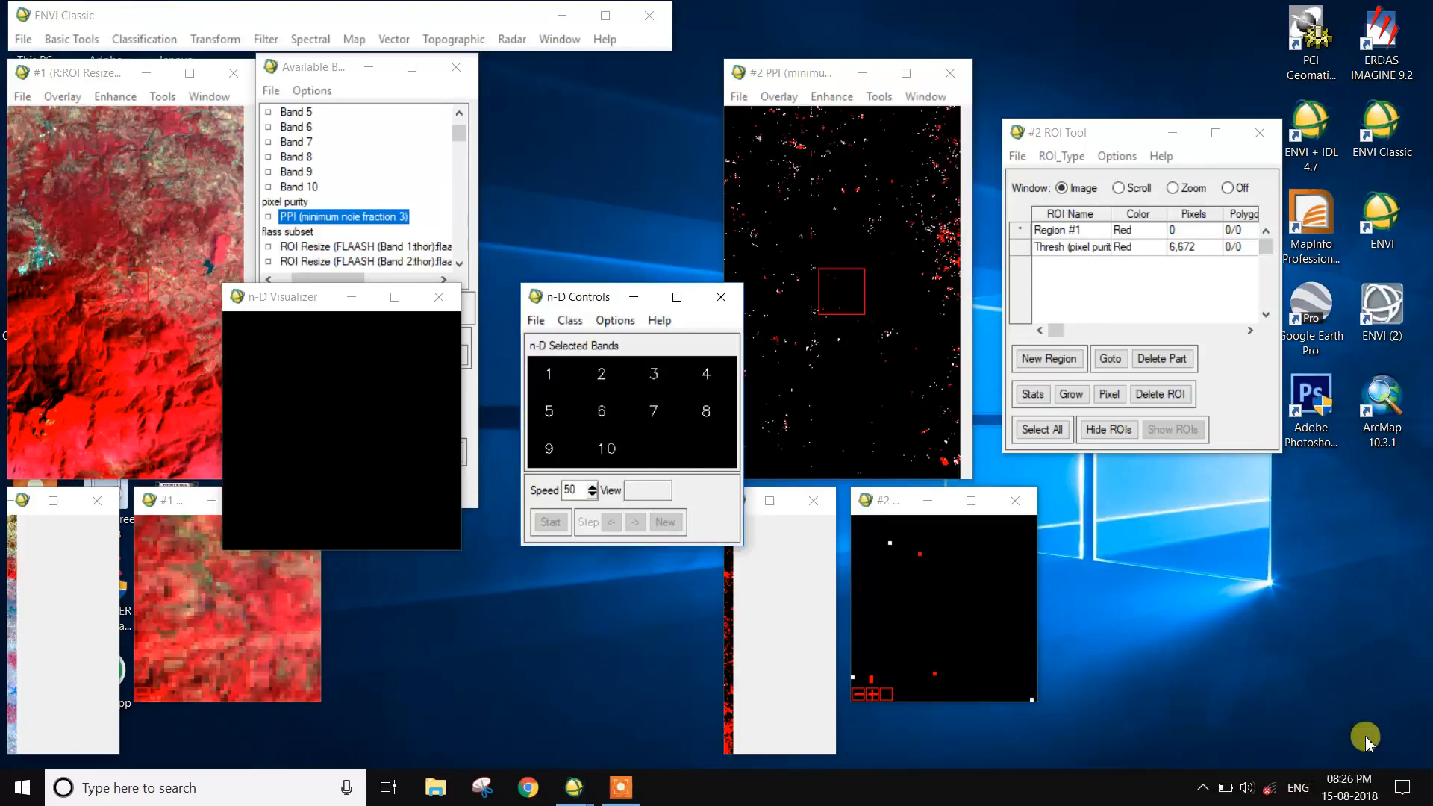
# - Select all ten bands, 1 through 10, for the n-D Visualizer plot
pyautogui.click(549, 373)
pyautogui.click(601, 374)
pyautogui.click(653, 373)
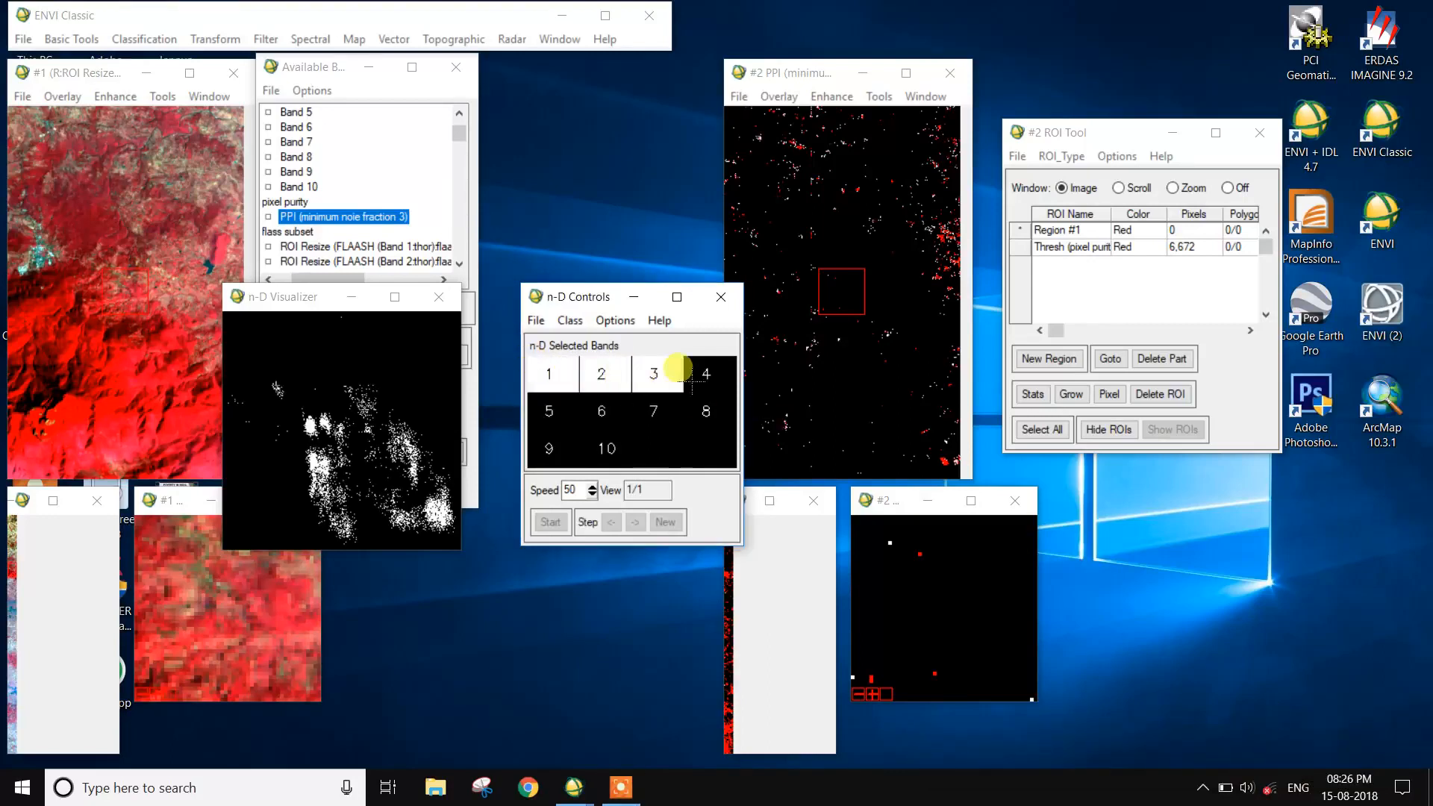
pyautogui.click(706, 373)
pyautogui.click(706, 410)
pyautogui.click(654, 410)
pyautogui.click(589, 411)
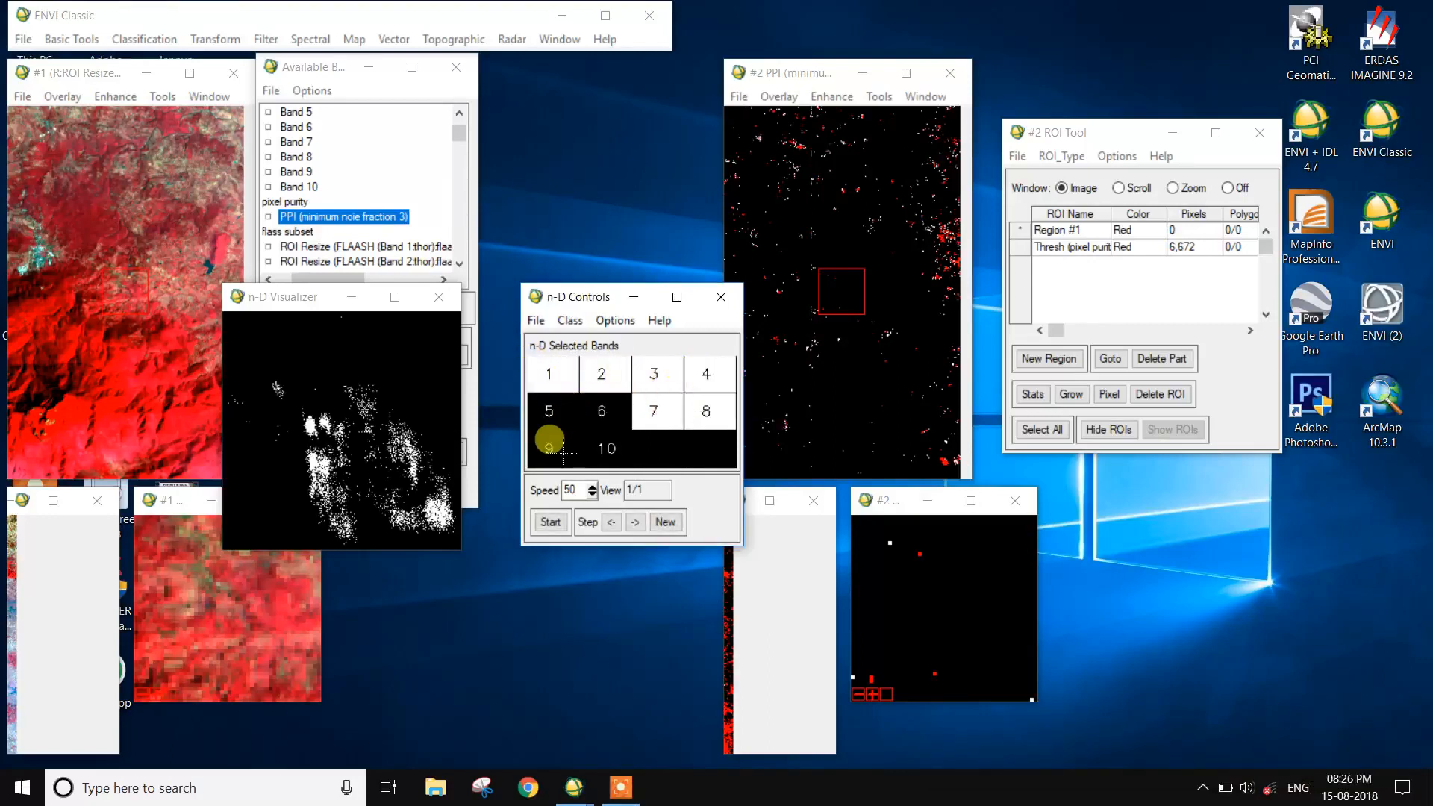
pyautogui.click(552, 414)
pyautogui.click(561, 442)
pyautogui.click(606, 448)
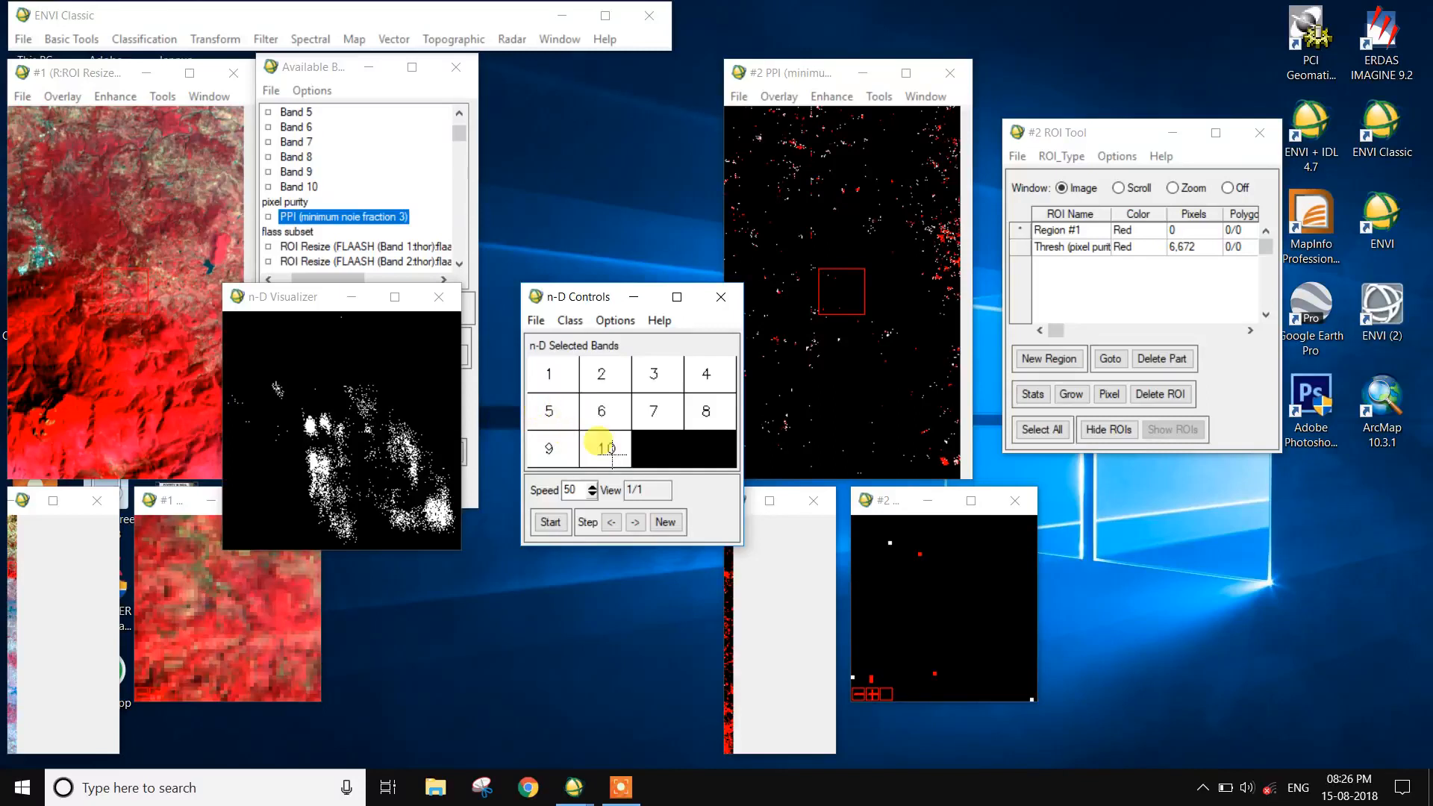
# - Show the axes in the n-D plot, then rotate the point cloud and stop it at a view with separated clusters
pyautogui.click(615, 322)
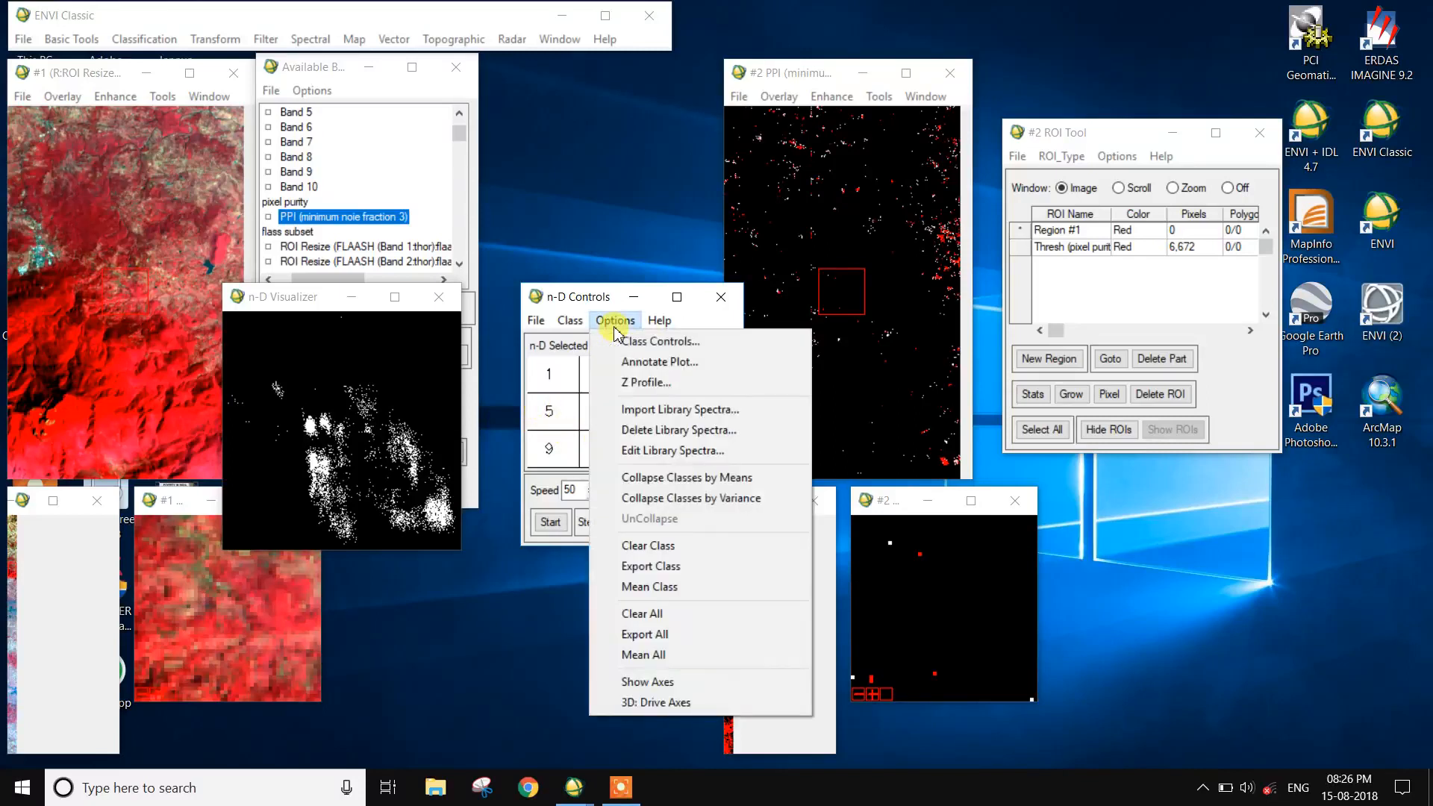
pyautogui.click(661, 683)
pyautogui.click(549, 522)
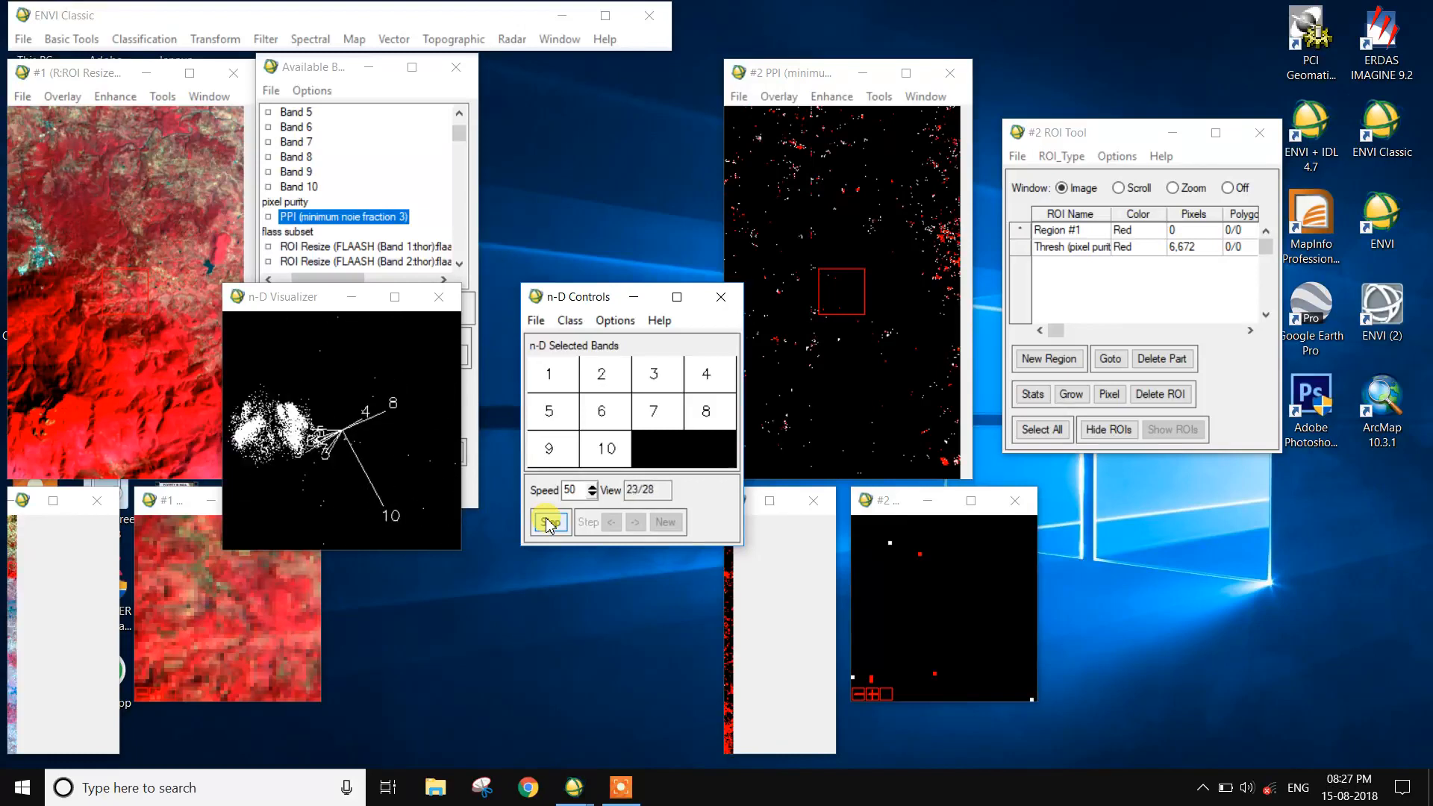
pyautogui.click(549, 522)
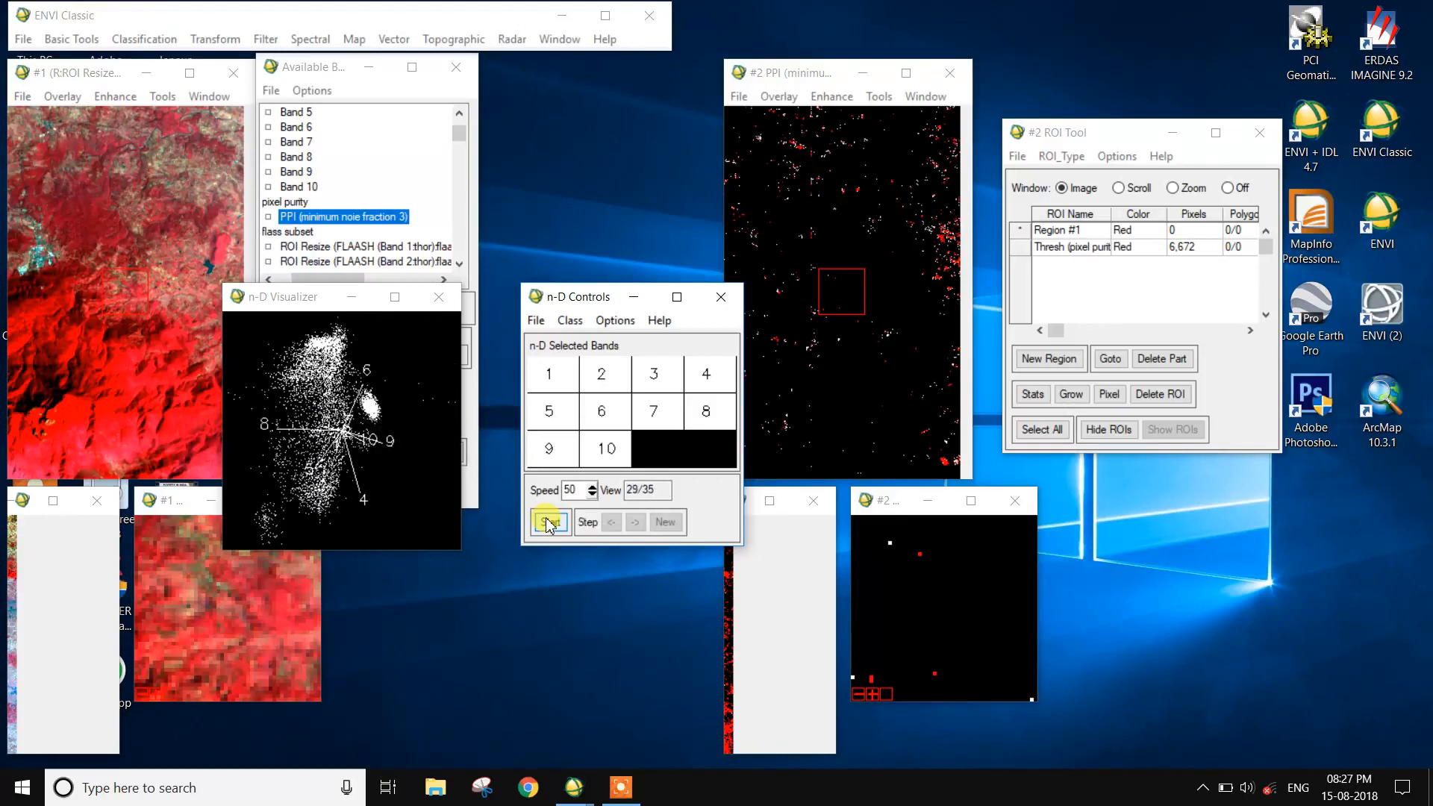
# - Outline the cluster near the lower end of the point cloud as the red class and export it as an ROI
pyautogui.moveTo(301, 517)
pyautogui.mouseDown()
pyautogui.moveTo(306, 478)
pyautogui.moveTo(329, 500)
pyautogui.moveTo(291, 505)
pyautogui.moveTo(295, 489)
pyautogui.mouseUp()
pyautogui.rightClick(296, 483)
pyautogui.rightClick(301, 487)
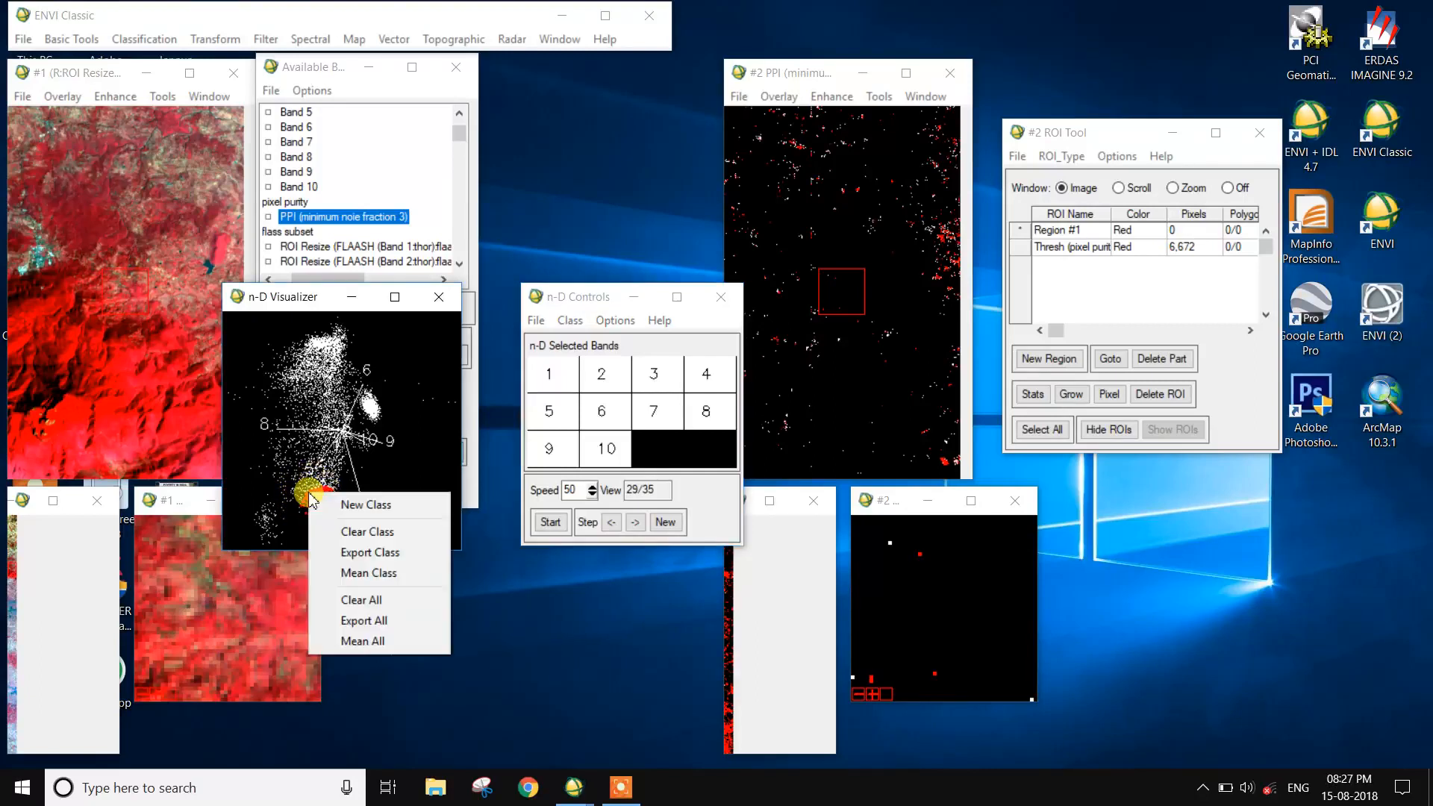
pyautogui.click(370, 552)
# - Start a new class, outline the cluster at the upper tip of the point cloud in green, and export it as an ROI
pyautogui.rightClick(351, 498)
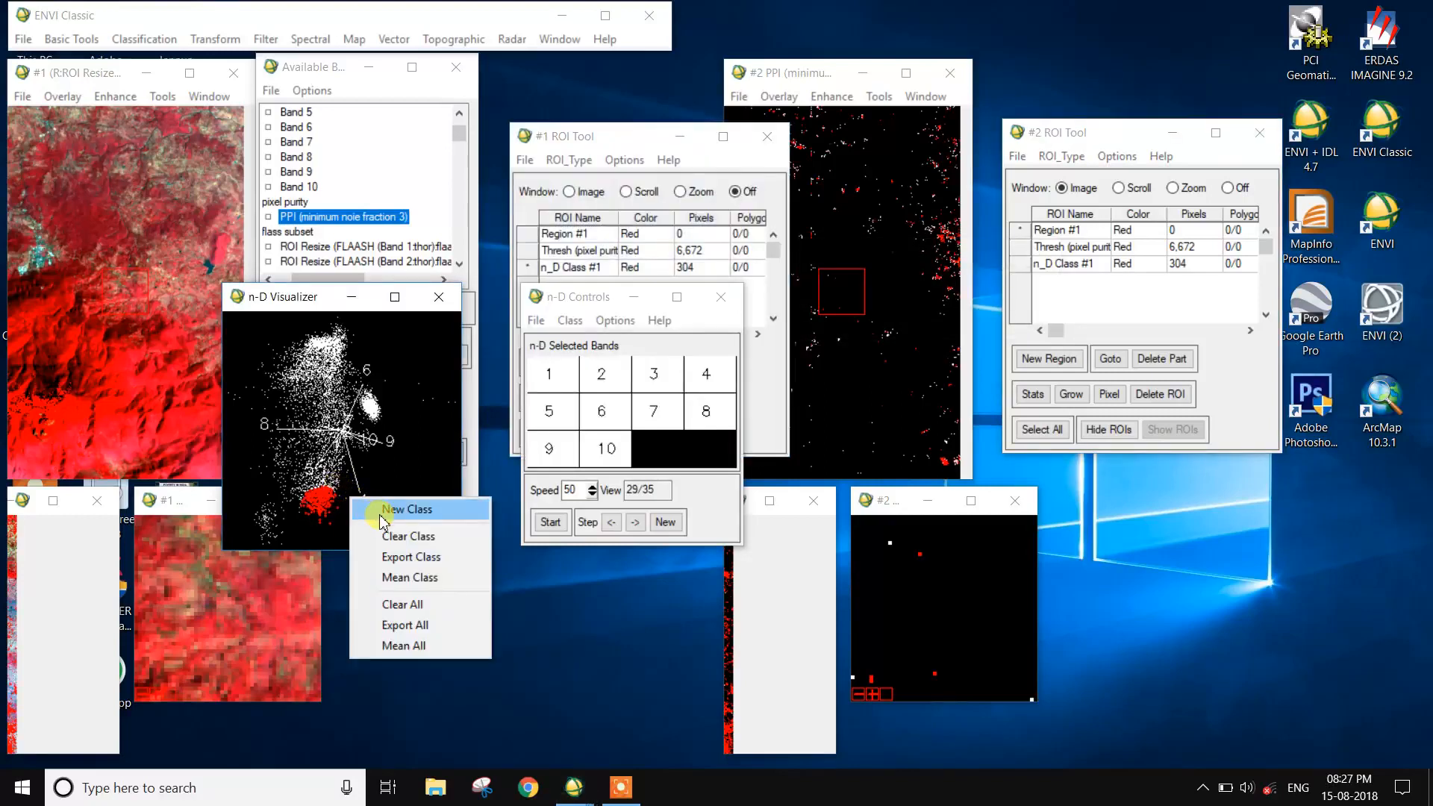
pyautogui.click(382, 512)
pyautogui.moveTo(310, 346)
pyautogui.mouseDown()
pyautogui.moveTo(330, 326)
pyautogui.moveTo(298, 322)
pyautogui.mouseUp()
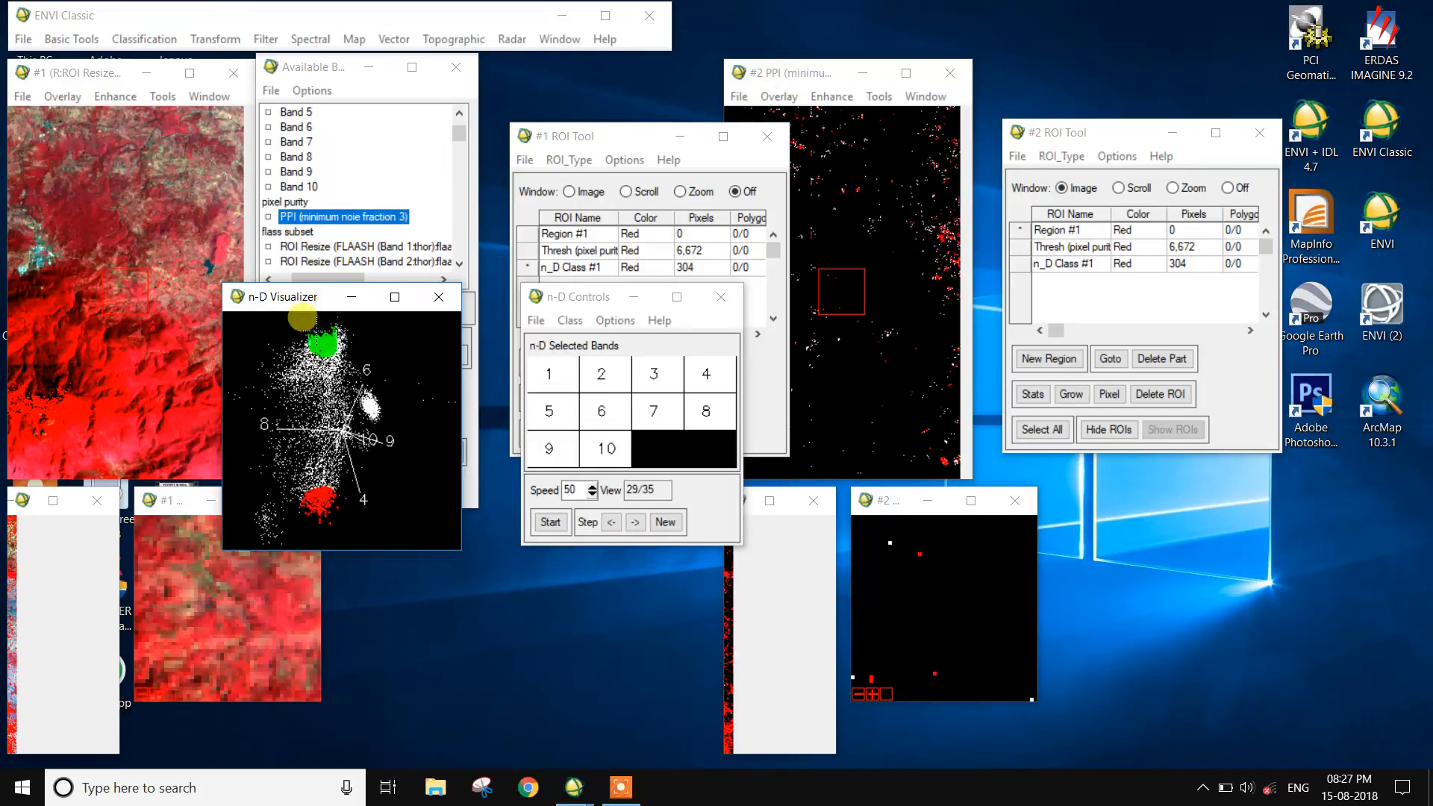
pyautogui.rightClick(313, 327)
pyautogui.click(373, 387)
# - Start a new class, rotate the plot, outline the small group just below the green cluster in blue, and export it as an ROI
pyautogui.rightClick(345, 329)
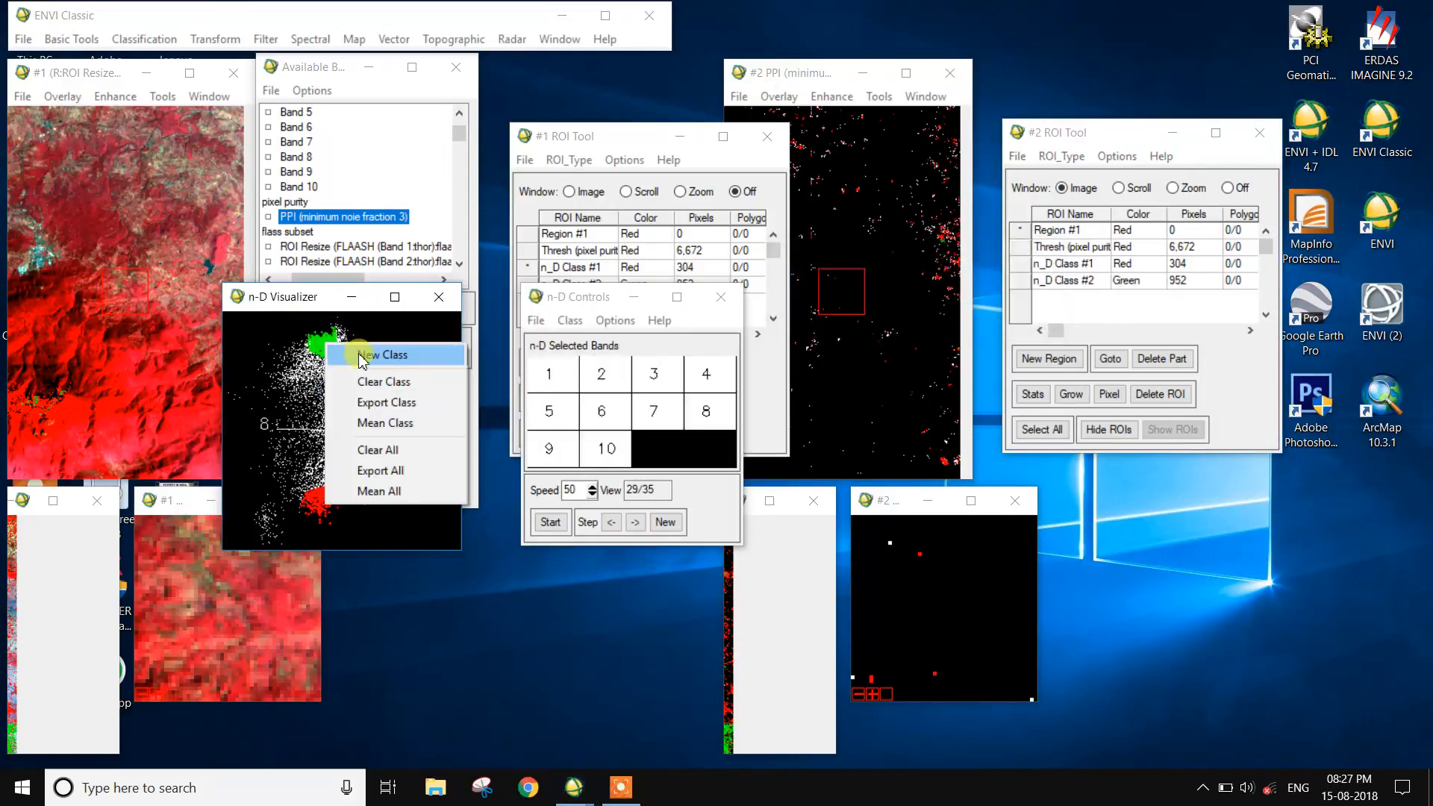
pyautogui.click(550, 521)
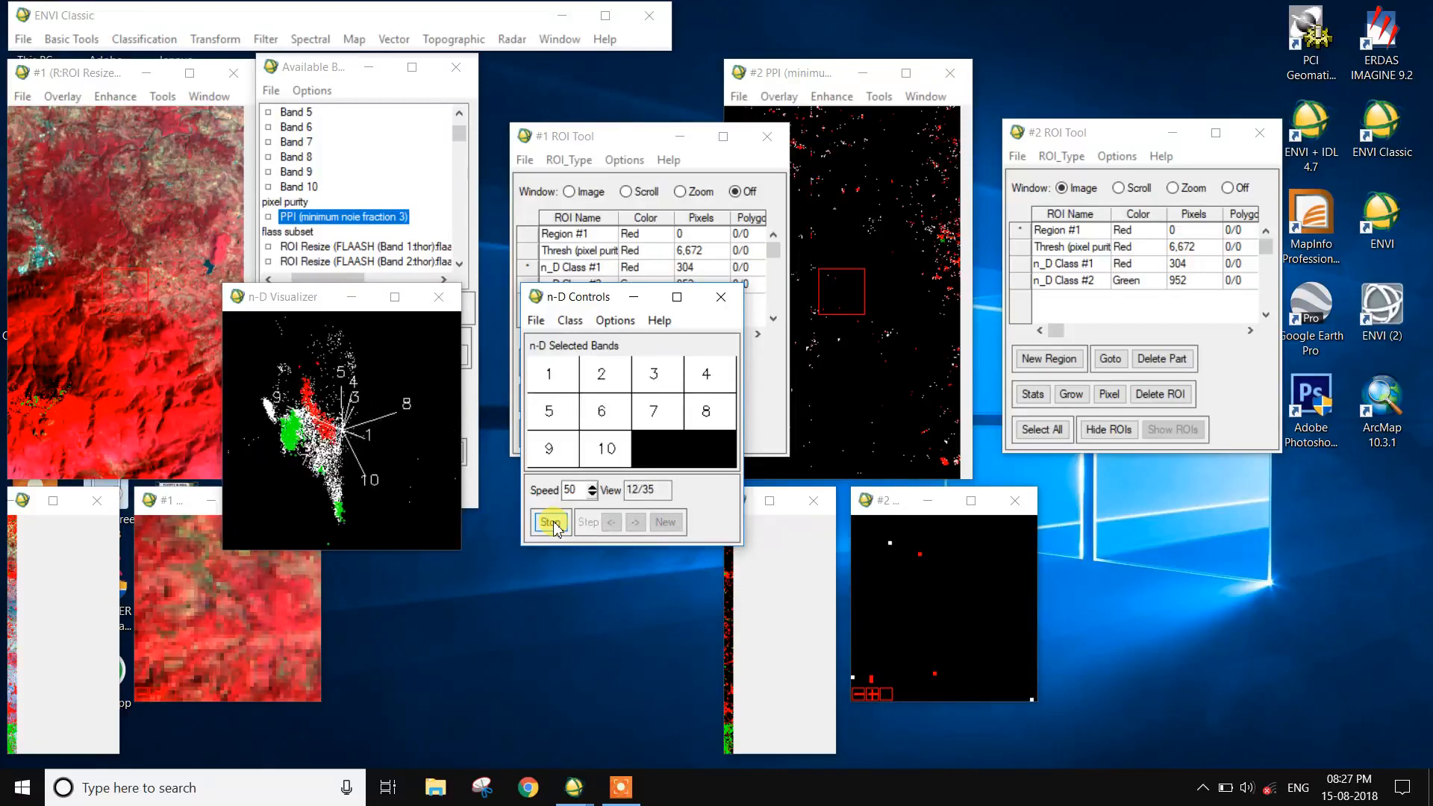
pyautogui.click(551, 523)
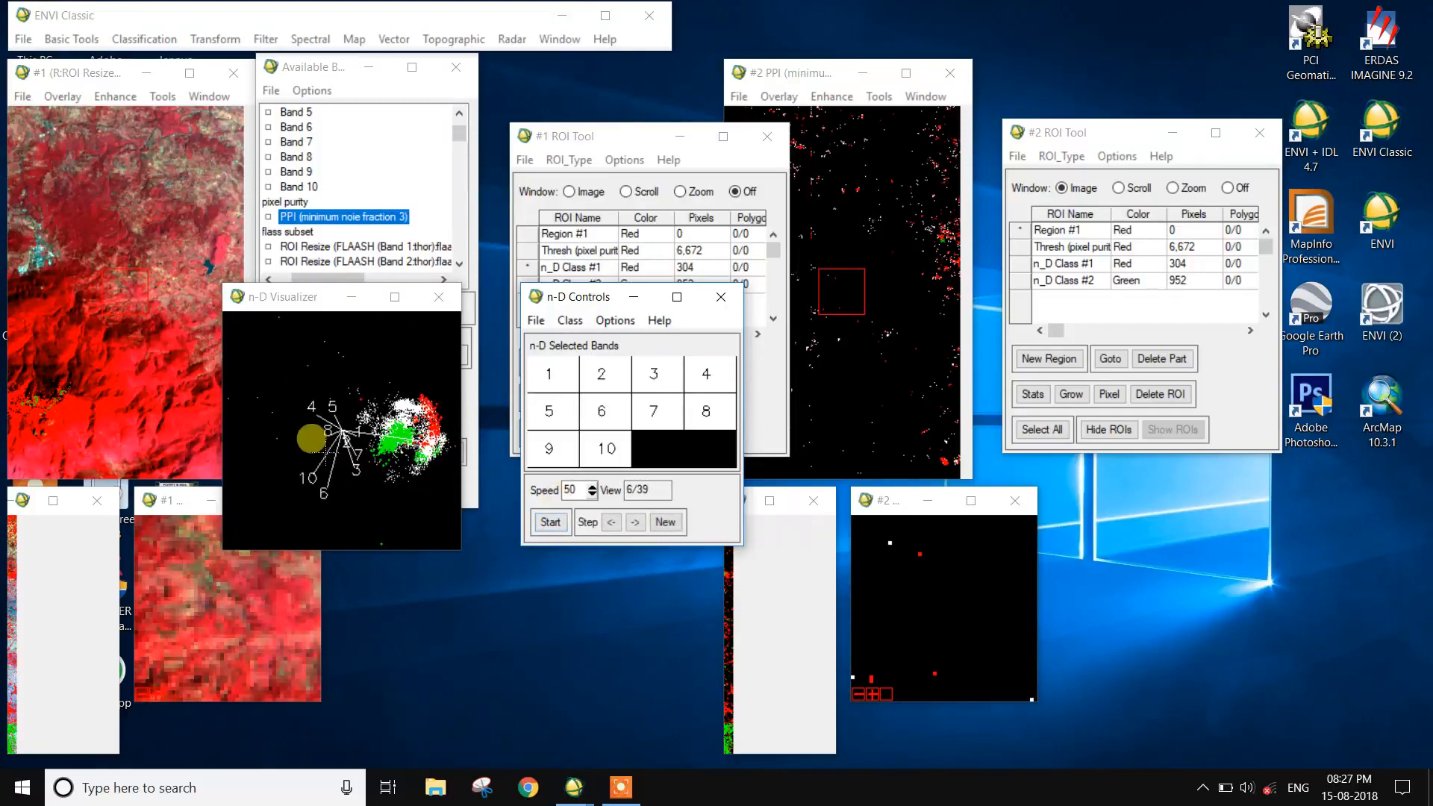
pyautogui.click(370, 464)
pyautogui.moveTo(384, 478)
pyautogui.mouseDown()
pyautogui.moveTo(397, 470)
pyautogui.moveTo(390, 492)
pyautogui.moveTo(389, 467)
pyautogui.mouseUp()
pyautogui.rightClick(383, 464)
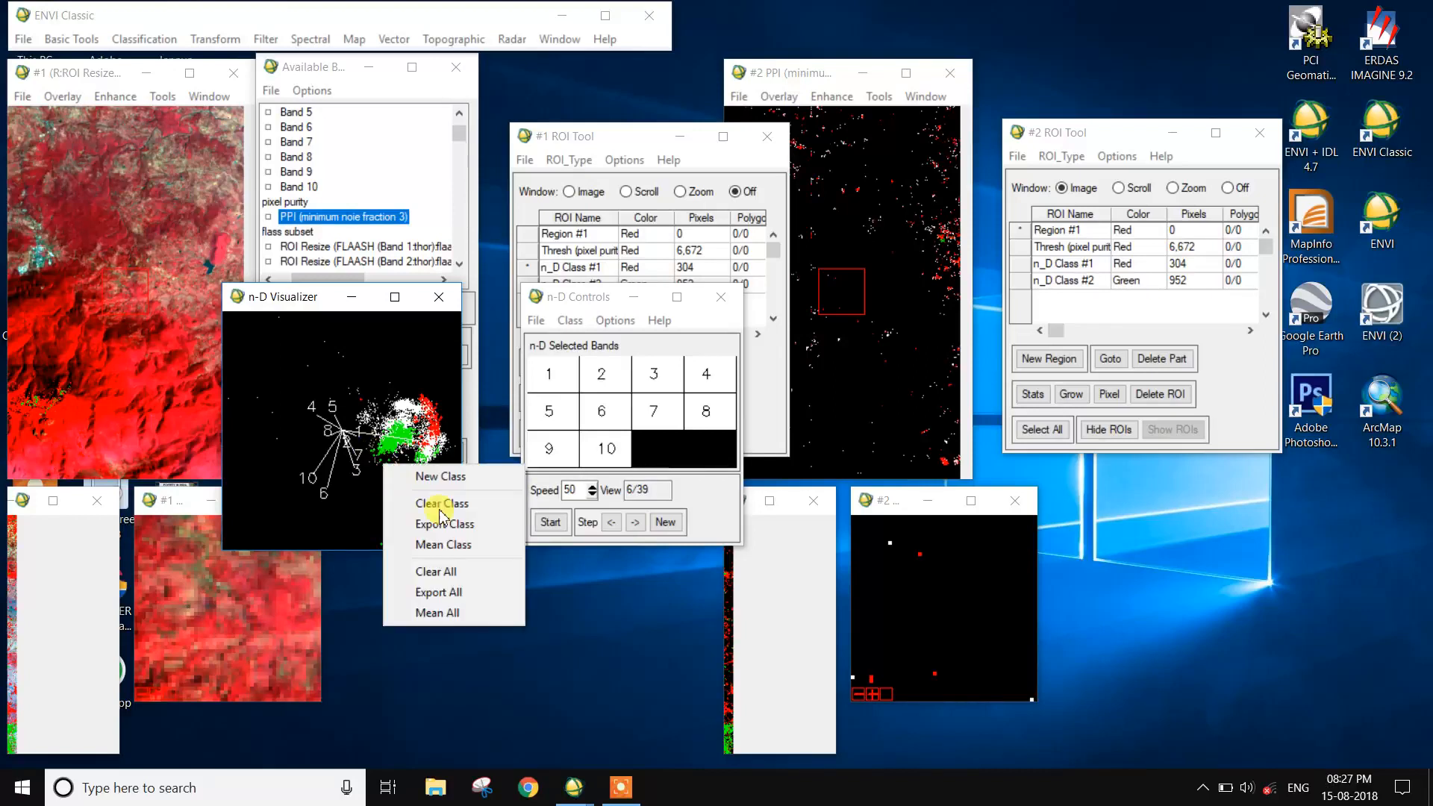
pyautogui.click(446, 531)
# - Start a new class, rotate the plot, outline the small outlying group above the green cluster in yellow, and export it as an ROI
pyautogui.rightClick(406, 476)
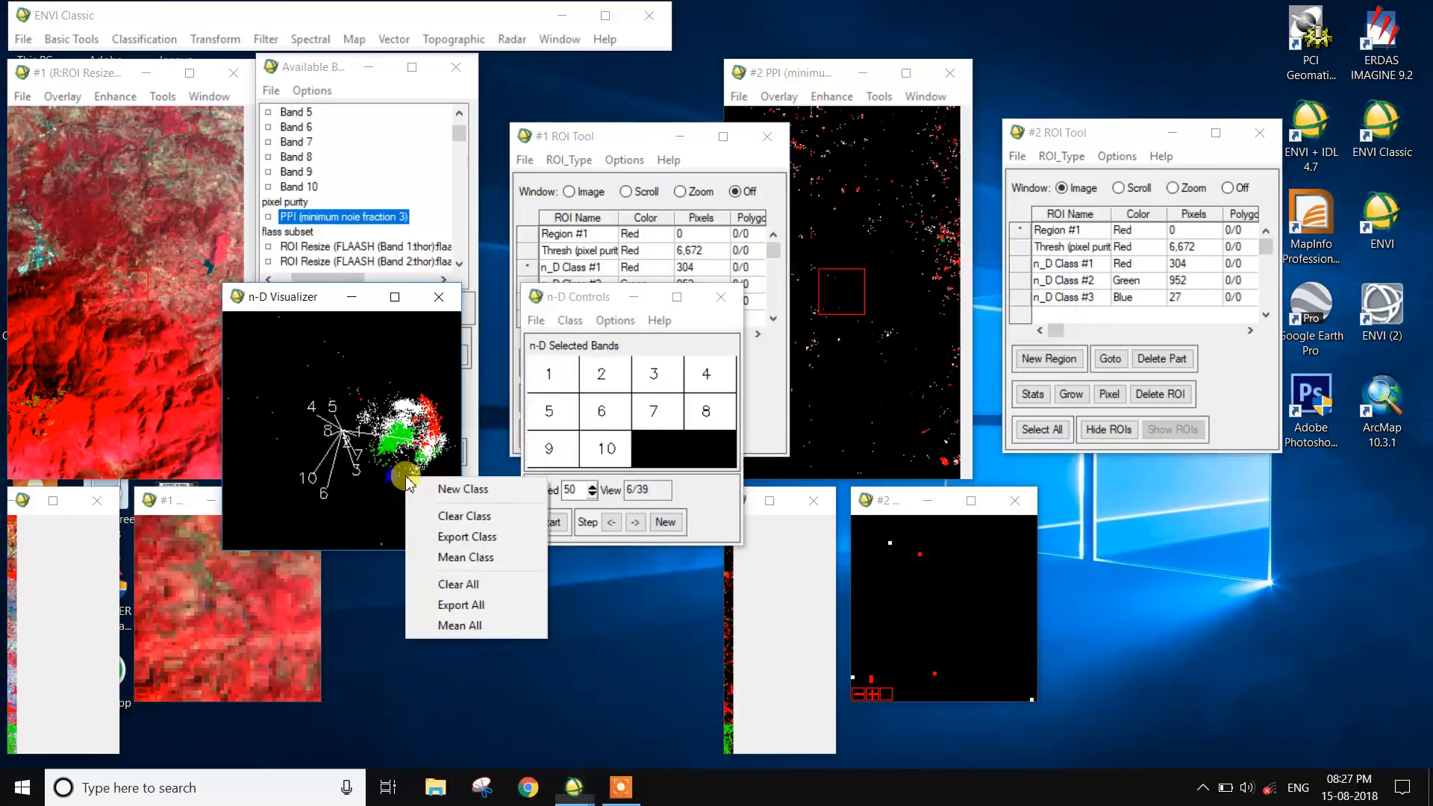
pyautogui.click(422, 484)
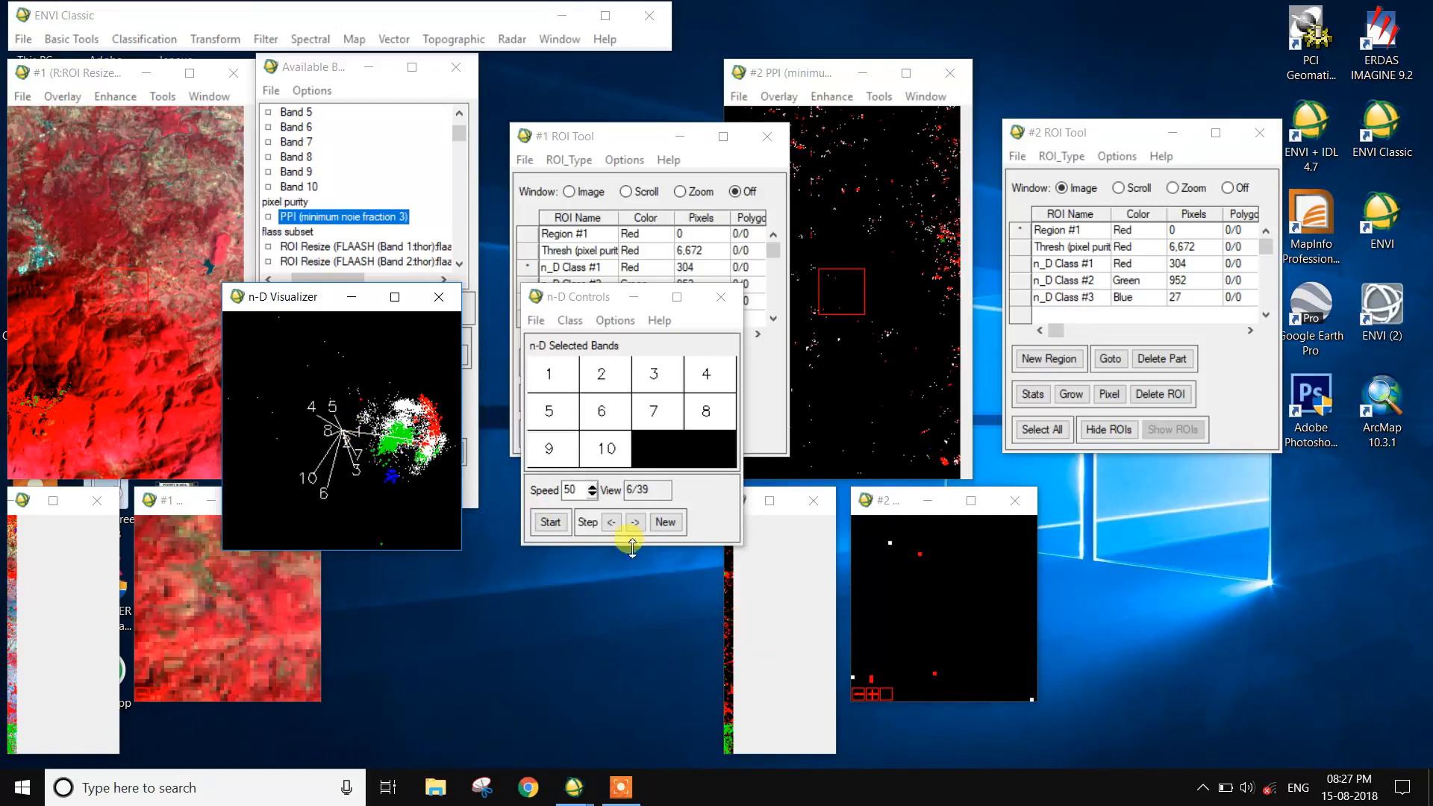
pyautogui.click(544, 523)
pyautogui.click(543, 526)
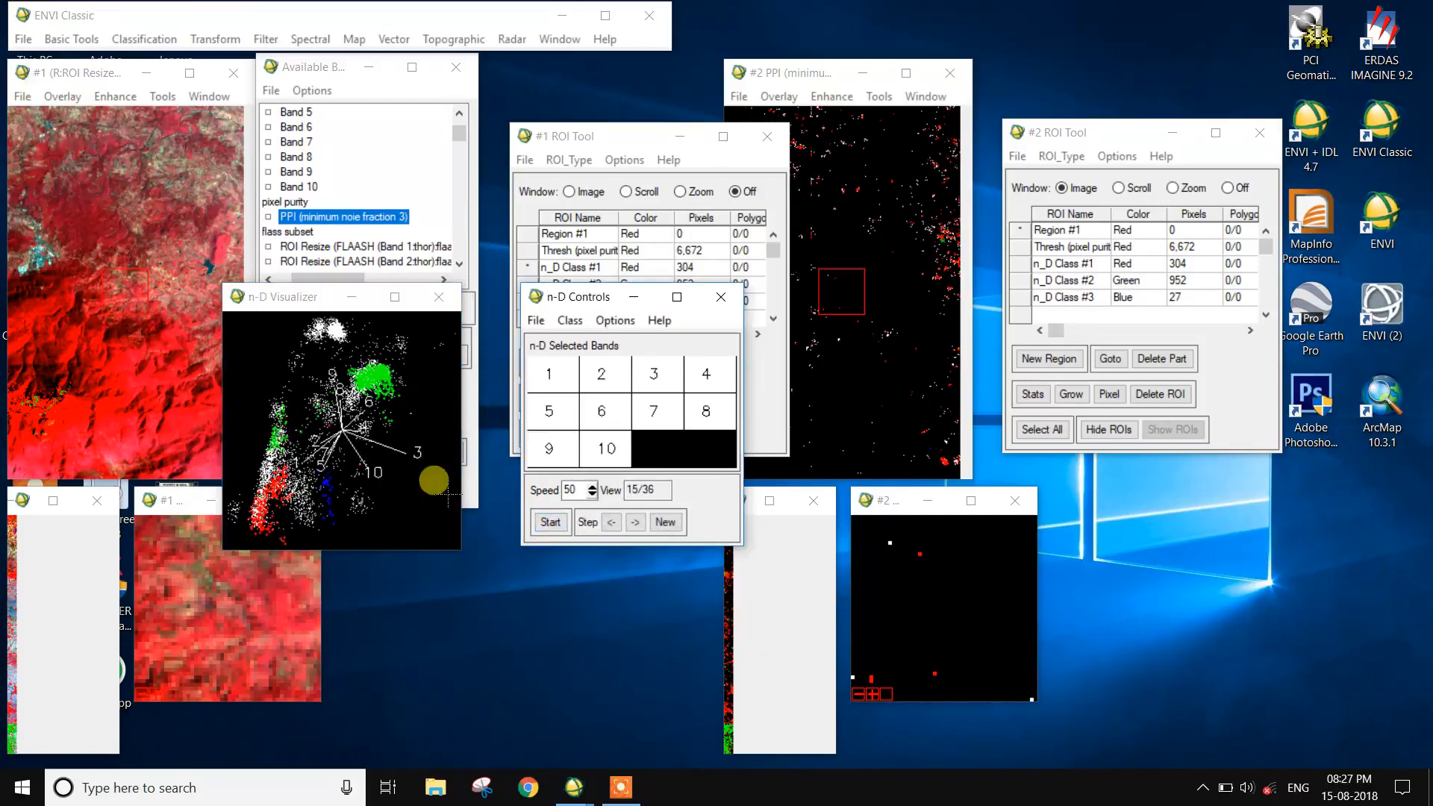
pyautogui.moveTo(403, 364); pyautogui.dragTo(408, 366)
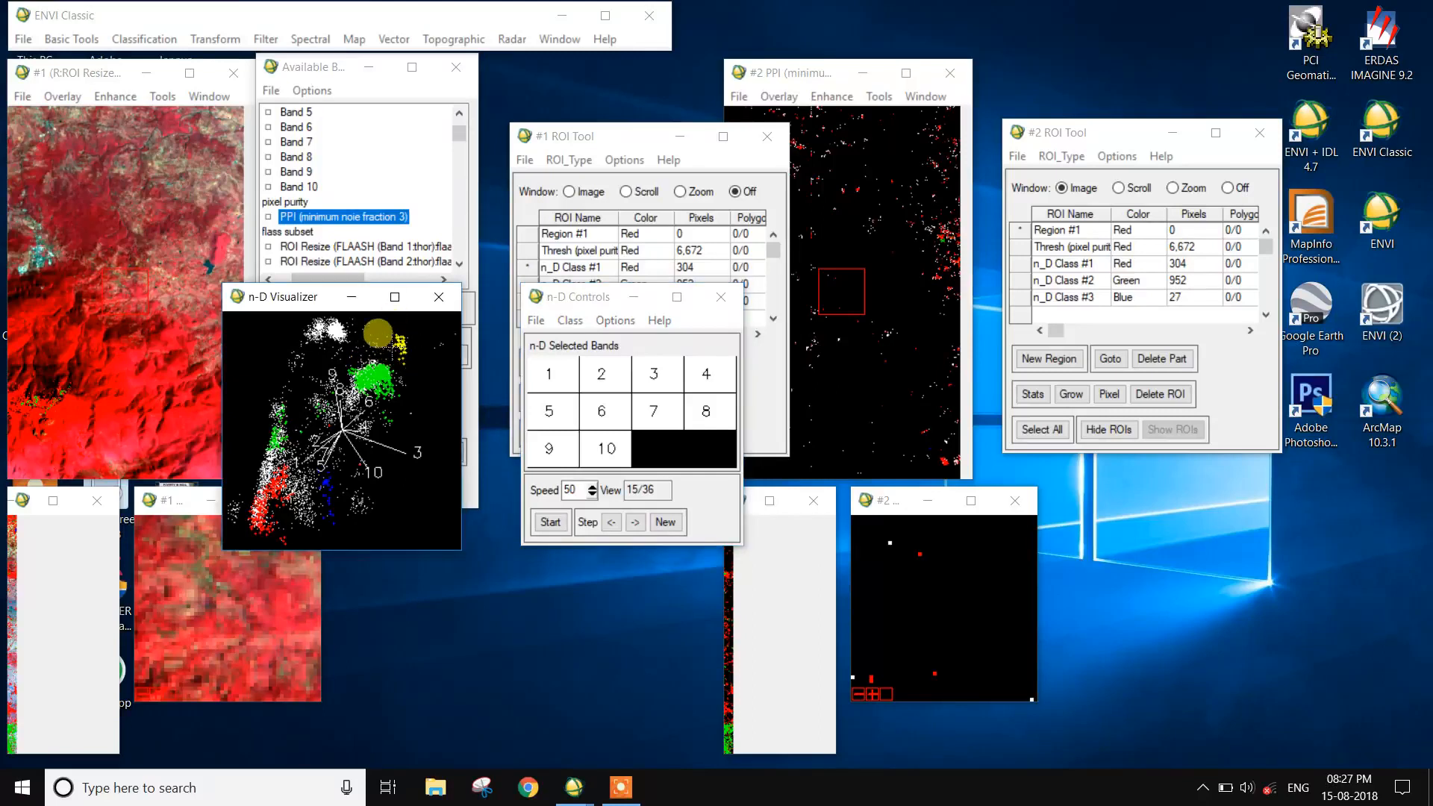
pyautogui.rightClick(391, 347)
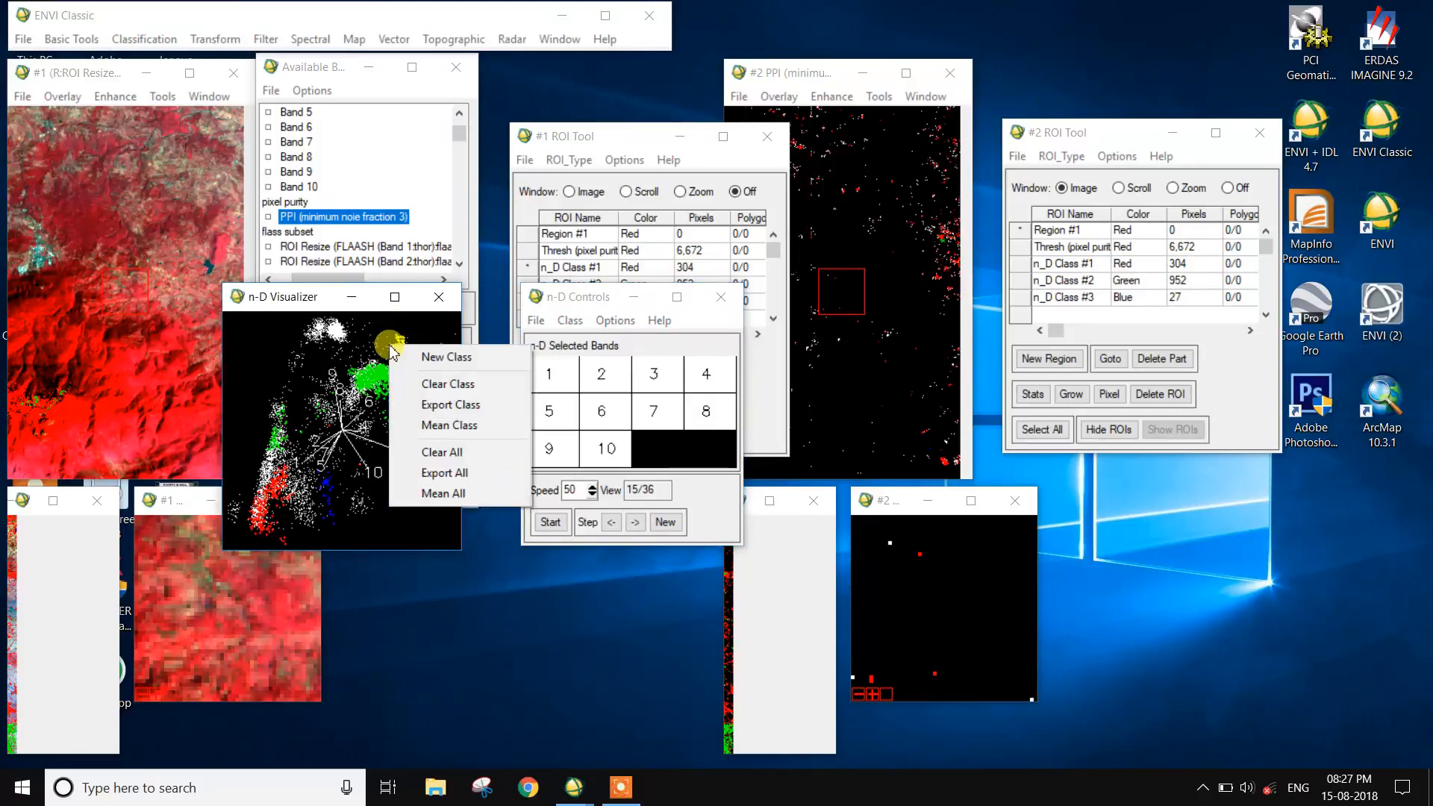
pyautogui.click(421, 403)
# - Start a new class, rotate the plot, outline the white cluster between the yellow and green groups in cyan, and export it as an ROI
pyautogui.rightClick(401, 347)
pyautogui.click(427, 355)
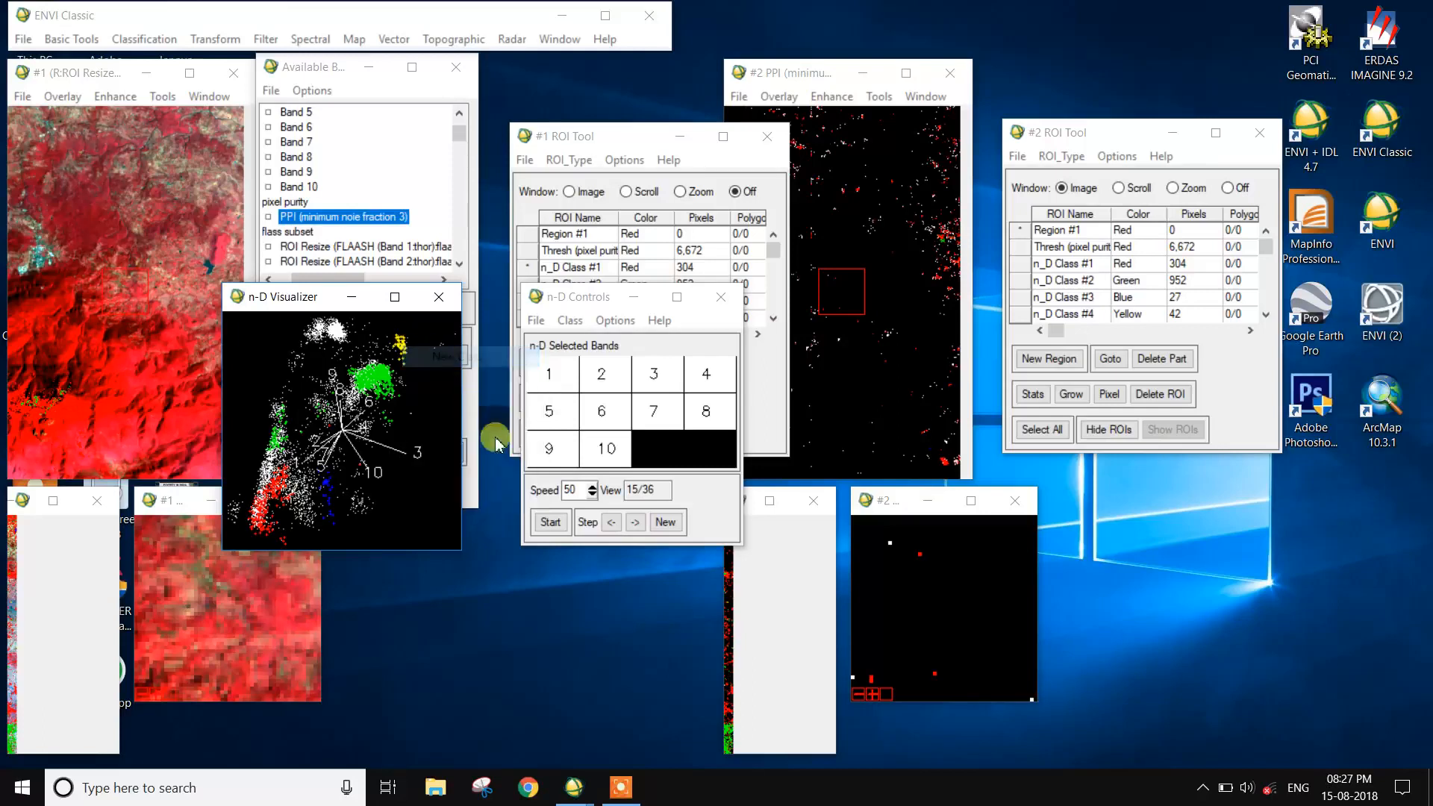
pyautogui.click(552, 522)
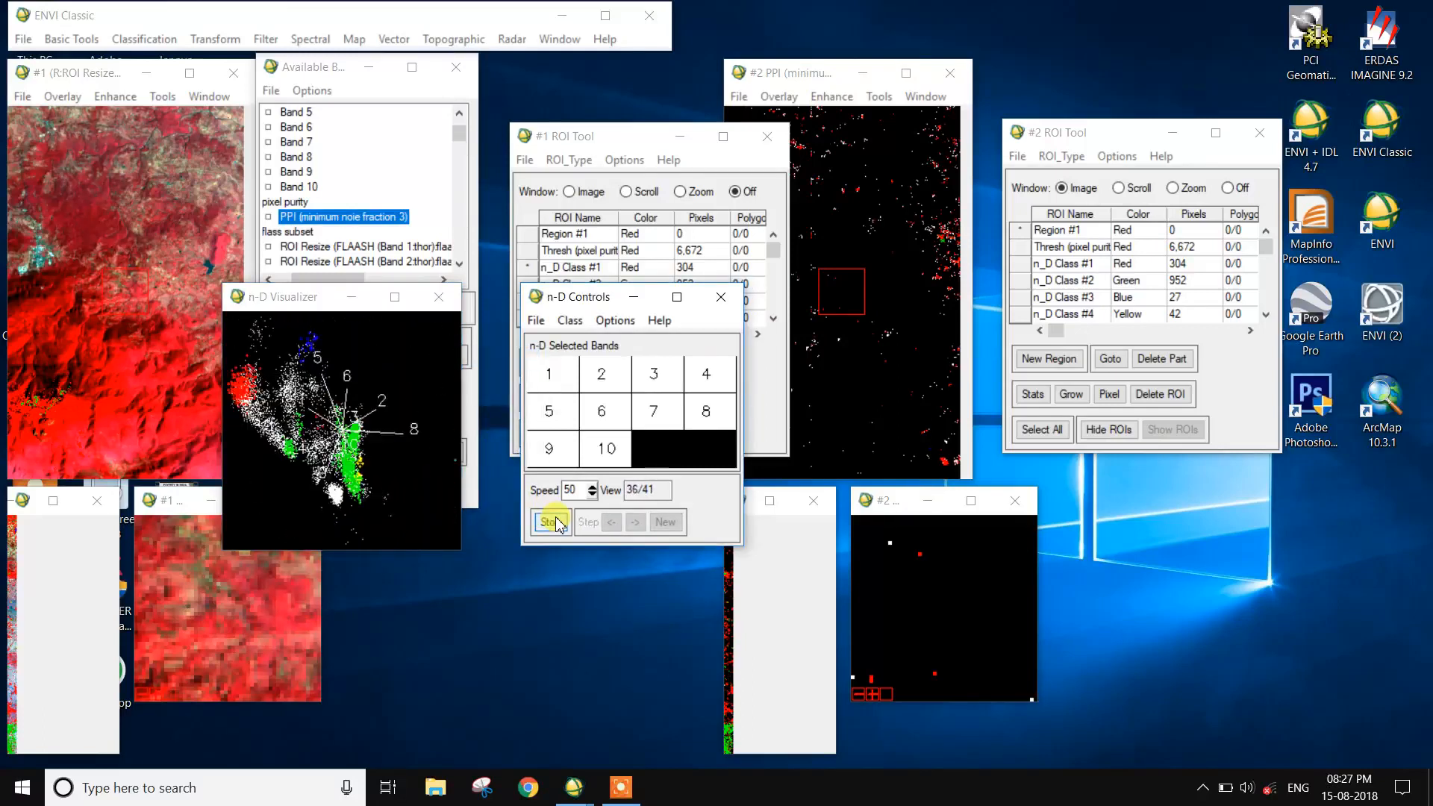
pyautogui.click(552, 522)
pyautogui.click(552, 521)
pyautogui.click(553, 522)
pyautogui.click(319, 461)
pyautogui.click(265, 430)
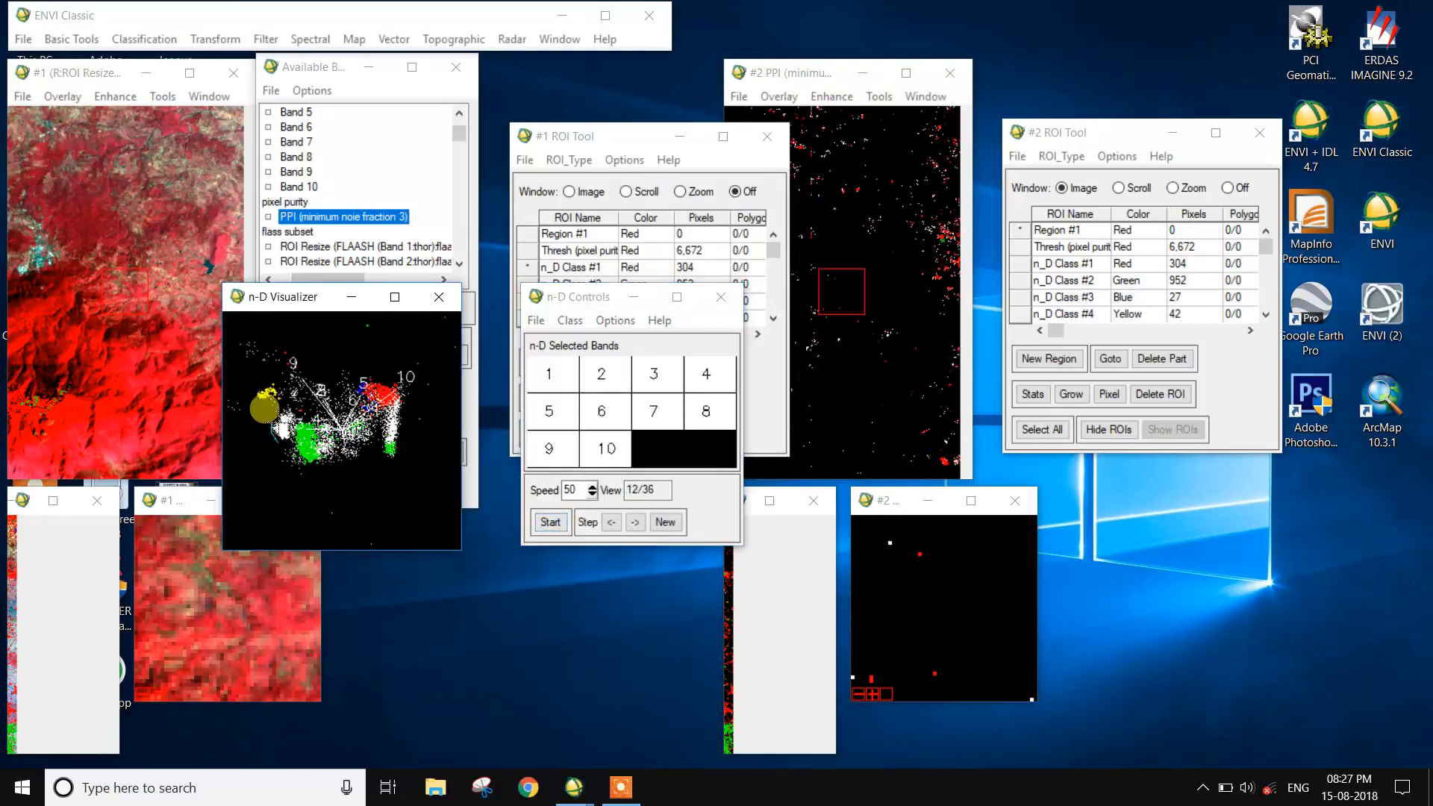
pyautogui.rightClick(288, 430)
pyautogui.click(321, 494)
# - Start a new class, rotate the plot, outline the white cluster at the cloud's upper edge in magenta, and export it as an ROI
pyautogui.rightClick(285, 432)
pyautogui.click(550, 521)
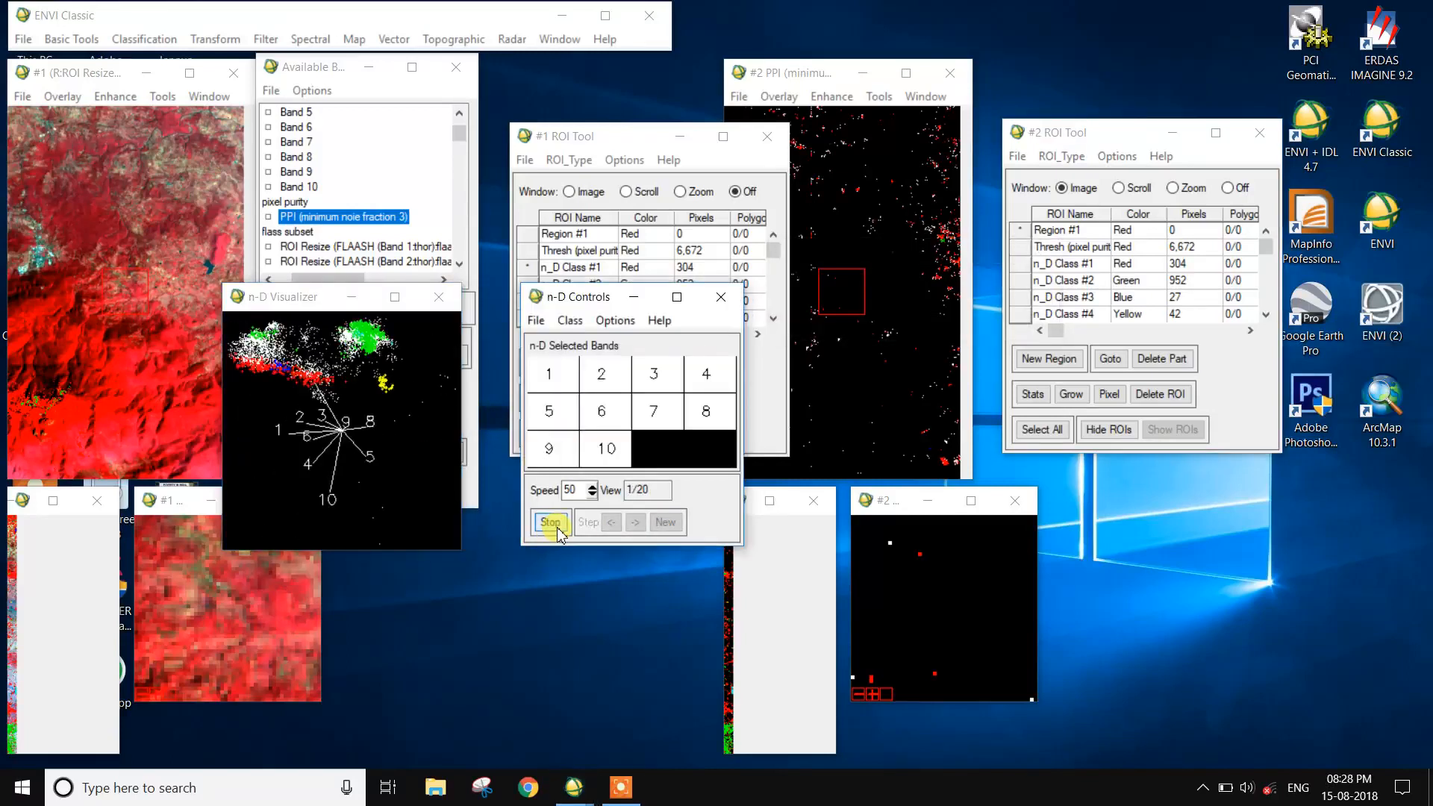
pyautogui.click(550, 521)
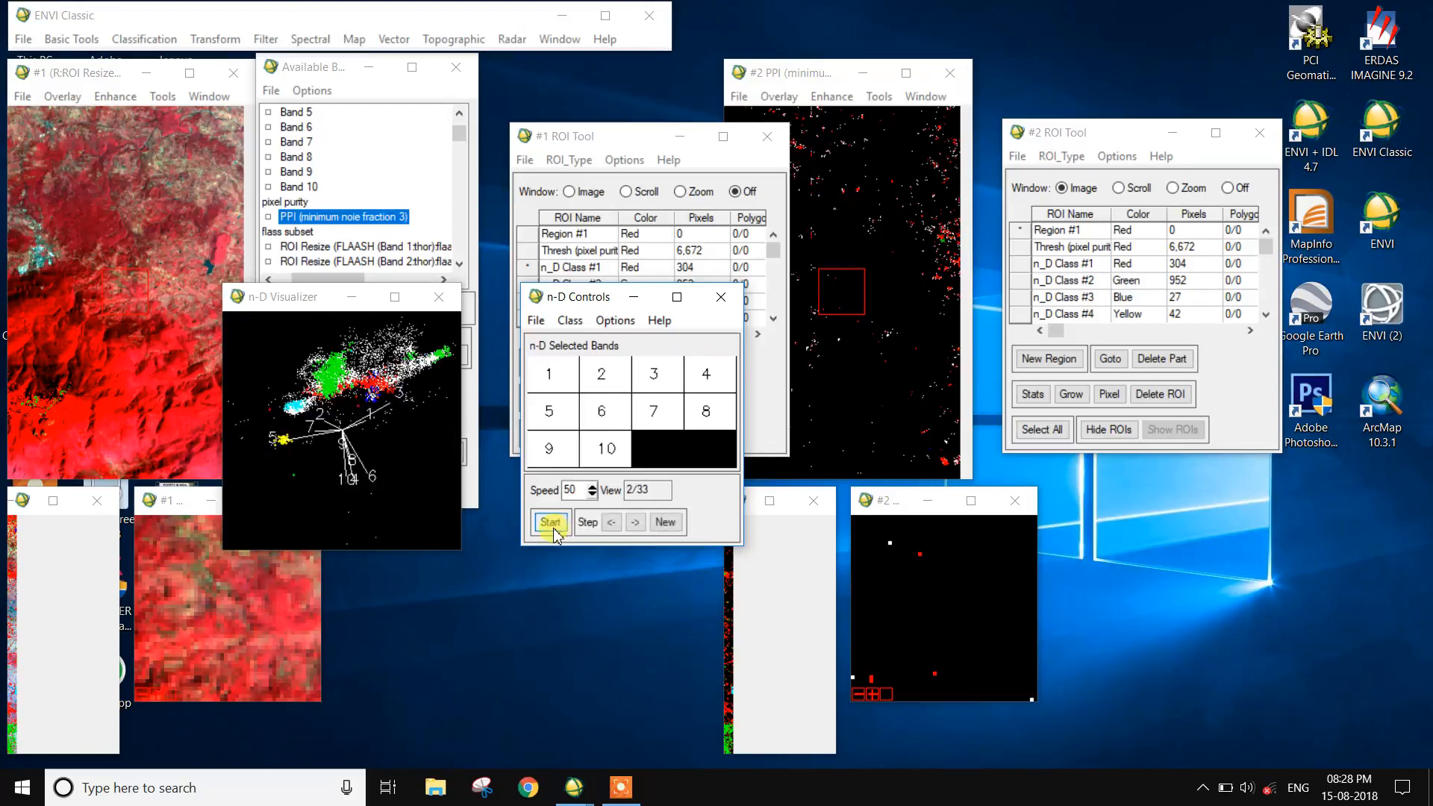
pyautogui.click(367, 321)
pyautogui.moveTo(367, 321)
pyautogui.mouseDown()
pyautogui.moveTo(414, 316)
pyautogui.moveTo(367, 332)
pyautogui.moveTo(371, 318)
pyautogui.mouseUp()
pyautogui.rightClick(371, 318)
pyautogui.rightClick(383, 333)
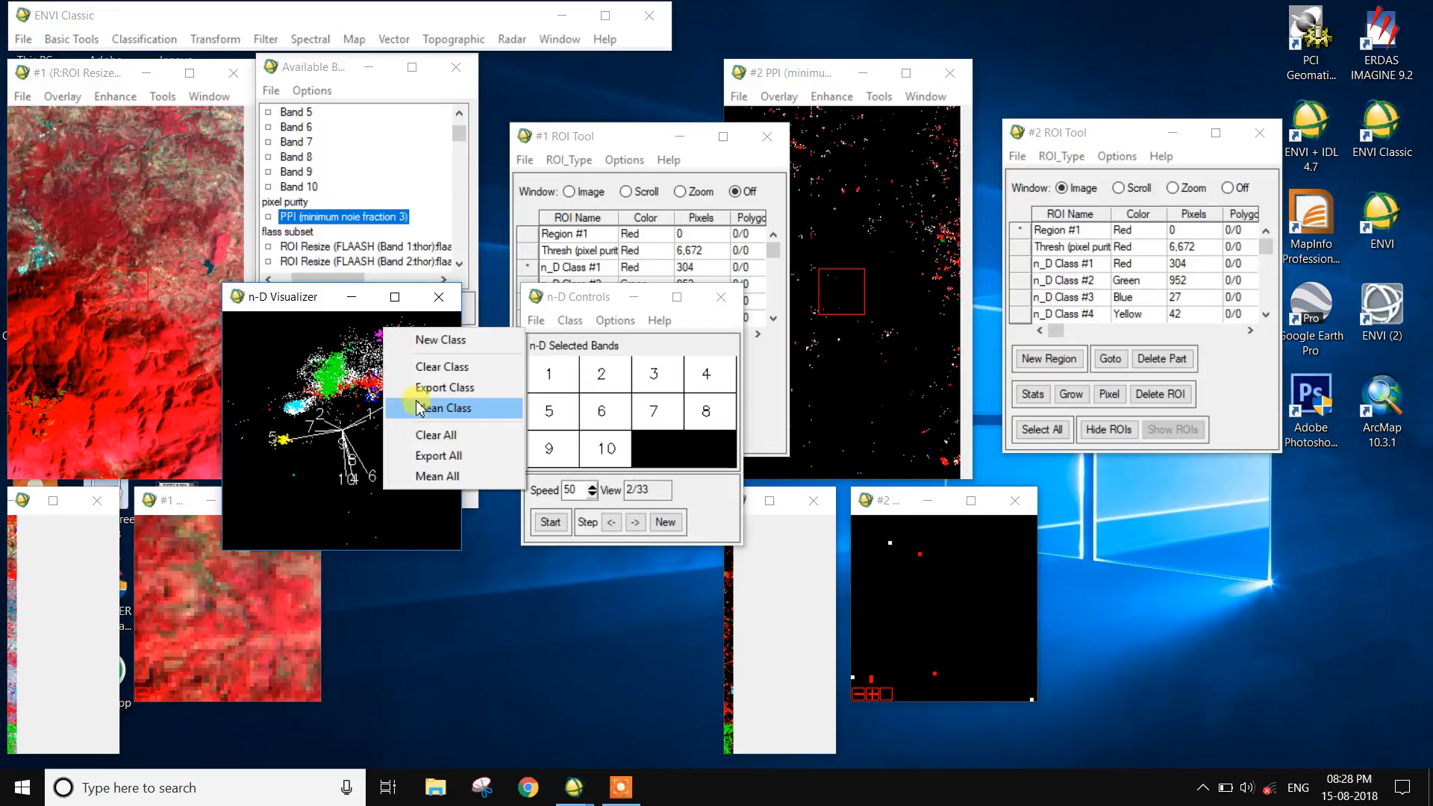
pyautogui.click(409, 382)
# - Start another new class and move the n-D Controls aside to review the exported classes in display #1's ROI list
pyautogui.rightClick(395, 332)
pyautogui.click(411, 346)
pyautogui.moveTo(585, 302); pyautogui.dragTo(816, 415)
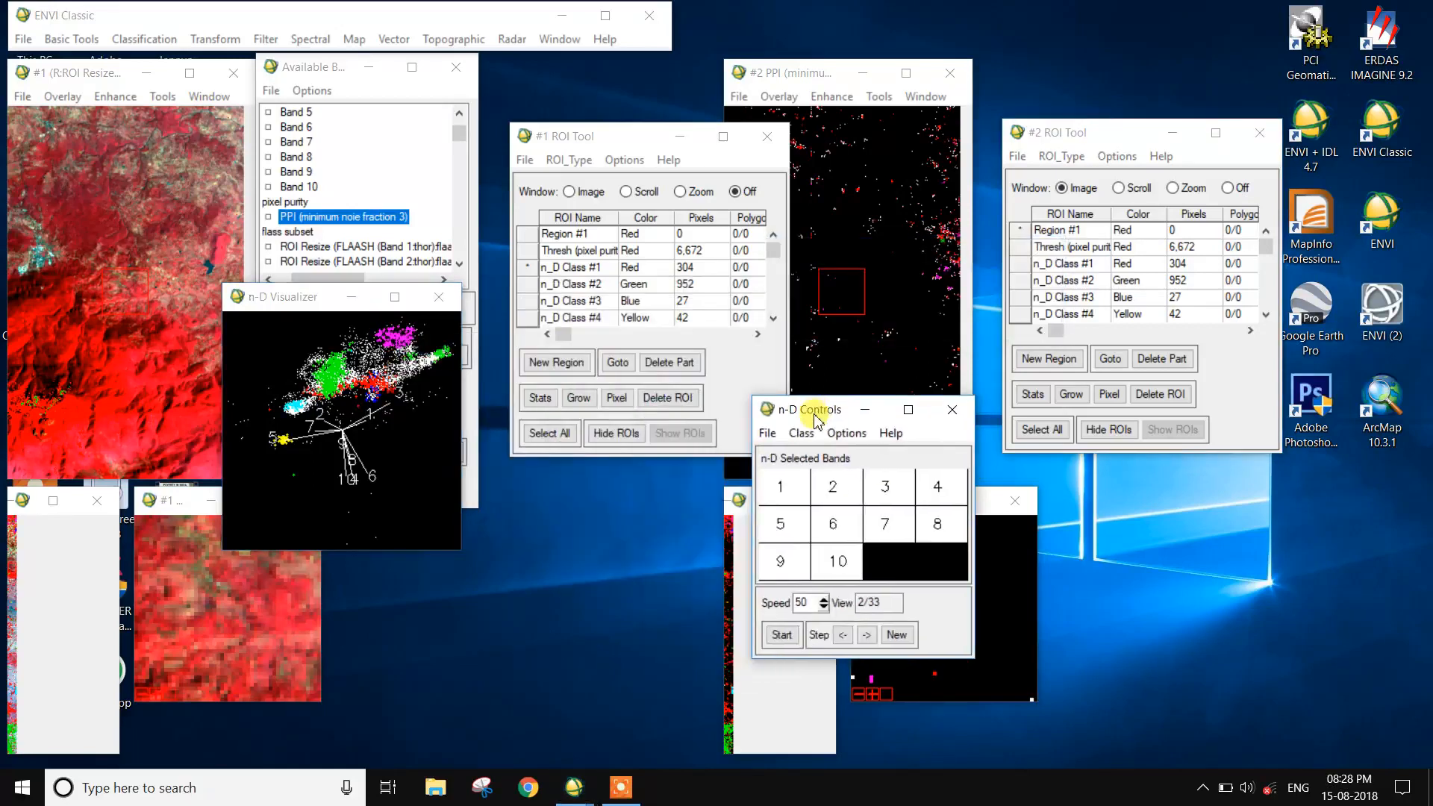
pyautogui.scroll(-1, 590, 298)
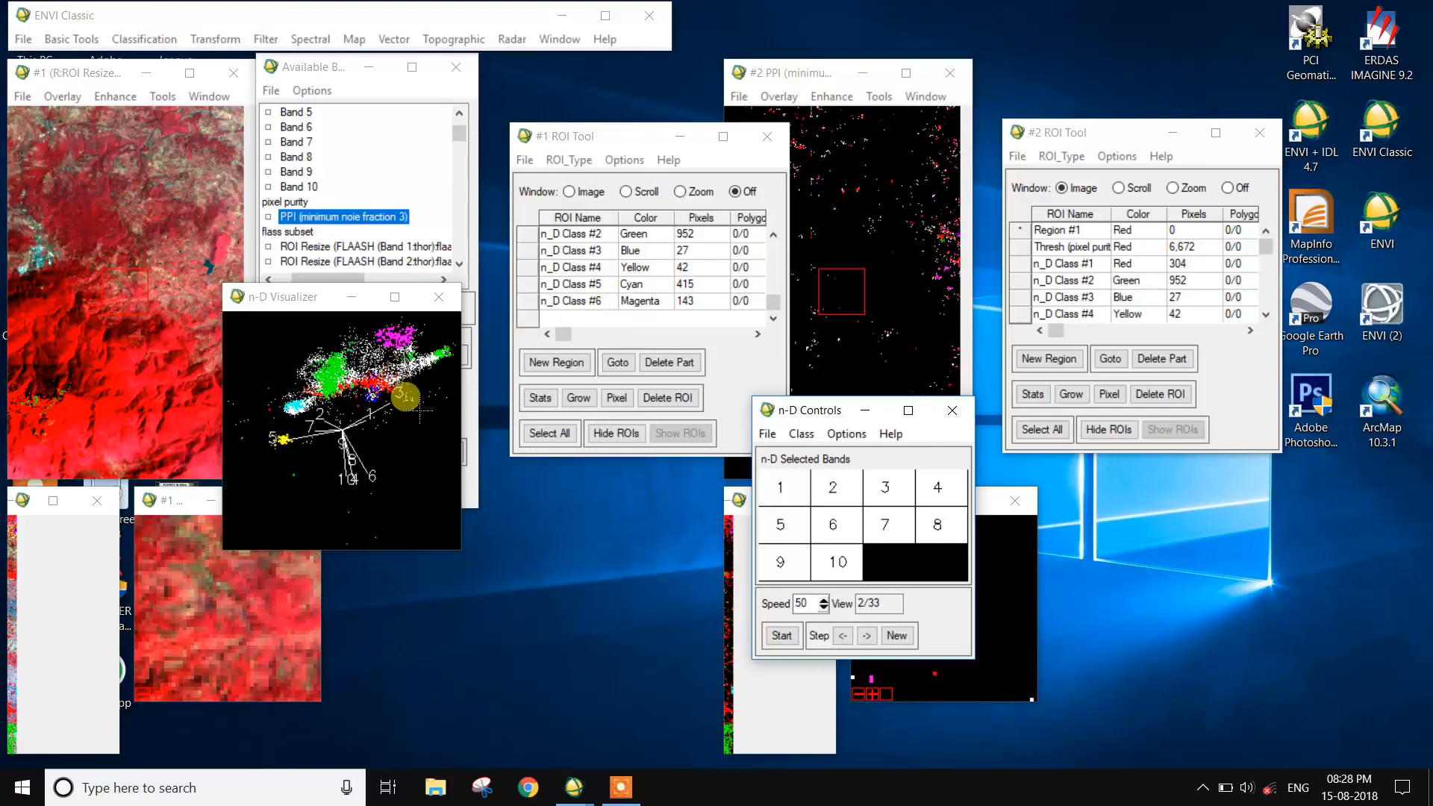
# - Rotate the plot, outline the points beside the axis 10 label in maroon, and export the class as an ROI
pyautogui.click(781, 635)
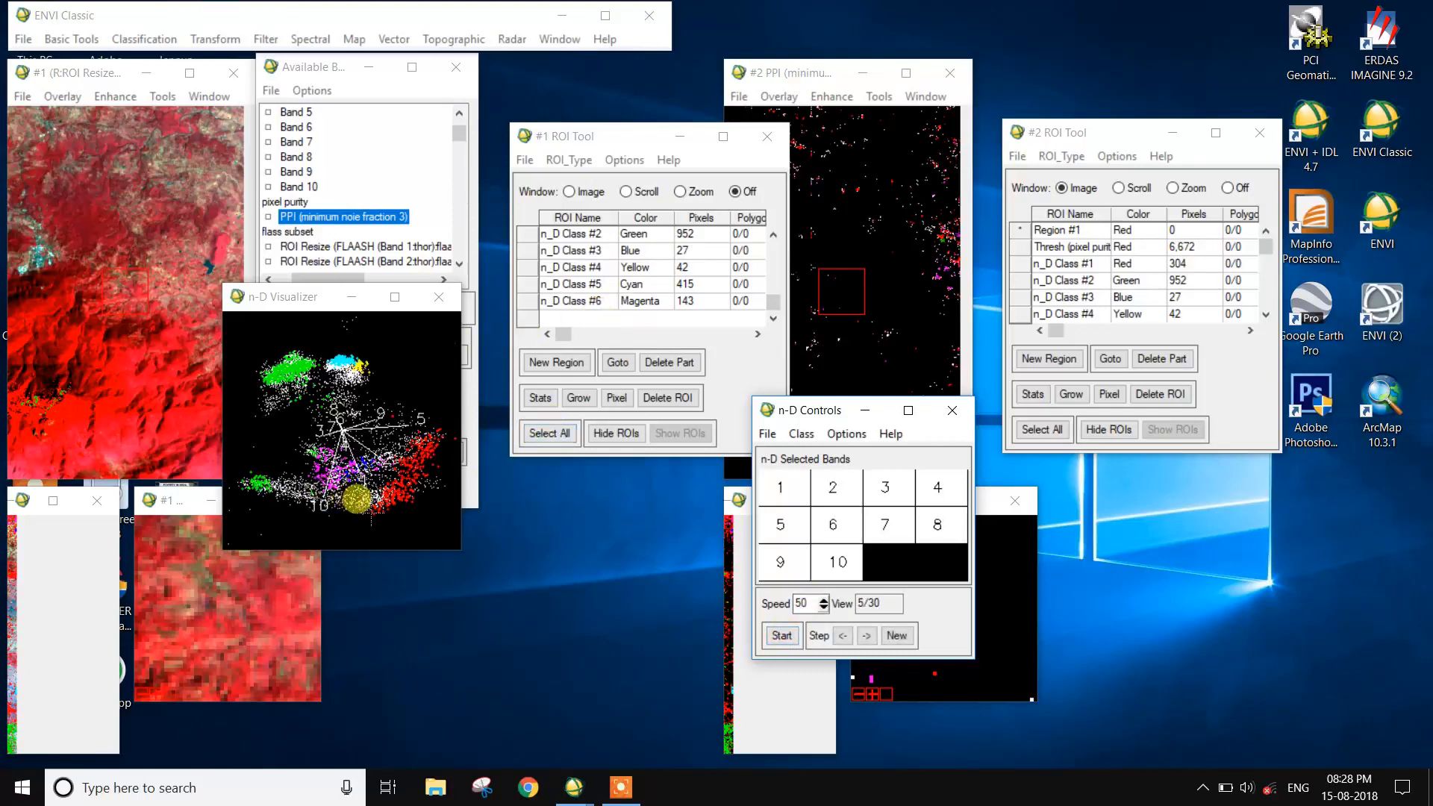
pyautogui.click(291, 498)
pyautogui.rightClick(295, 501)
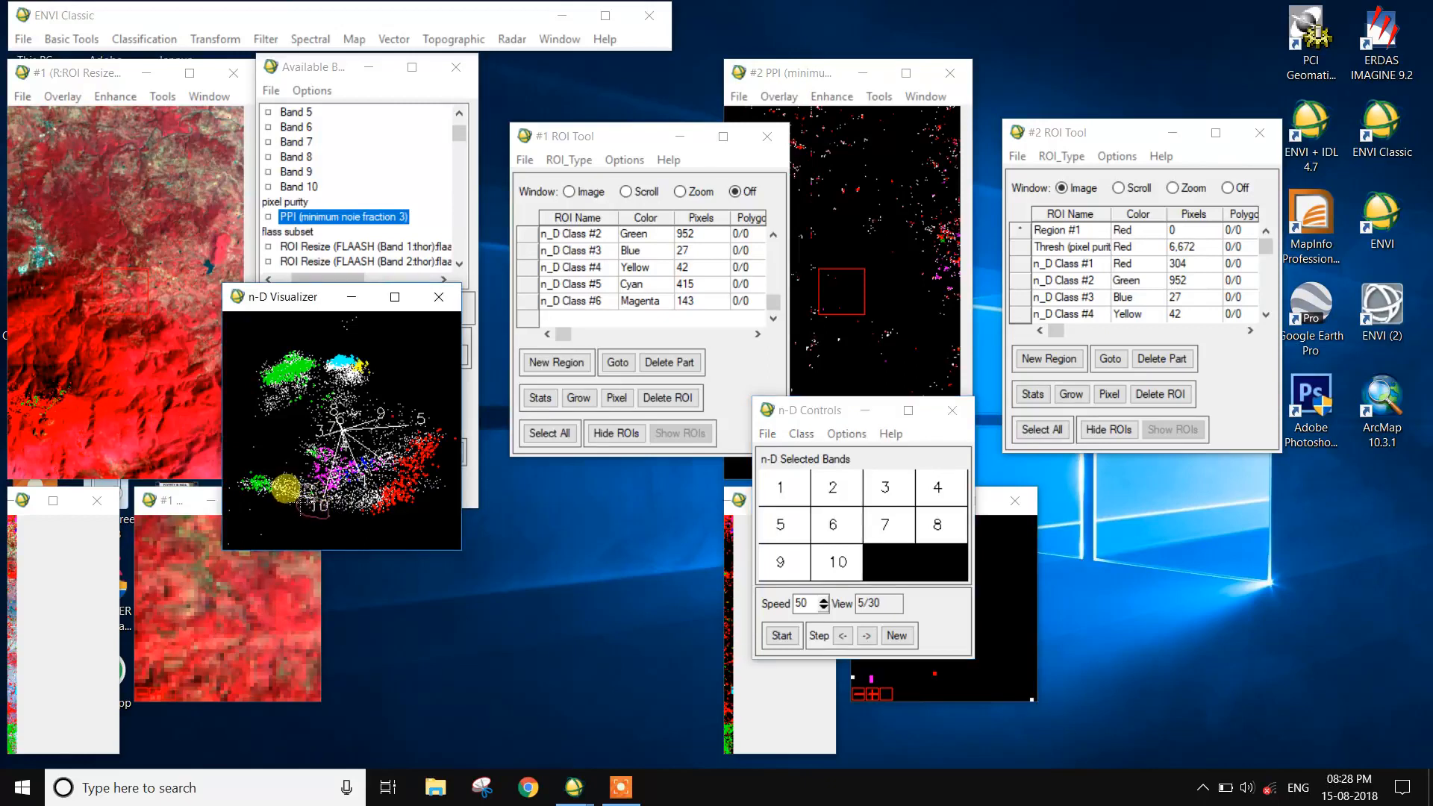
pyautogui.click(364, 569)
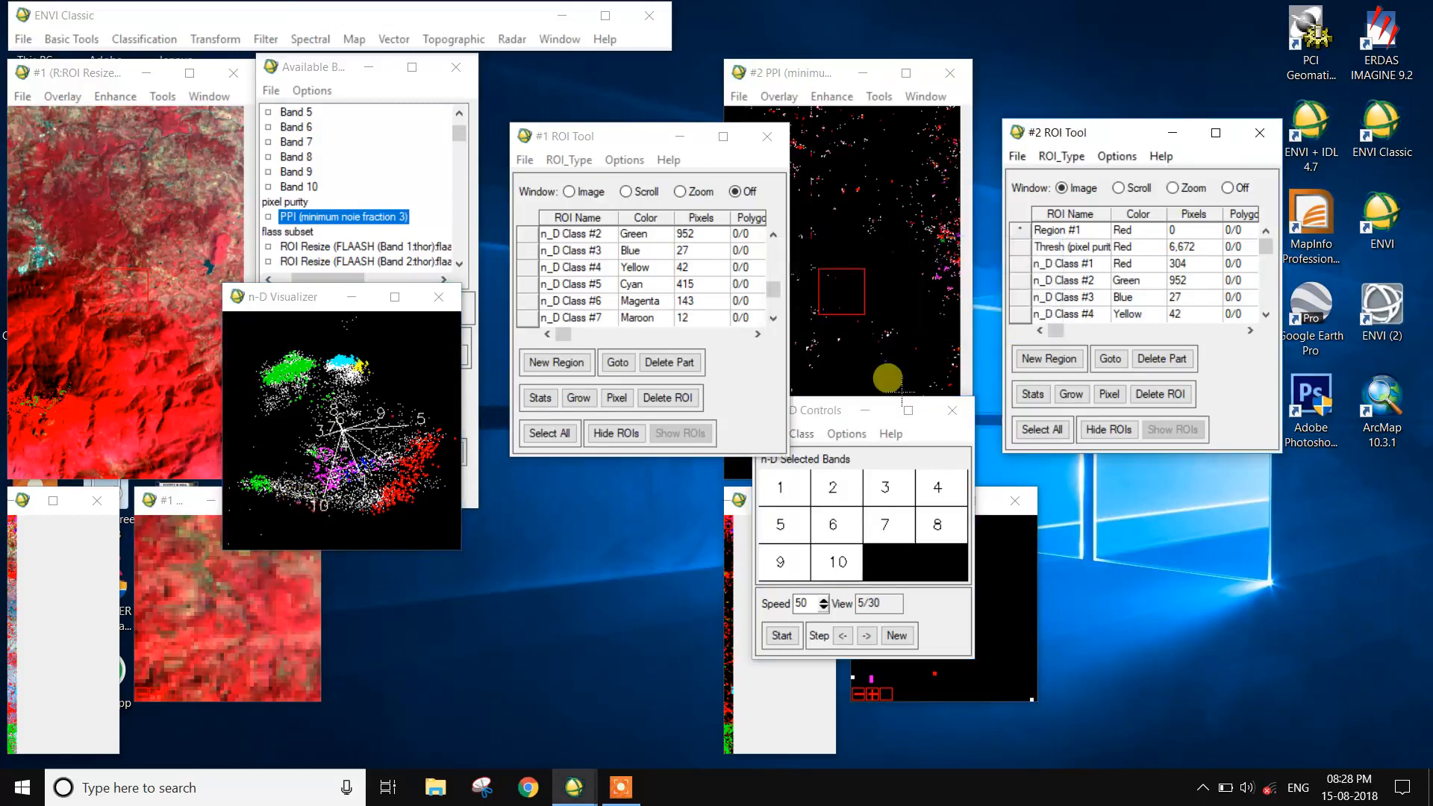
# - Move the n-D Controls and n-D Visualizer clear of the displays and rotate the plot to another view
pyautogui.moveTo(815, 423); pyautogui.dragTo(1097, 483)
pyautogui.moveTo(316, 312); pyautogui.dragTo(529, 508)
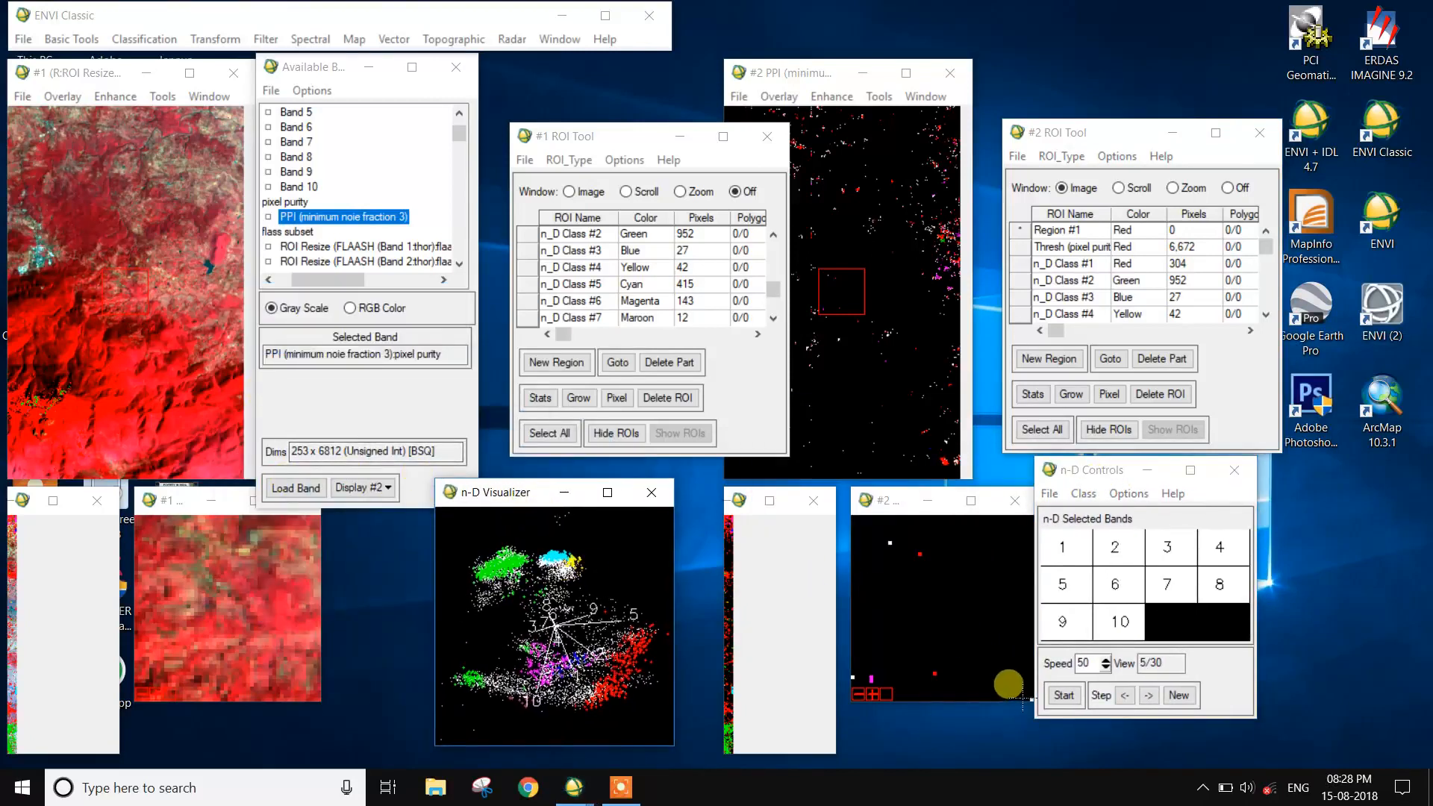
pyautogui.click(1056, 703)
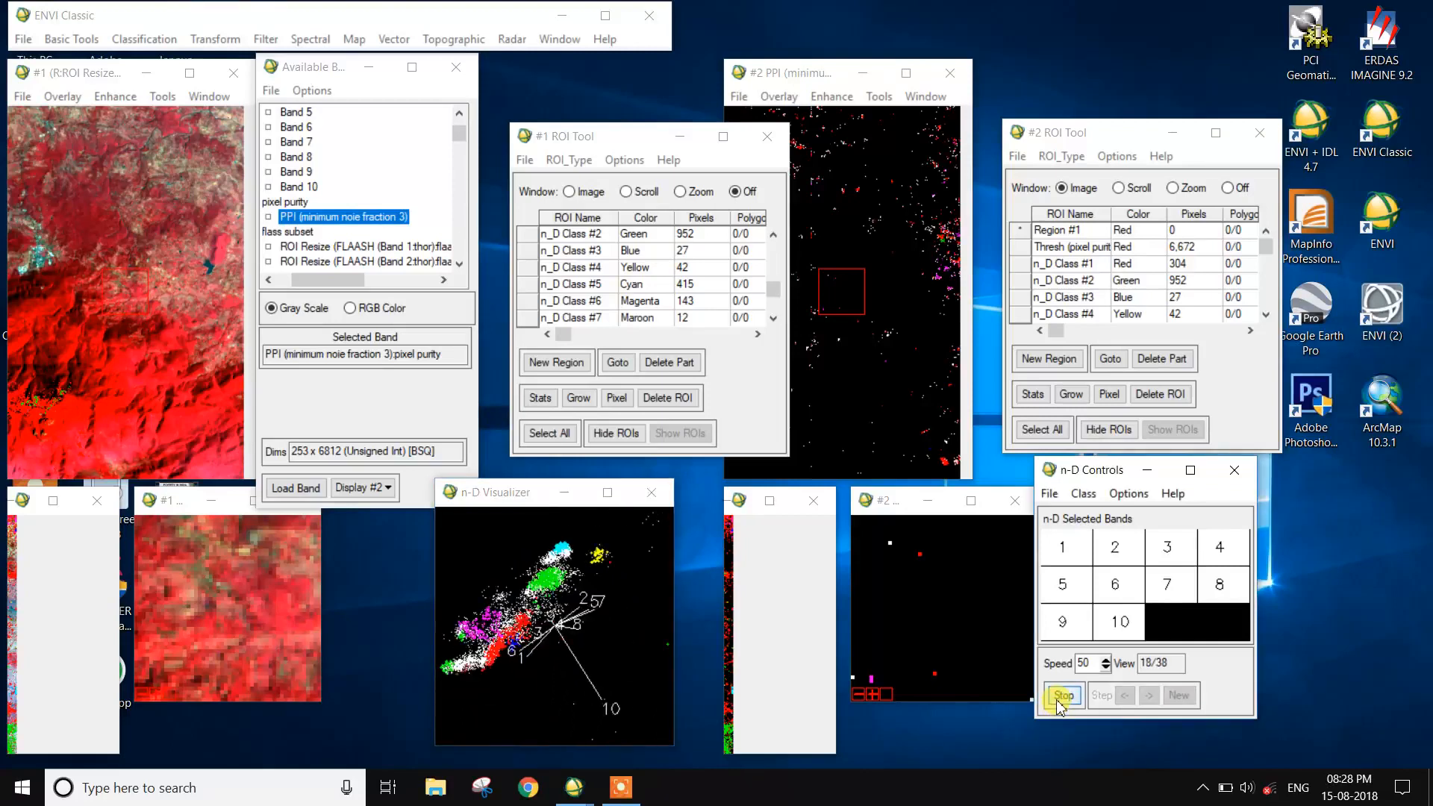
pyautogui.click(1058, 703)
# - Select n_D Class #1 in display #1's ROI list and go to its pixels in the image
pyautogui.click(452, 238)
pyautogui.click(618, 362)
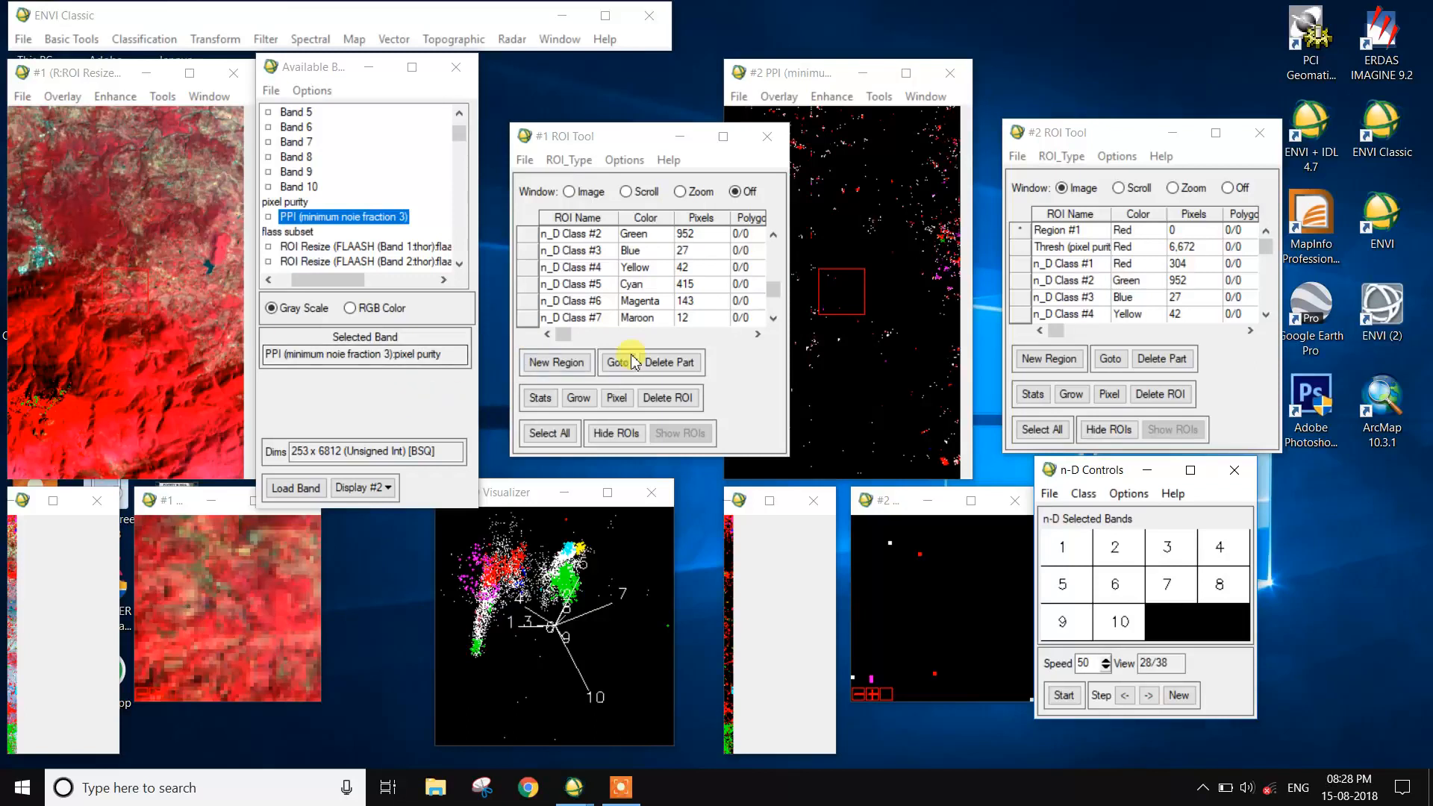
pyautogui.scroll(-1, 549, 313)
pyautogui.scroll(4, 541, 306)
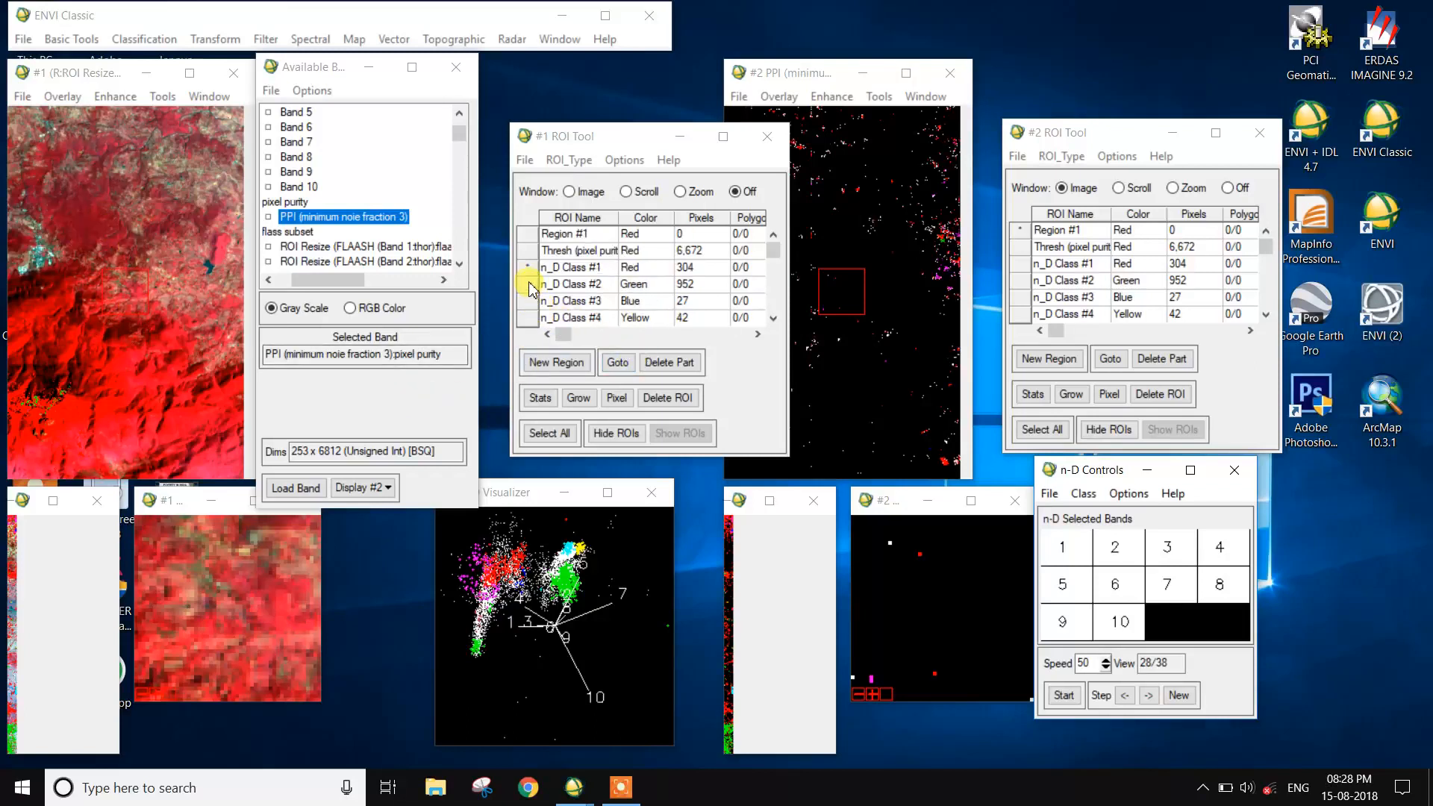
pyautogui.click(527, 268)
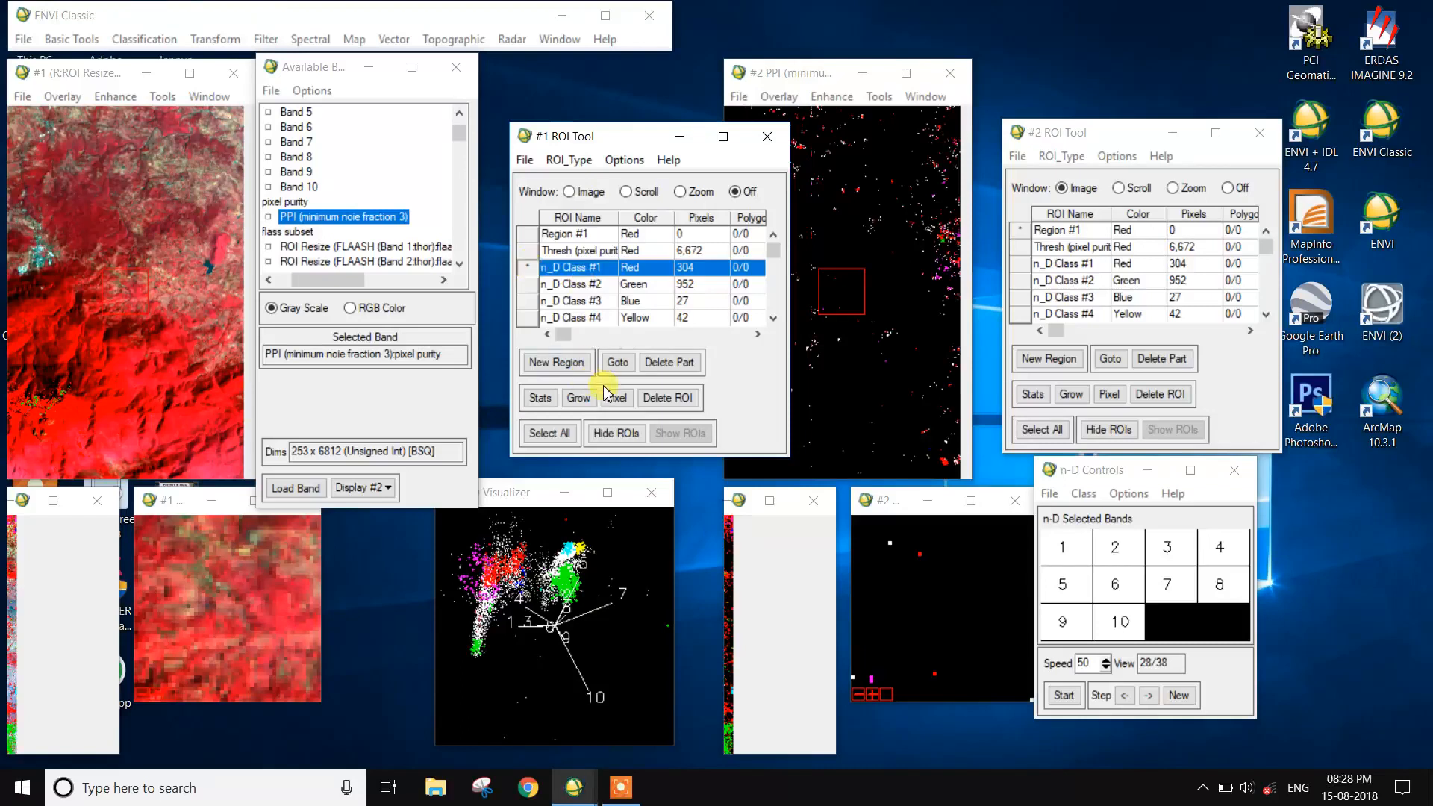
pyautogui.click(618, 362)
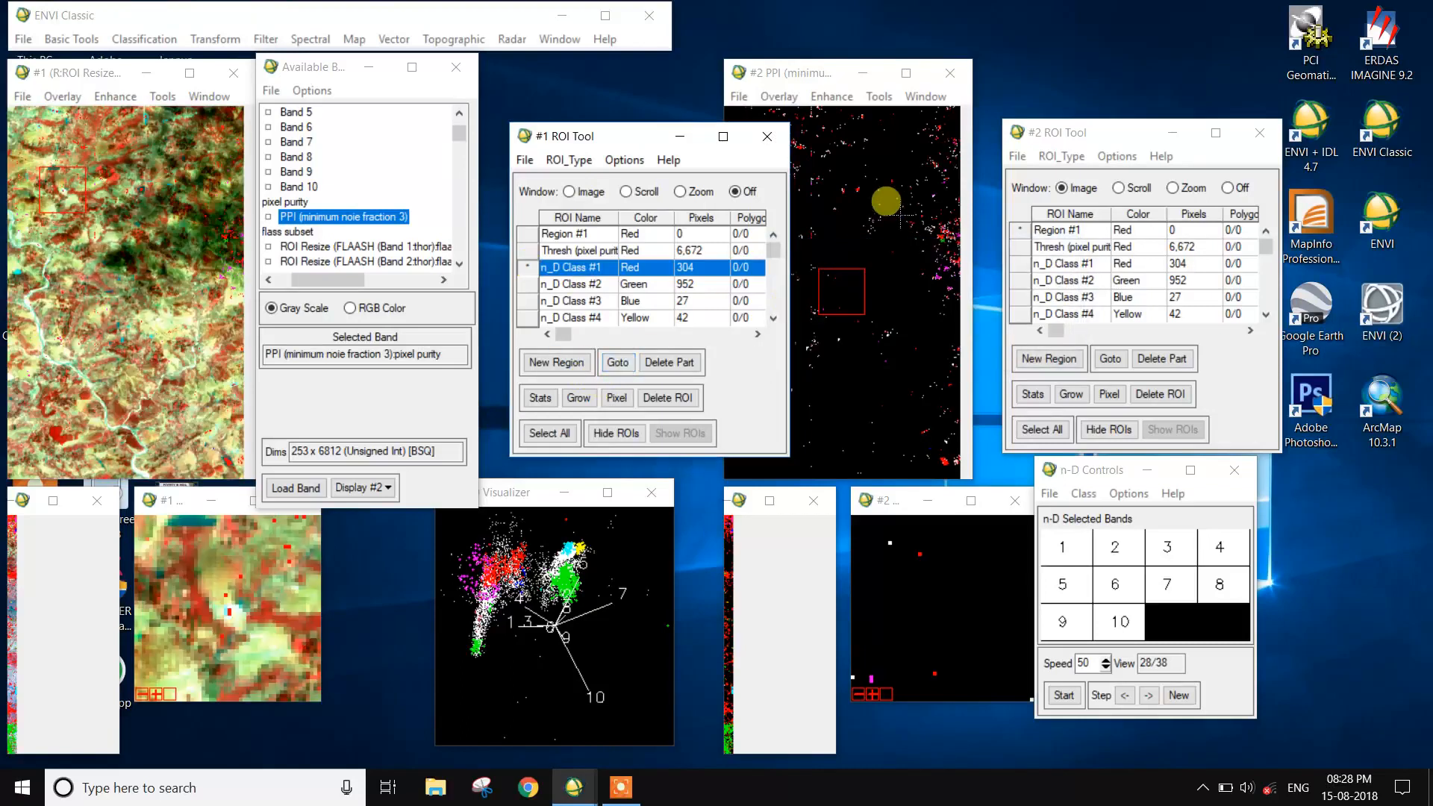
# - Link display #1 and display #2 with dynamic overlay on, and turn off ROI drawing in display #2
pyautogui.click(884, 100)
pyautogui.moveTo(899, 117)
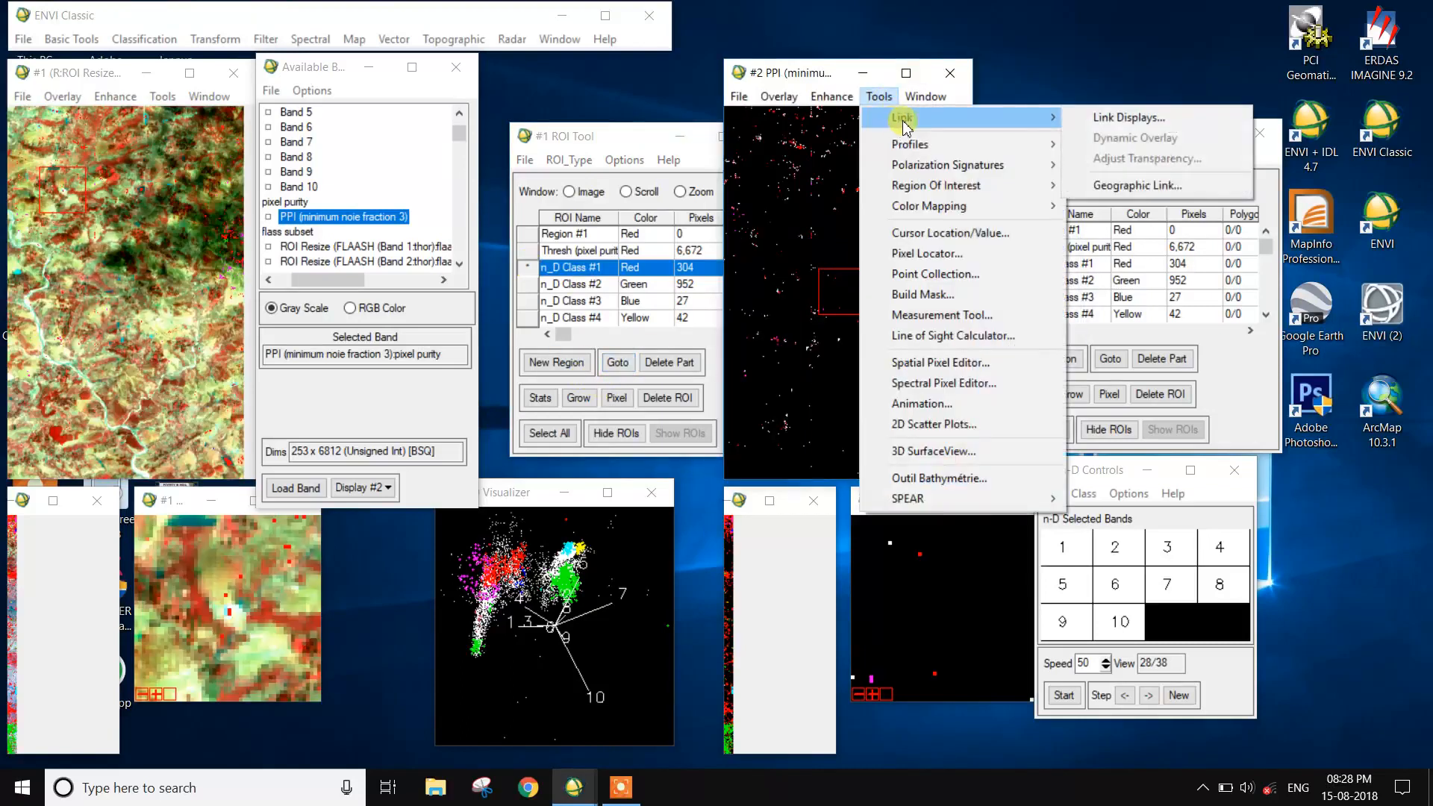
pyautogui.click(1129, 119)
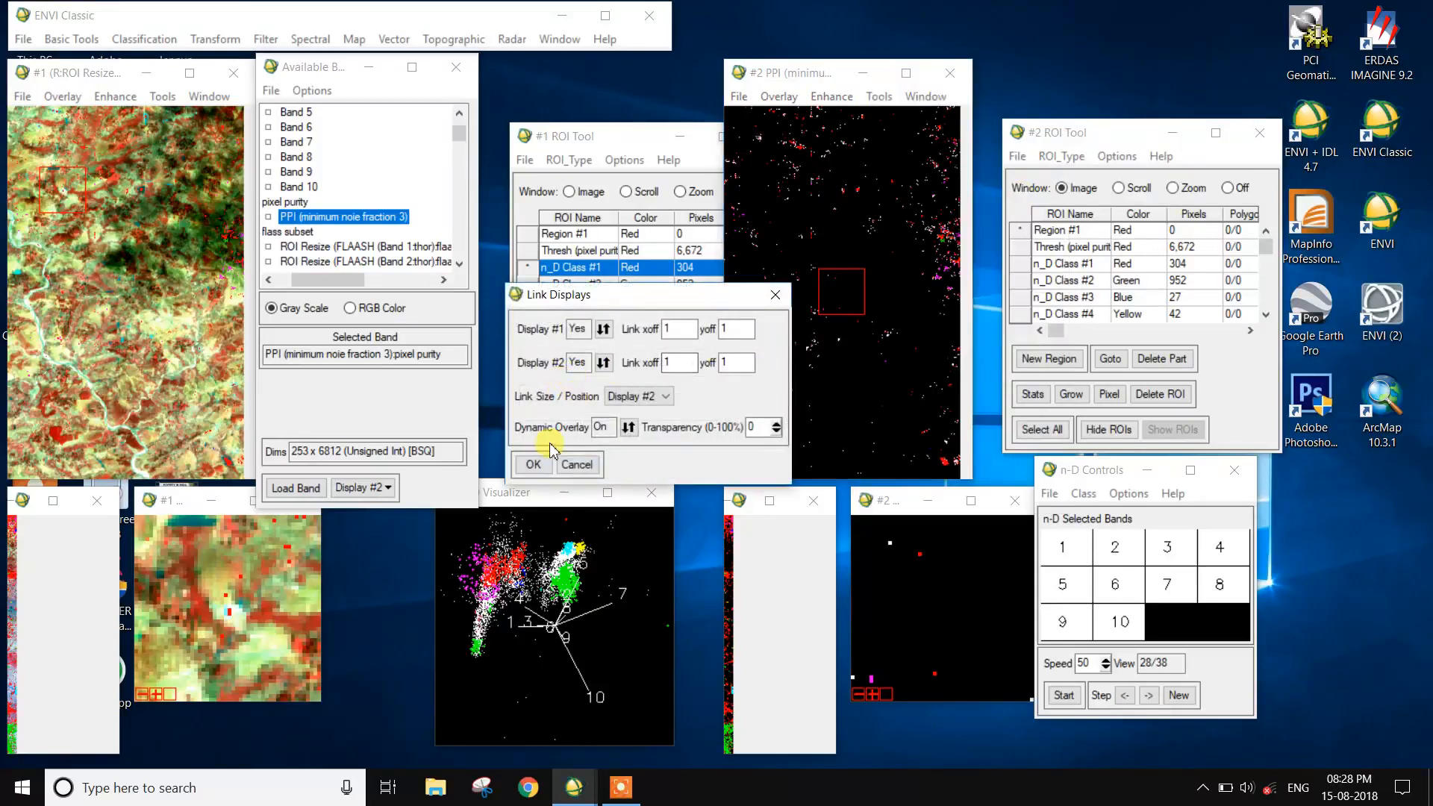
pyautogui.click(534, 470)
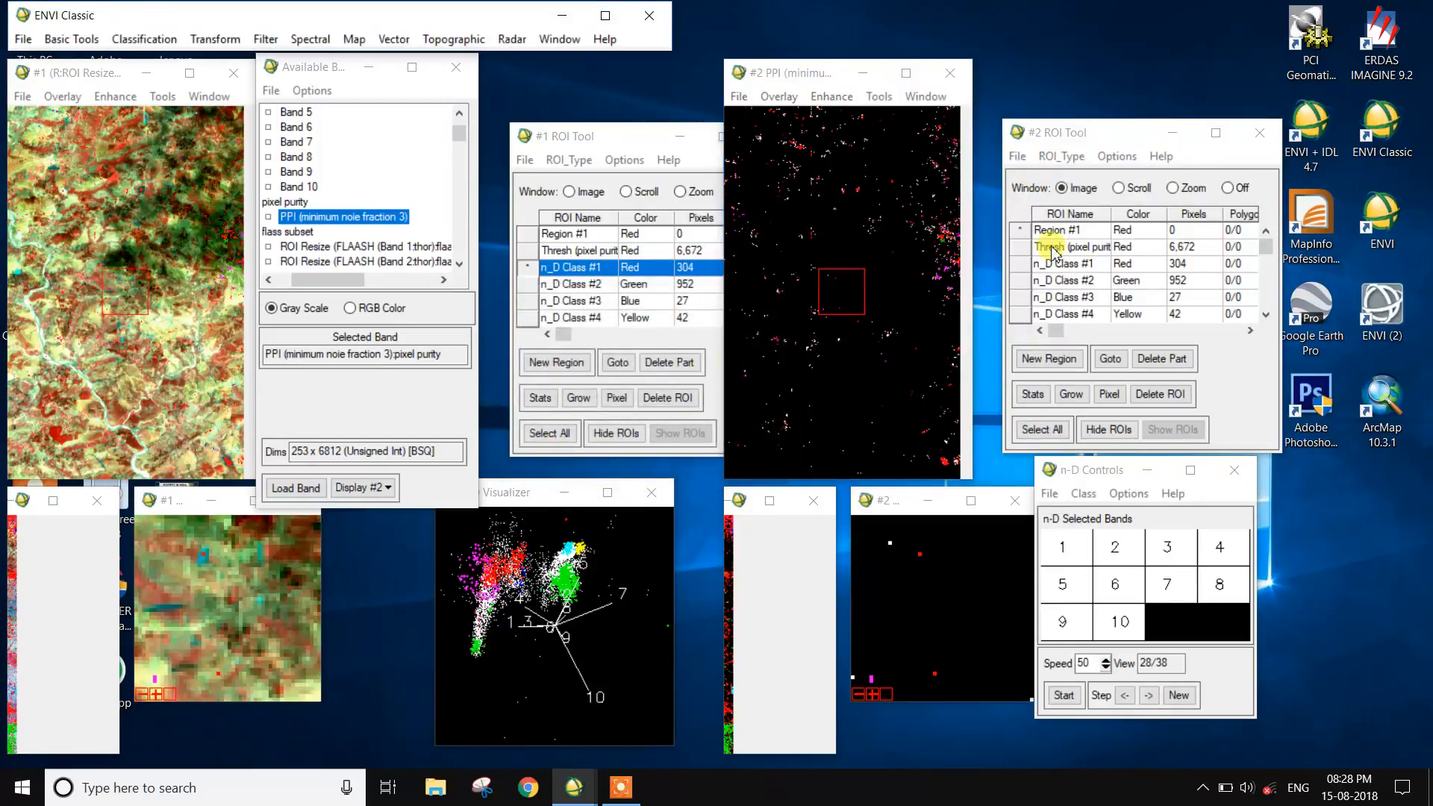
pyautogui.click(1246, 190)
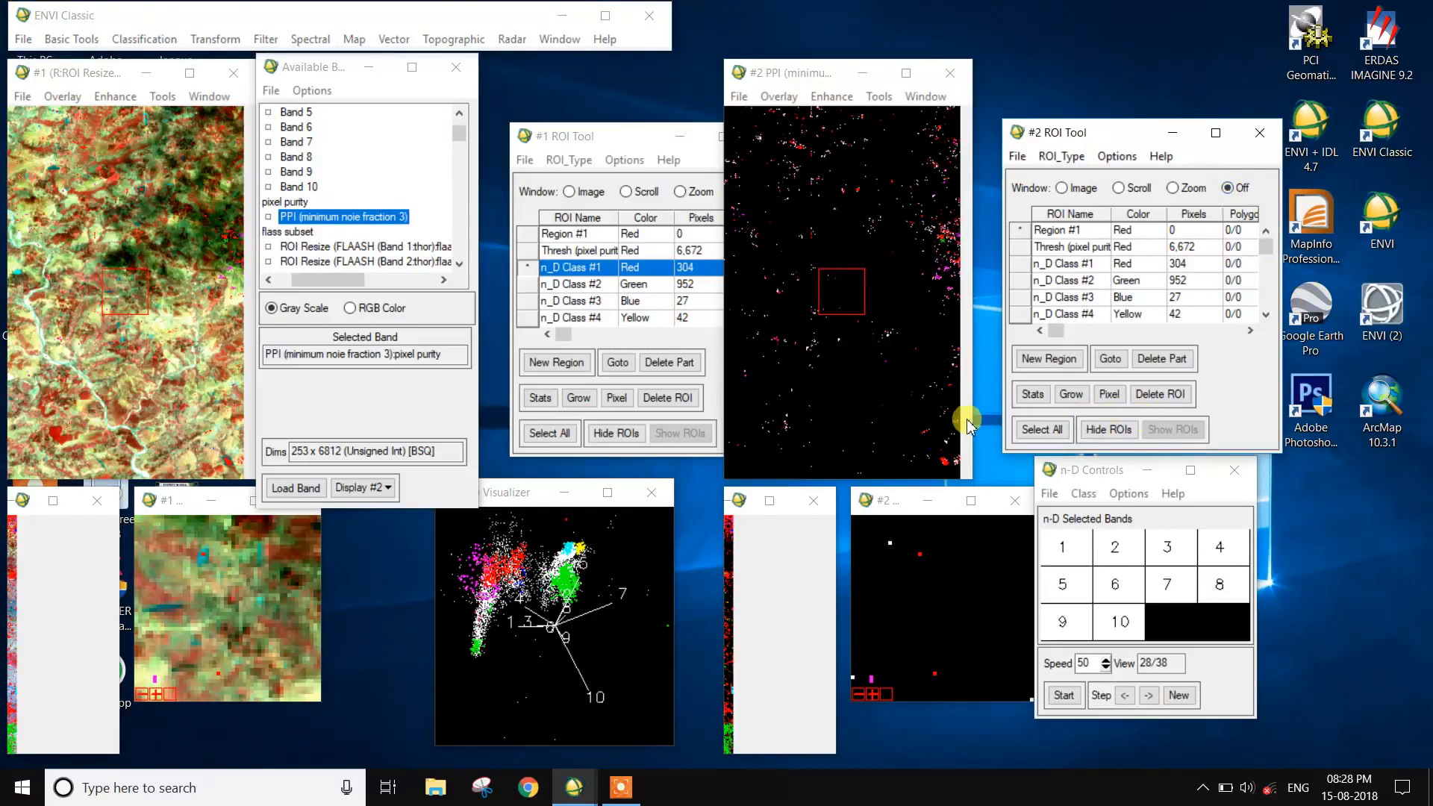
# - Go to the pixels of n_D Class #1 through n_D Class #4 in turn and compare them in the linked displays
pyautogui.click(617, 363)
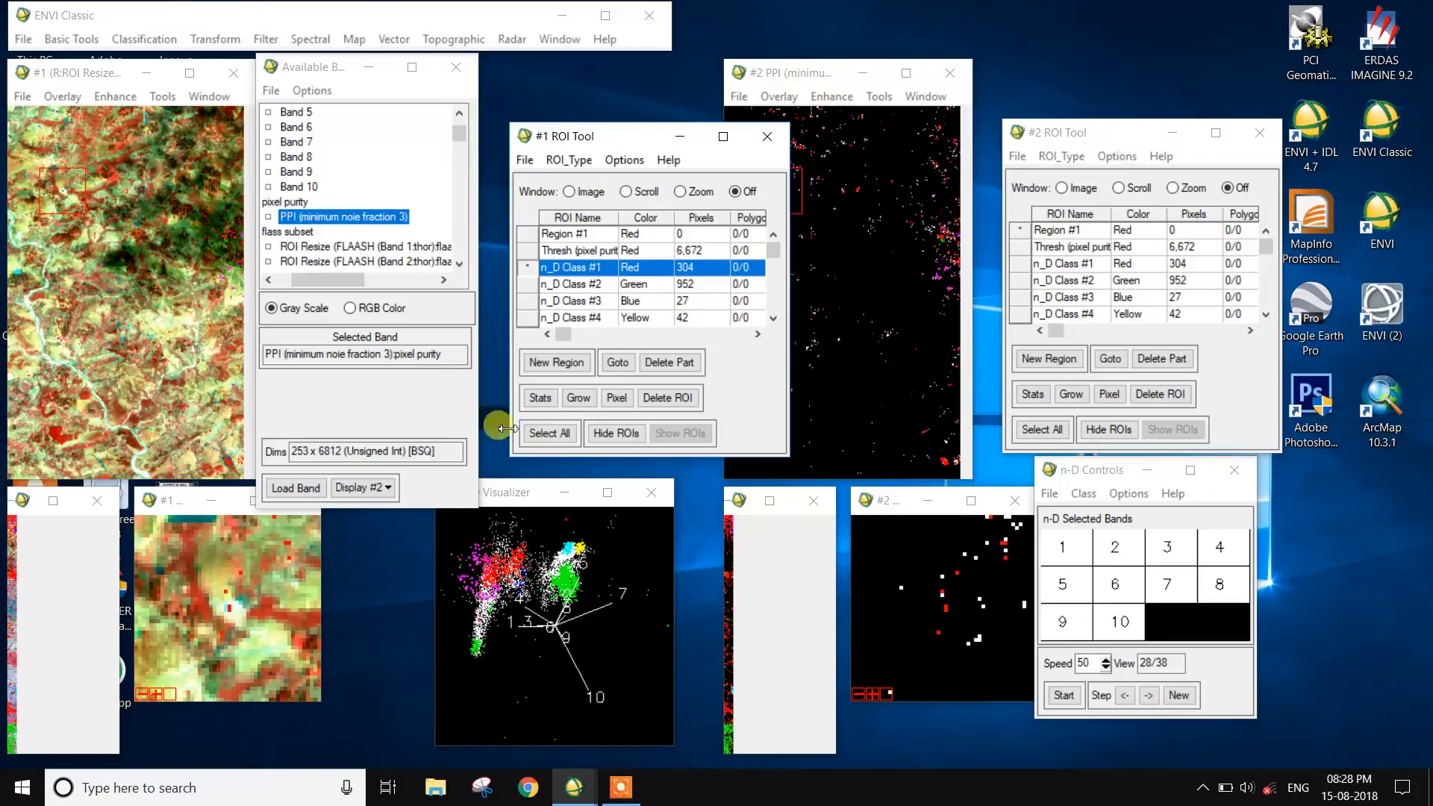
pyautogui.click(526, 286)
pyautogui.click(617, 364)
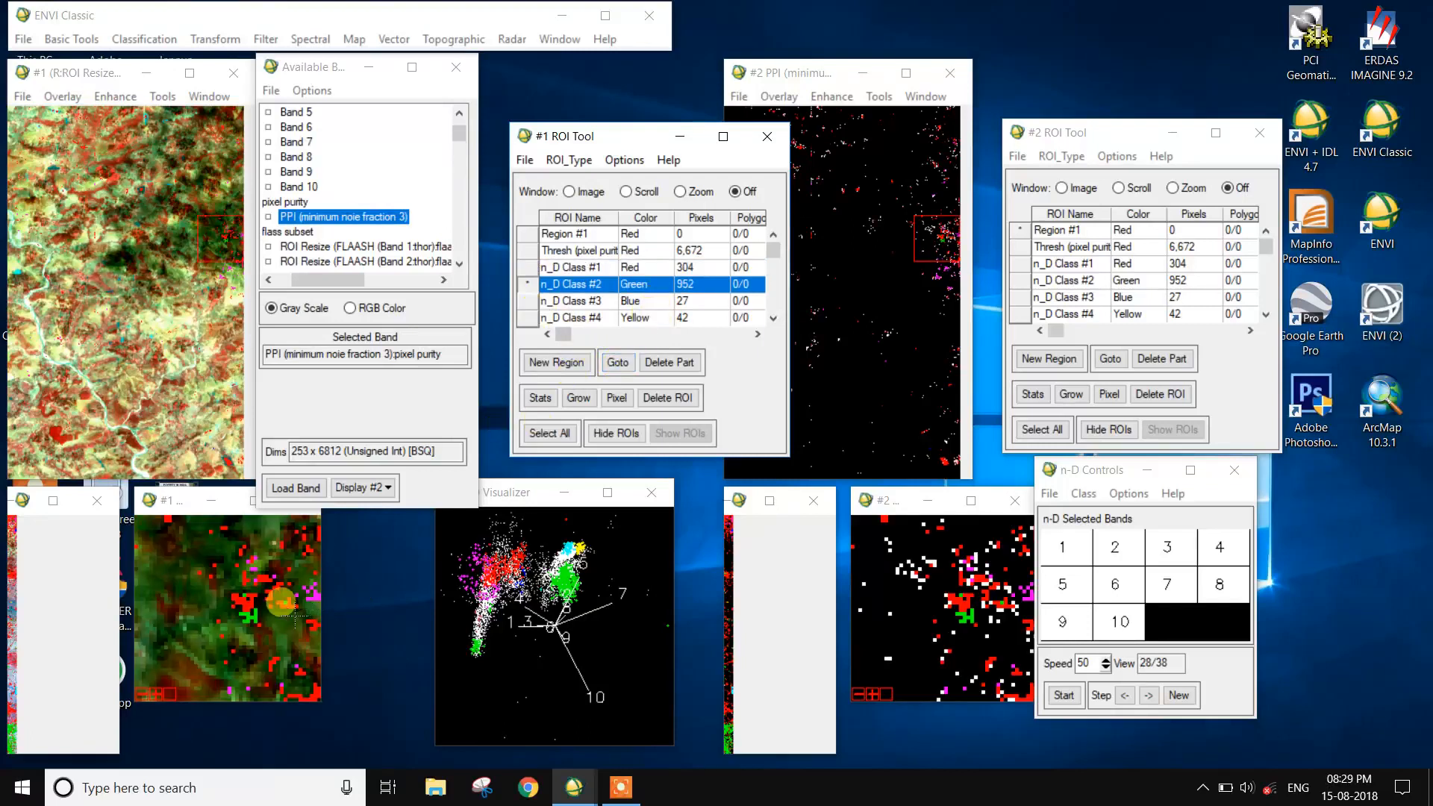
pyautogui.click(527, 301)
pyautogui.click(619, 364)
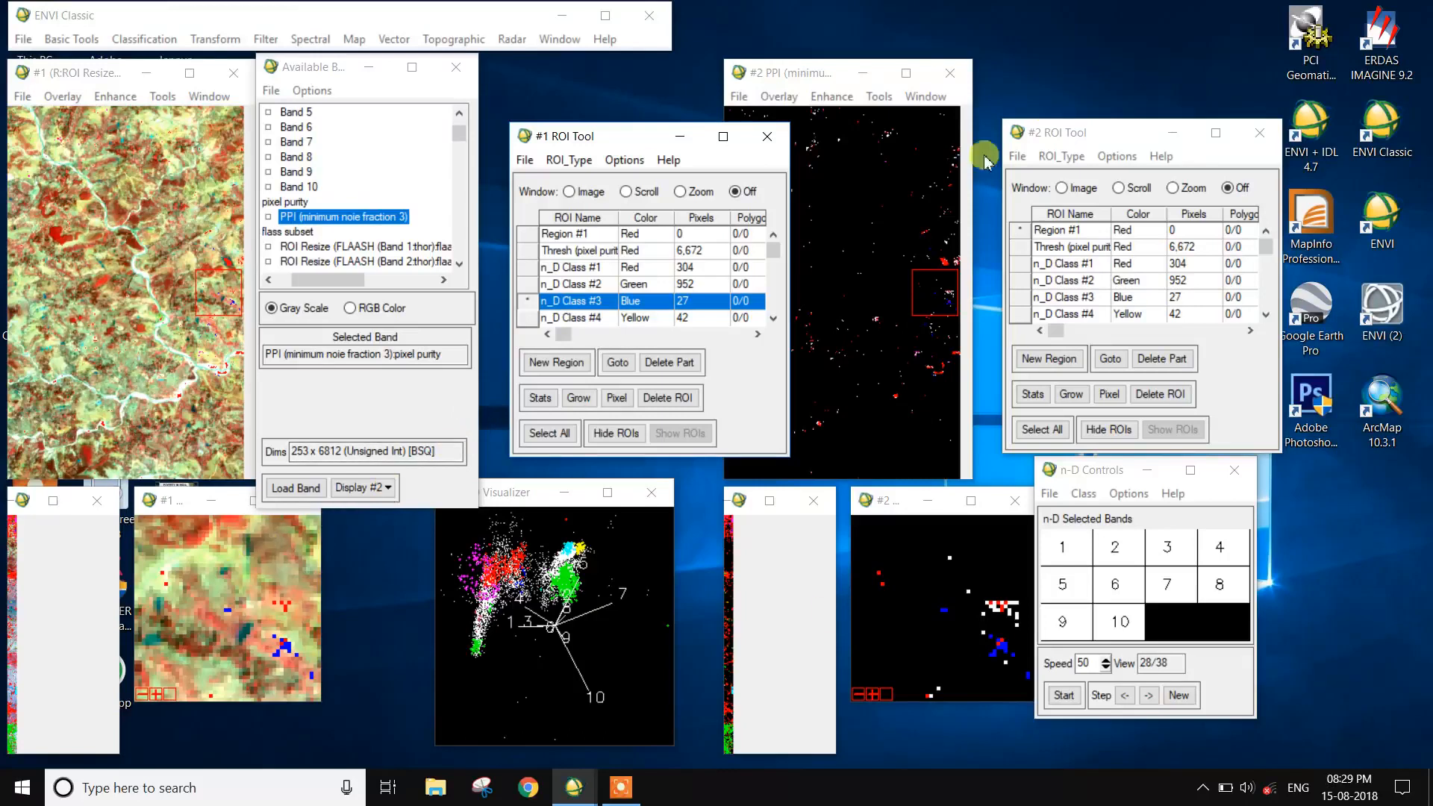
pyautogui.click(528, 317)
pyautogui.click(619, 366)
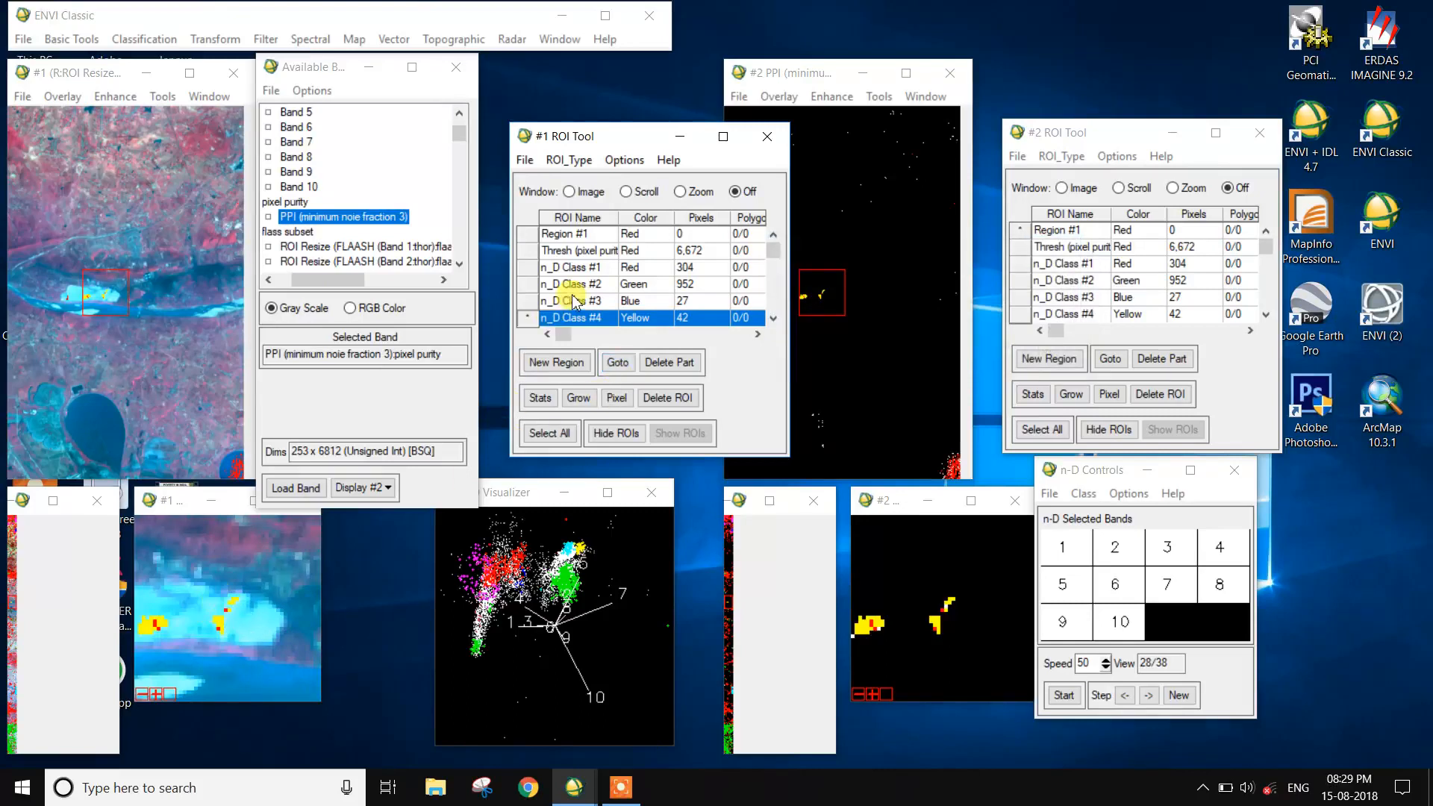
# - Go to the pixels of n_D Class #5, n_D Class #6 and n_D Class #7 in turn in the linked displays
pyautogui.scroll(-2, 534, 326)
pyautogui.click(529, 287)
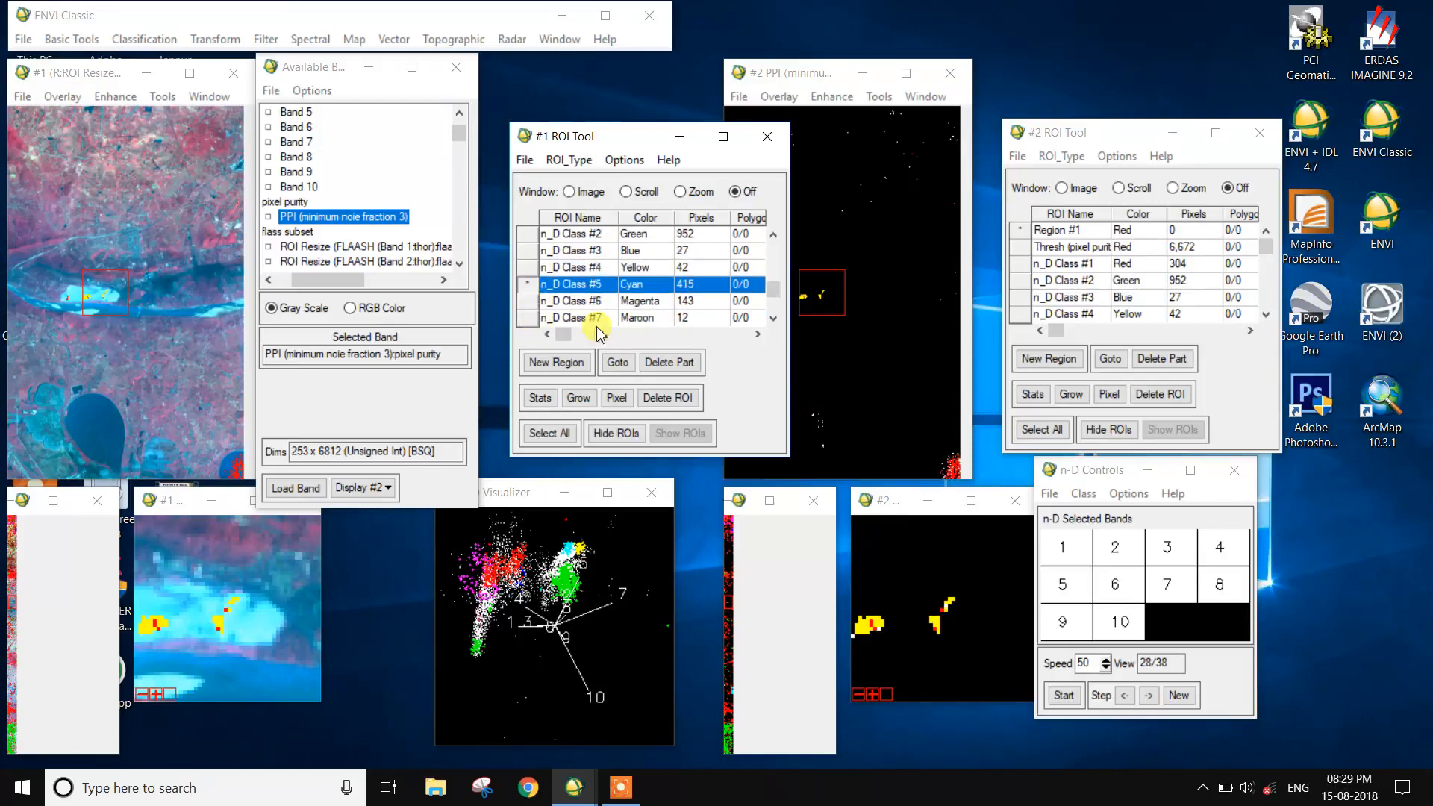
pyautogui.click(613, 363)
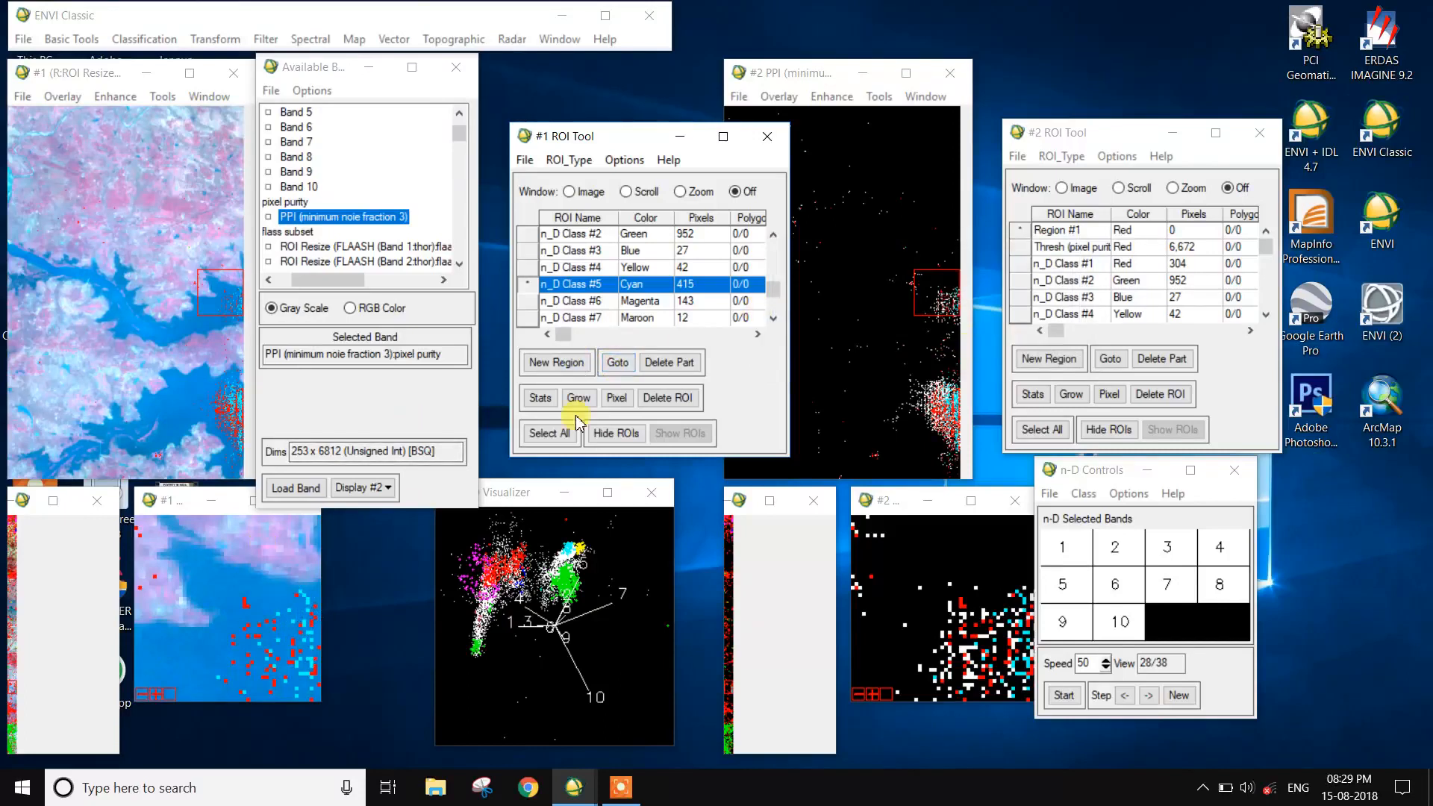
pyautogui.click(526, 301)
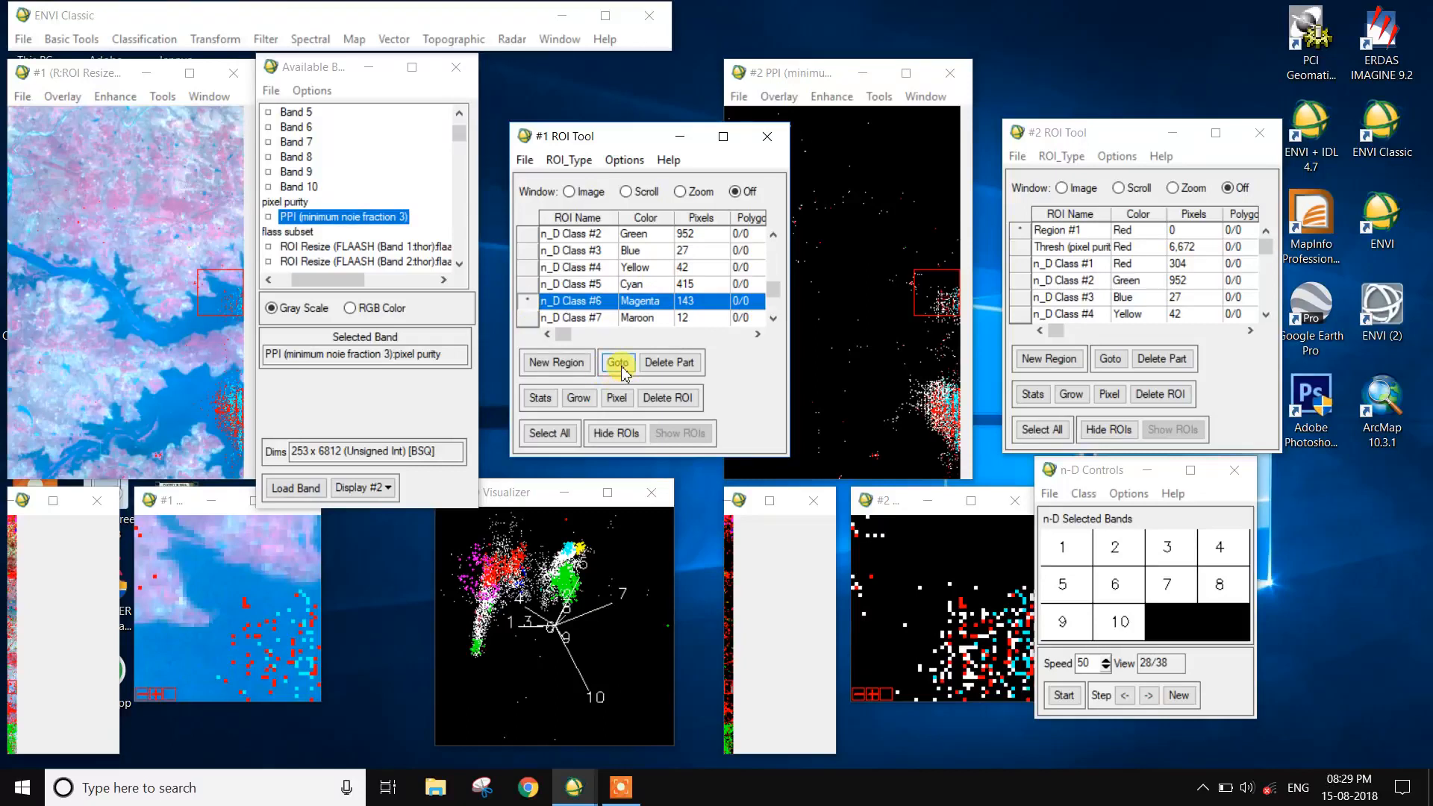
pyautogui.click(620, 364)
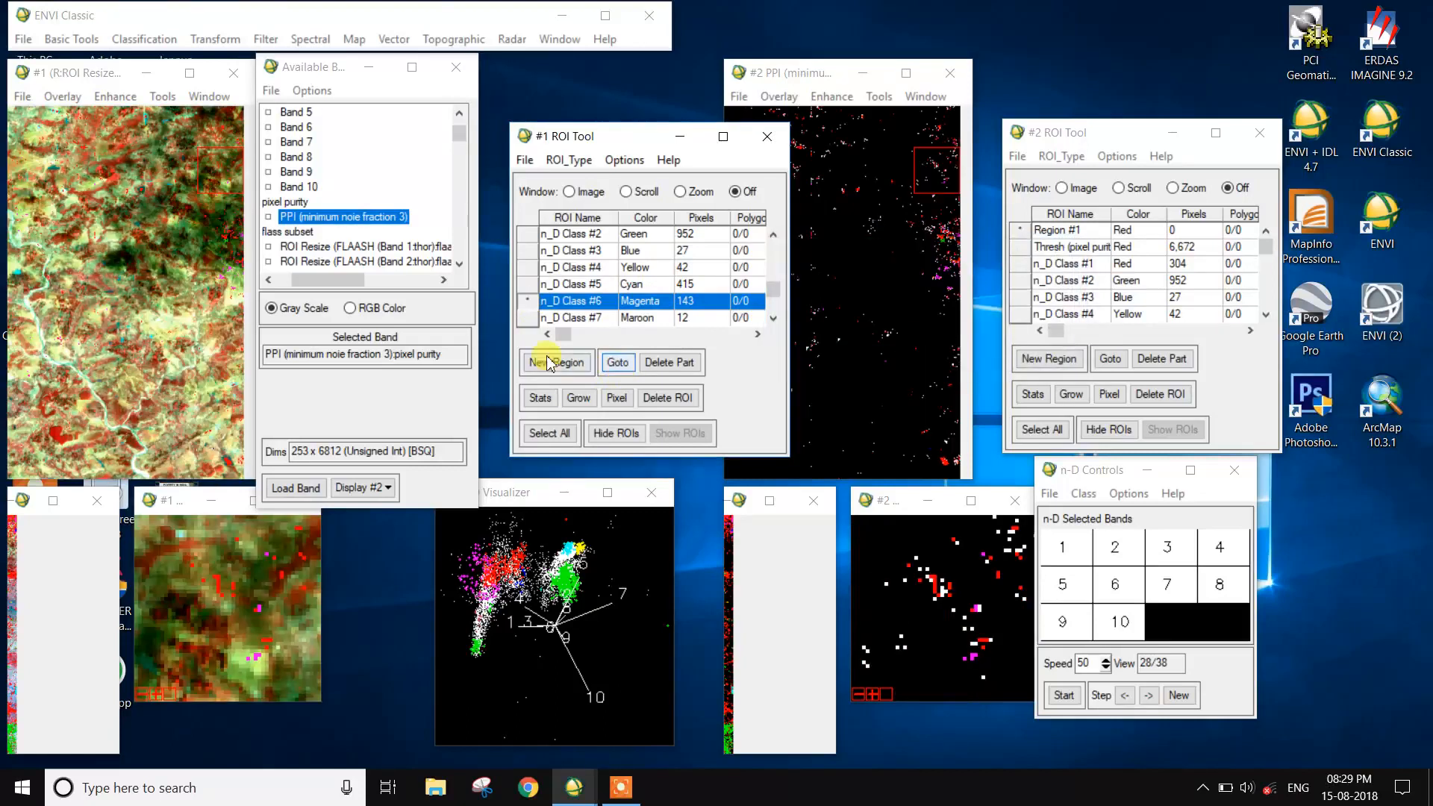
pyautogui.click(527, 317)
pyautogui.click(618, 362)
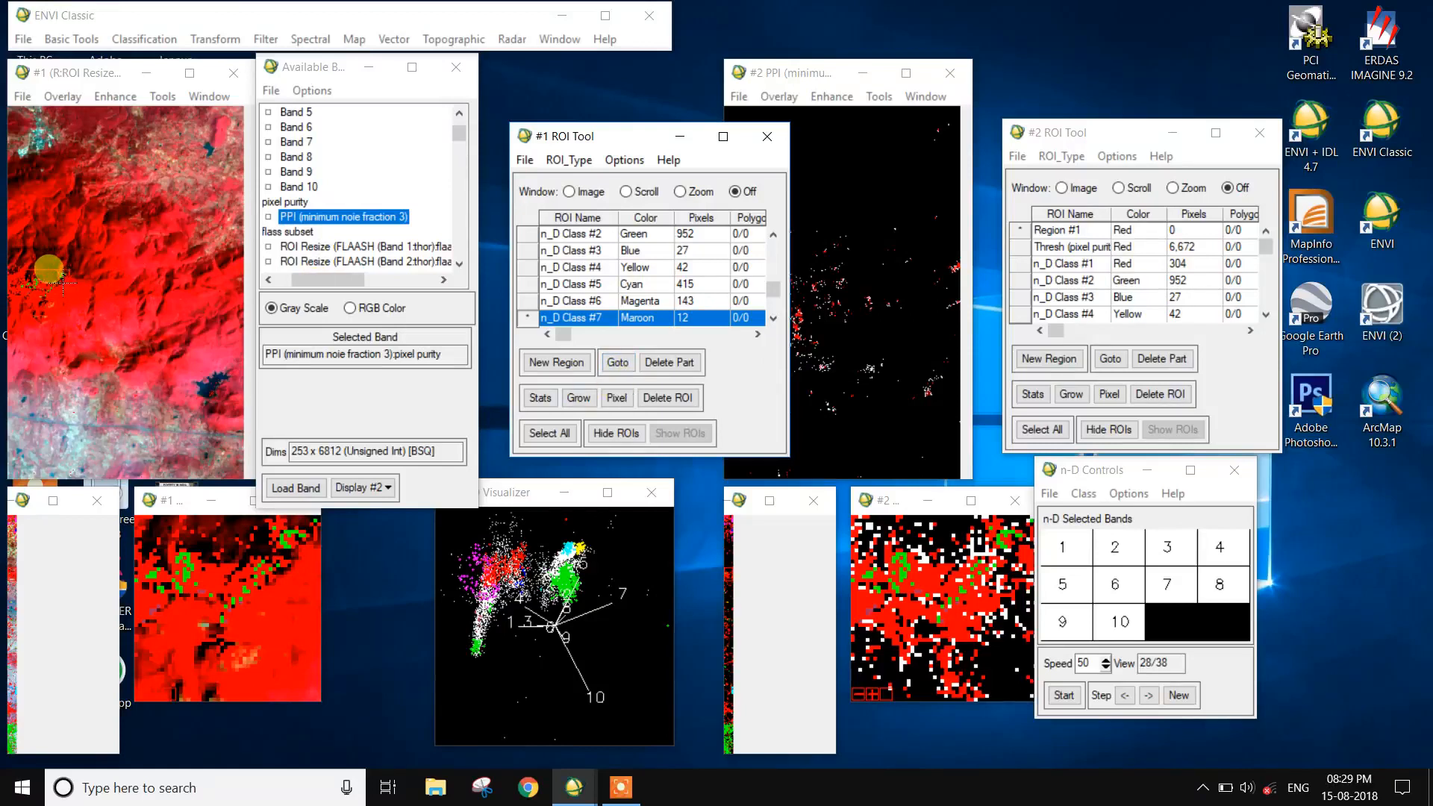
# - Add a new empty region to display #1's ROI list
pyautogui.click(559, 363)
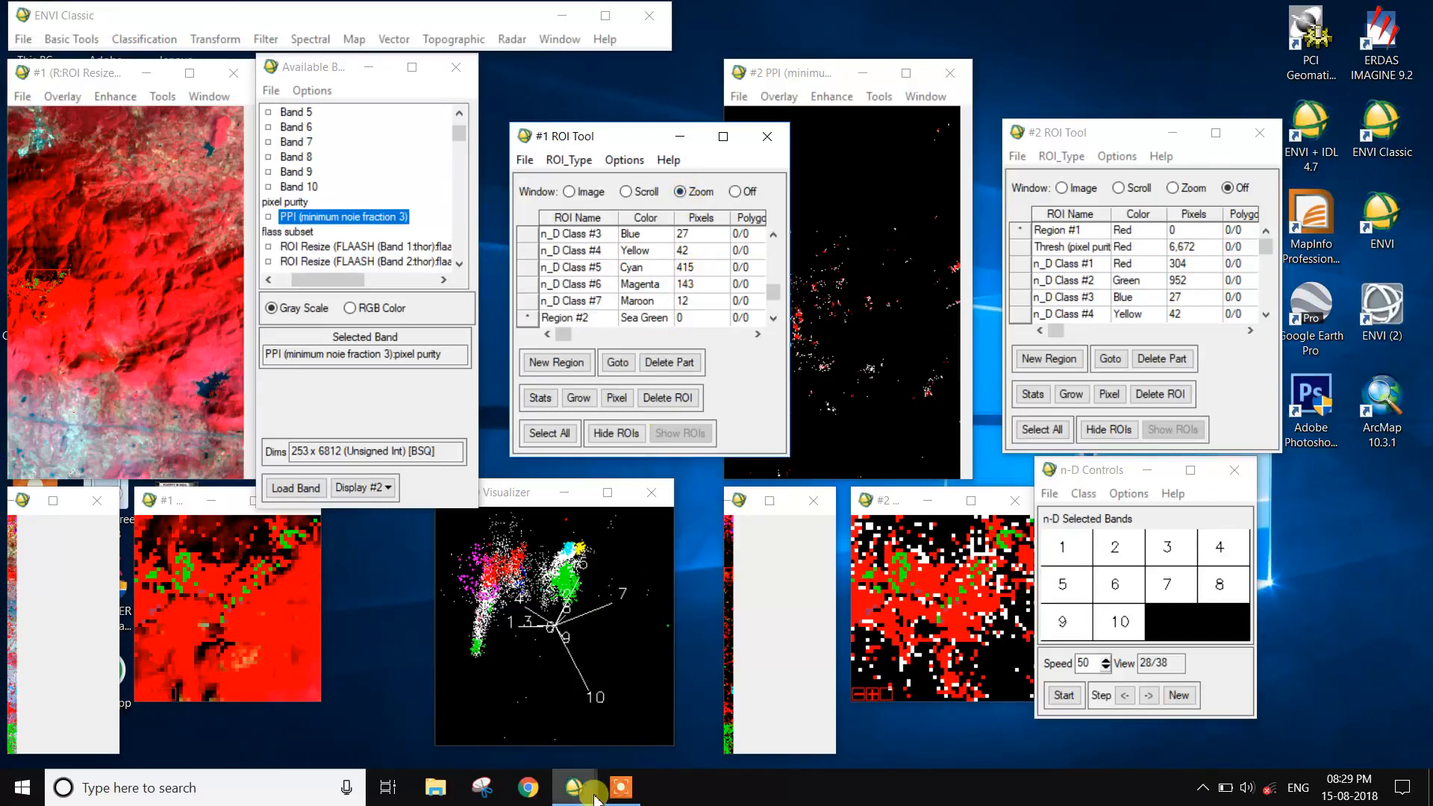
pyautogui.click(620, 787)
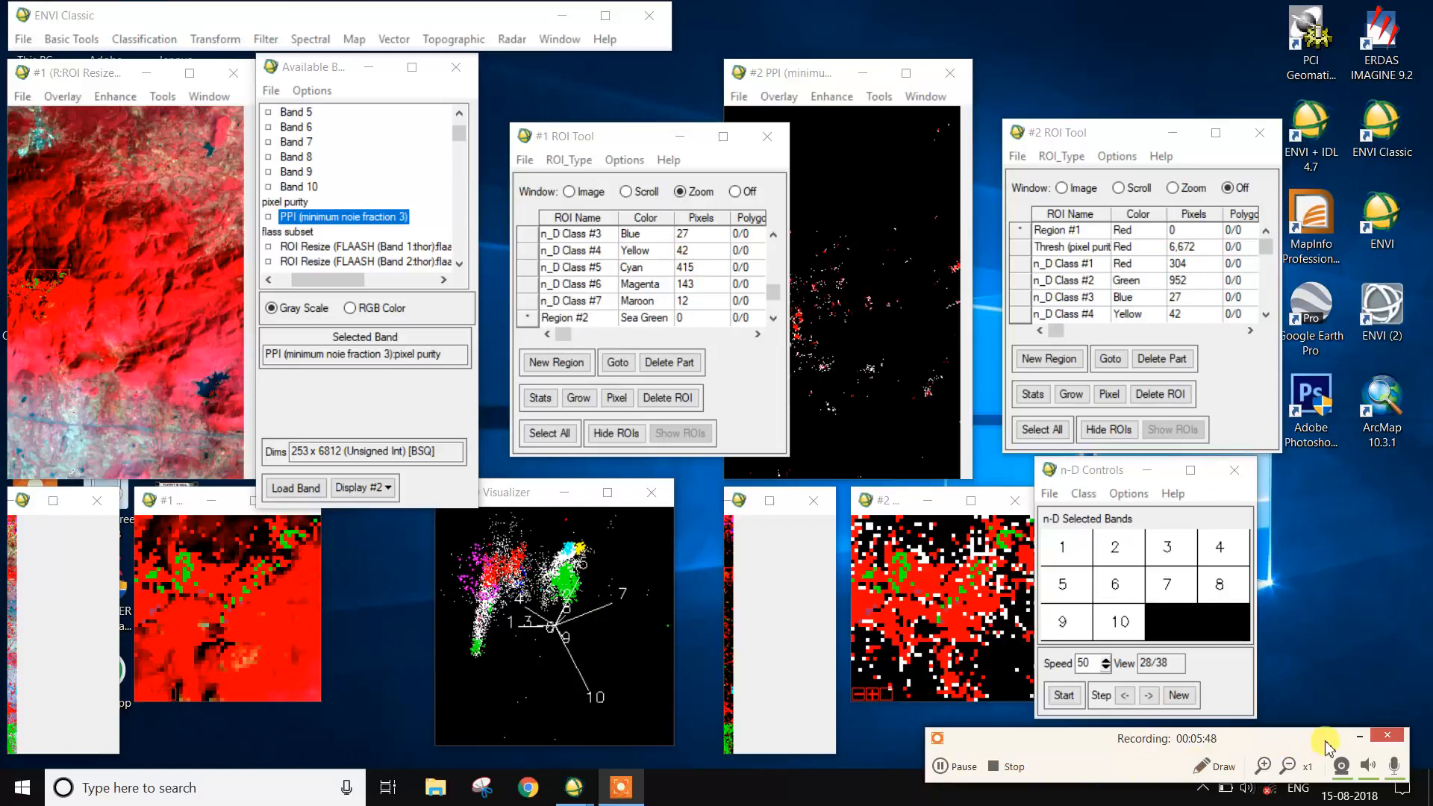
pyautogui.click(1361, 737)
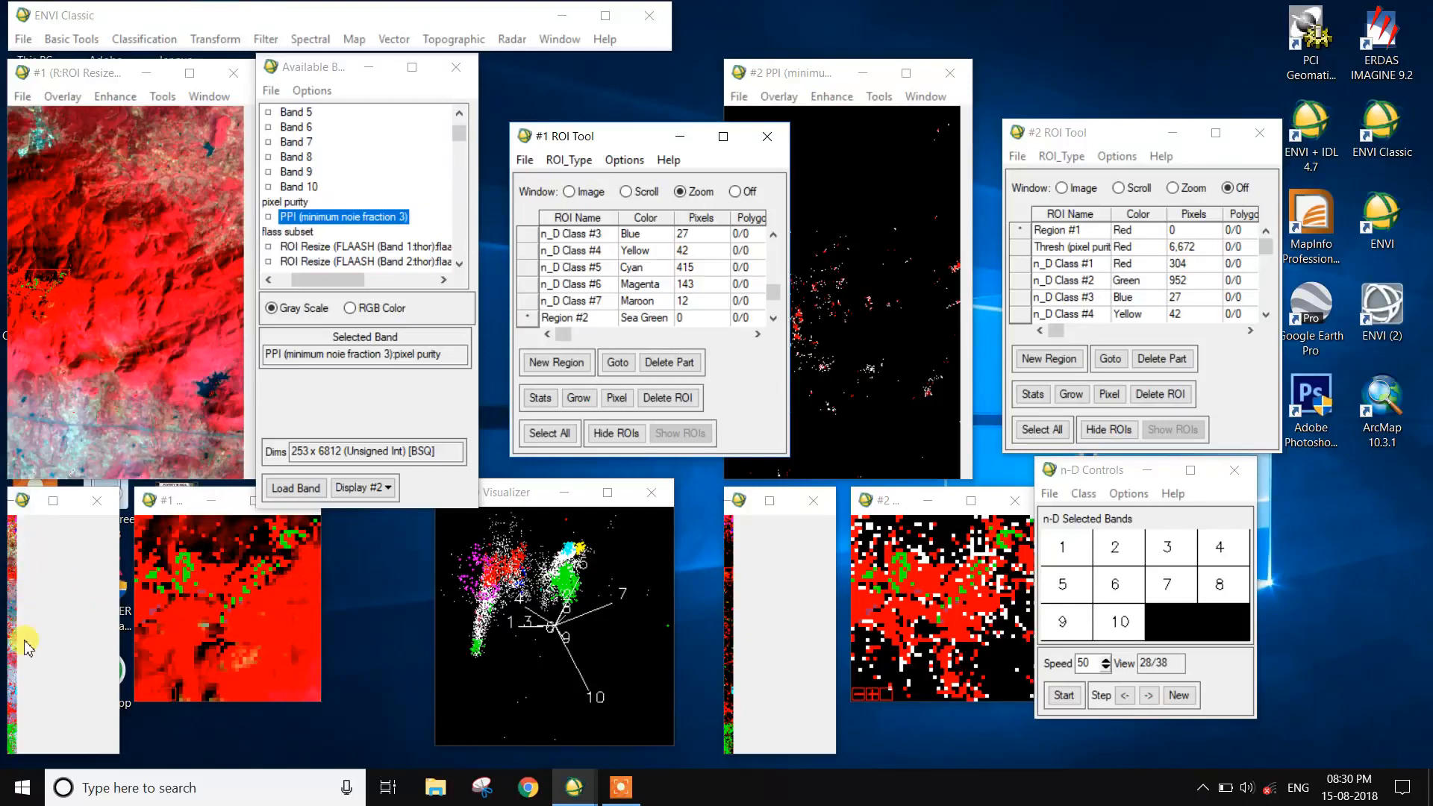
# - Examine another part of the scene, then revisit the pixels of n_D Class #7, #6 and #5 in the linked displays
pyautogui.click(10, 722)
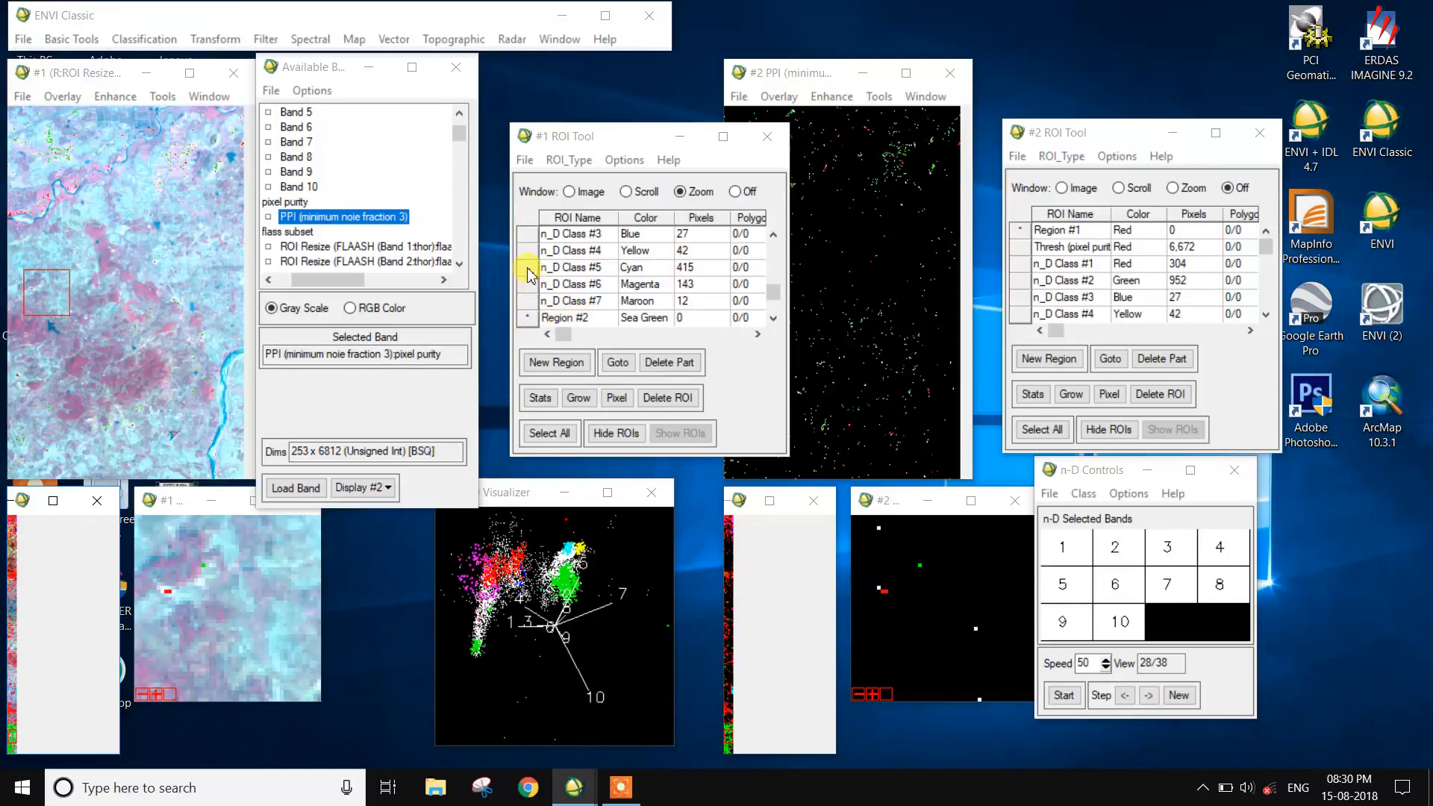
pyautogui.click(537, 302)
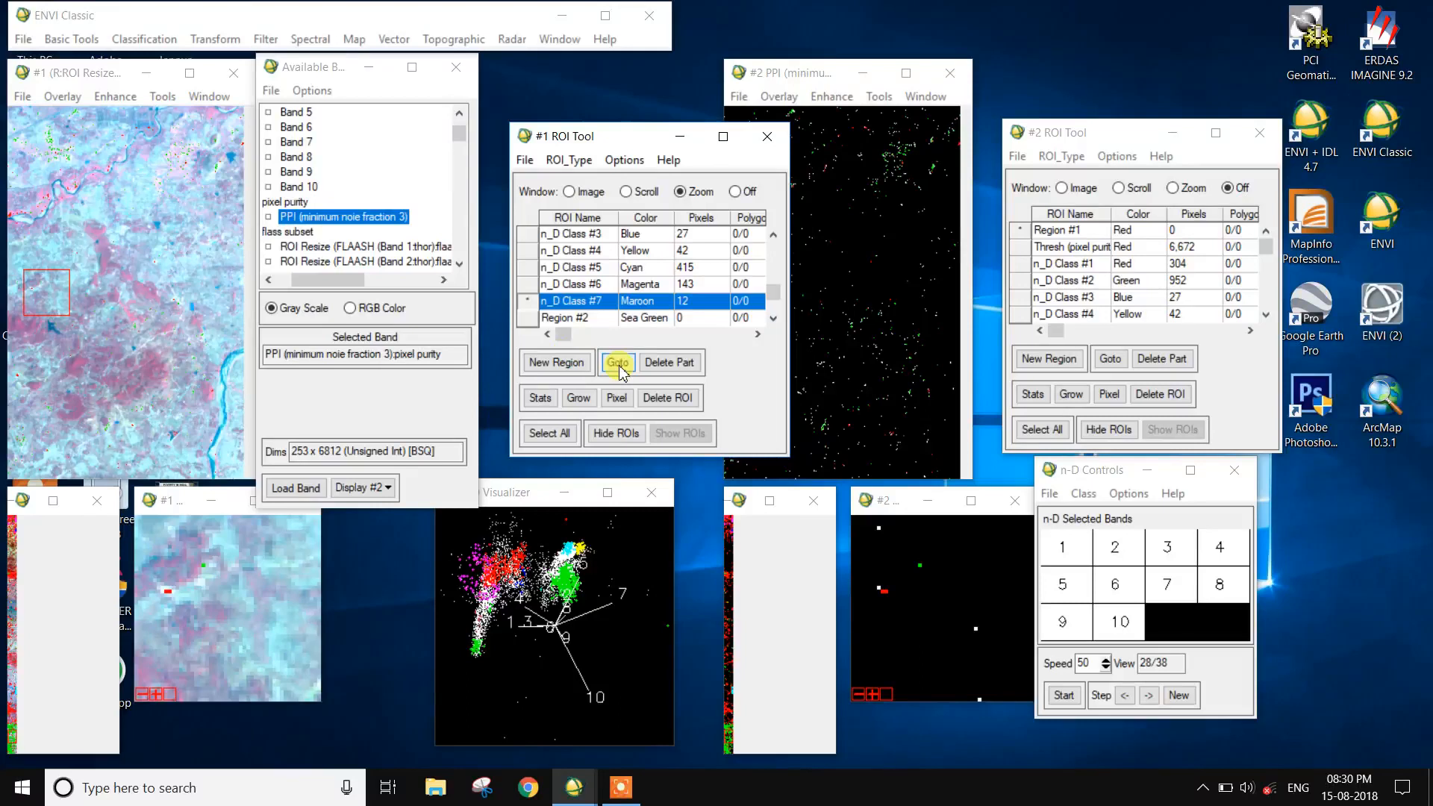
pyautogui.click(617, 363)
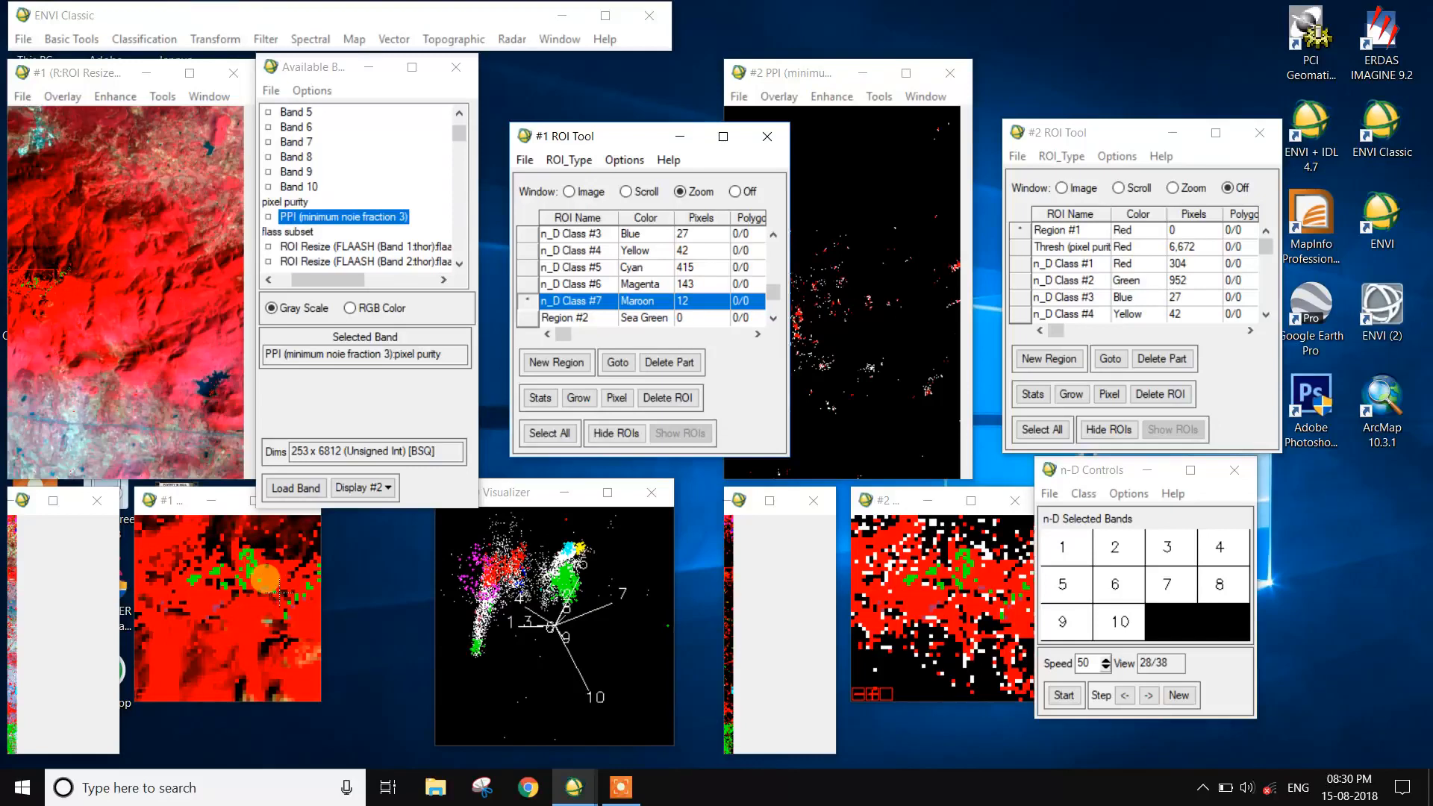
pyautogui.click(553, 285)
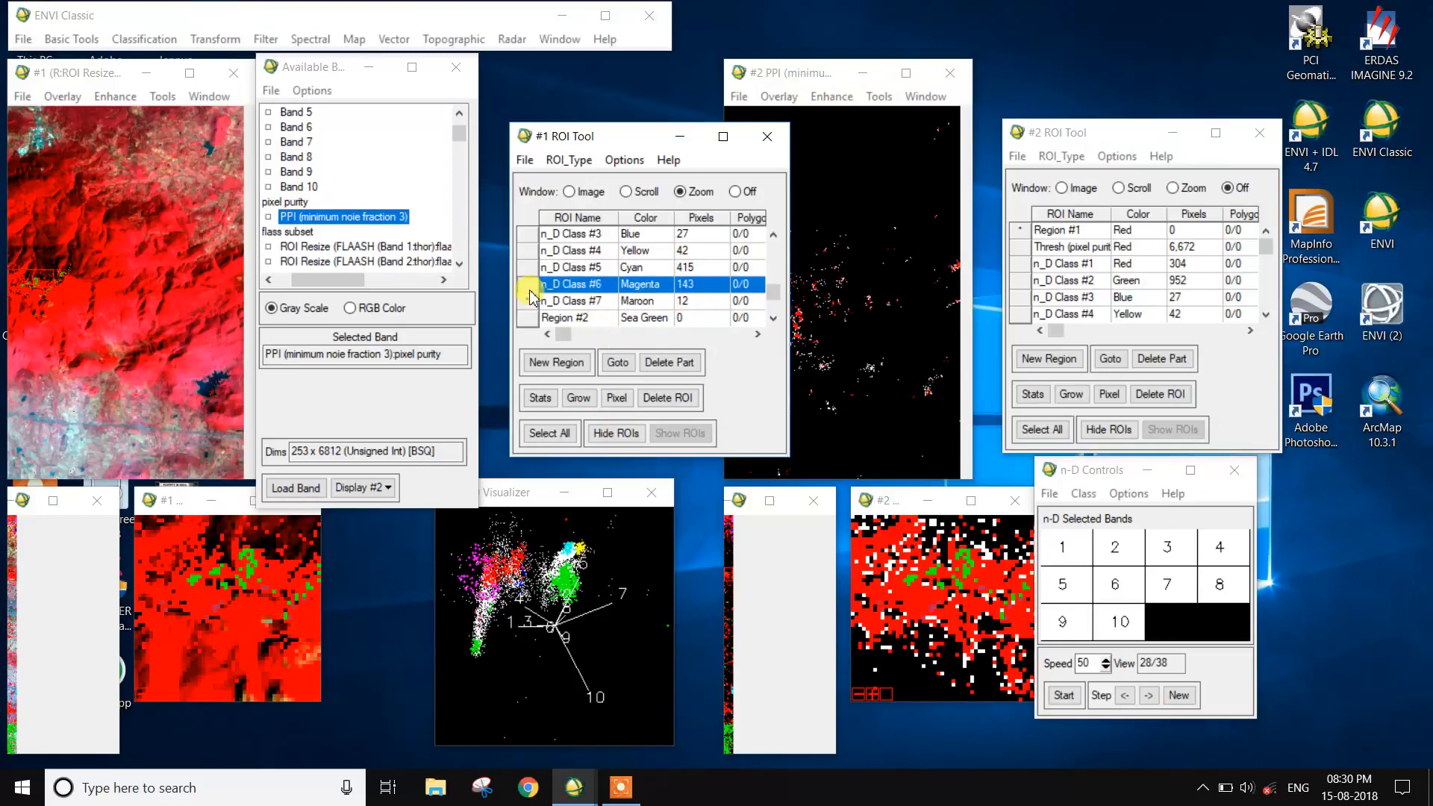
pyautogui.click(622, 368)
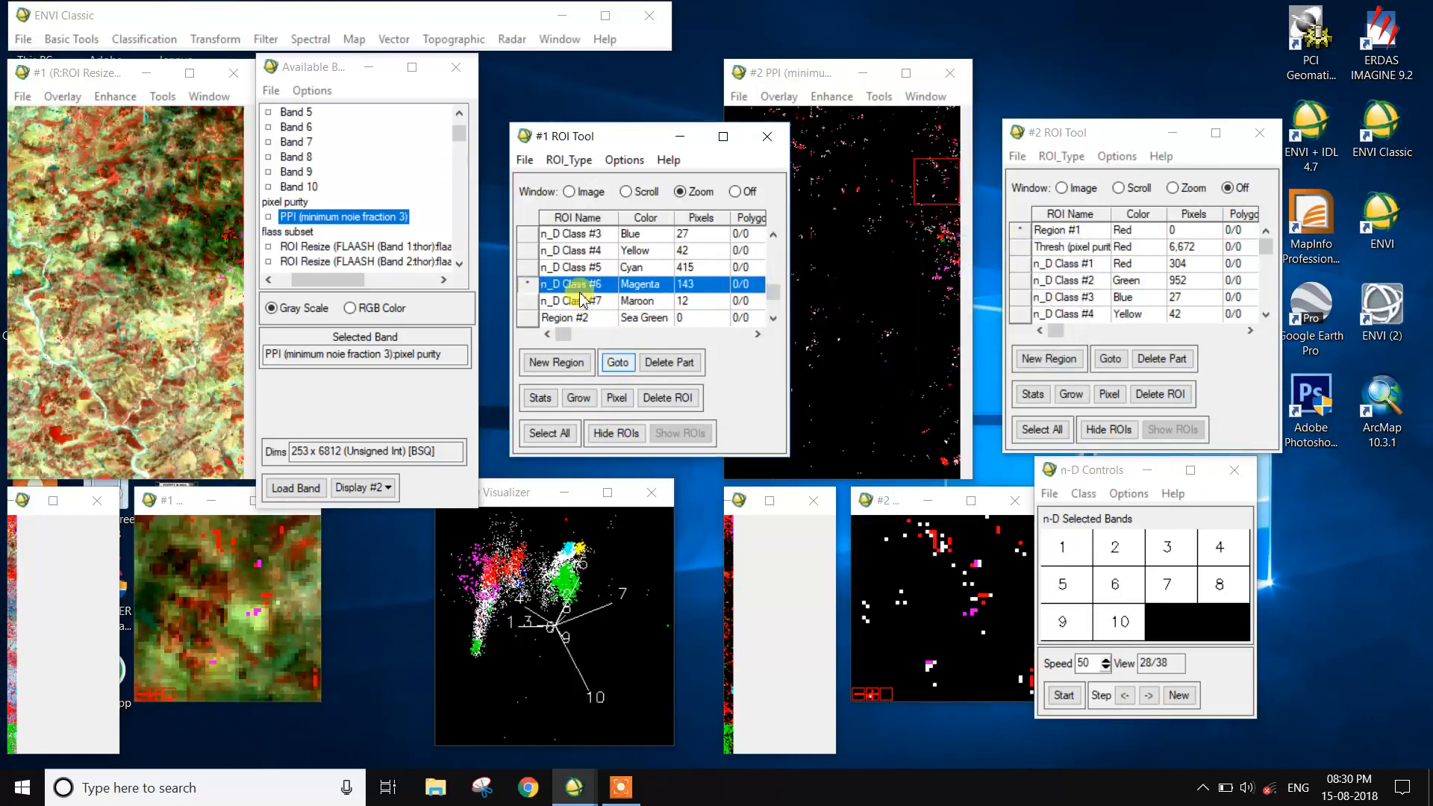
pyautogui.click(559, 268)
pyautogui.click(625, 364)
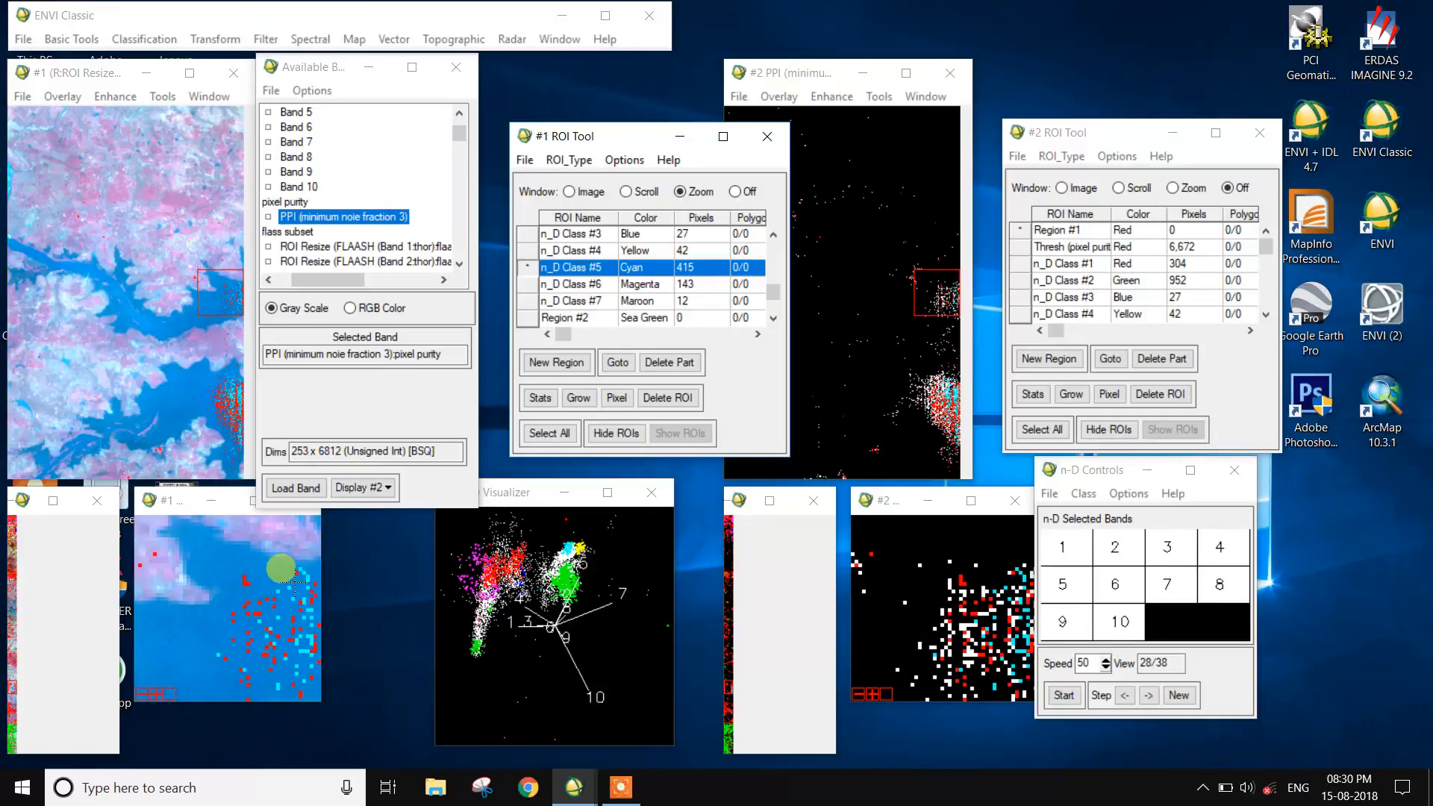
# - Make Region #2 active and draw small sea green polygons around the cyan class pixels over the water in display #1's zoom view
pyautogui.click(533, 318)
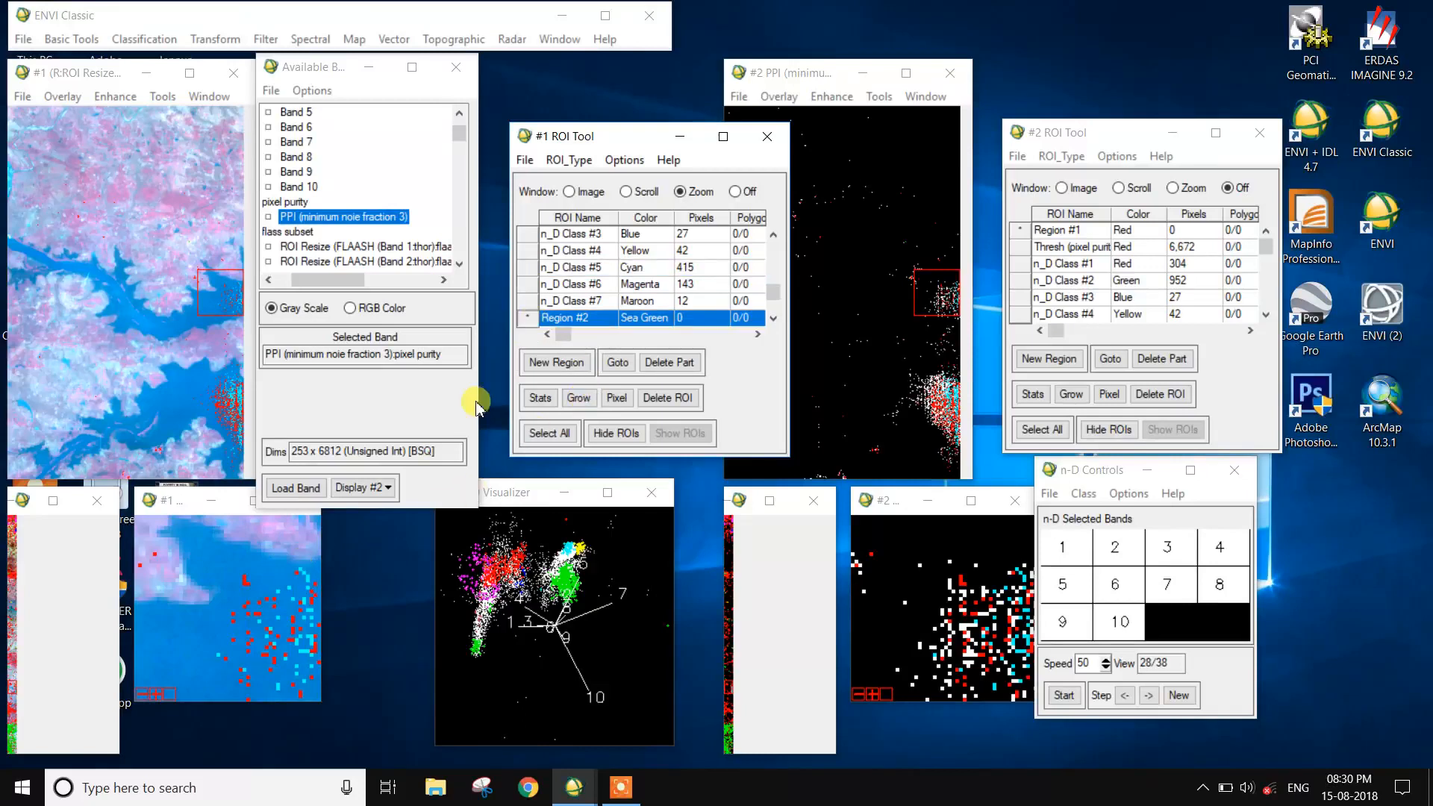
pyautogui.click(295, 572)
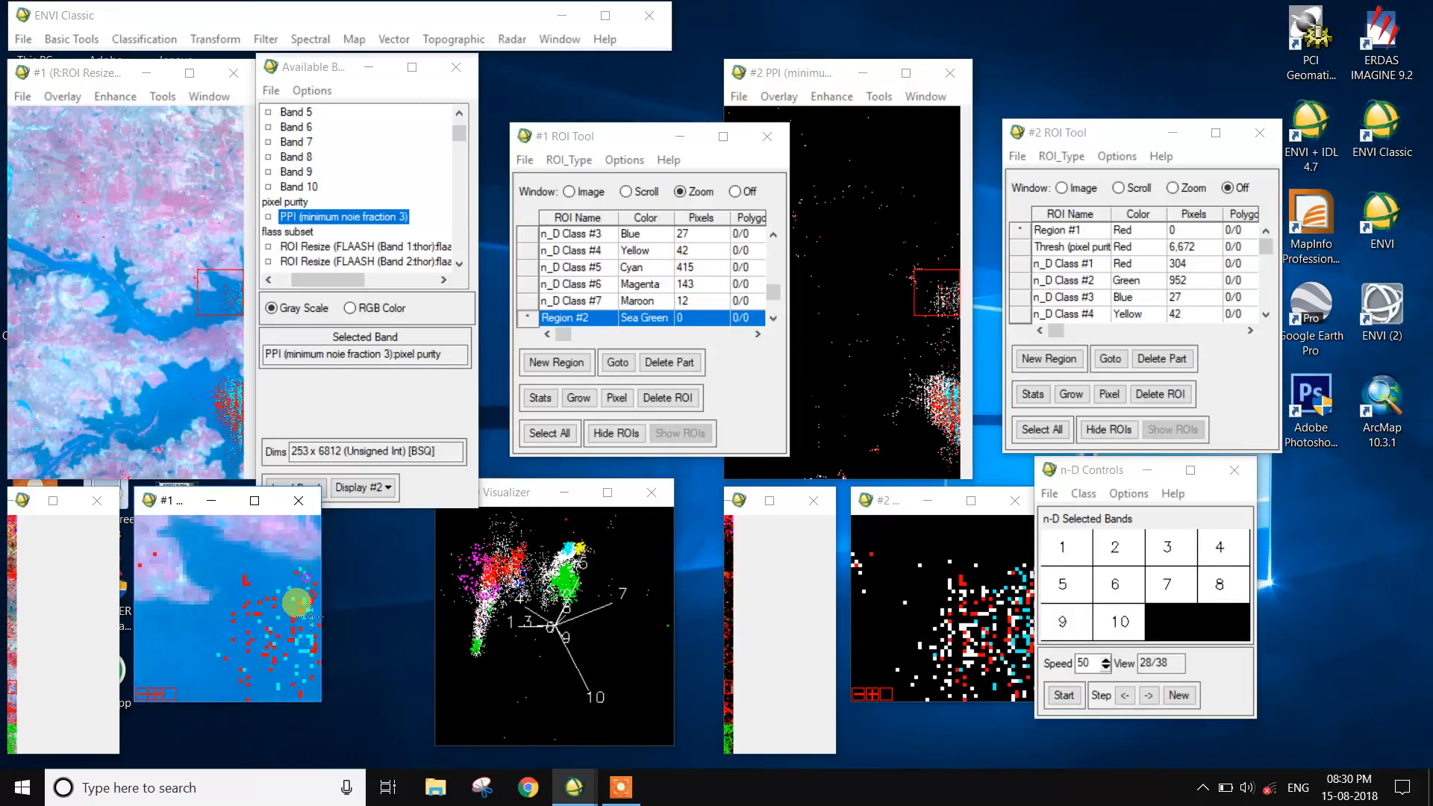
pyautogui.click(304, 575)
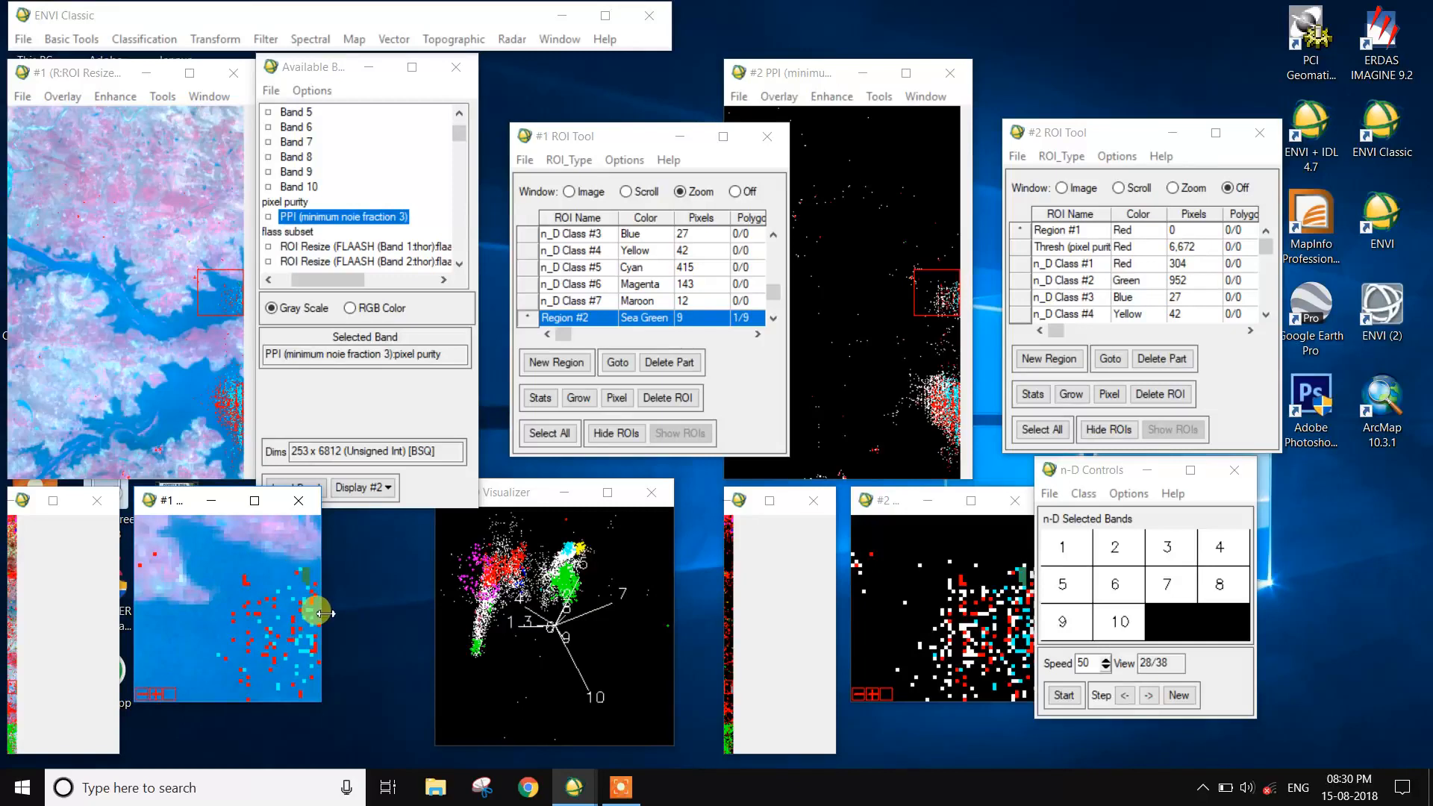
pyautogui.rightClick(303, 652)
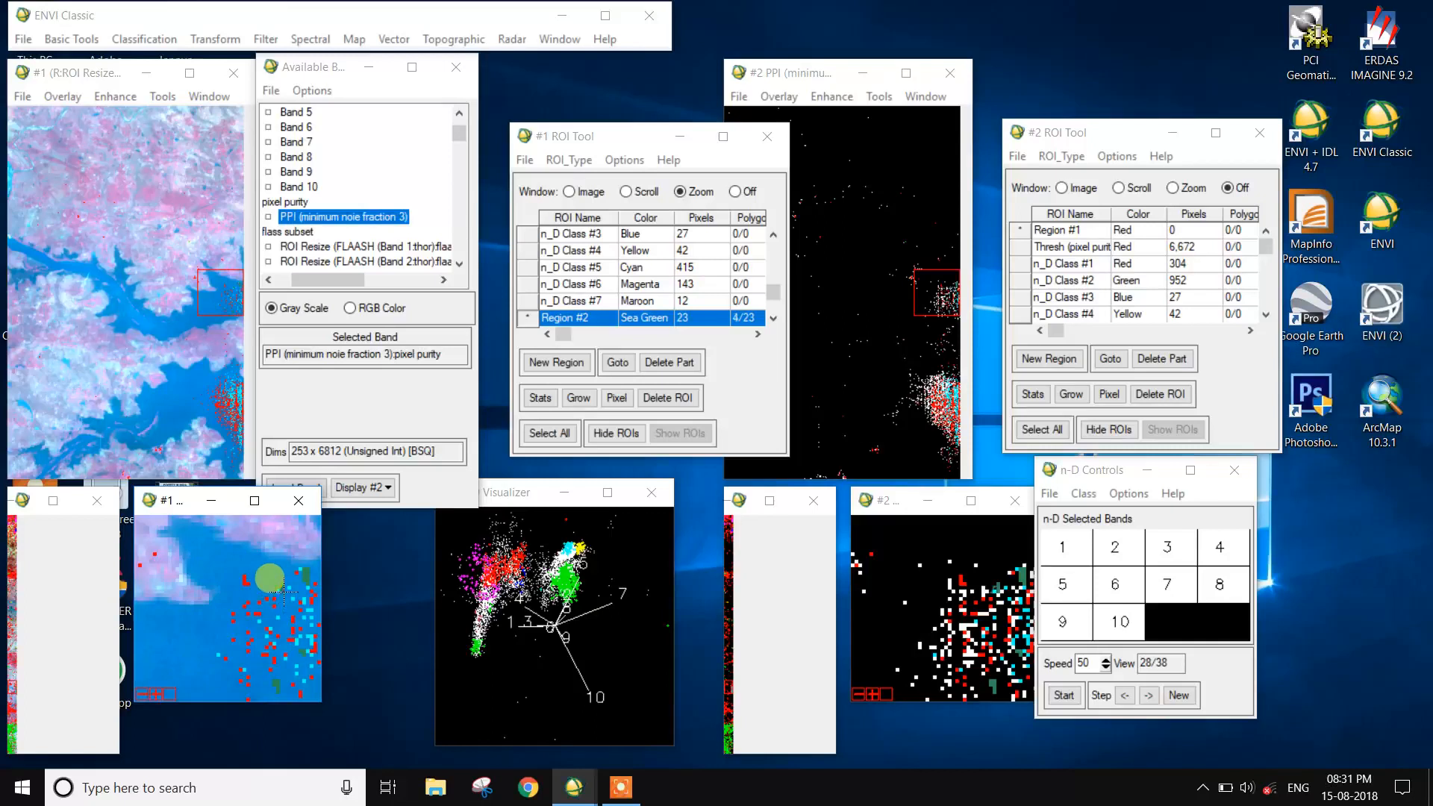
# - Rename Region #2 in display #1's ROI list as waterbody and set its color to Blue
pyautogui.doubleClick(610, 318)
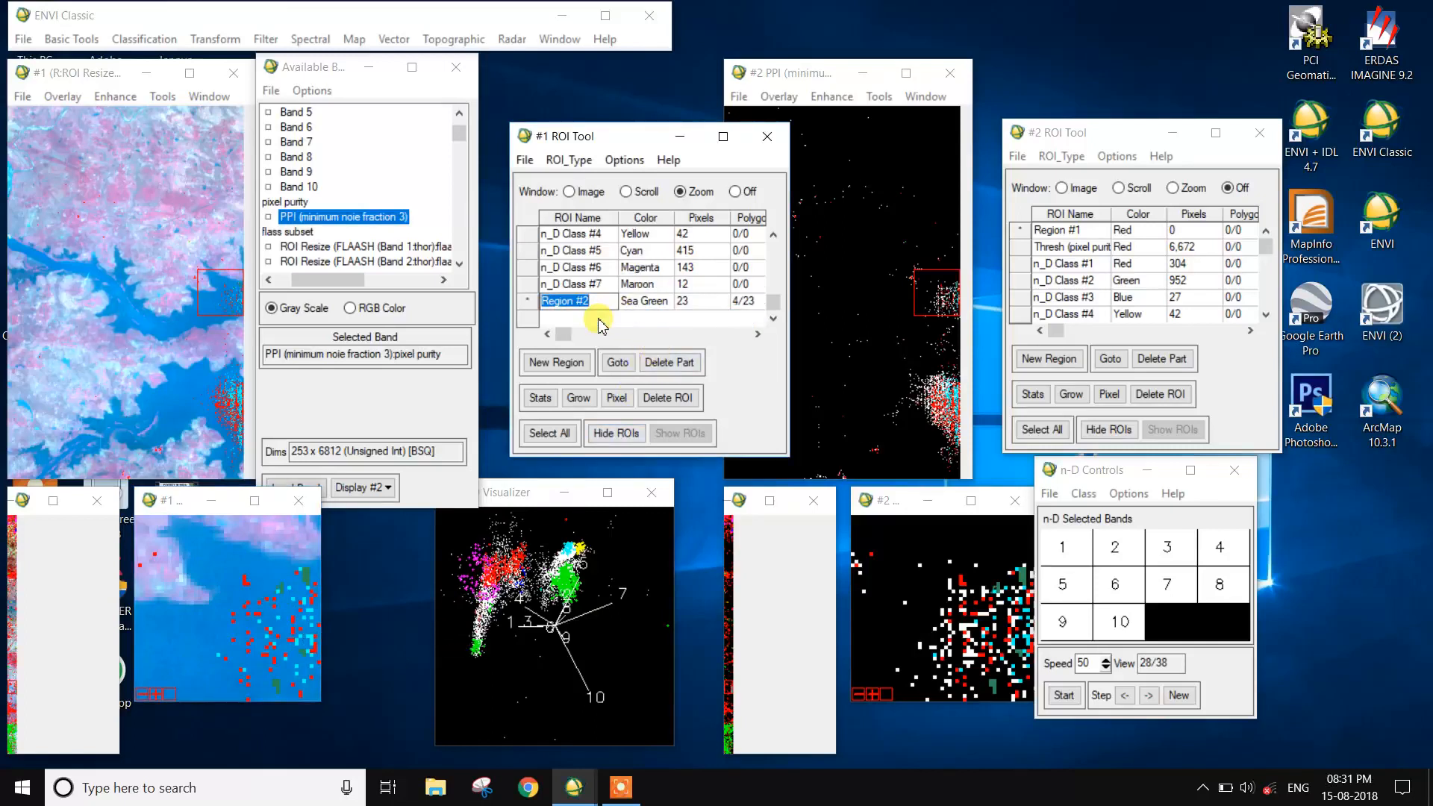
pyautogui.write('waterbody')
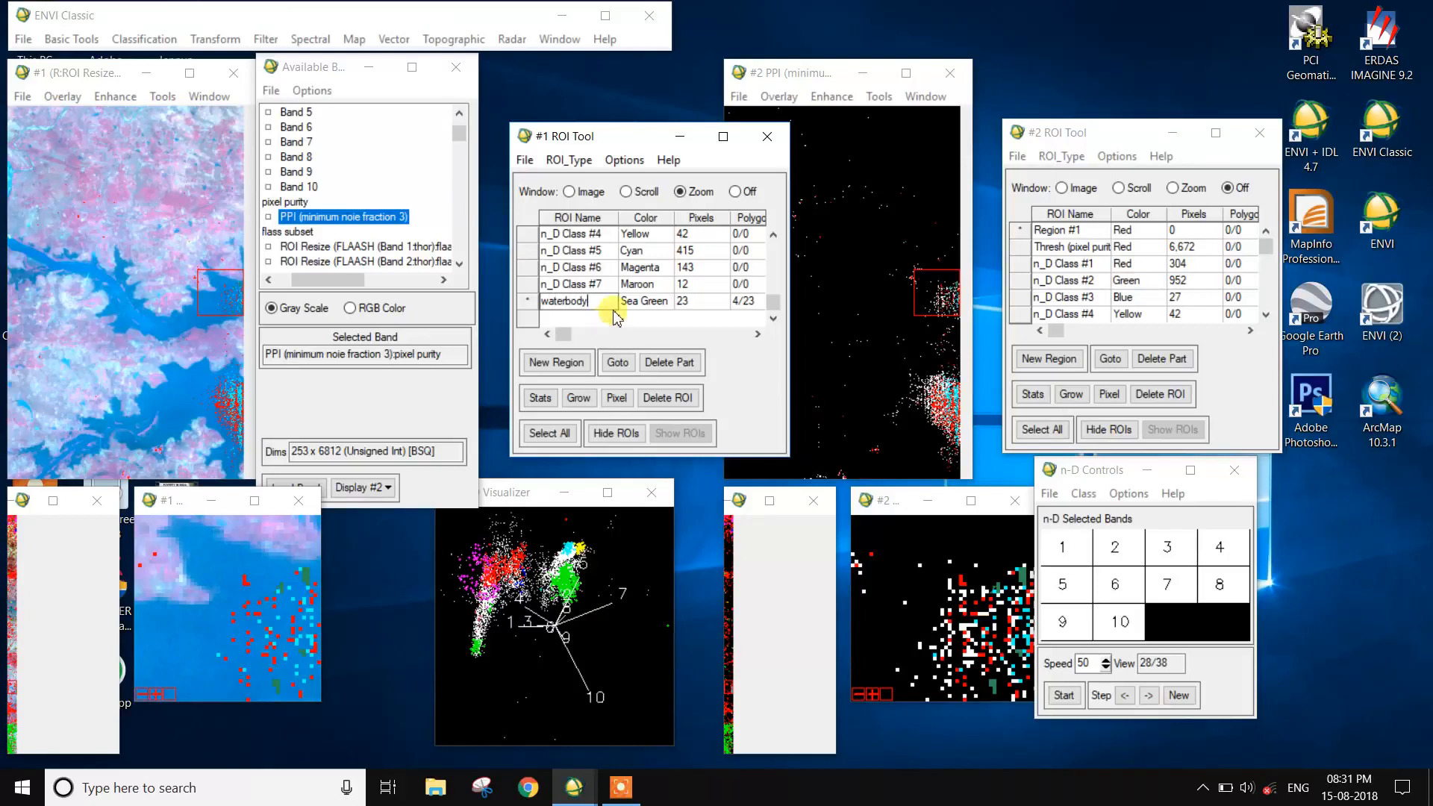
pyautogui.click(644, 301)
pyautogui.rightClick(644, 300)
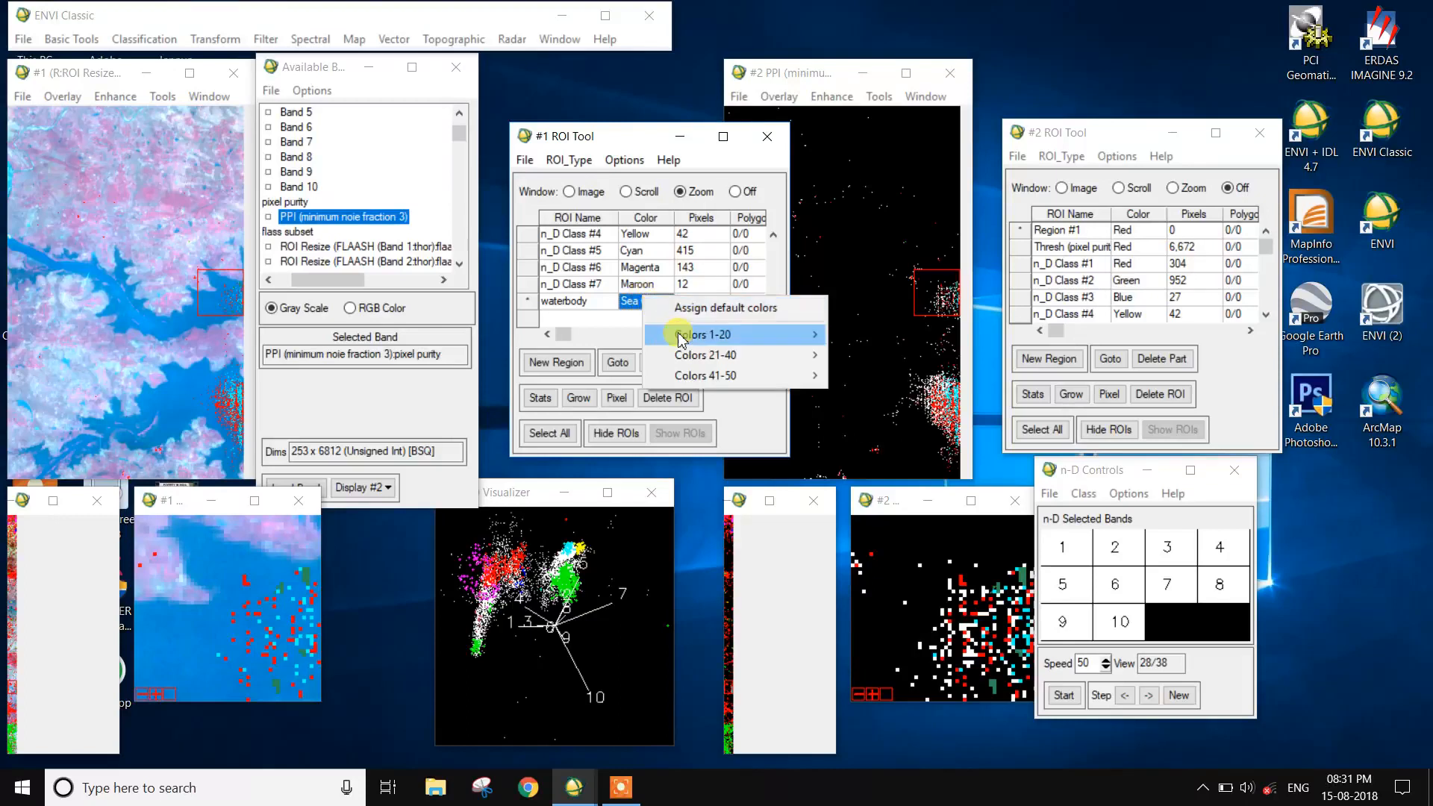
pyautogui.moveTo(681, 333)
pyautogui.click(868, 416)
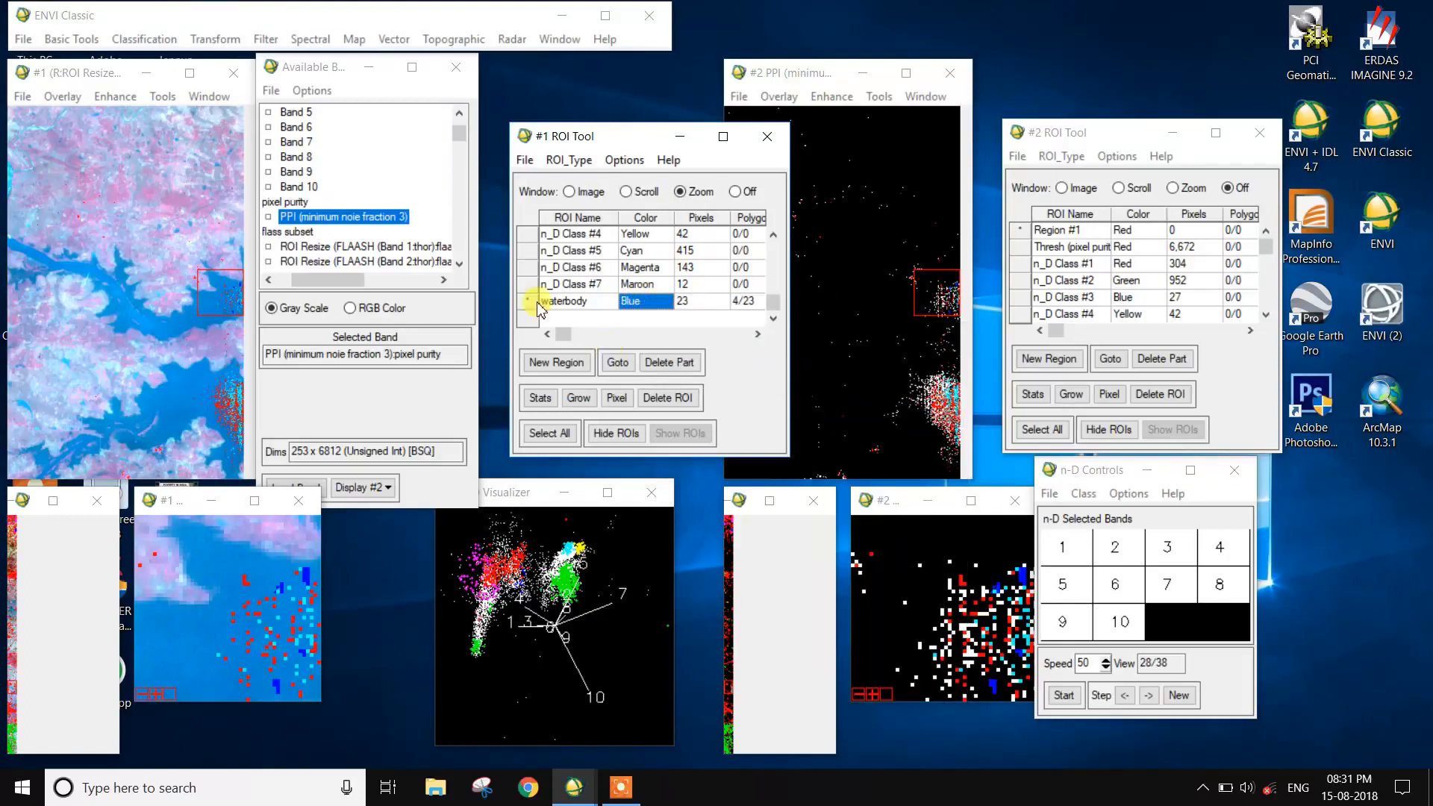
# - Go to the pixels of n_D Class #7, then n_D Class #2, then n_D Class #7 again in the linked displays
pyautogui.click(527, 284)
pyautogui.click(623, 363)
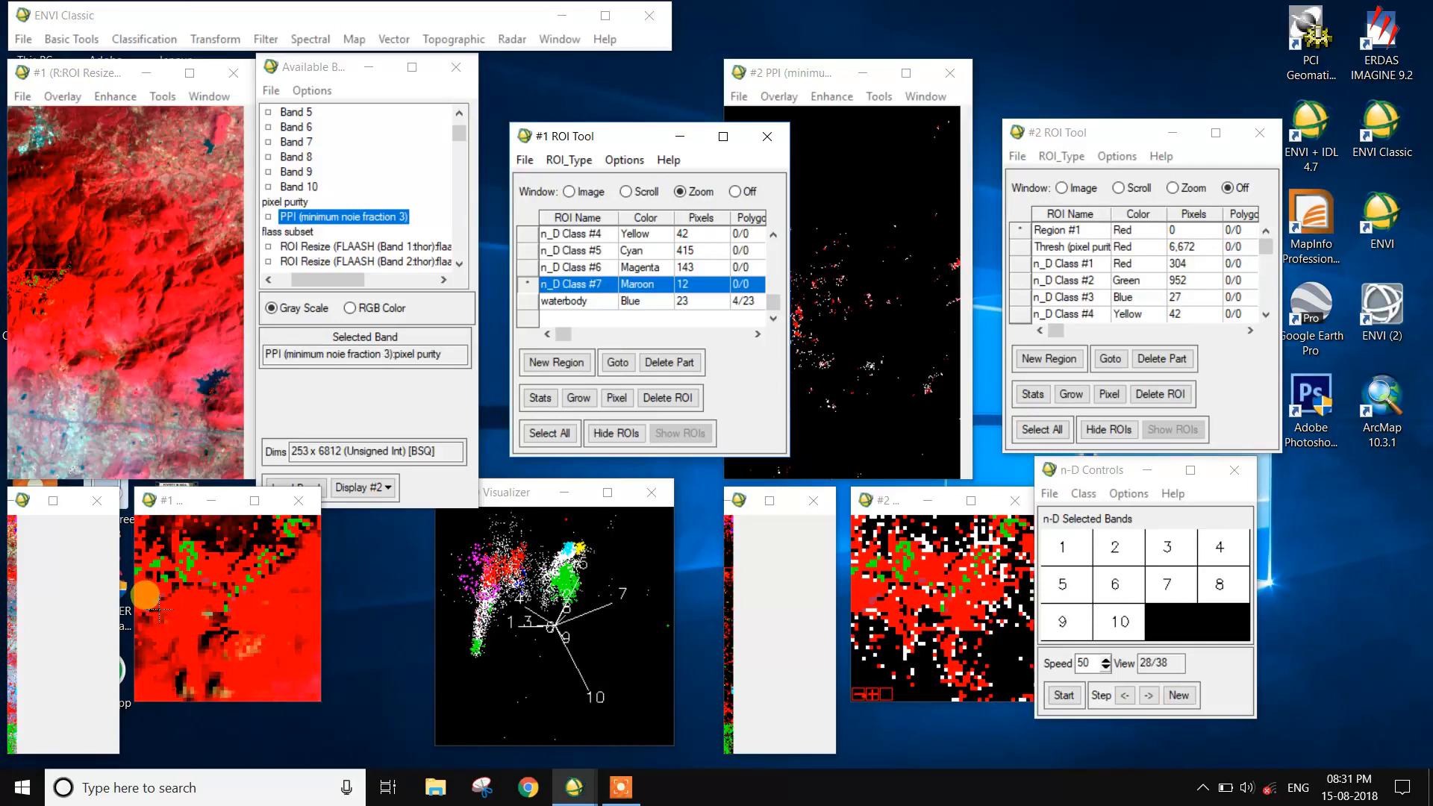
pyautogui.scroll(1, 672, 295)
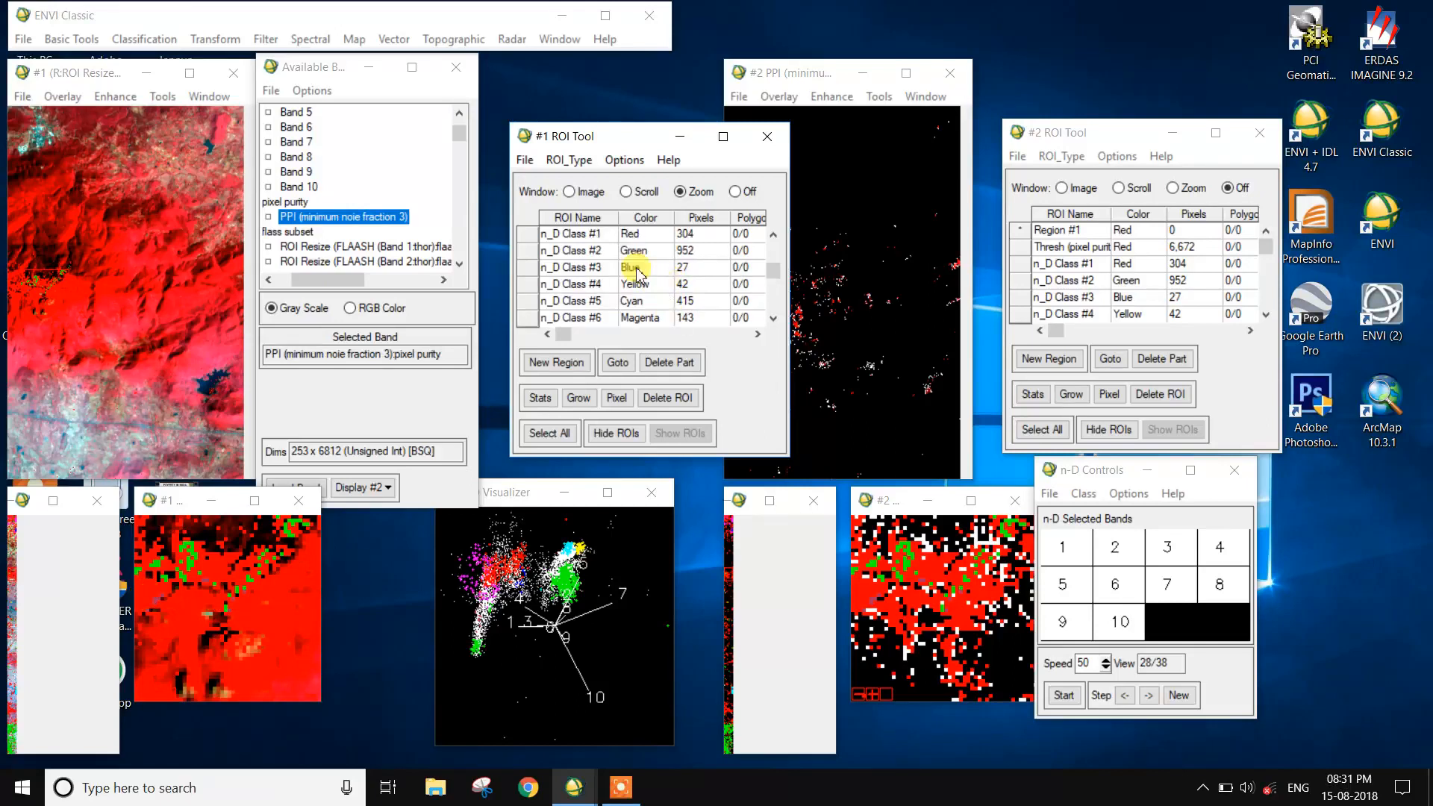
pyautogui.click(534, 254)
pyautogui.click(619, 363)
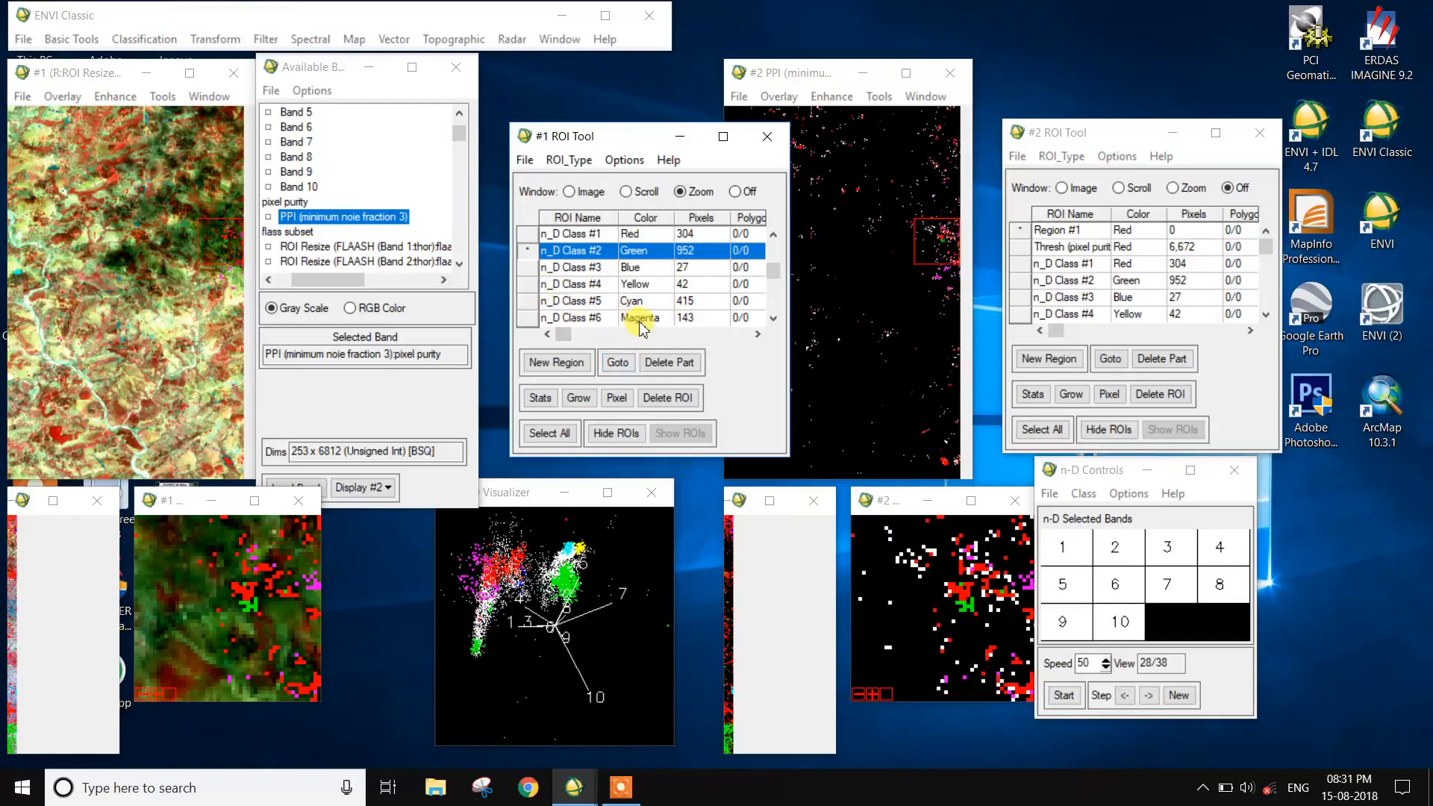
pyautogui.scroll(-1, 633, 316)
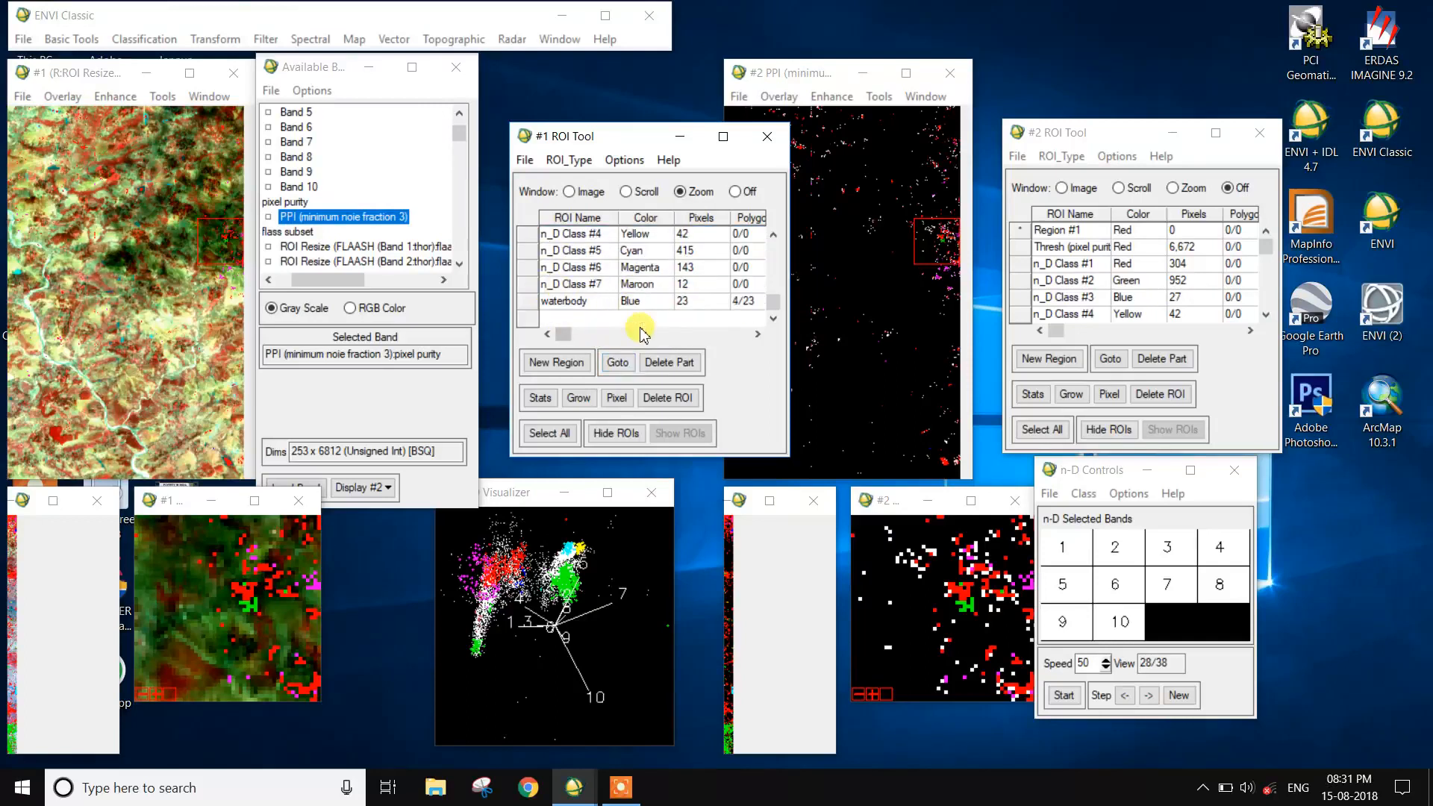
pyautogui.click(552, 284)
pyautogui.click(630, 364)
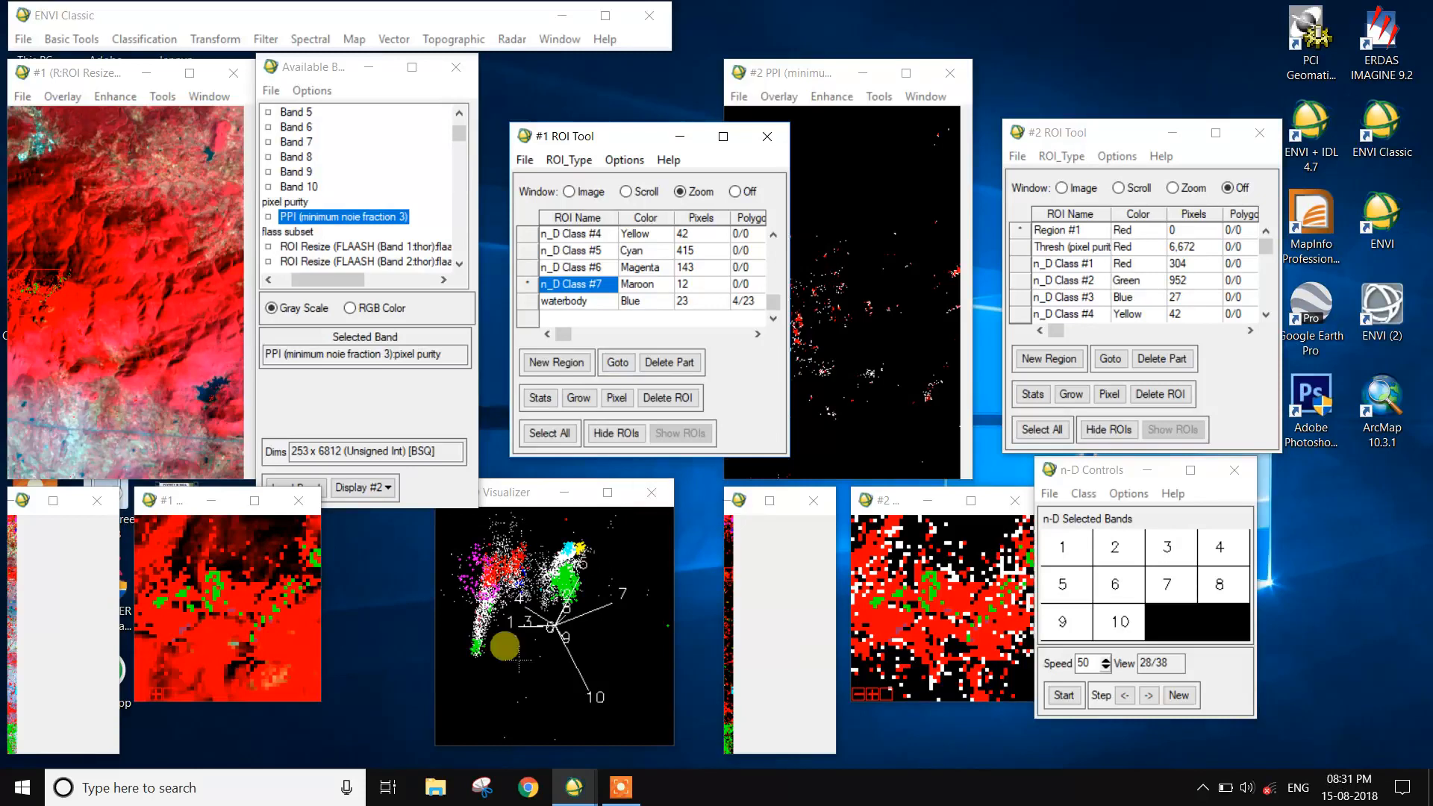
# - Add a new region to display #1's ROI list and draw three small polygons over the red vegetation area in its zoom view
pyautogui.click(552, 365)
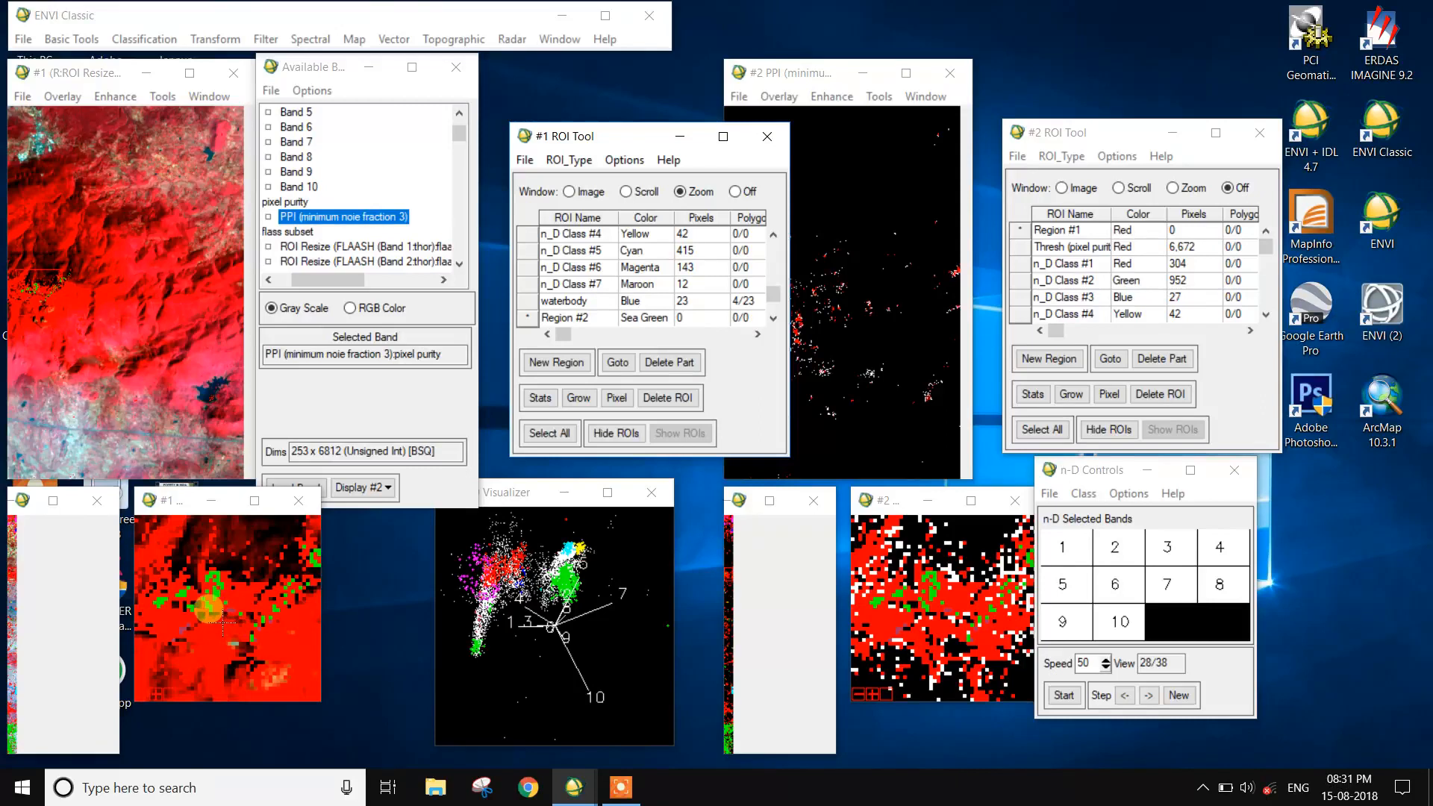
pyautogui.click(237, 614)
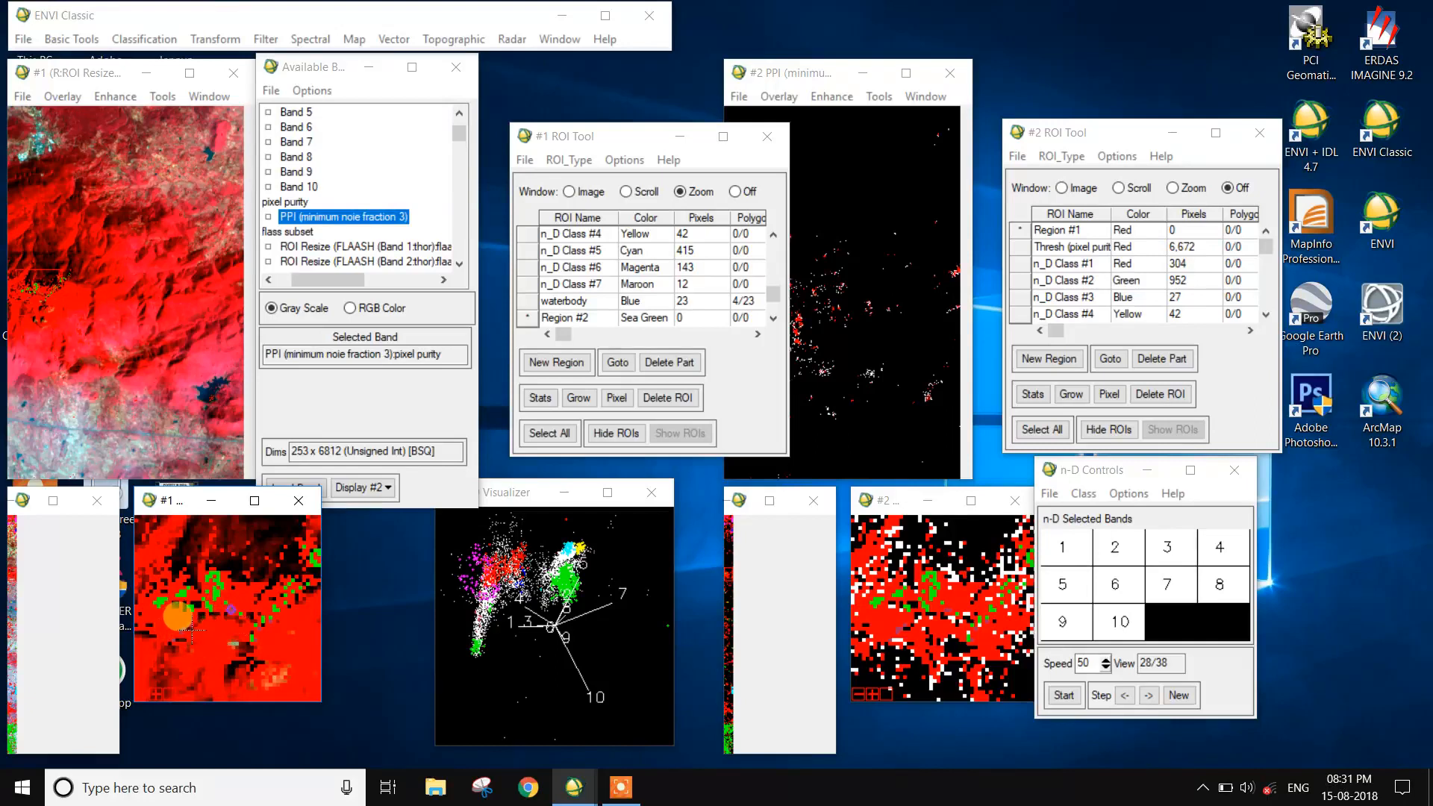
pyautogui.rightClick(178, 611)
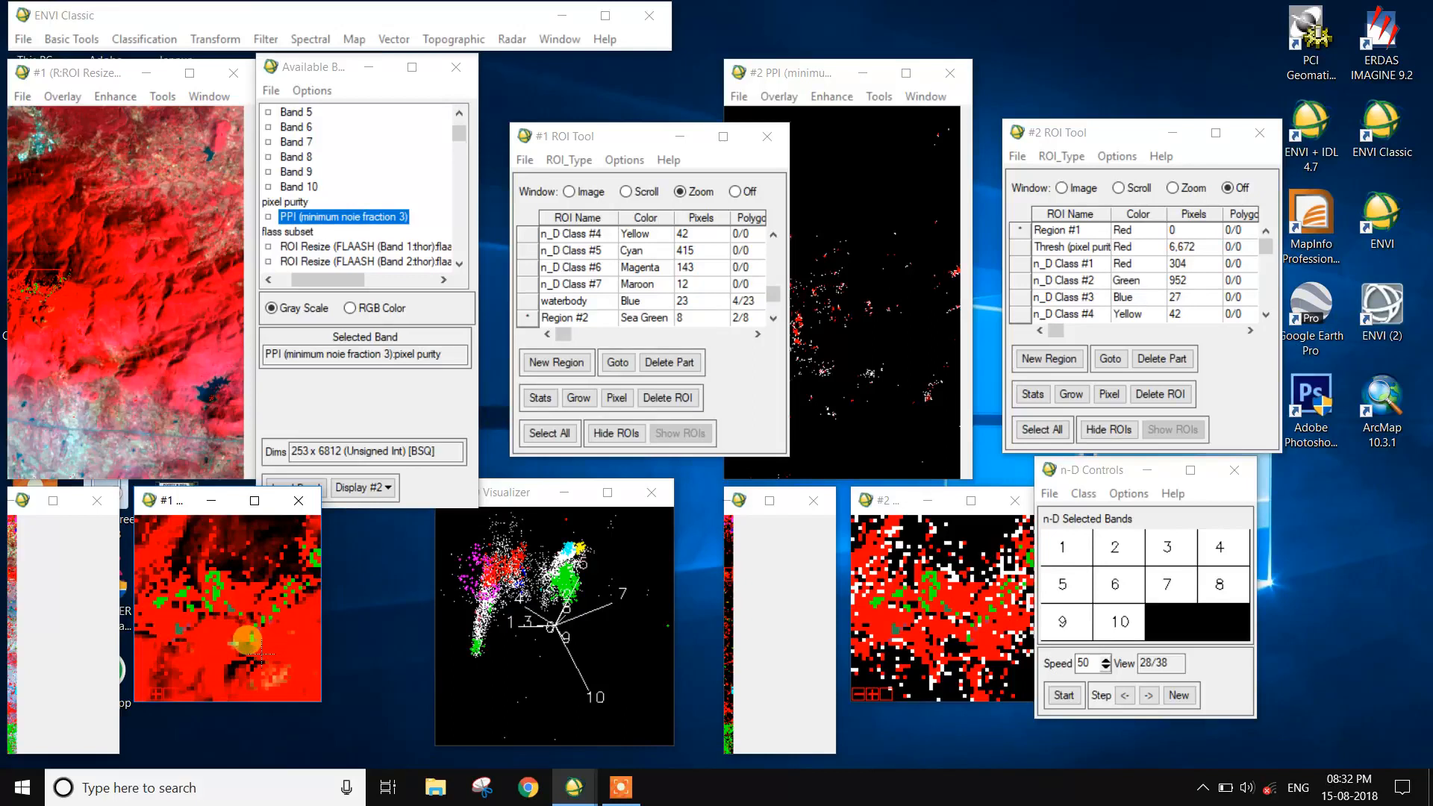
pyautogui.moveTo(232, 614); pyautogui.dragTo(233, 613)
pyautogui.rightClick(234, 610)
pyautogui.rightClick(234, 609)
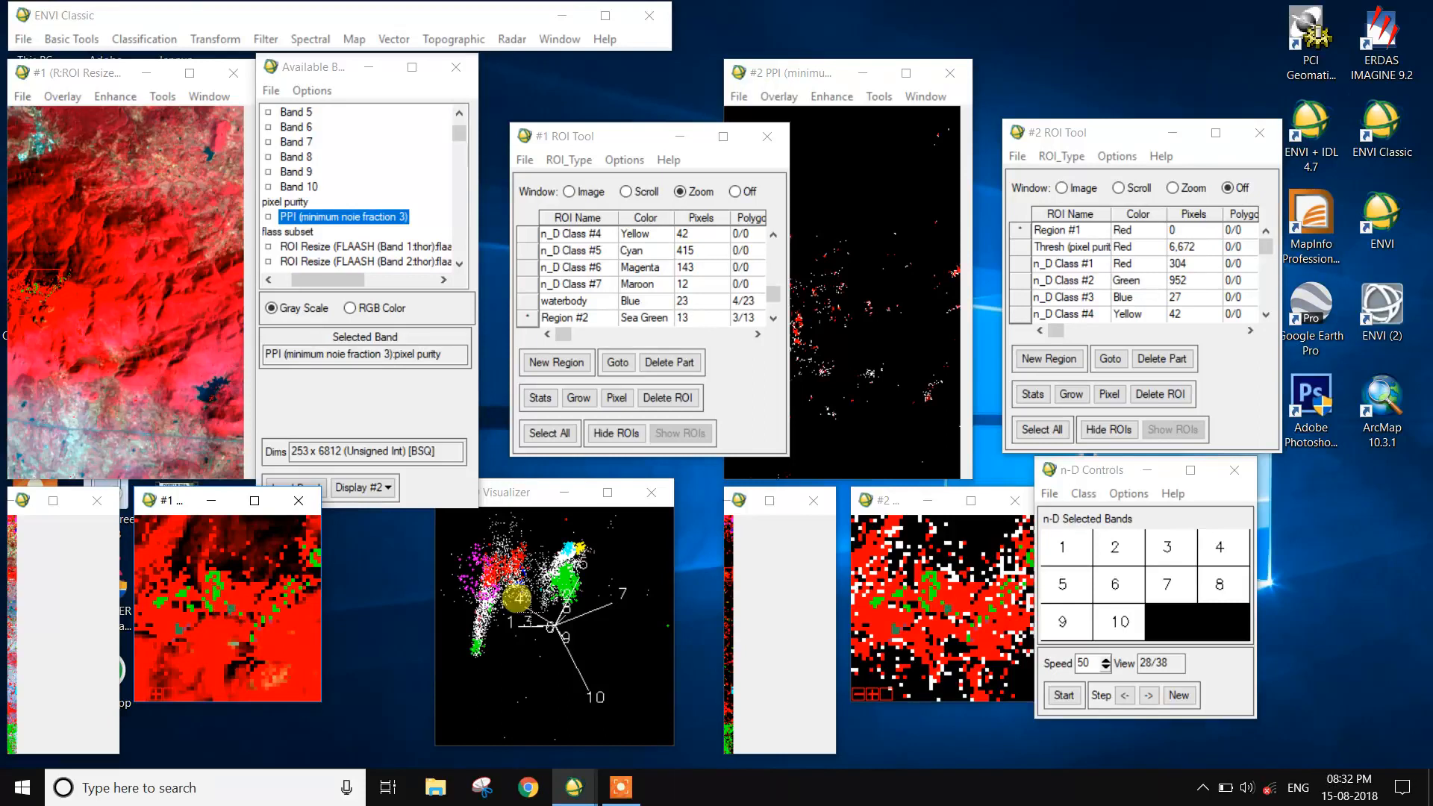
# - Rename the newly drawn region in display #1's ROI list as vegitation
pyautogui.click(605, 321)
pyautogui.click(604, 321)
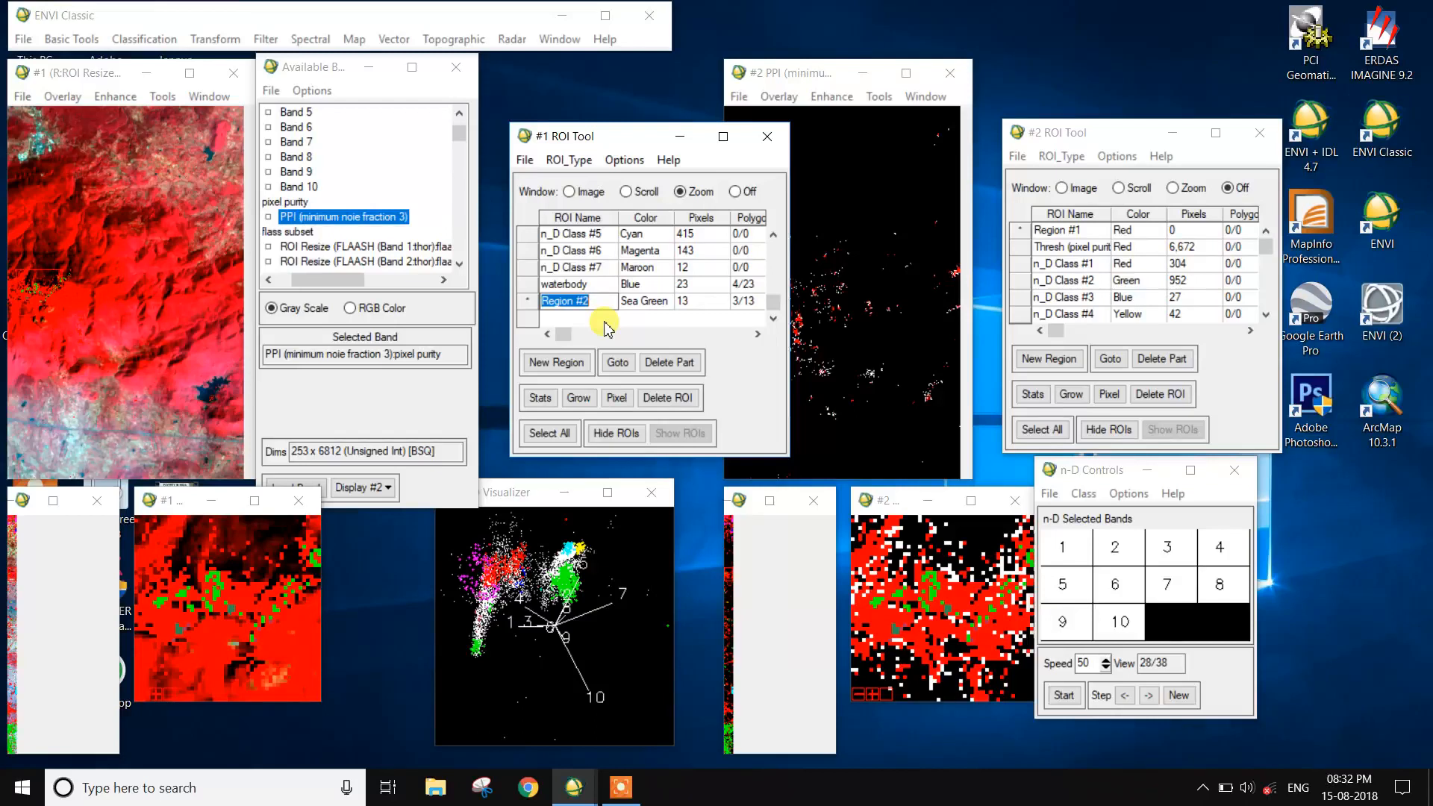
pyautogui.write('v')
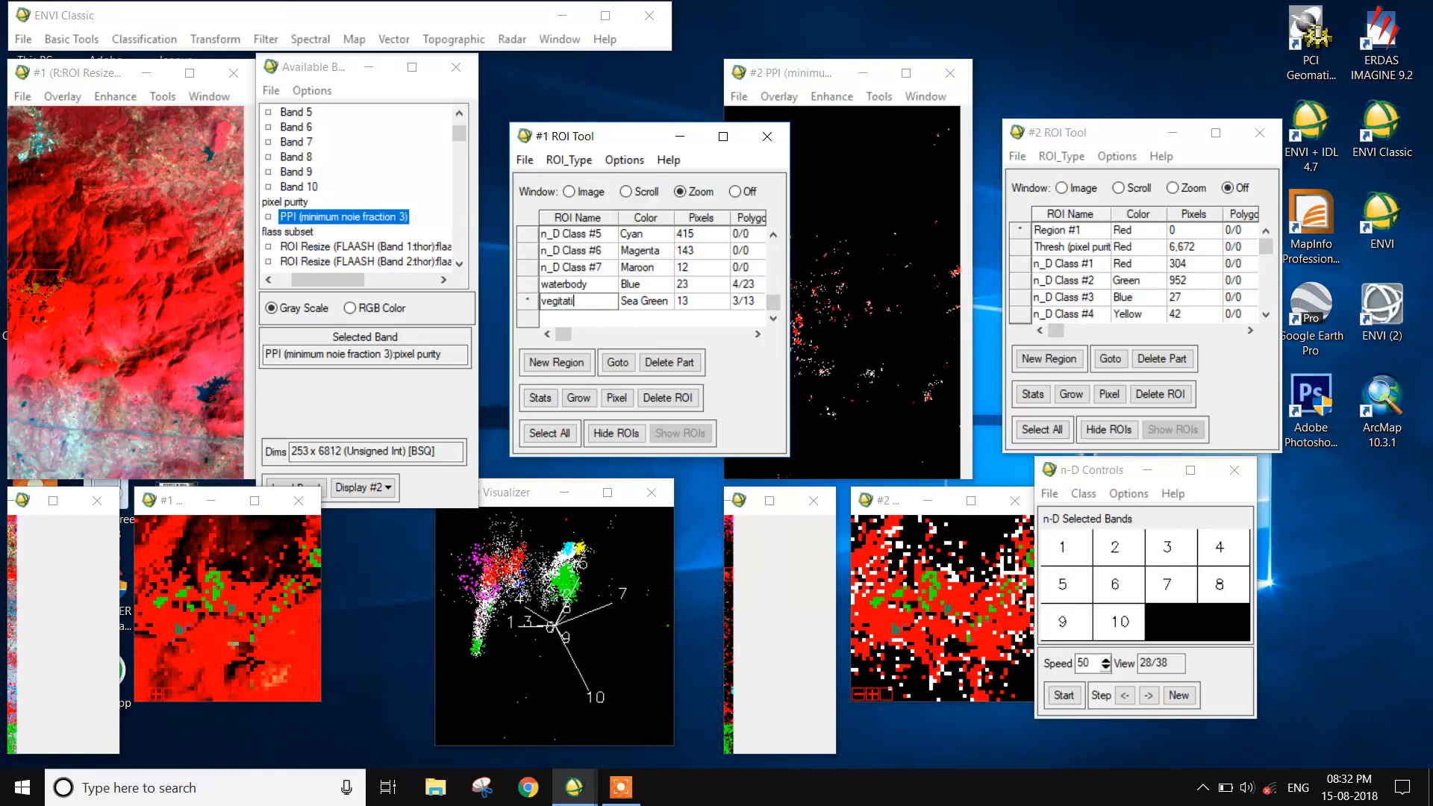
pyautogui.click(605, 323)
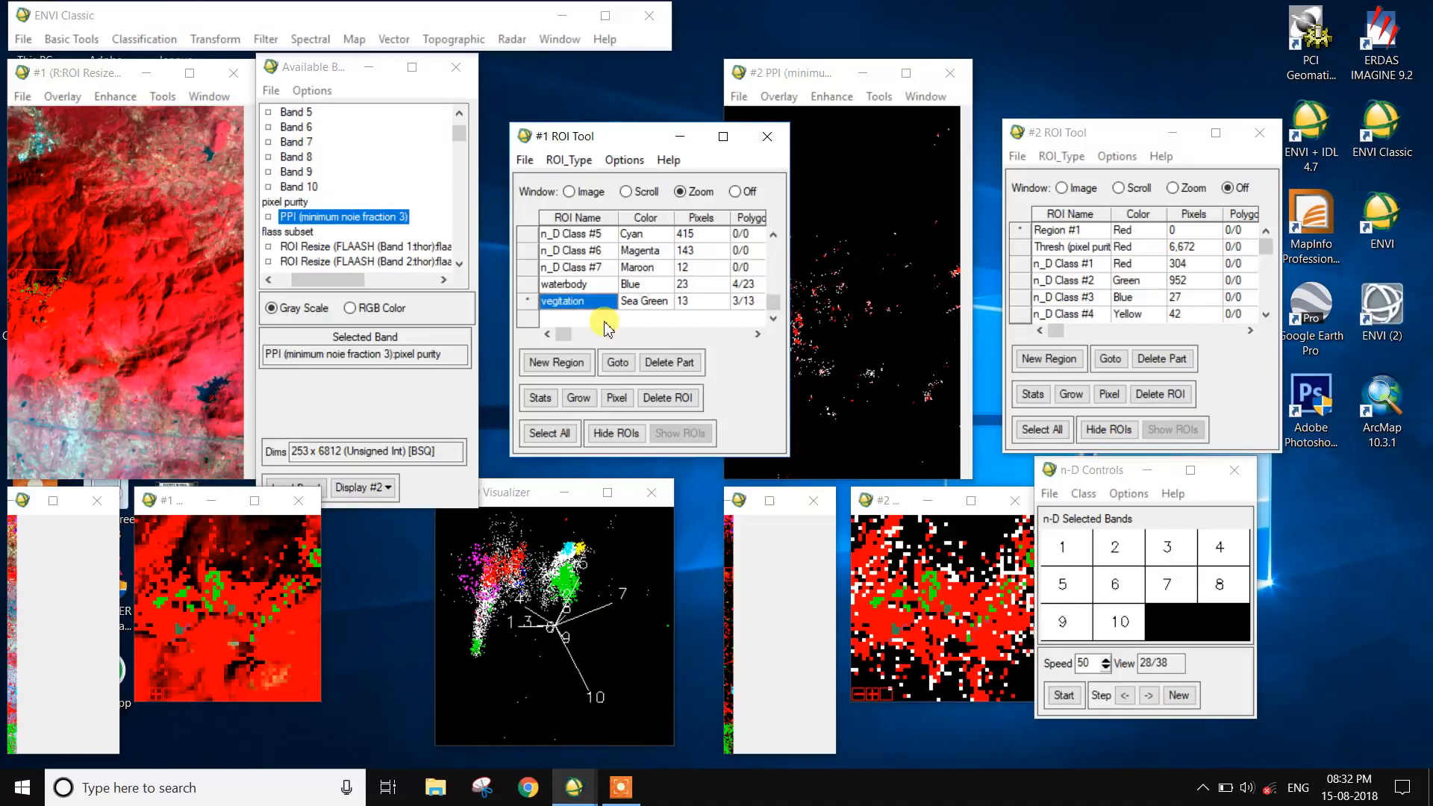
pyautogui.click(526, 161)
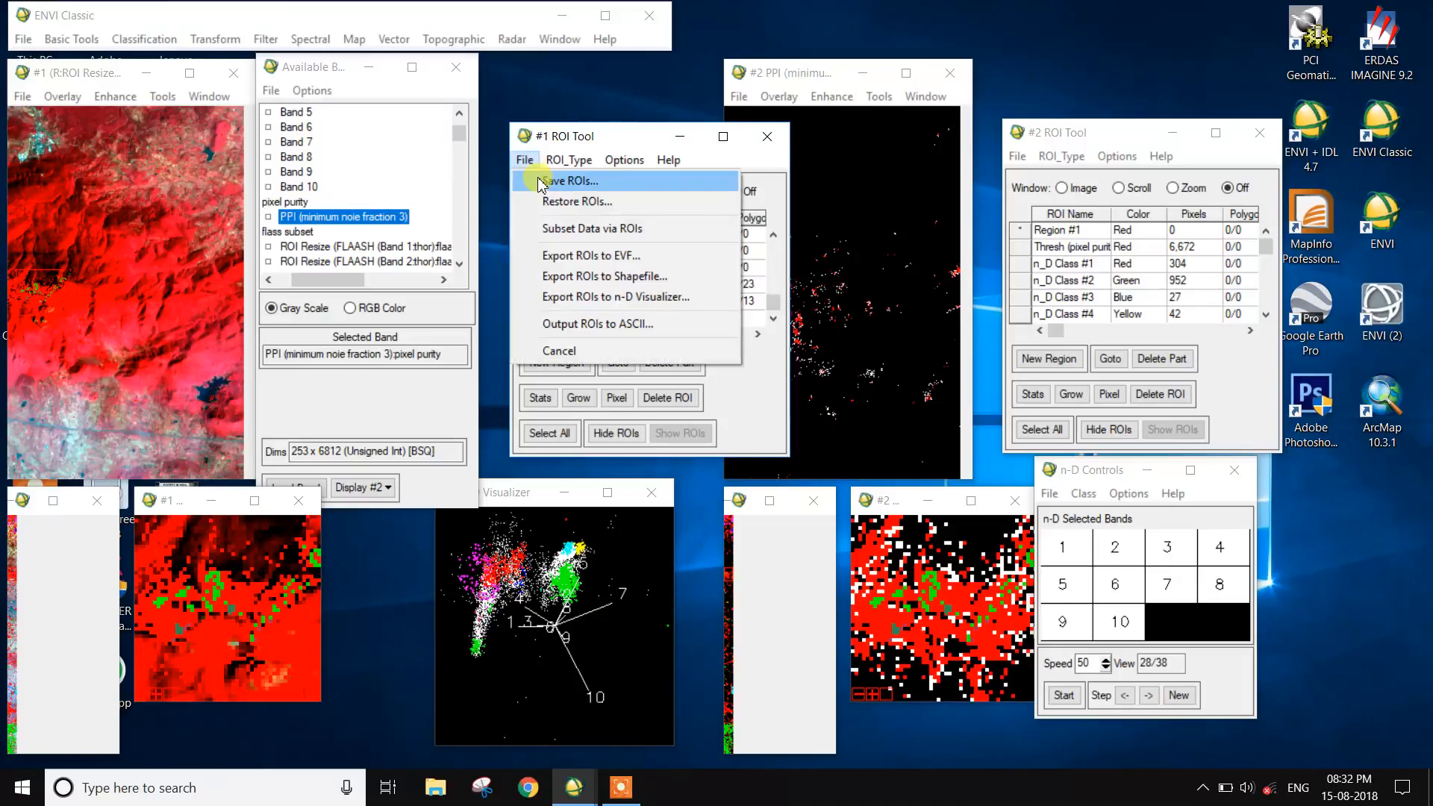
pyautogui.click(541, 182)
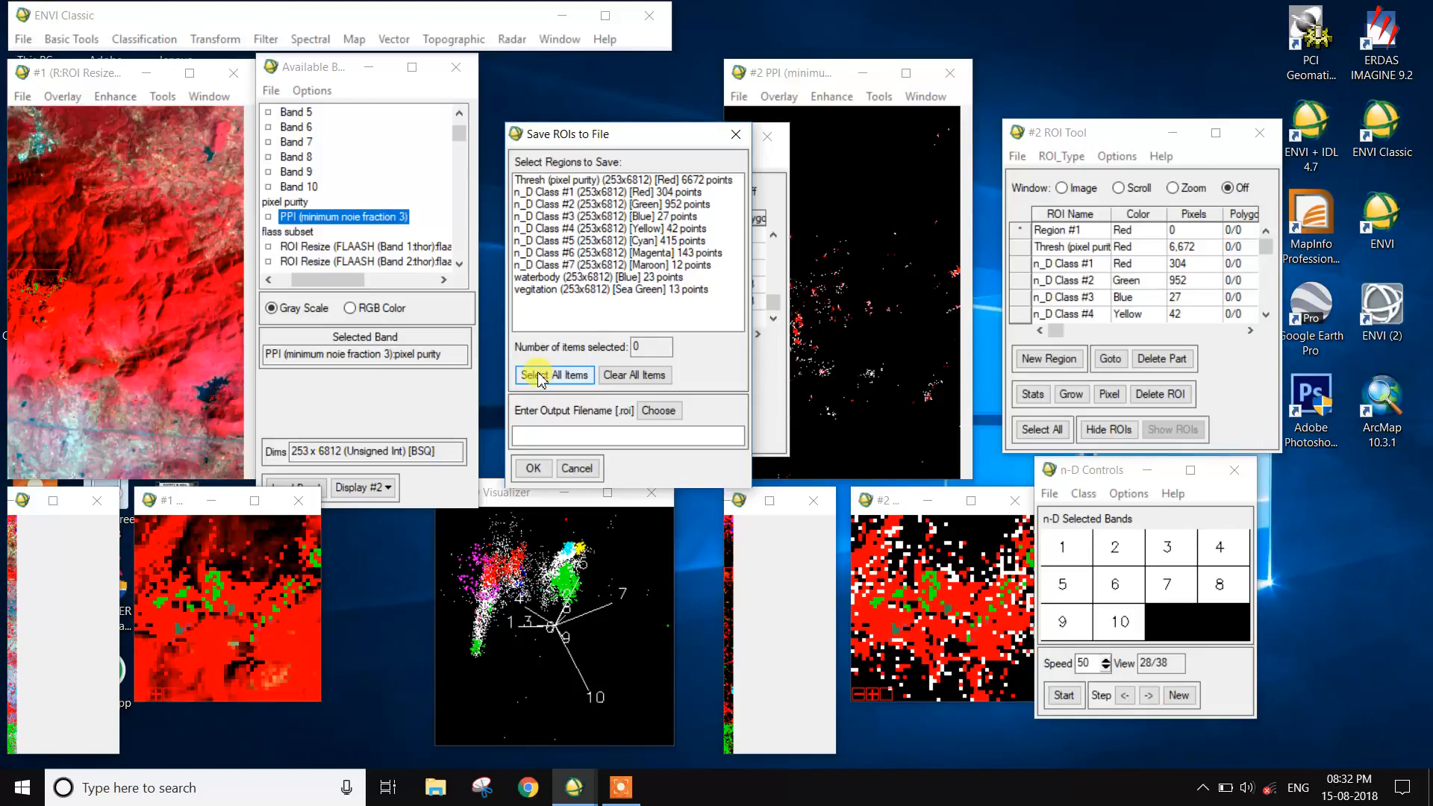
pyautogui.click(618, 288)
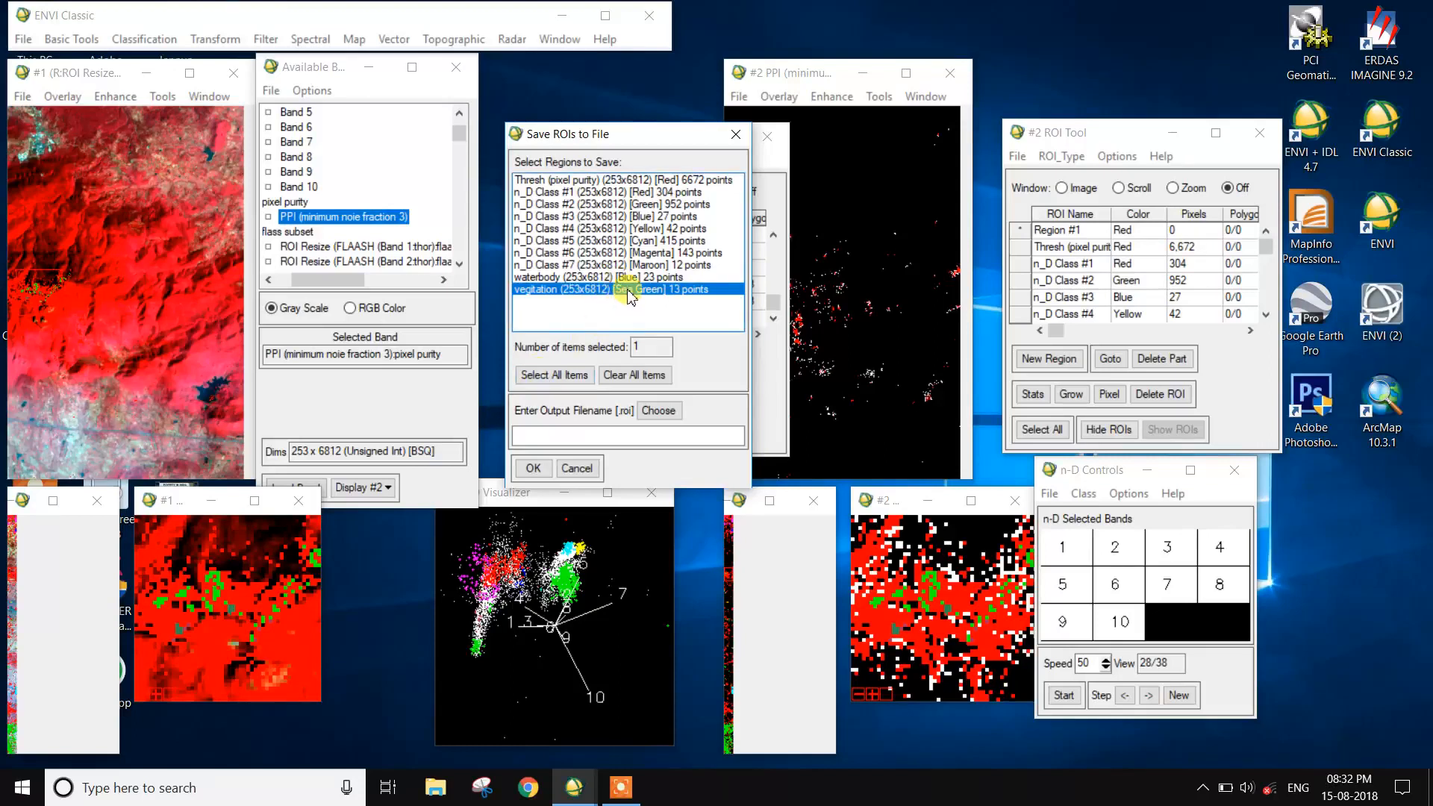
pyautogui.keyDown('ctrl'); pyautogui.click(630, 277); pyautogui.keyUp('ctrl')
pyautogui.moveTo(628, 139); pyautogui.dragTo(966, 195)
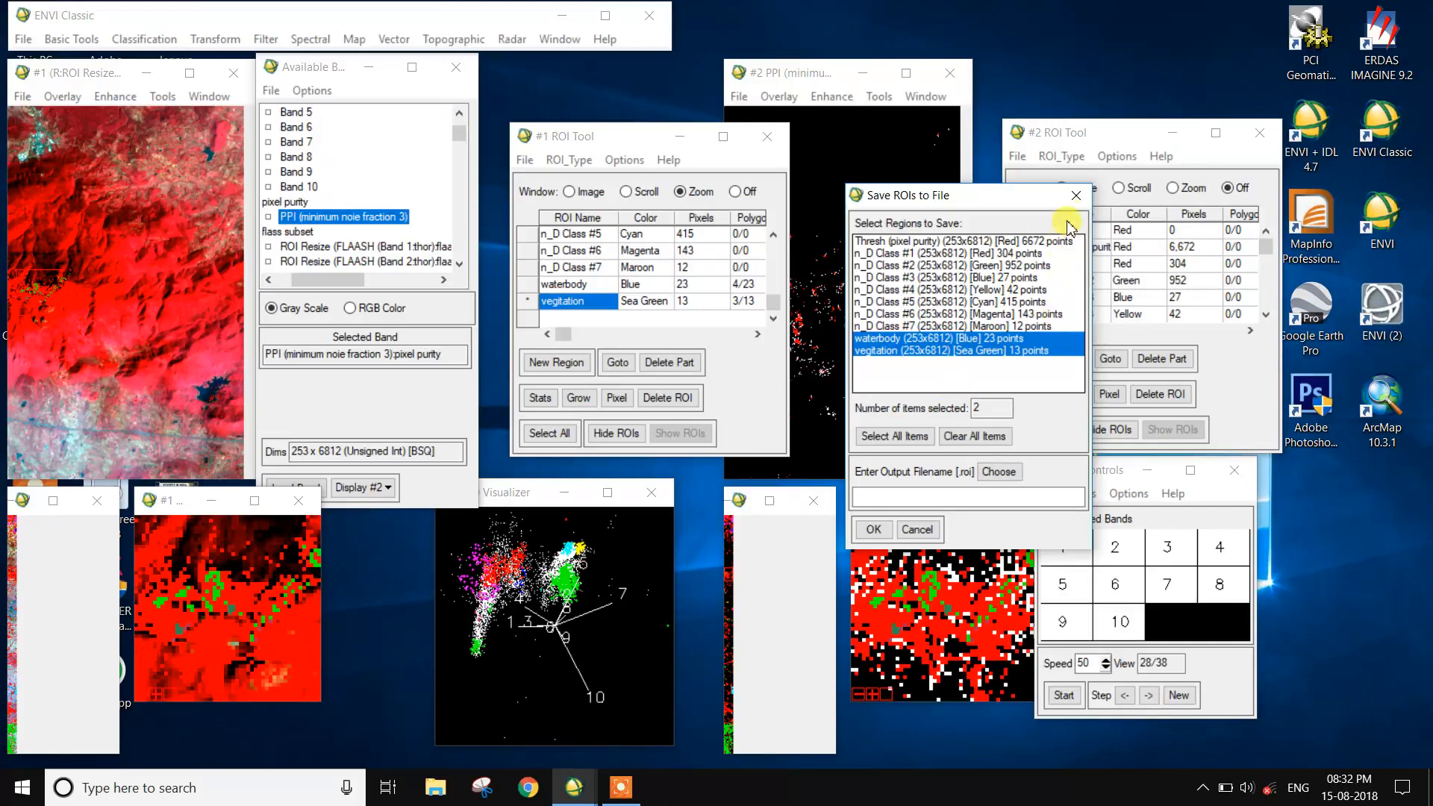
pyautogui.click(1076, 195)
# - Set the color of the vegitation region to Green
pyautogui.click(669, 312)
pyautogui.rightClick(666, 310)
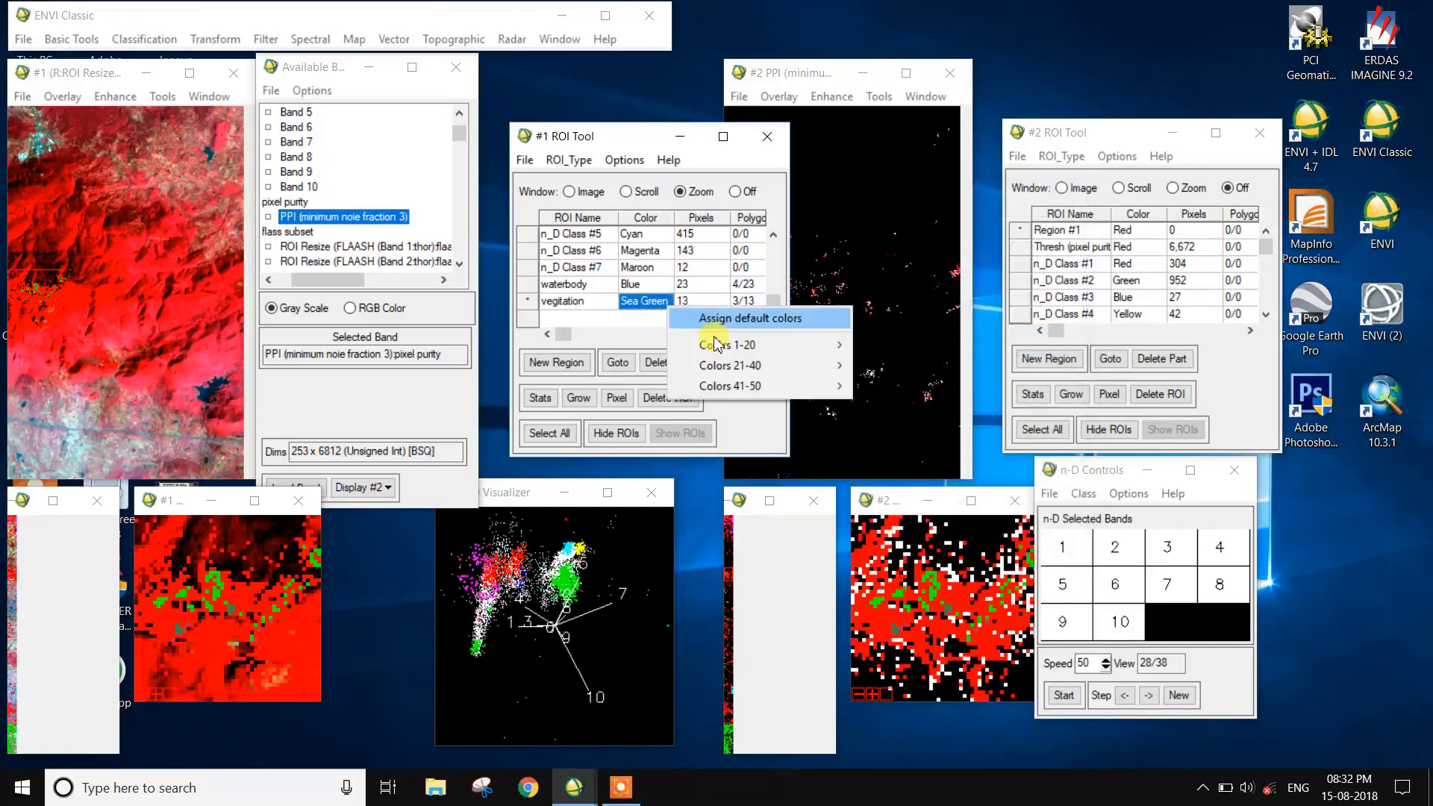
pyautogui.moveTo(791, 345)
pyautogui.click(888, 406)
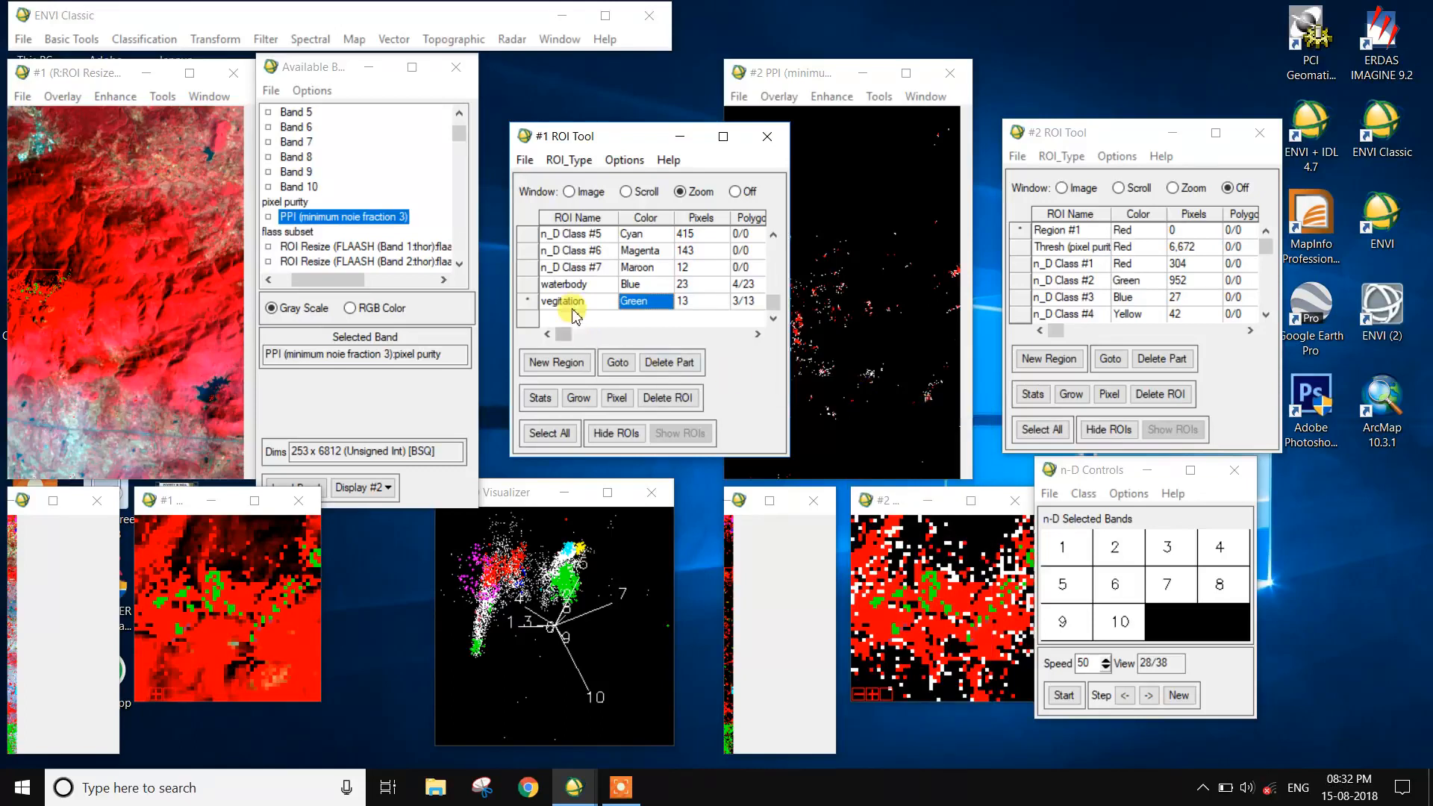
# - Save the waterbody and vegitation regions to an ROI file named signature78 in the hyper folder
pyautogui.click(525, 161)
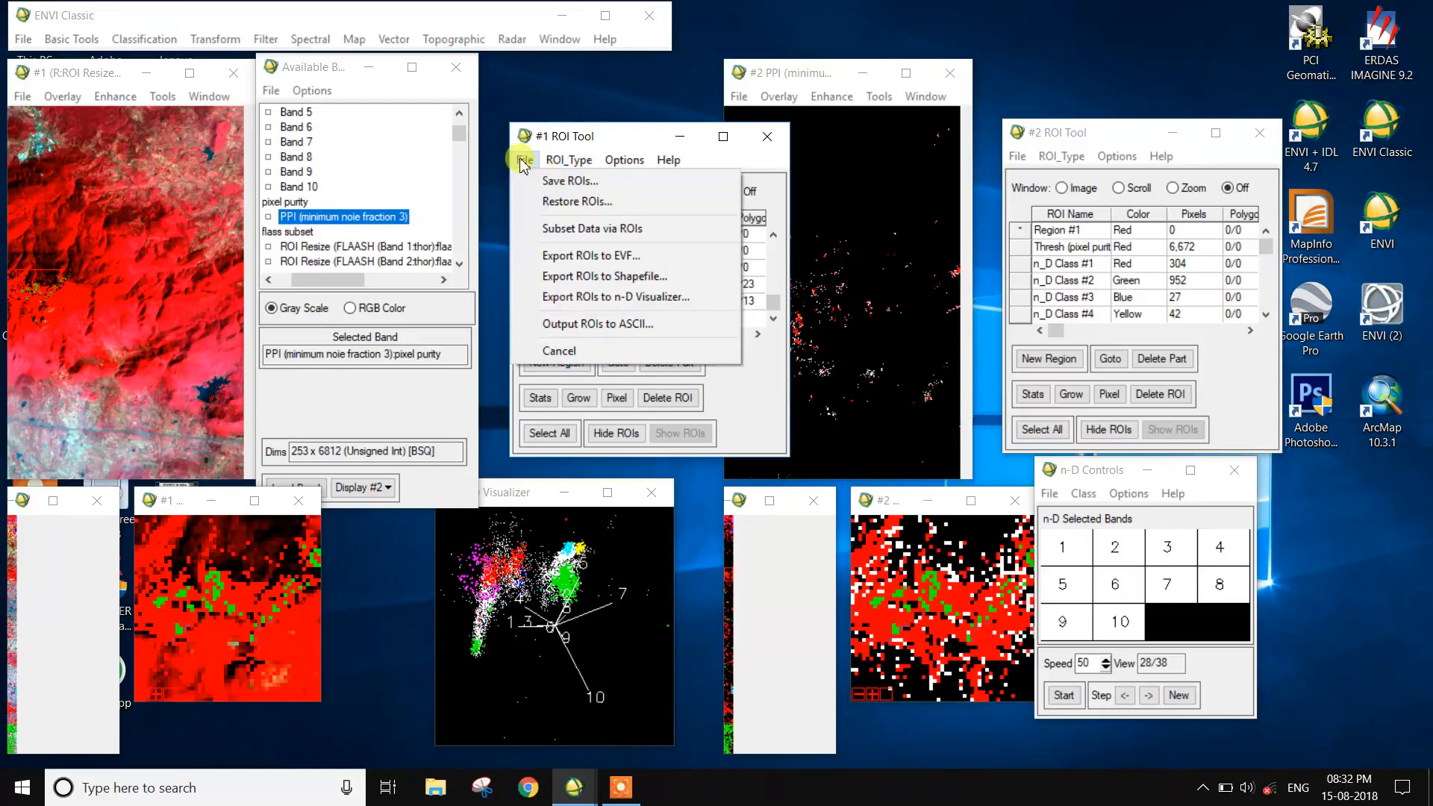
pyautogui.click(539, 177)
pyautogui.moveTo(582, 277); pyautogui.dragTo(608, 326)
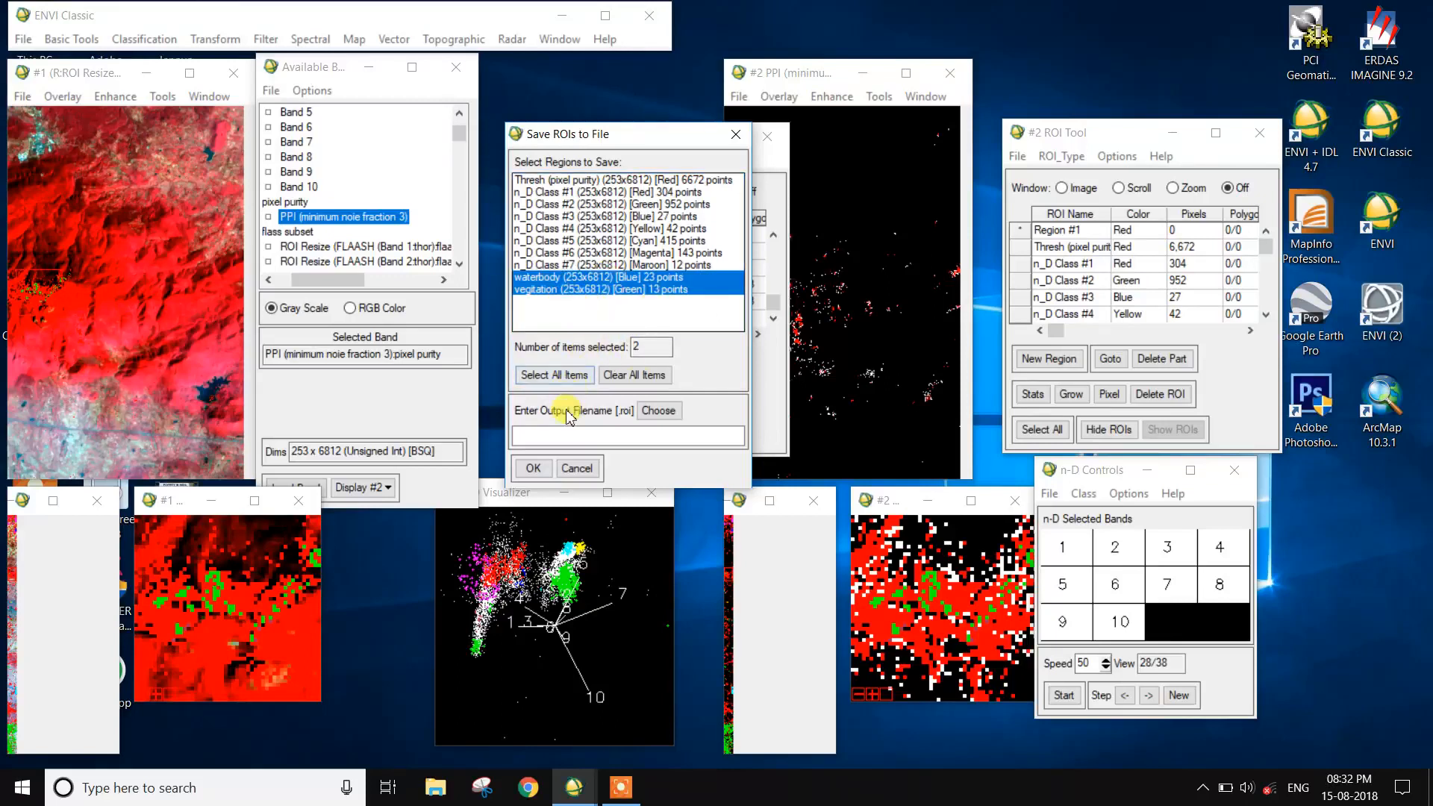
pyautogui.click(655, 412)
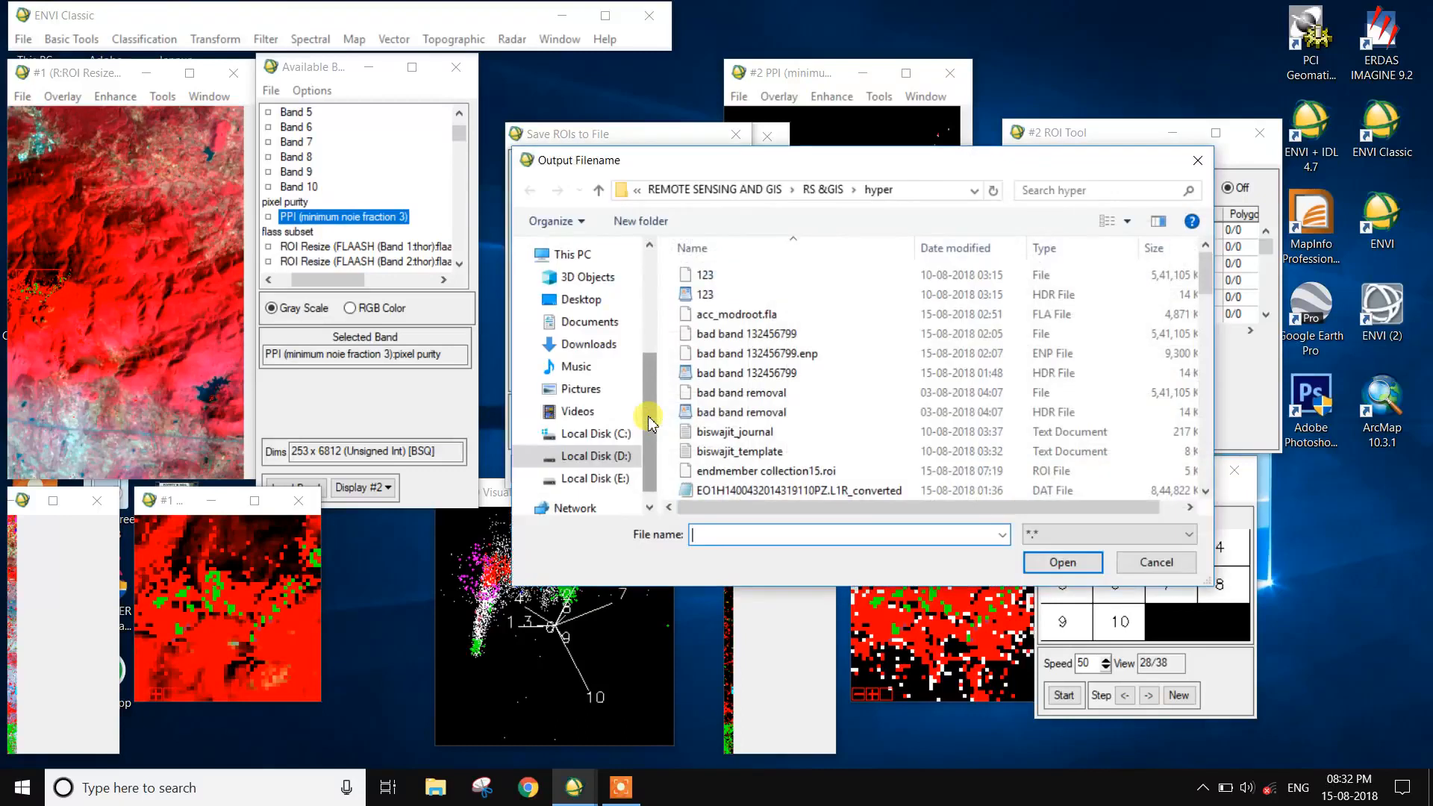
pyautogui.scroll(-3, 702, 496)
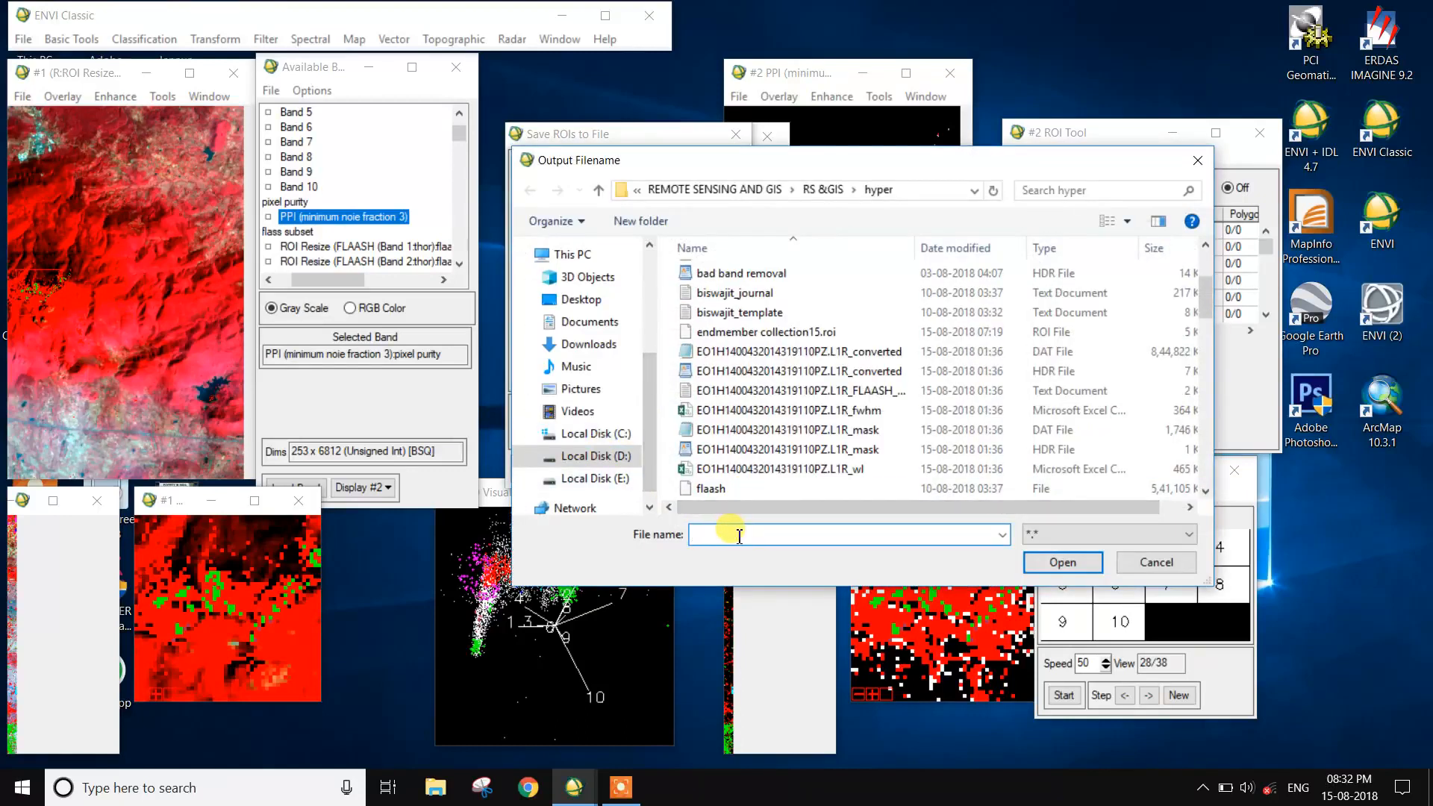
pyautogui.write('signatur')
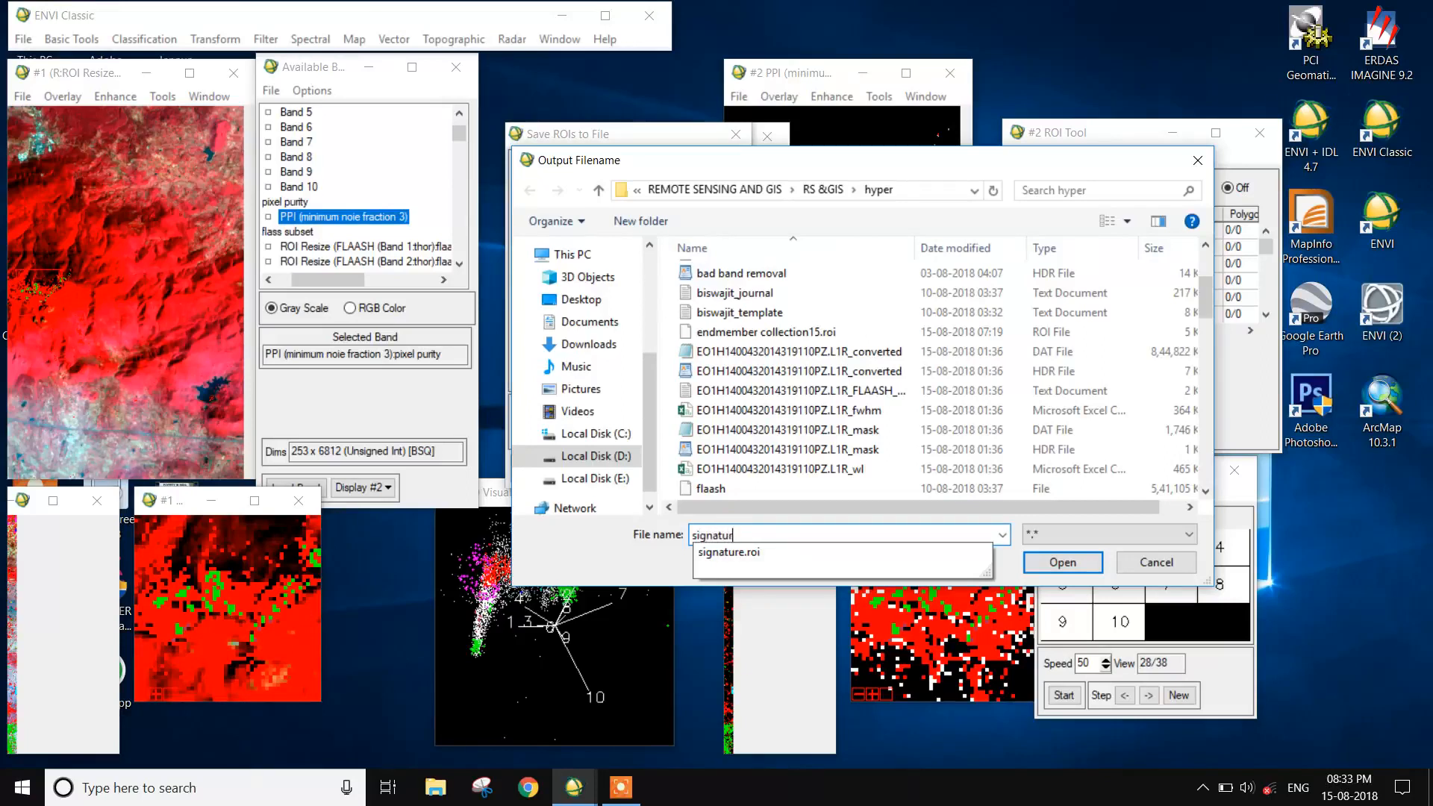
pyautogui.write('e10')
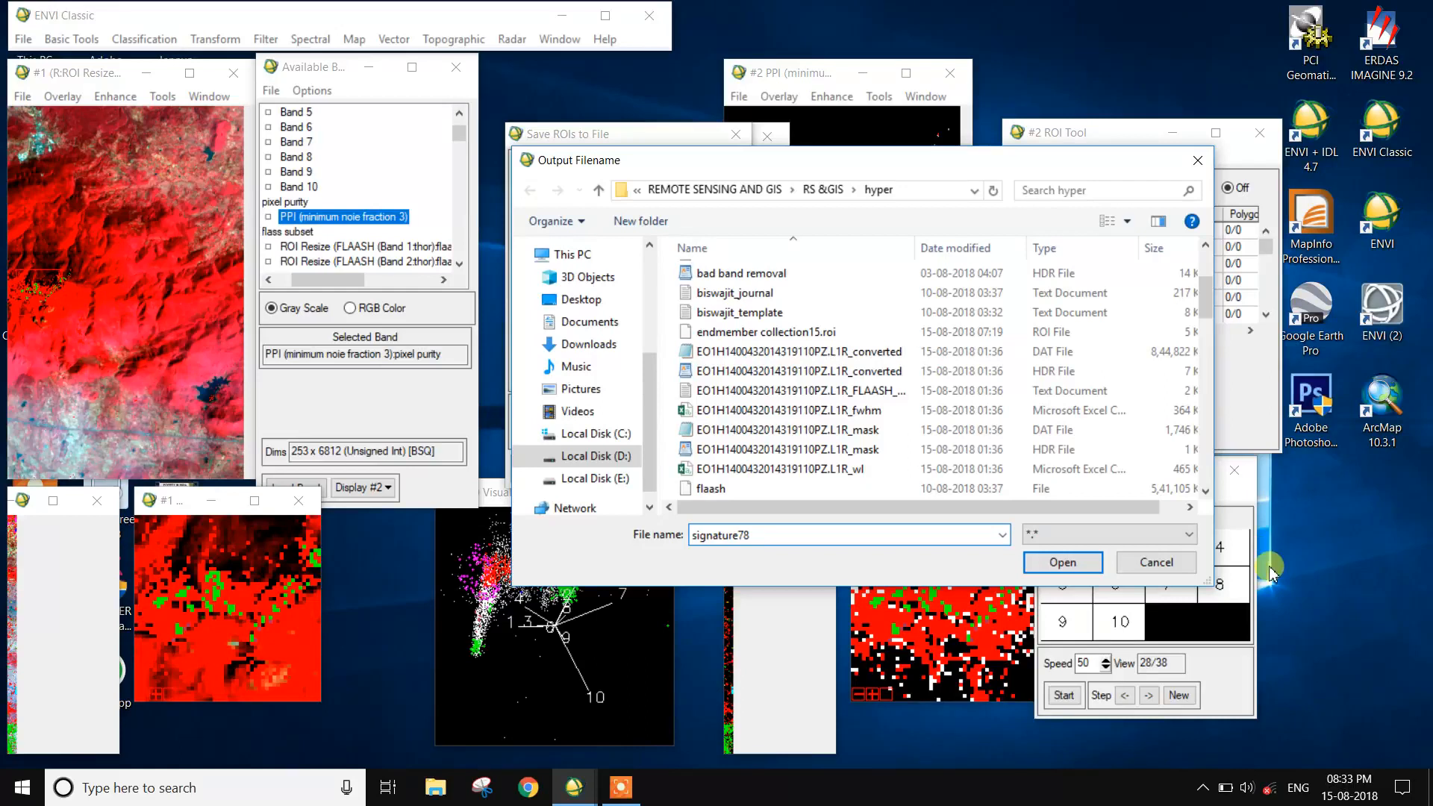
pyautogui.click(1088, 564)
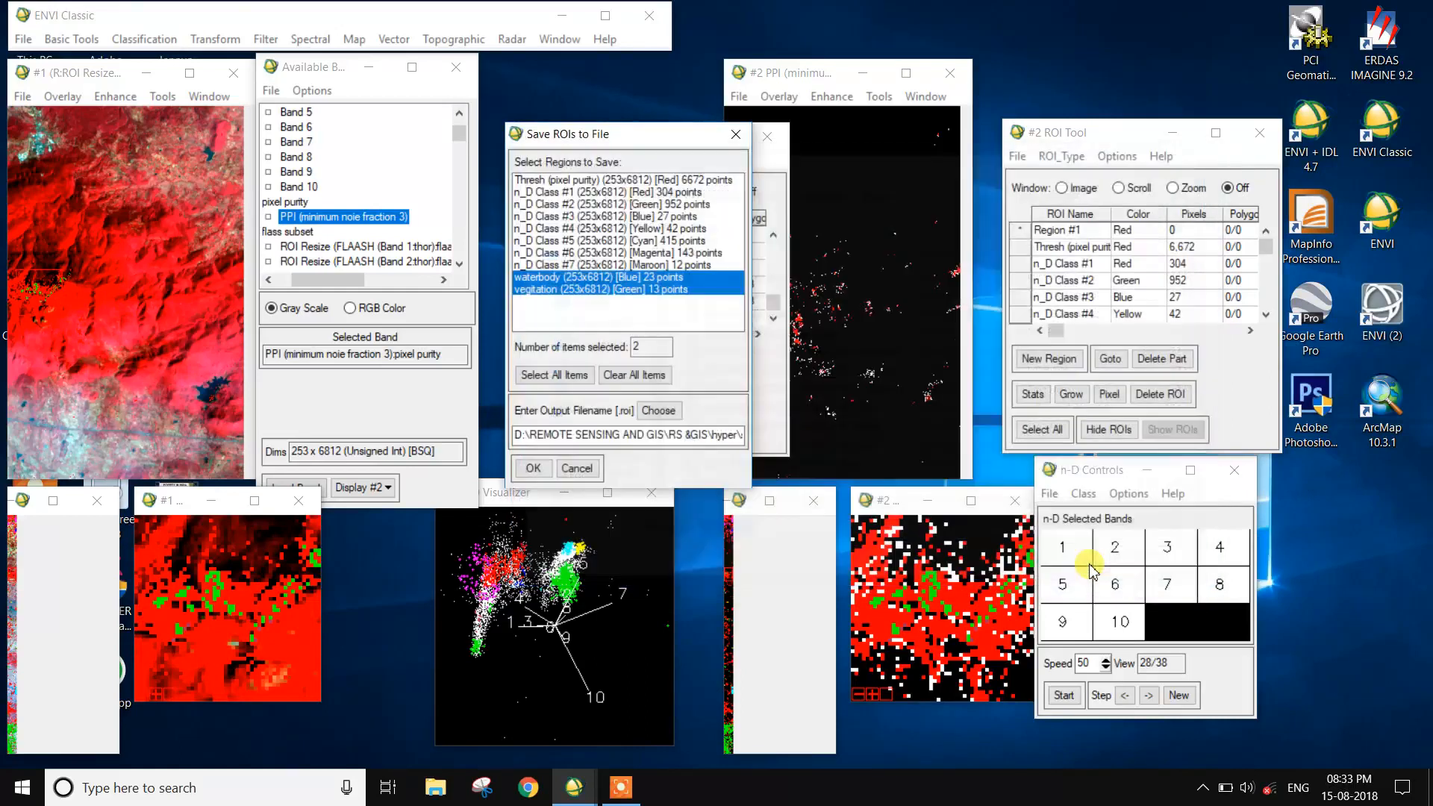
pyautogui.click(528, 468)
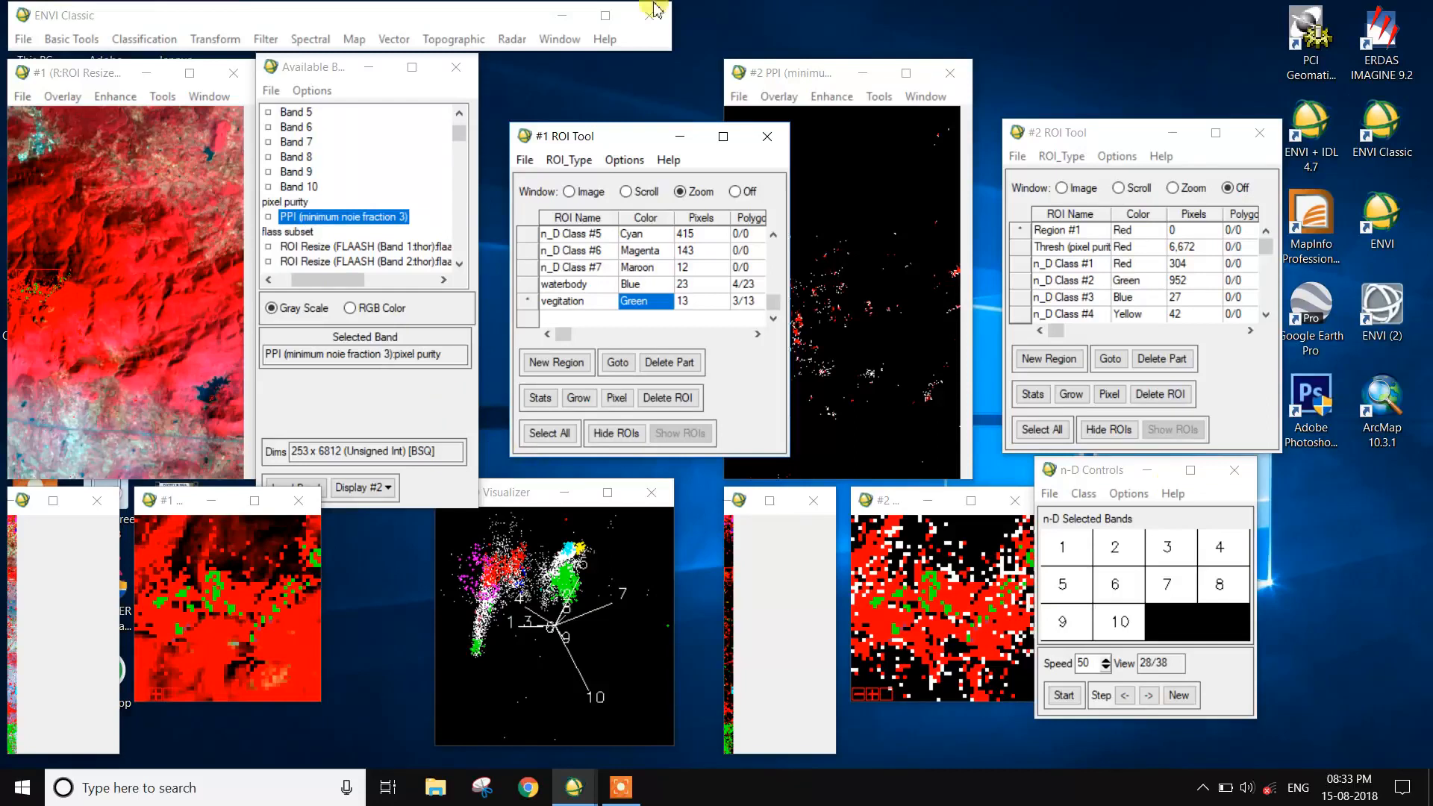
# - Start a Spectral Angle Mapper classification with flass subset as the input file, using the full scene and all bands
pyautogui.click(314, 43)
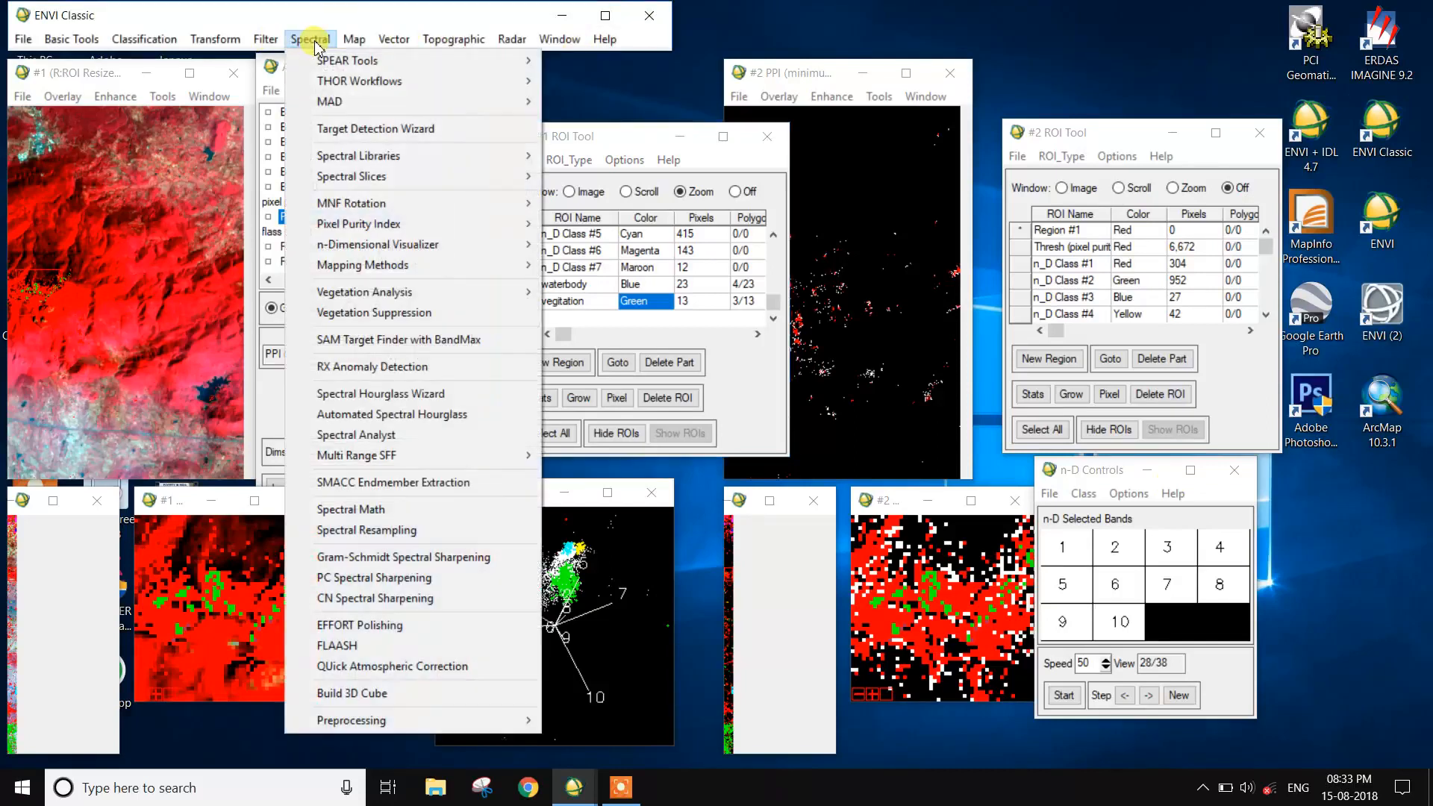
pyautogui.moveTo(373, 276)
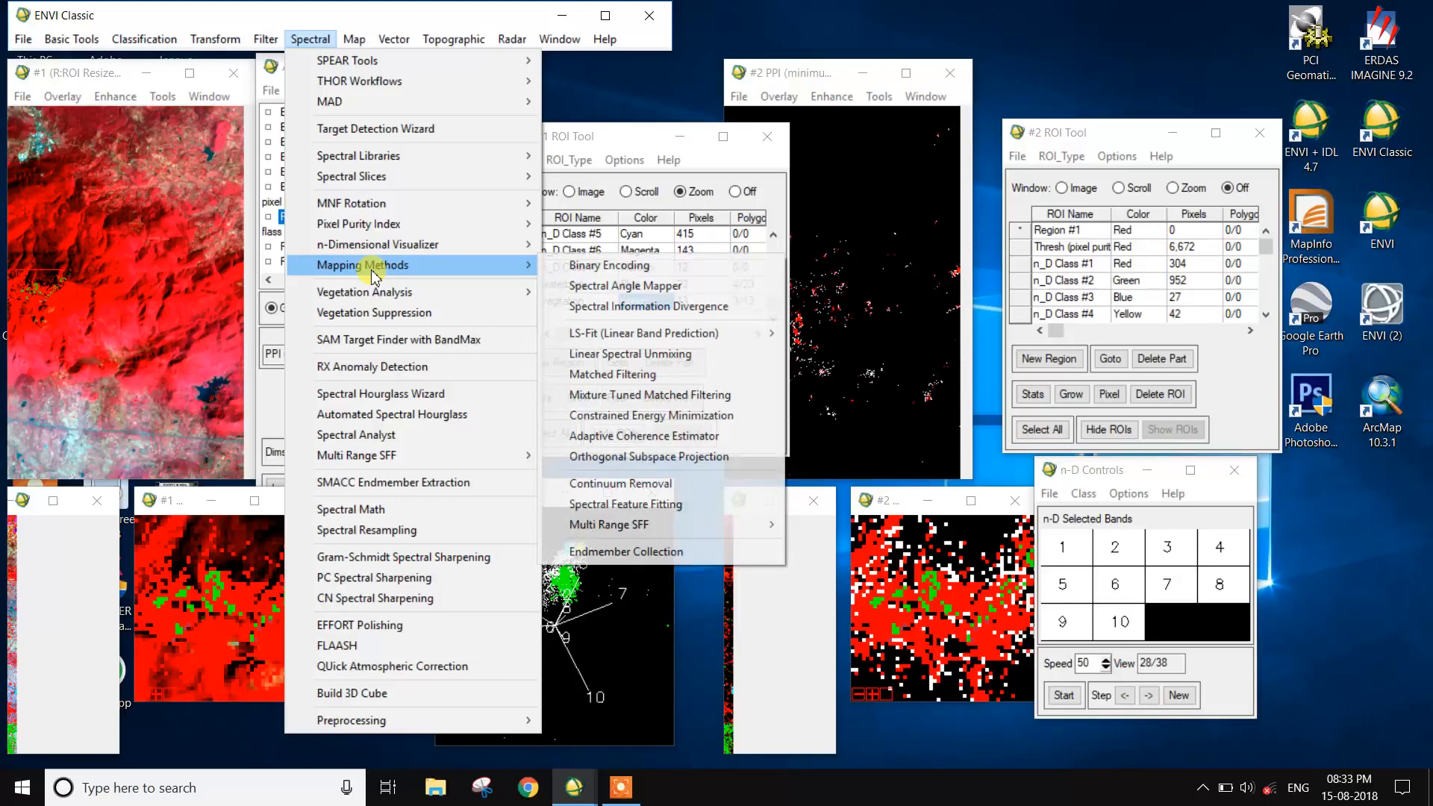
pyautogui.click(615, 285)
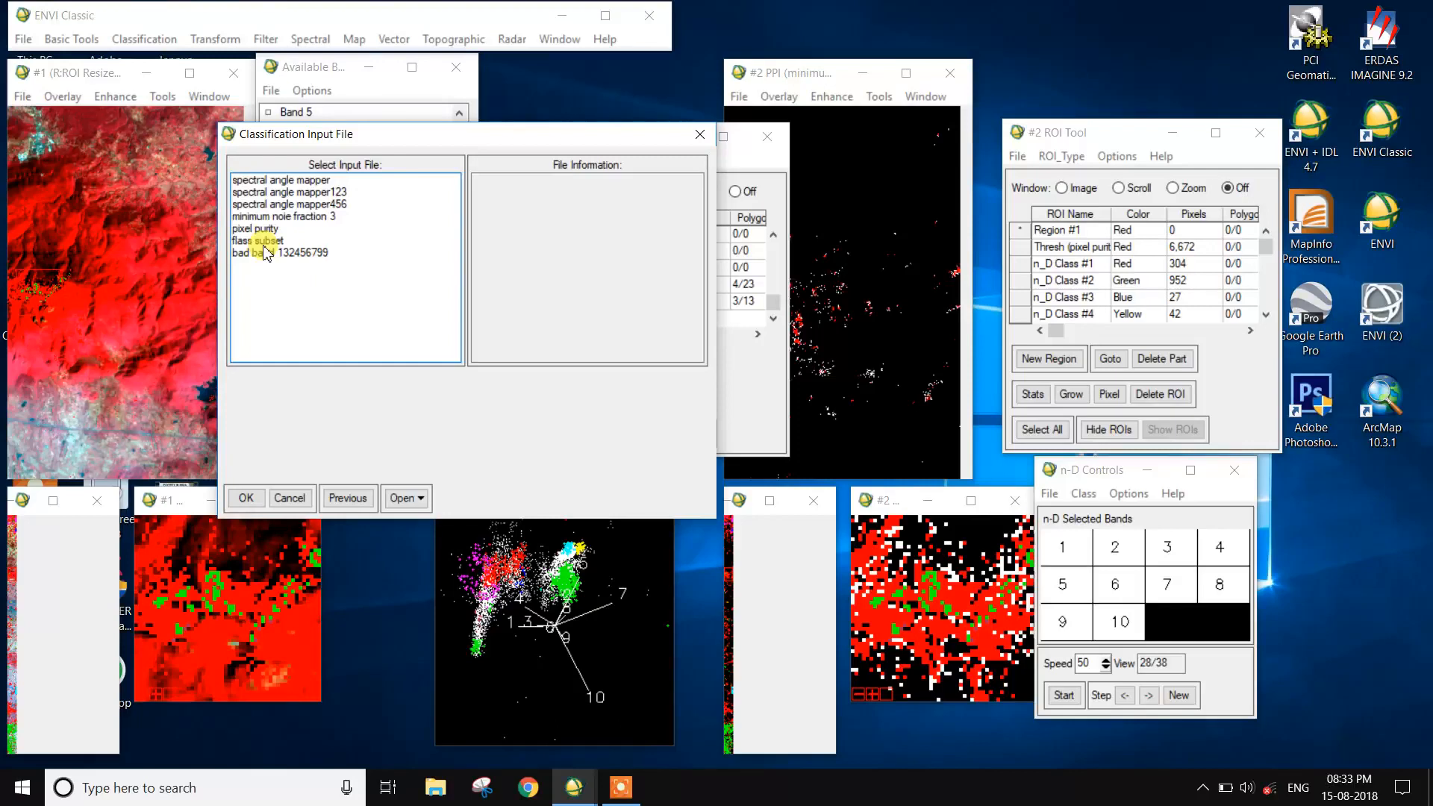
pyautogui.click(261, 240)
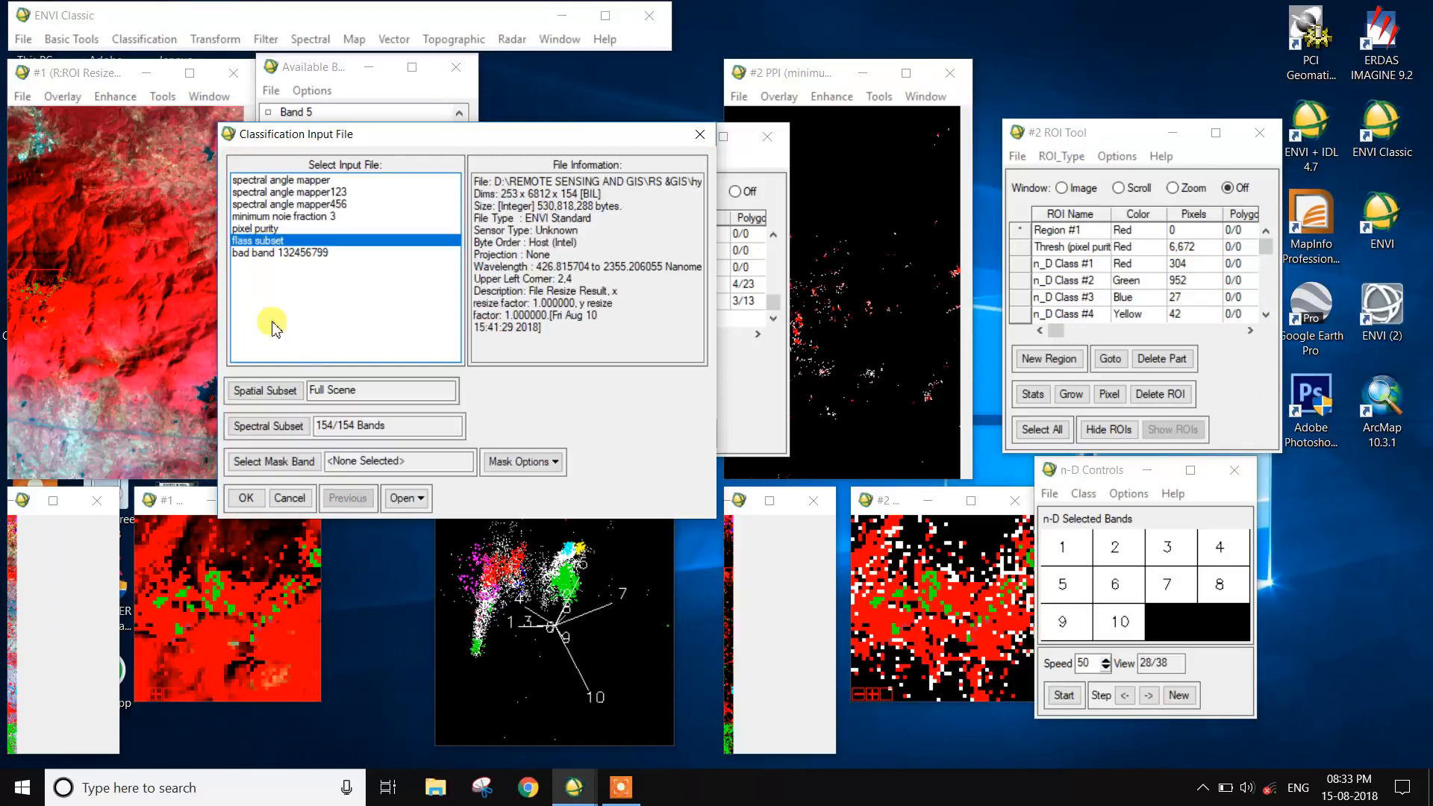
pyautogui.click(246, 498)
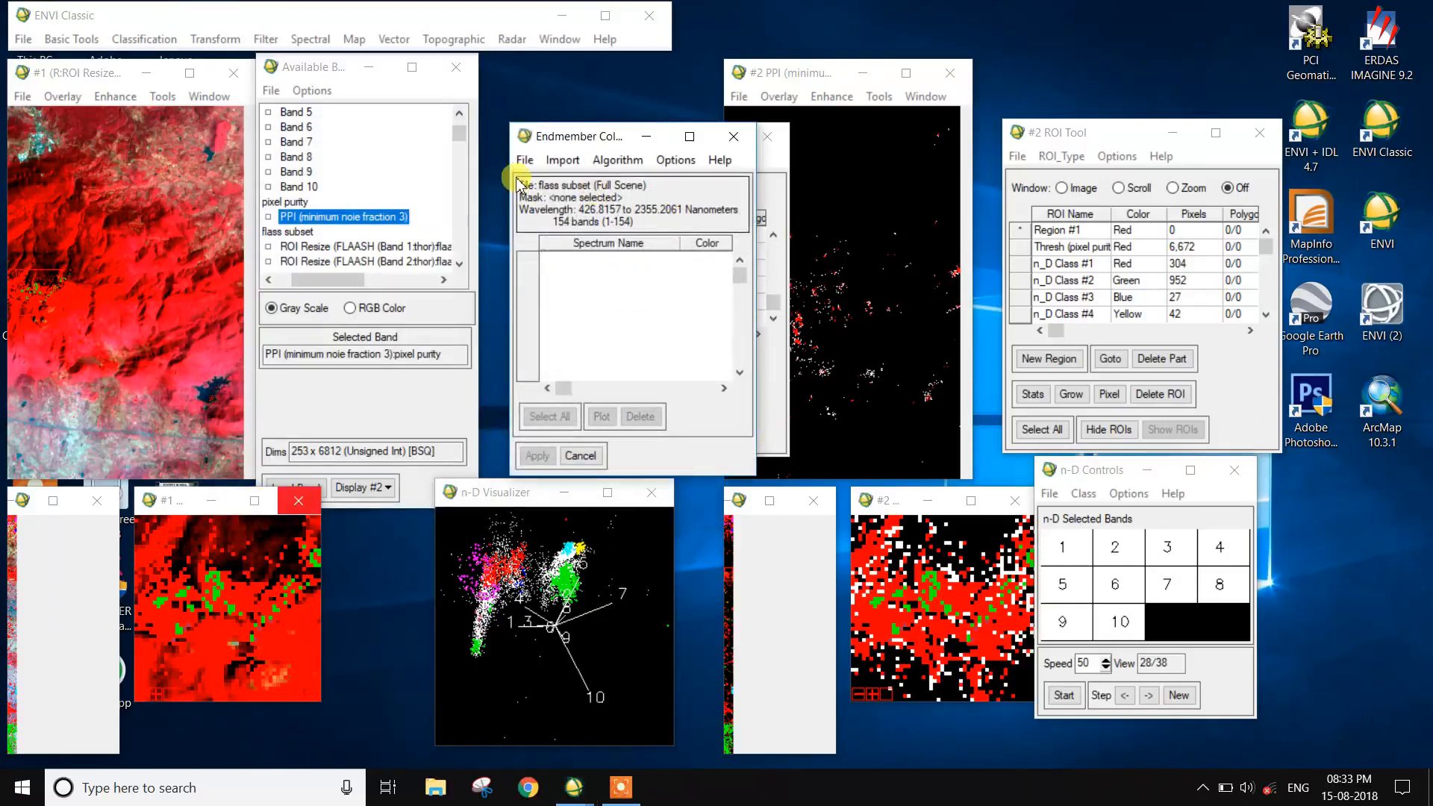
# - Import the waterbody and vegitation ROIs from the input file as endmembers, select both spectra and apply them to the classification
pyautogui.click(562, 160)
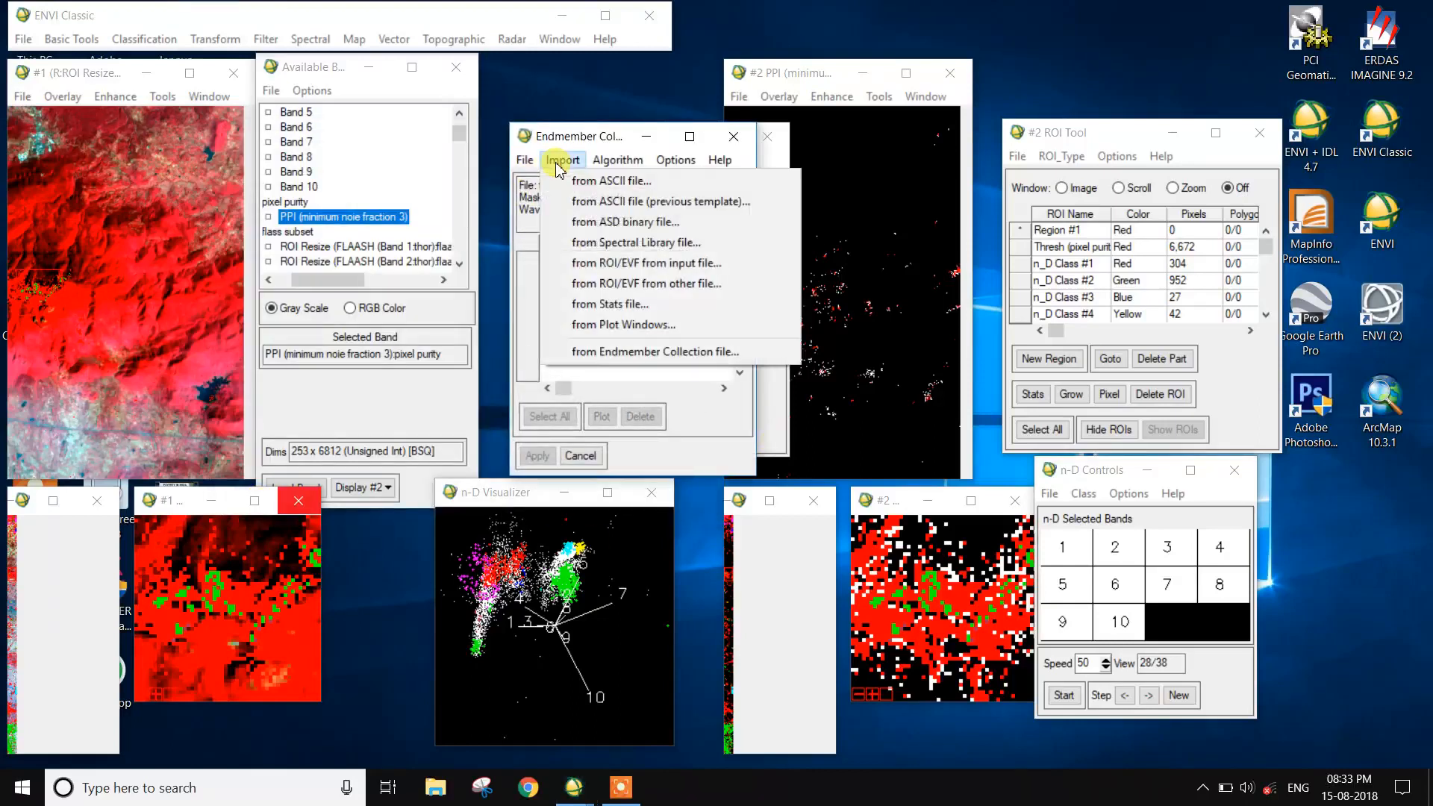
pyautogui.click(618, 267)
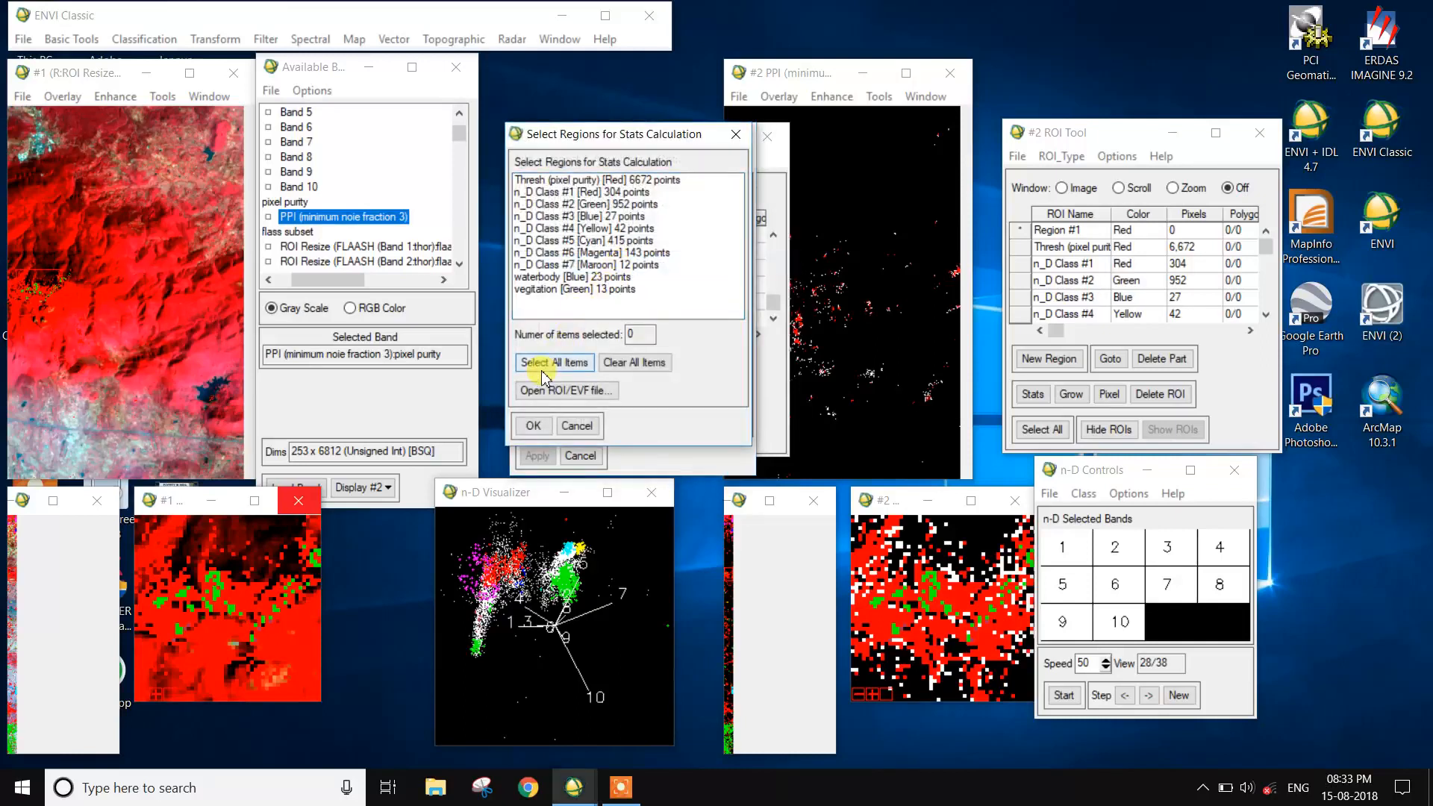
pyautogui.click(567, 289)
pyautogui.click(567, 277)
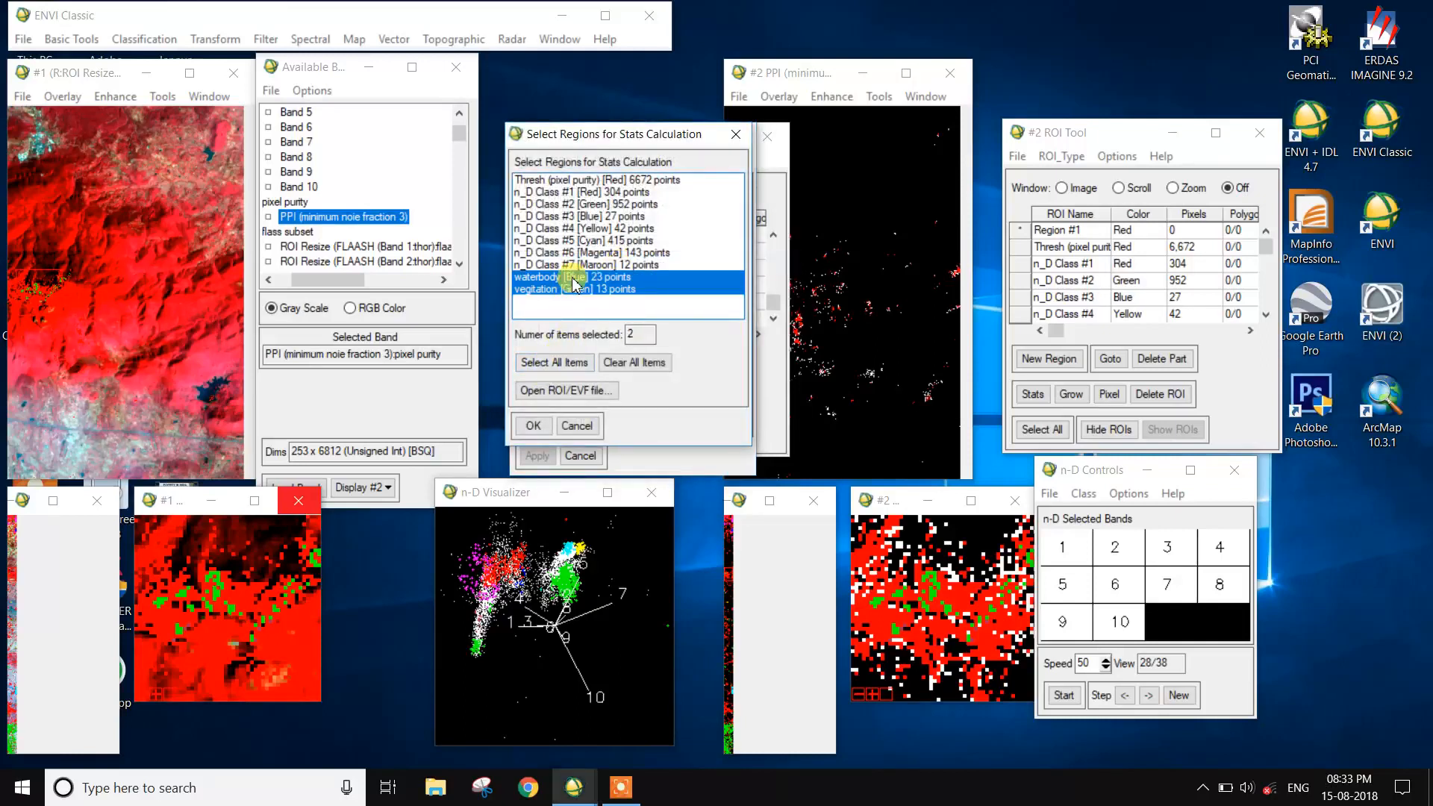
pyautogui.click(535, 426)
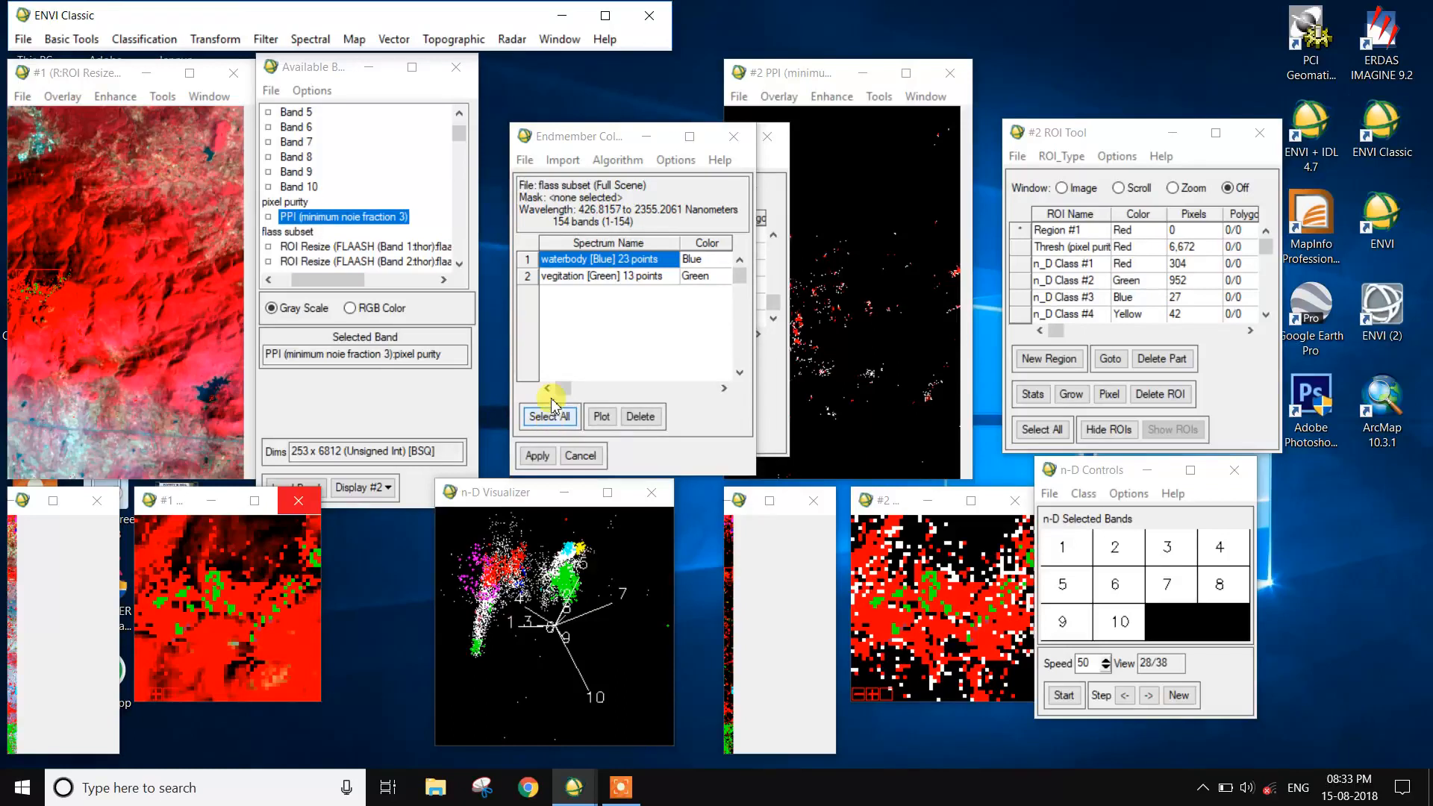
pyautogui.click(544, 417)
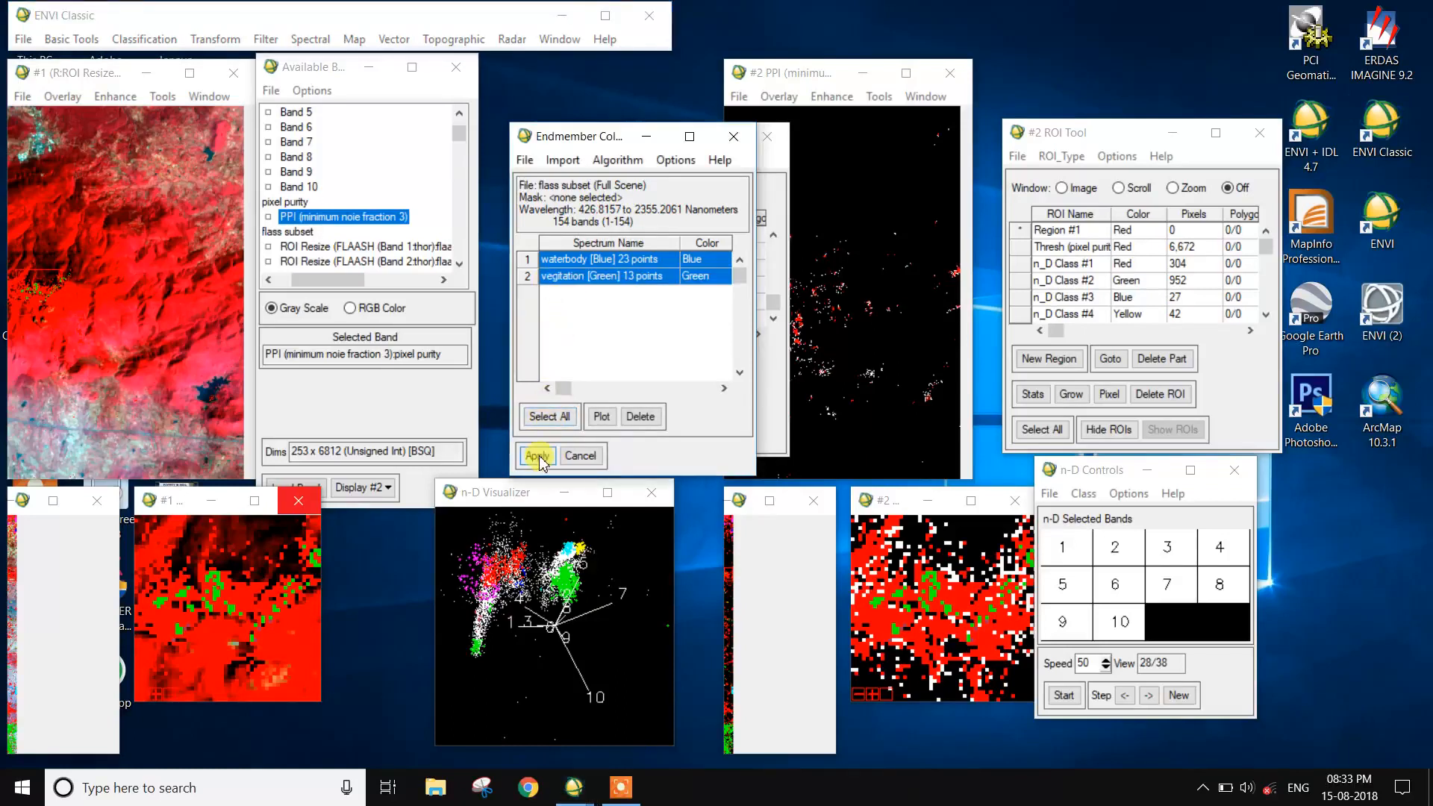
pyautogui.click(536, 455)
# - Set the maximum angle to 0.3 radians and name the classification output file sam in the hyper folder
pyautogui.click(670, 230)
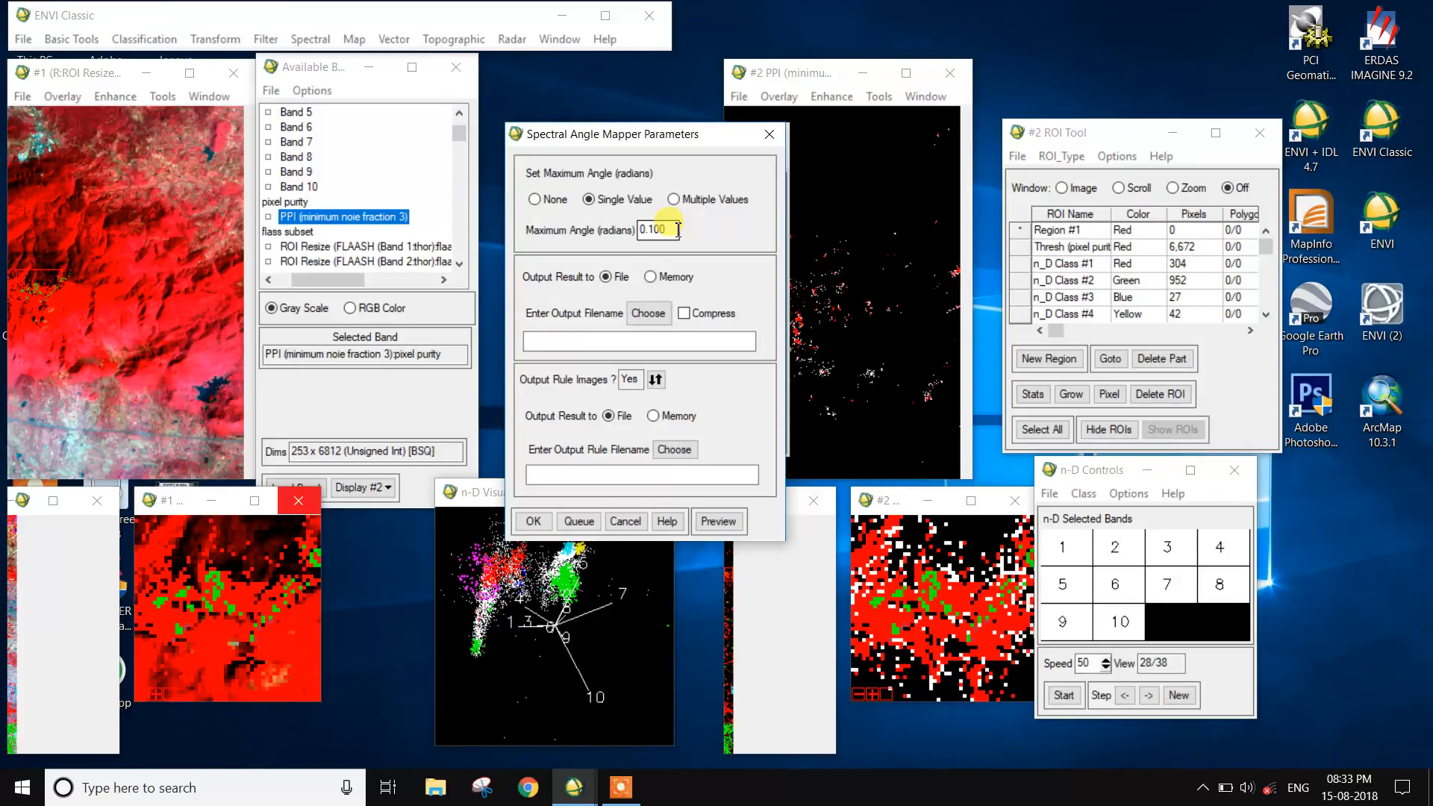
pyautogui.moveTo(673, 232)
pyautogui.mouseDown()
pyautogui.moveTo(655, 230)
pyautogui.moveTo(673, 238)
pyautogui.mouseUp()
pyautogui.write('3')
pyautogui.click(646, 312)
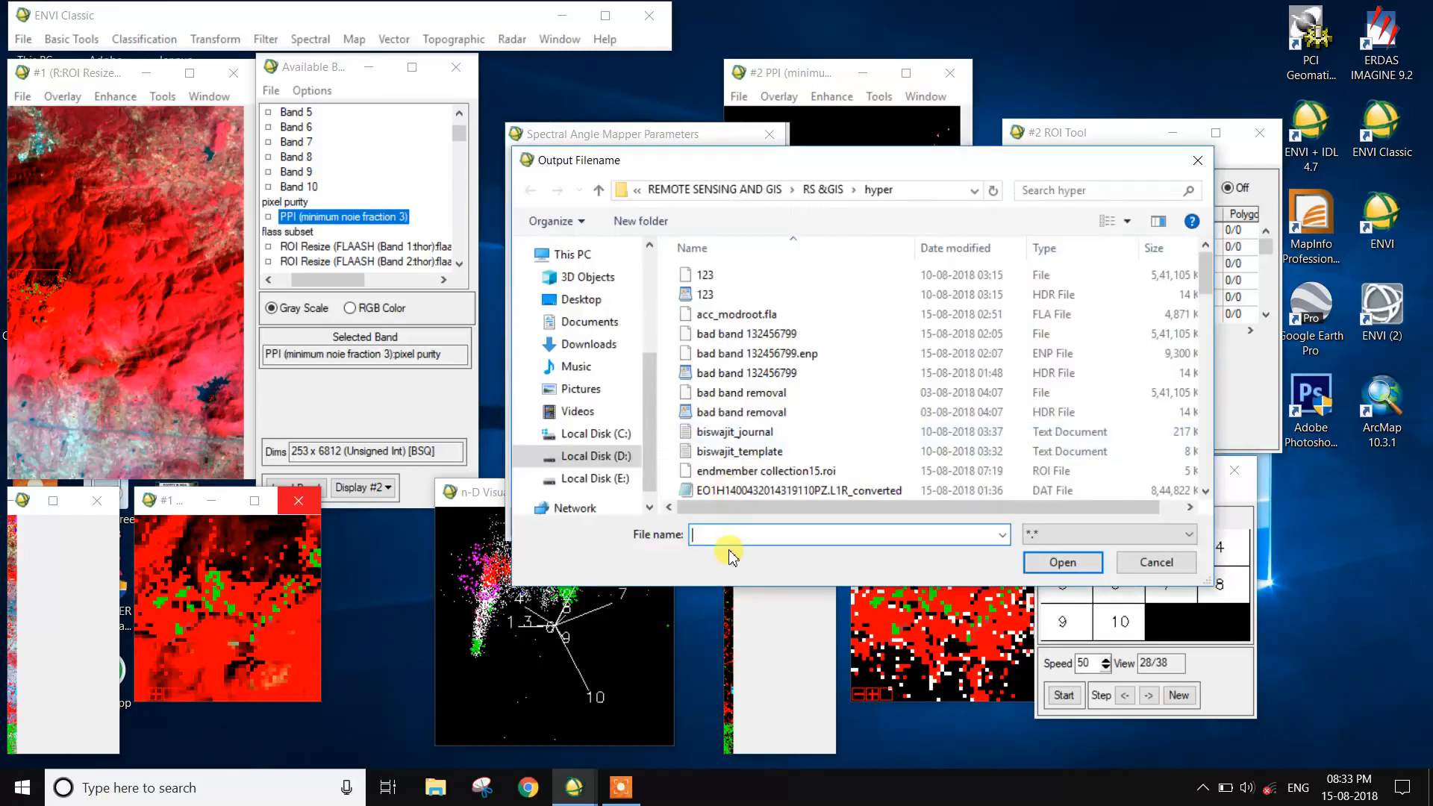
pyautogui.write('sa')
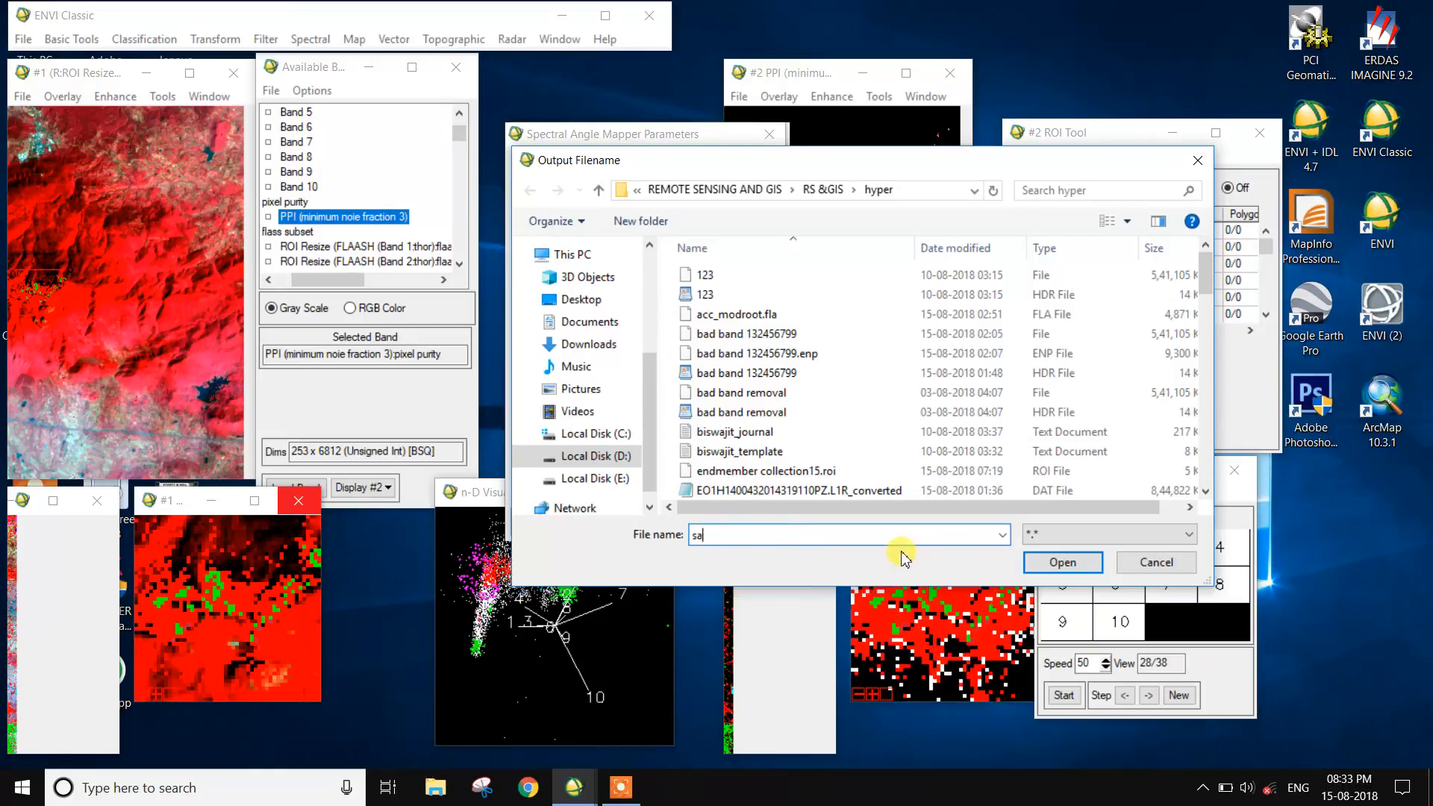
pyautogui.write('n')
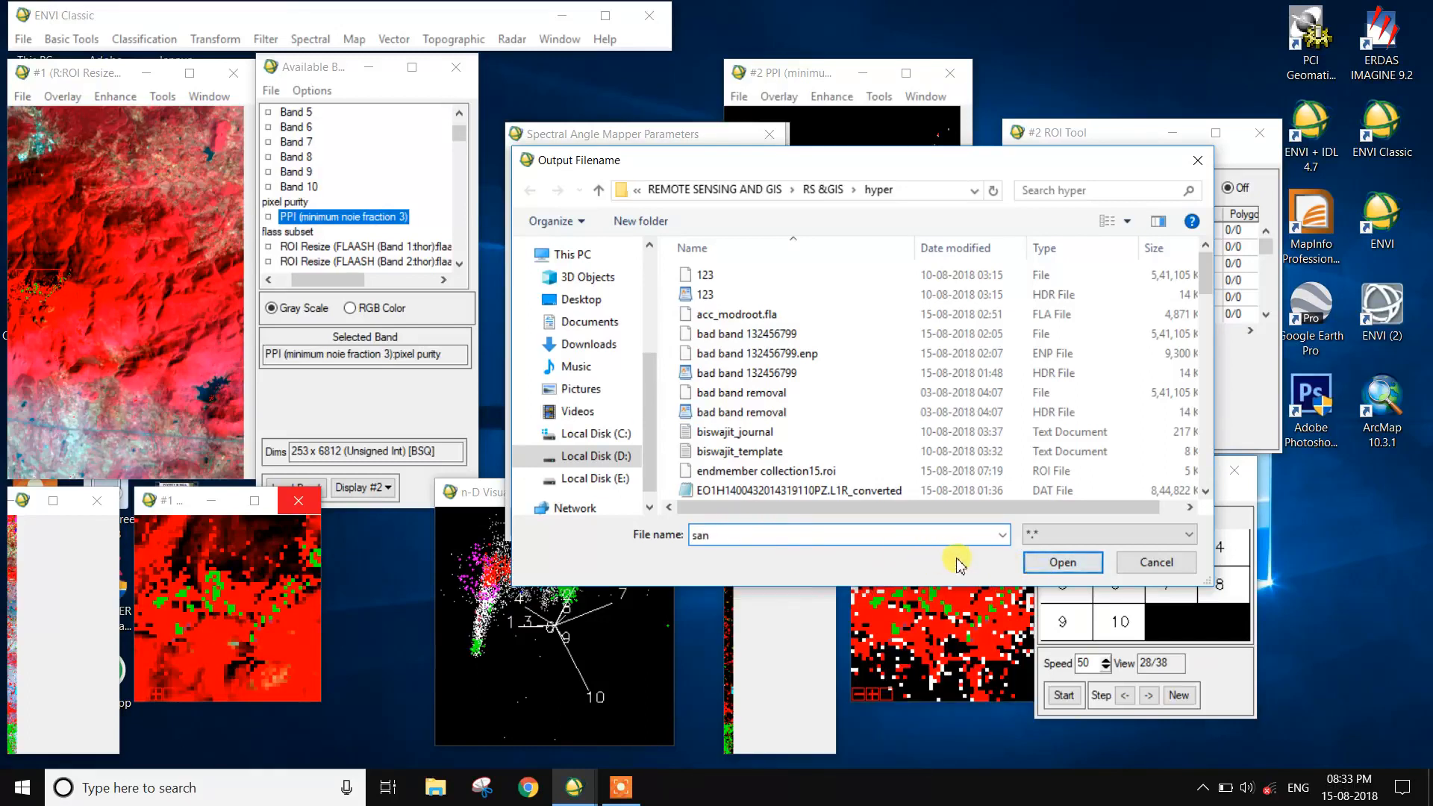
pyautogui.click(1057, 564)
# - Name the output rule file sam1 in the hyper folder and run the Spectral Angle Mapper classification
pyautogui.click(674, 449)
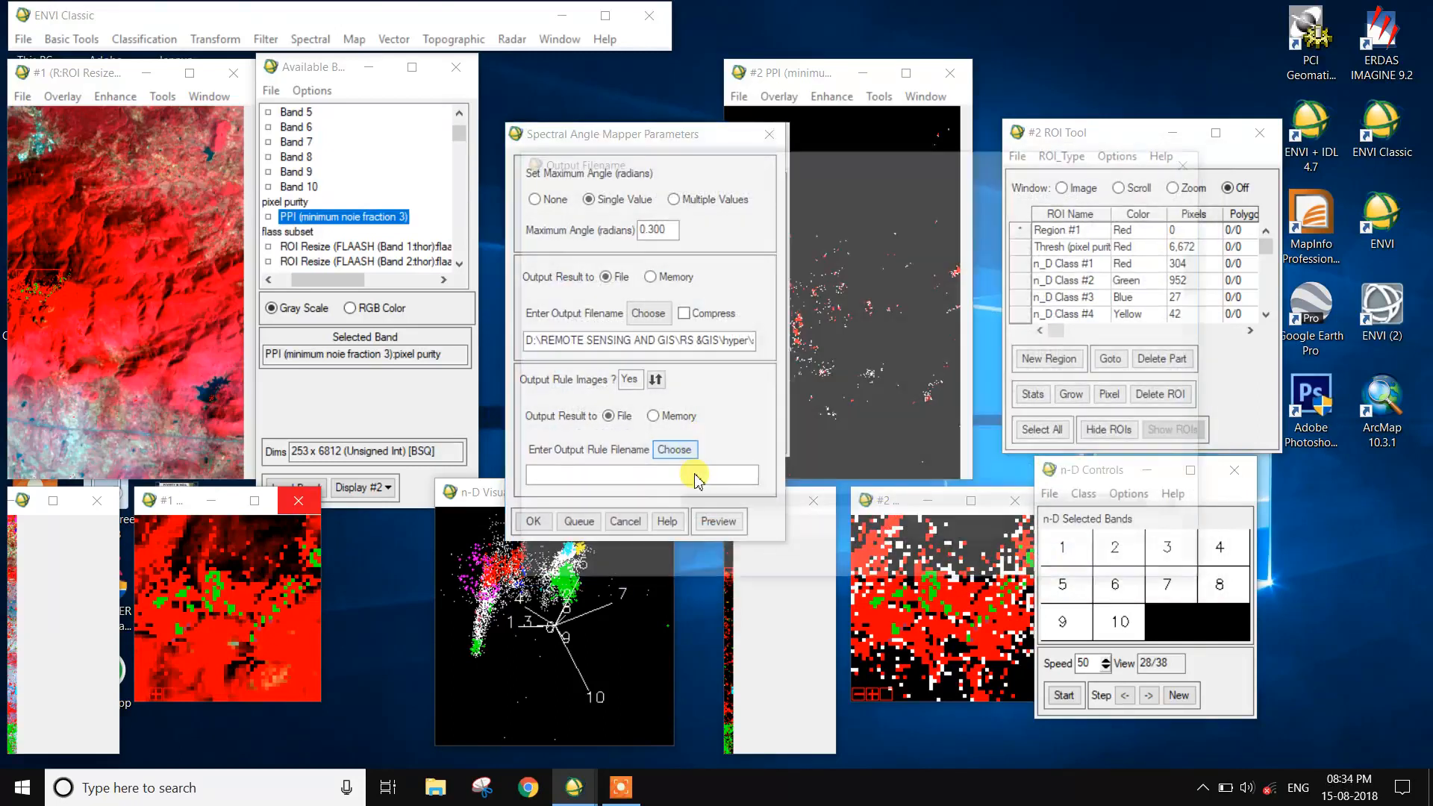
pyautogui.write('sam1')
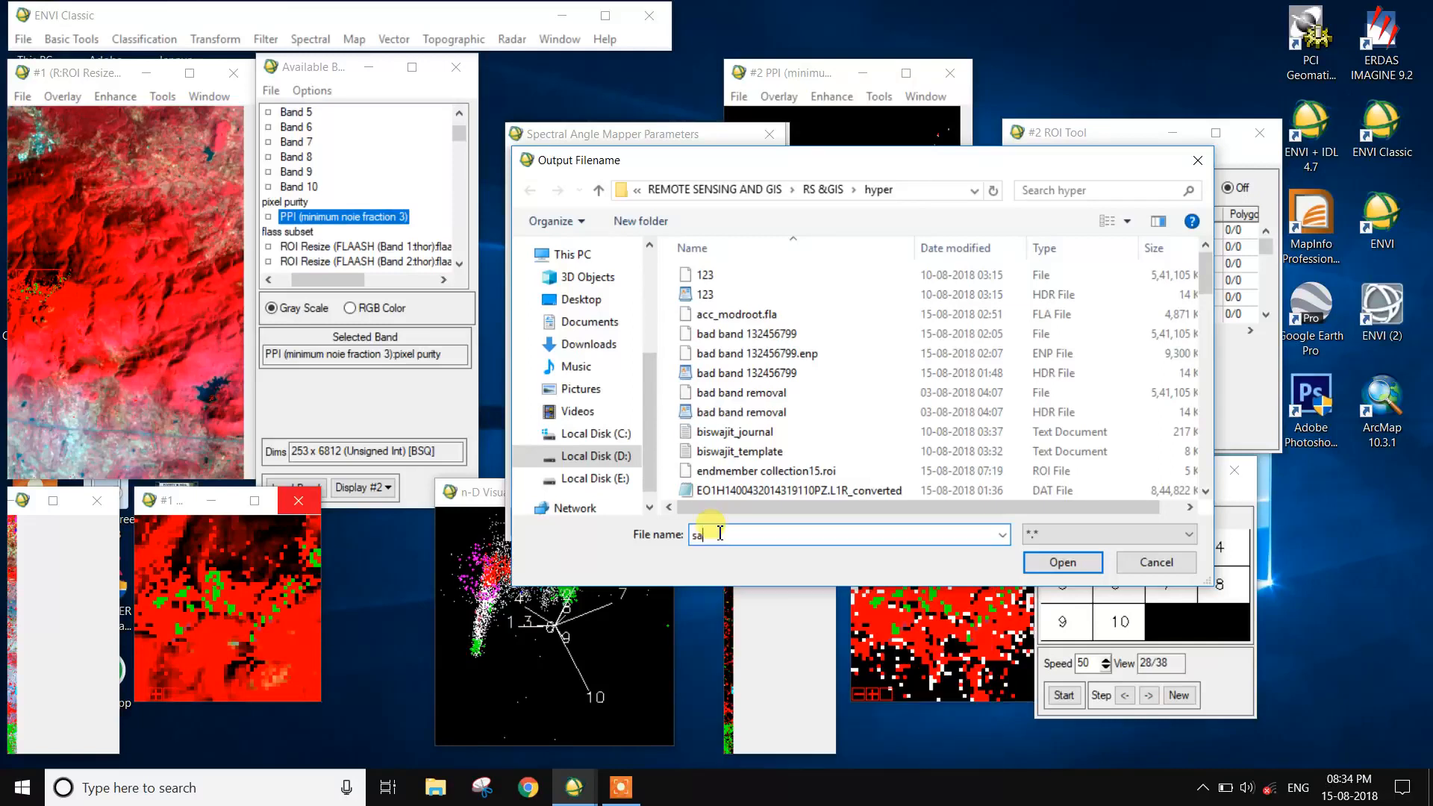
pyautogui.click(1055, 564)
pyautogui.click(533, 521)
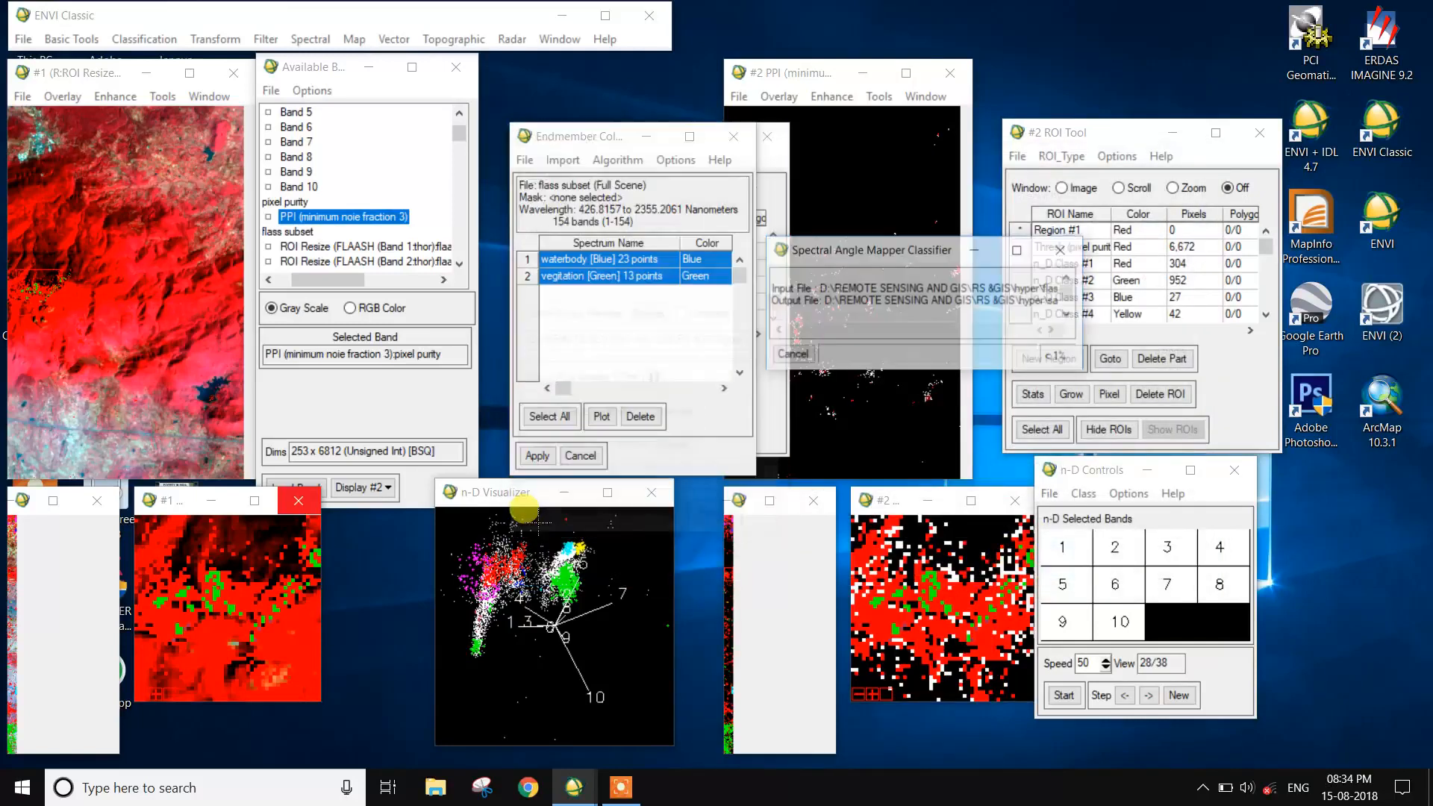
pyautogui.click(612, 787)
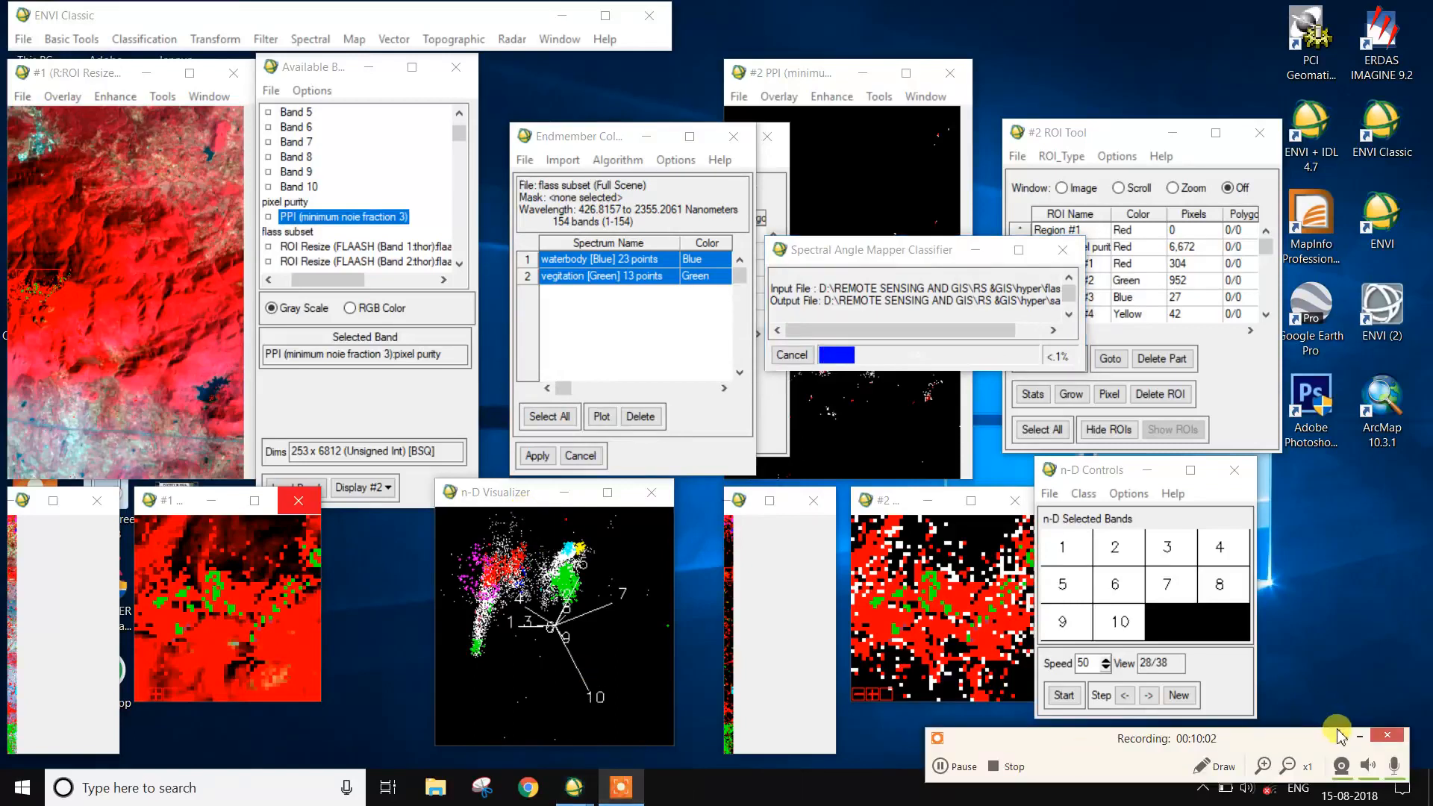
pyautogui.click(1358, 738)
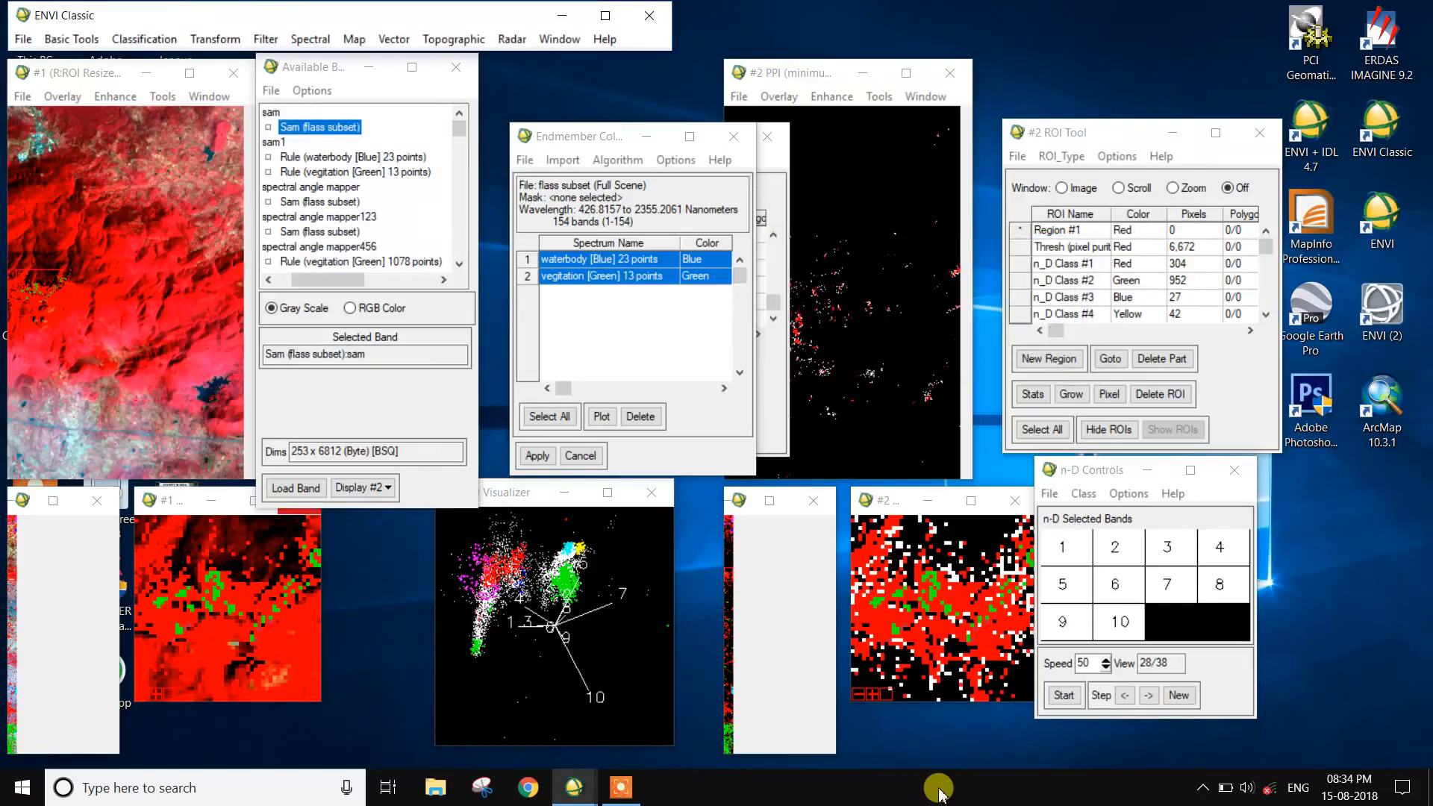
pyautogui.click(620, 787)
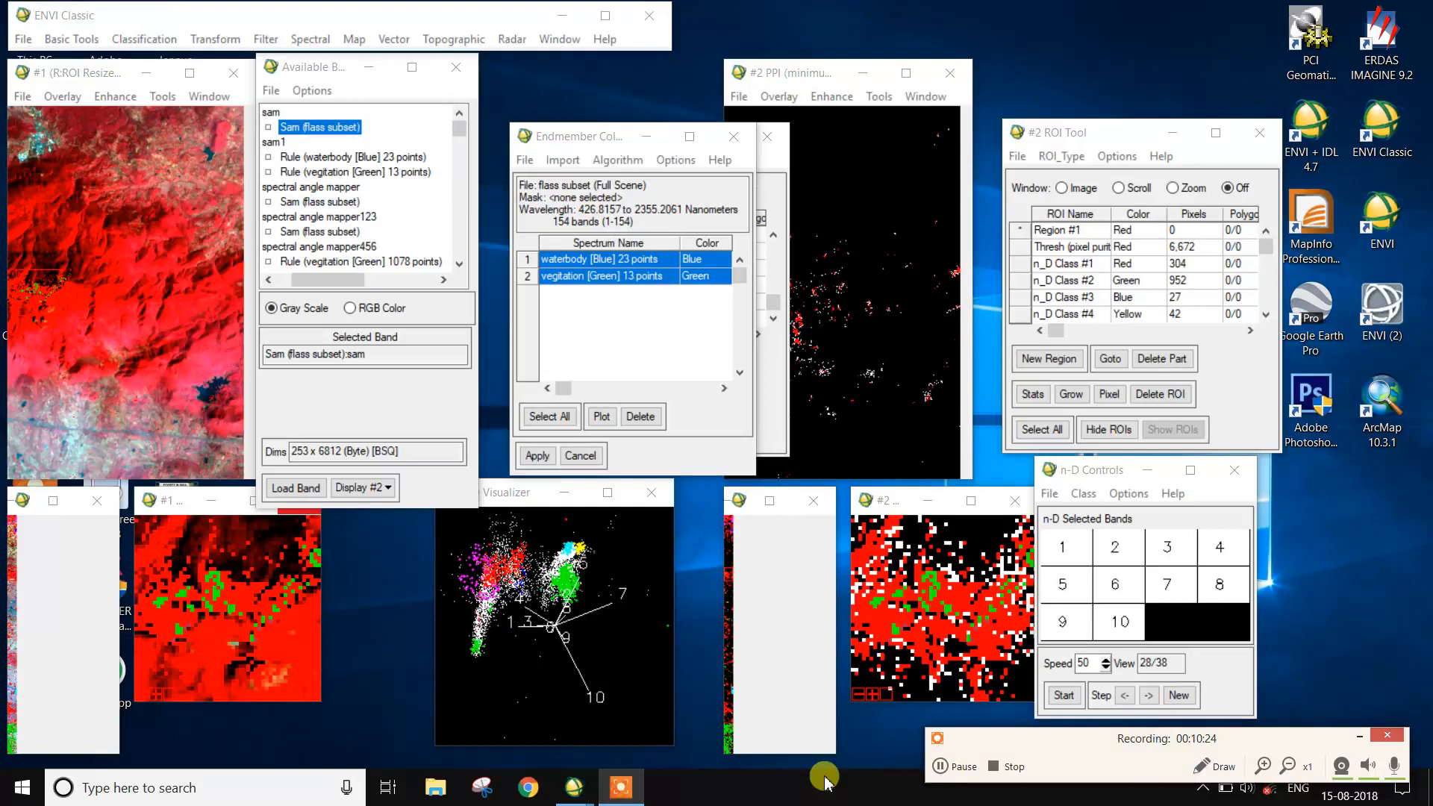
pyautogui.click(963, 766)
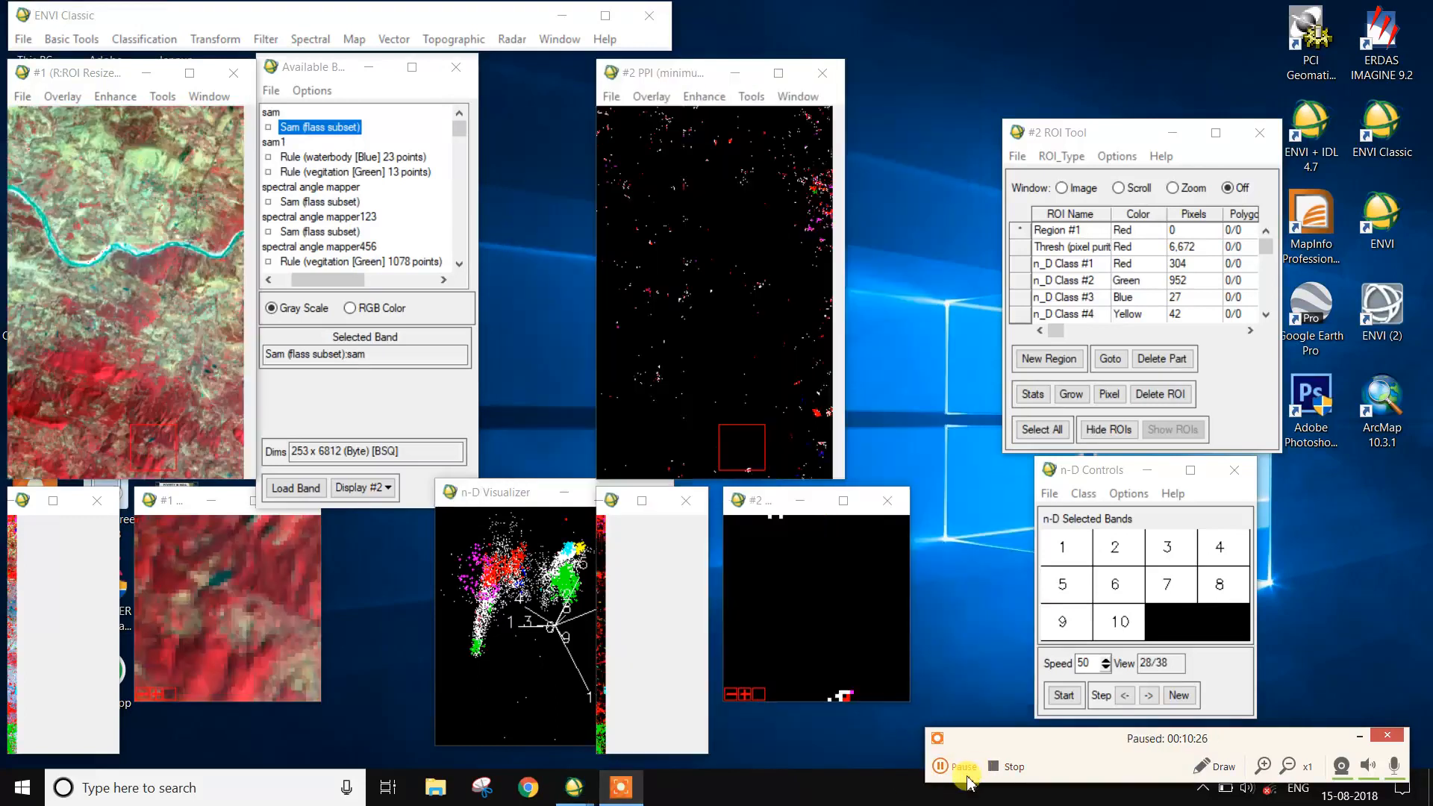
pyautogui.click(963, 766)
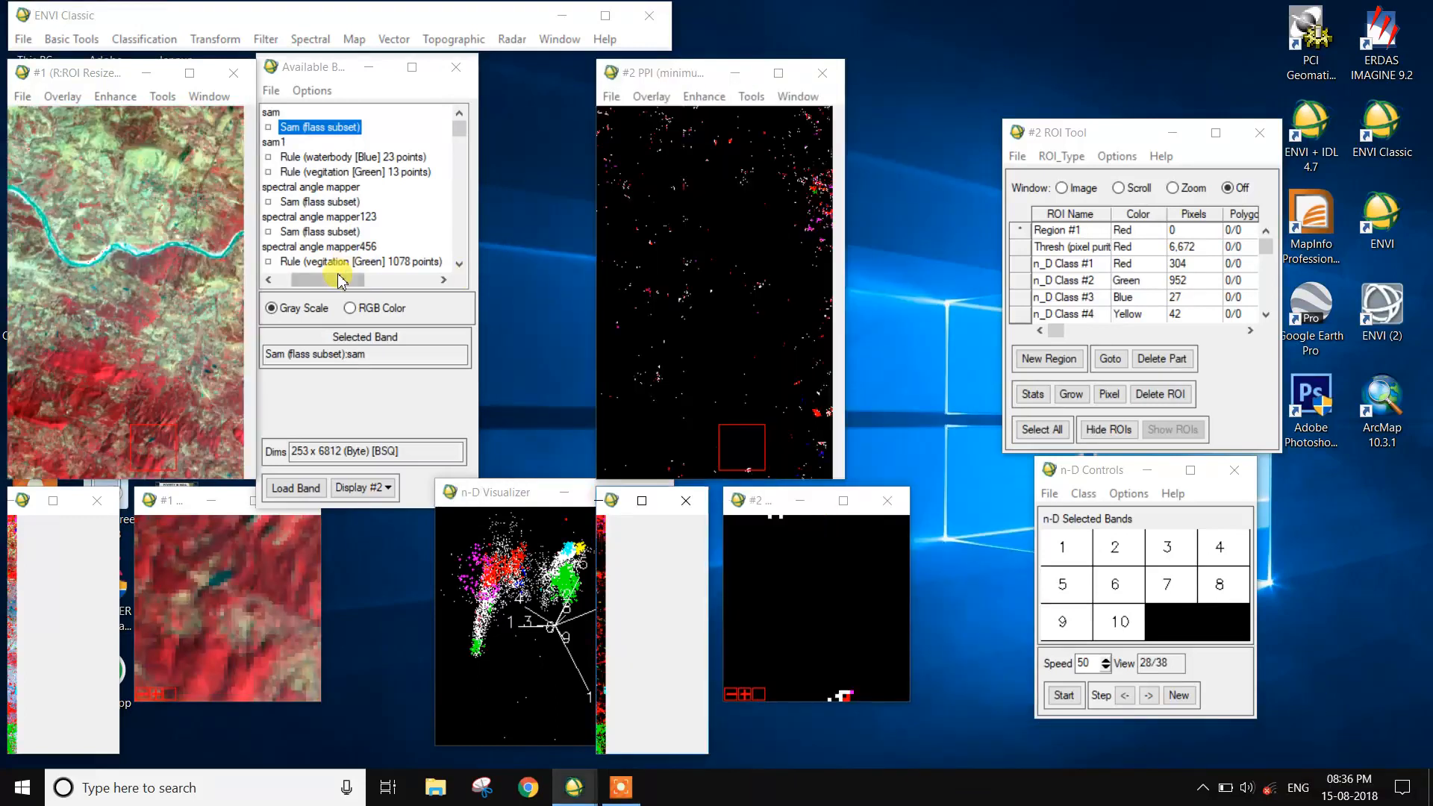
# - Load the Sam (flass subset) band of sam into new display #3 and place its windows beside the band list
pyautogui.click(312, 129)
pyautogui.click(363, 487)
pyautogui.click(384, 512)
pyautogui.click(302, 489)
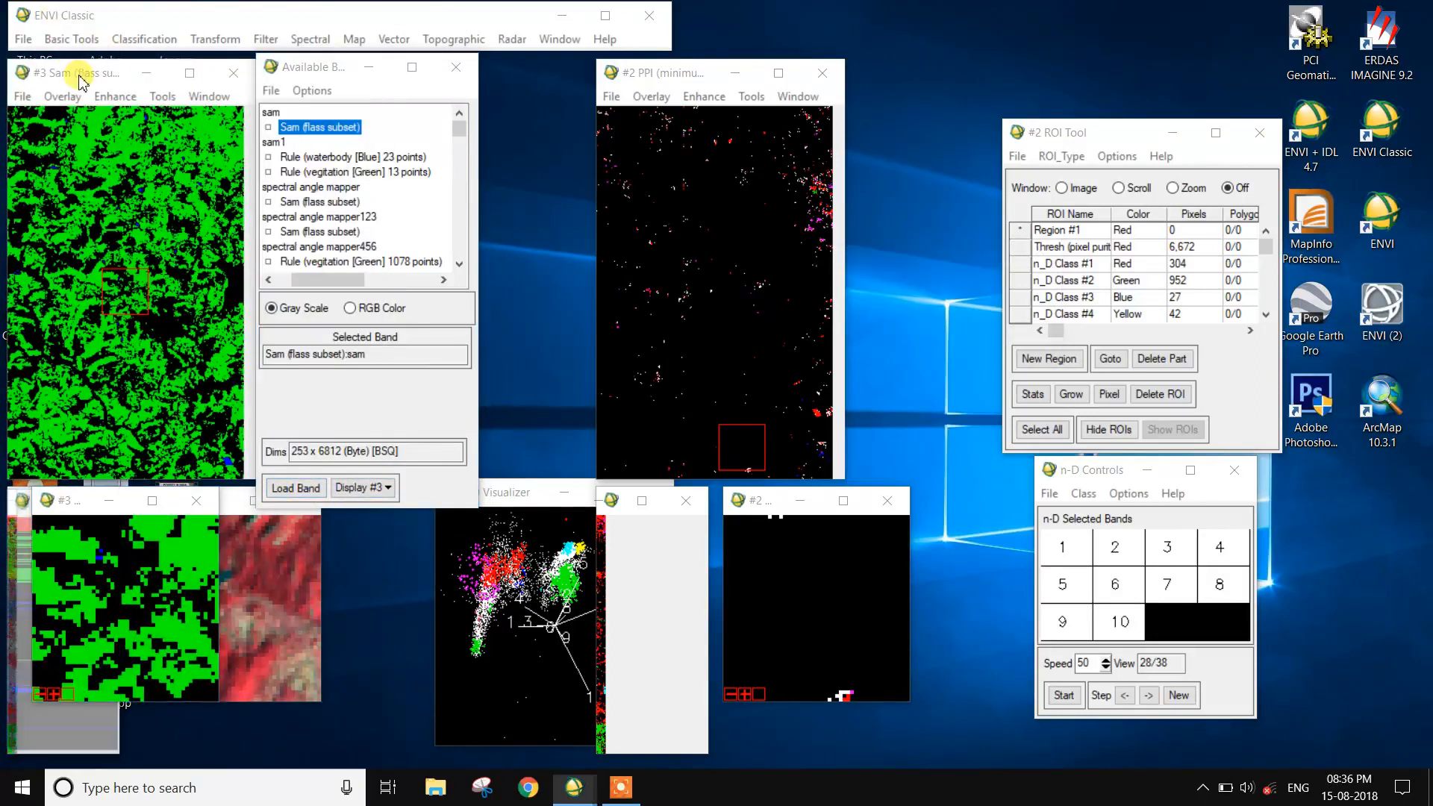
pyautogui.moveTo(81, 80); pyautogui.dragTo(964, 89)
pyautogui.moveTo(649, 71); pyautogui.dragTo(606, 69)
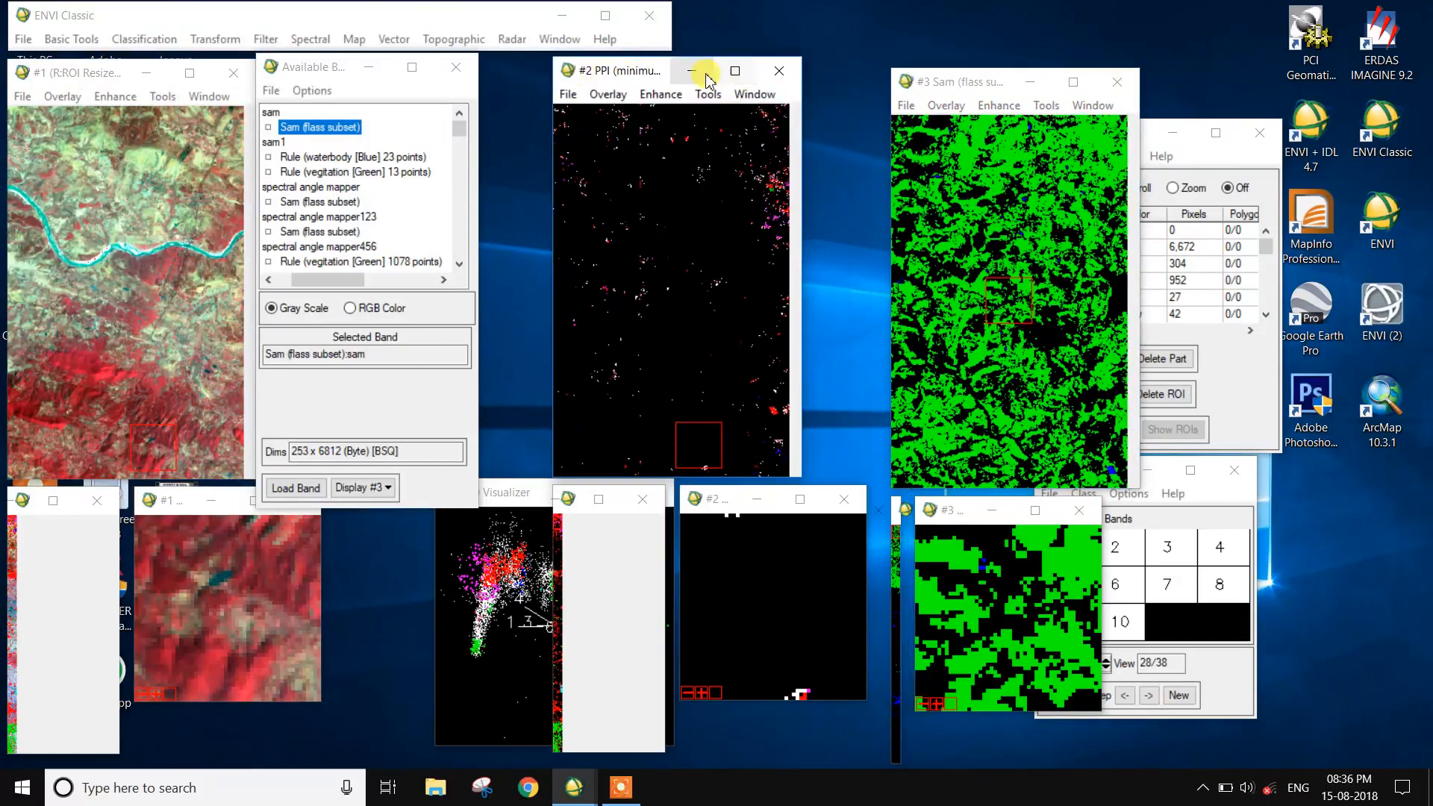
pyautogui.moveTo(965, 82); pyautogui.dragTo(643, 56)
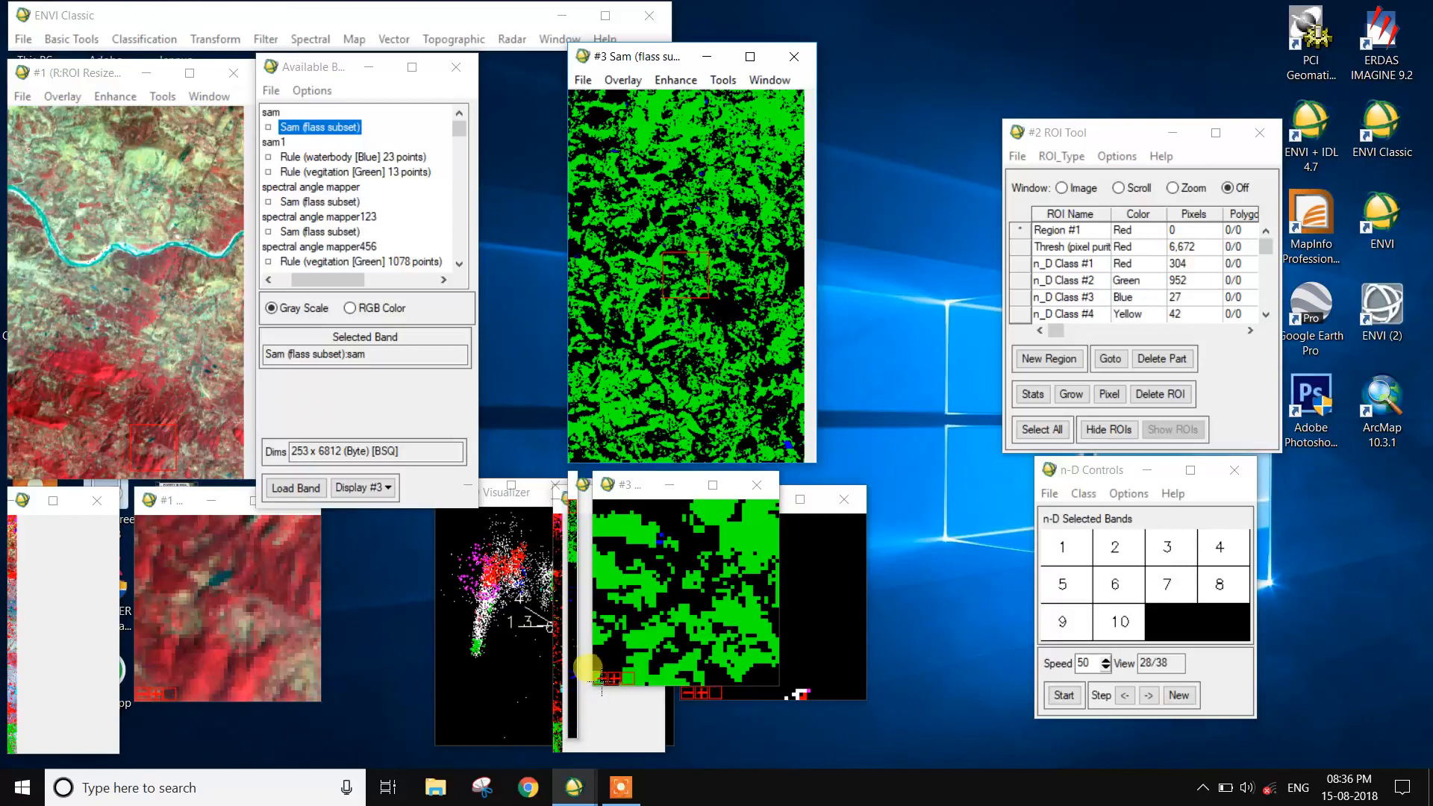
# - Link display #1 with display #3, excluding display #2 and keeping dynamic overlay on
pyautogui.click(727, 80)
pyautogui.moveTo(755, 106)
pyautogui.click(938, 106)
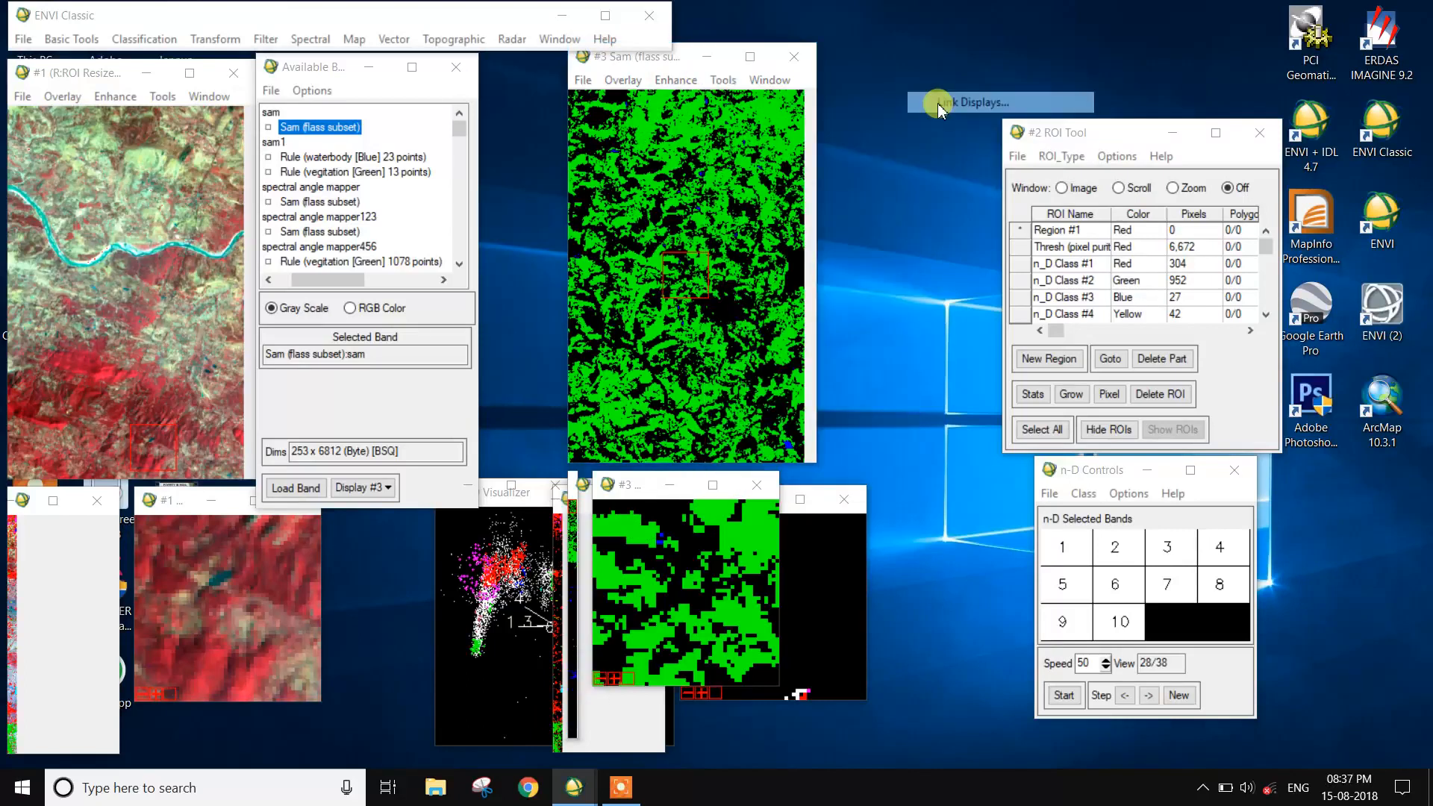
pyautogui.click(603, 363)
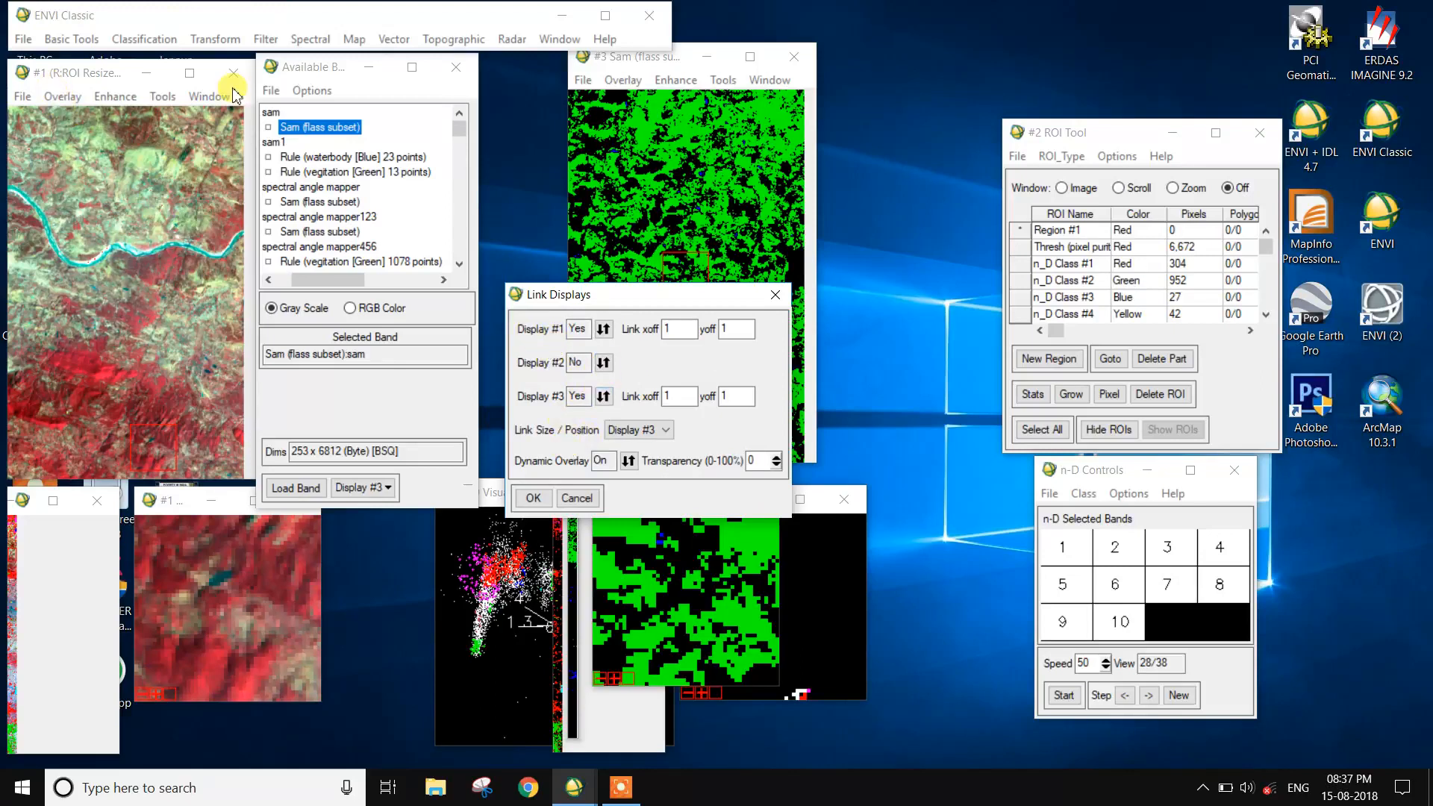
pyautogui.click(533, 498)
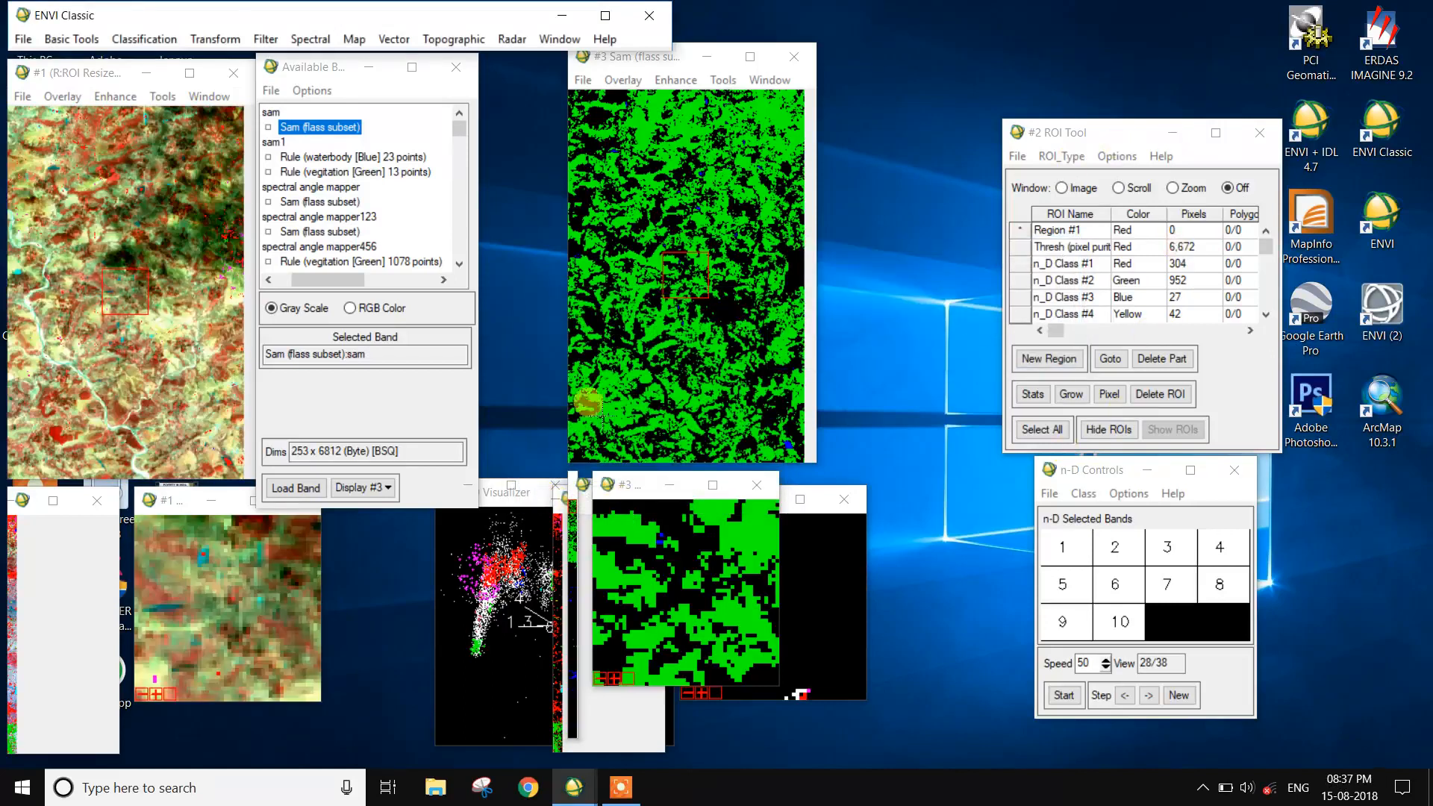
# - Compare the classified vegetation areas in display #3 with the false-color image in display #1 using the dynamic overlay
pyautogui.click(698, 260)
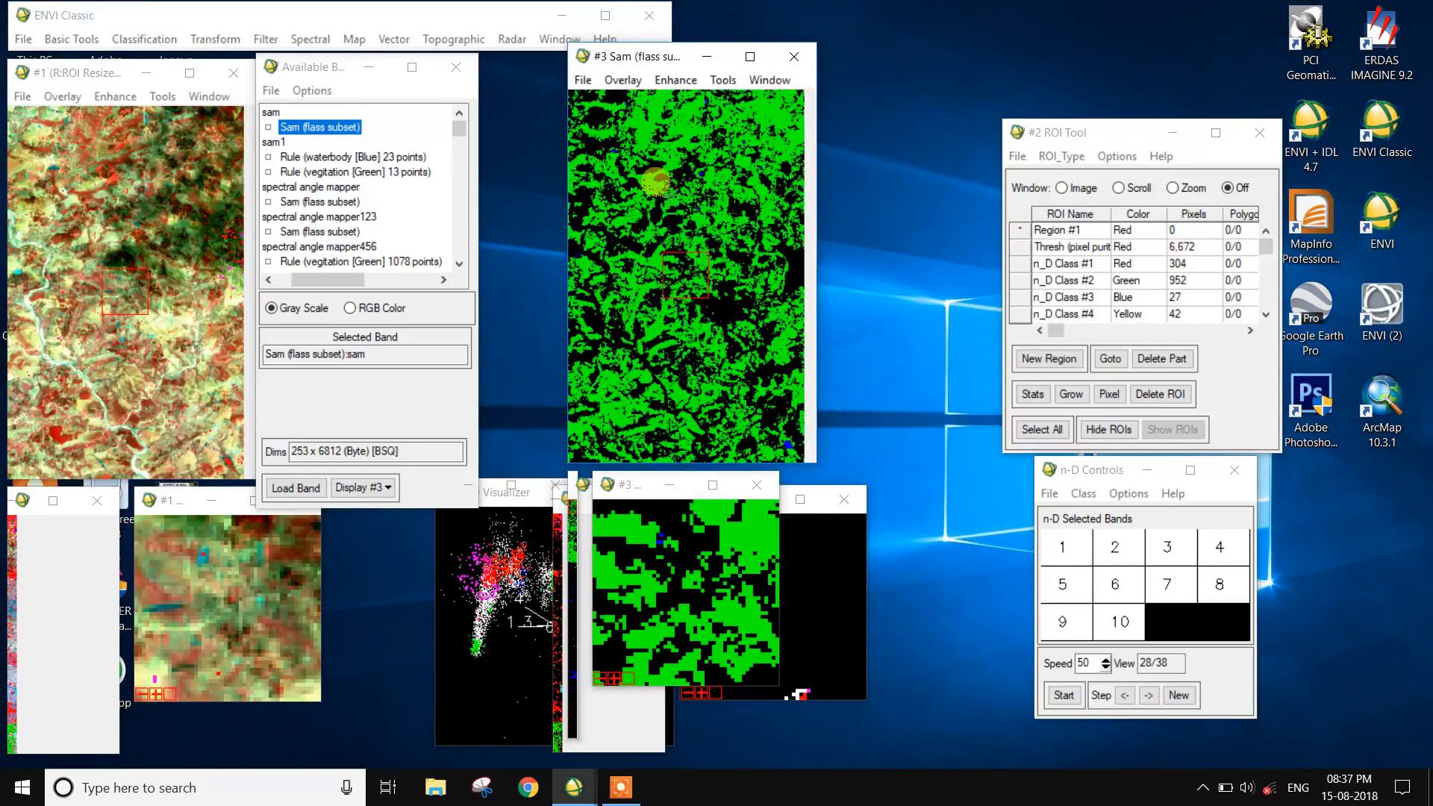
pyautogui.click(141, 193)
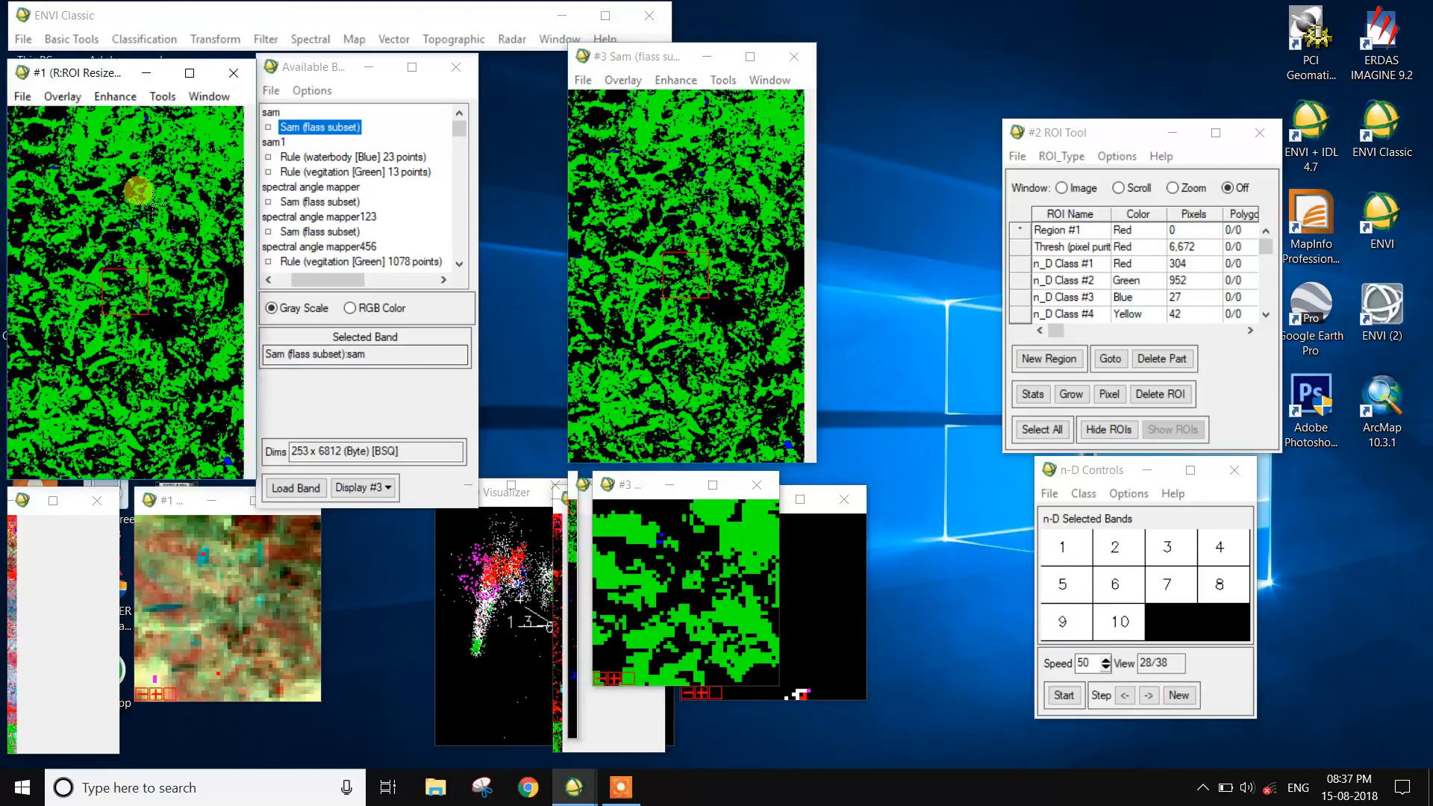
pyautogui.click(52, 403)
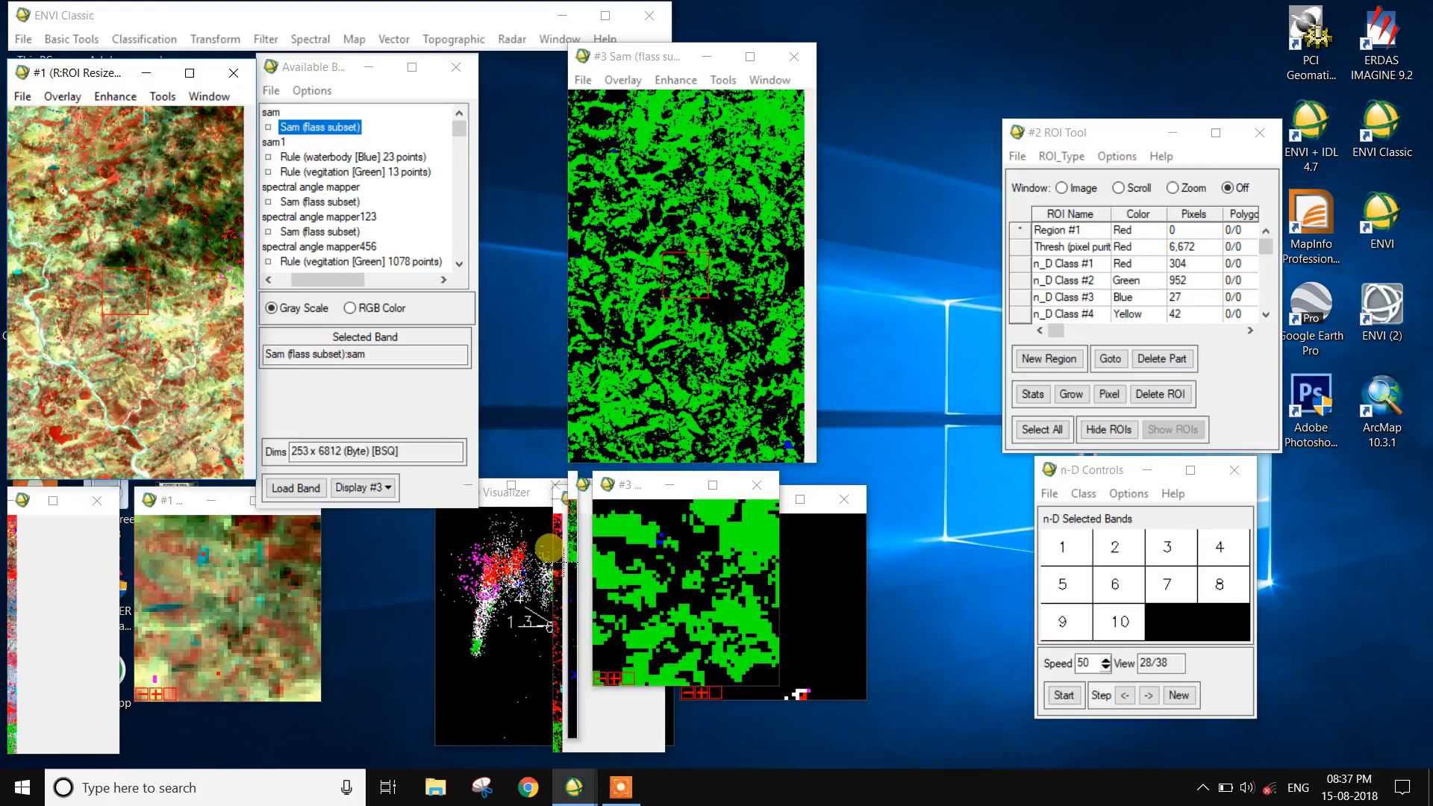
pyautogui.click(573, 539)
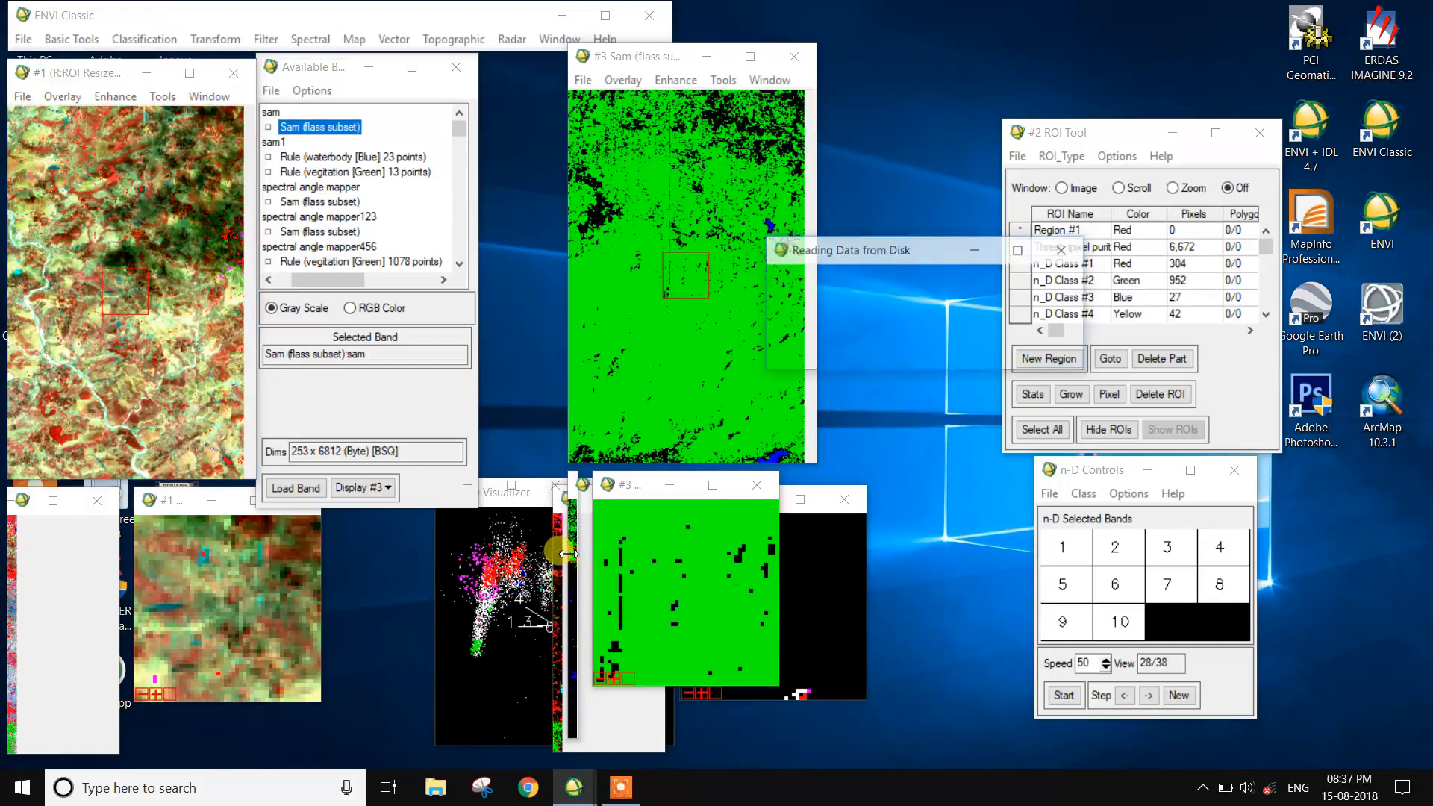
pyautogui.click(644, 334)
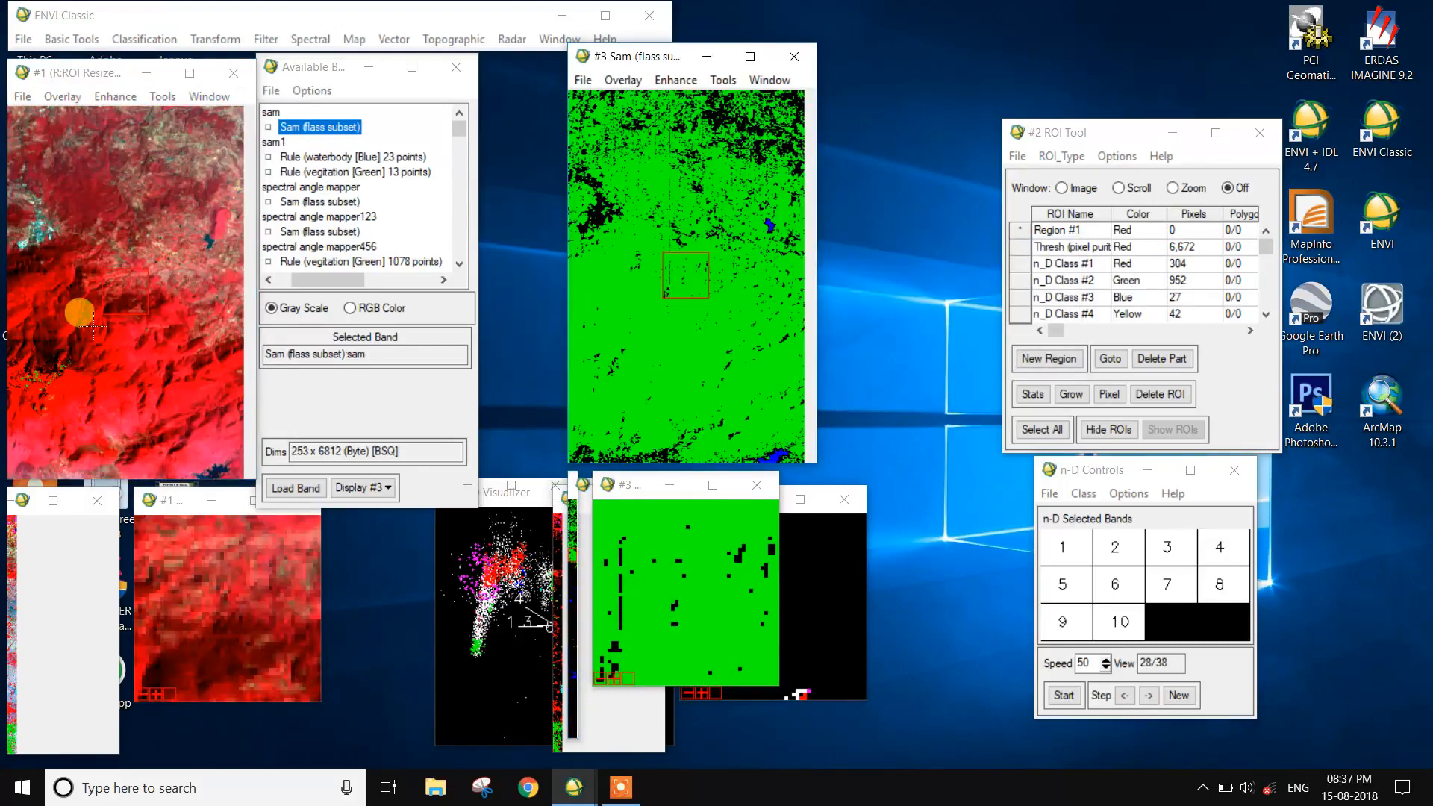
pyautogui.click(717, 287)
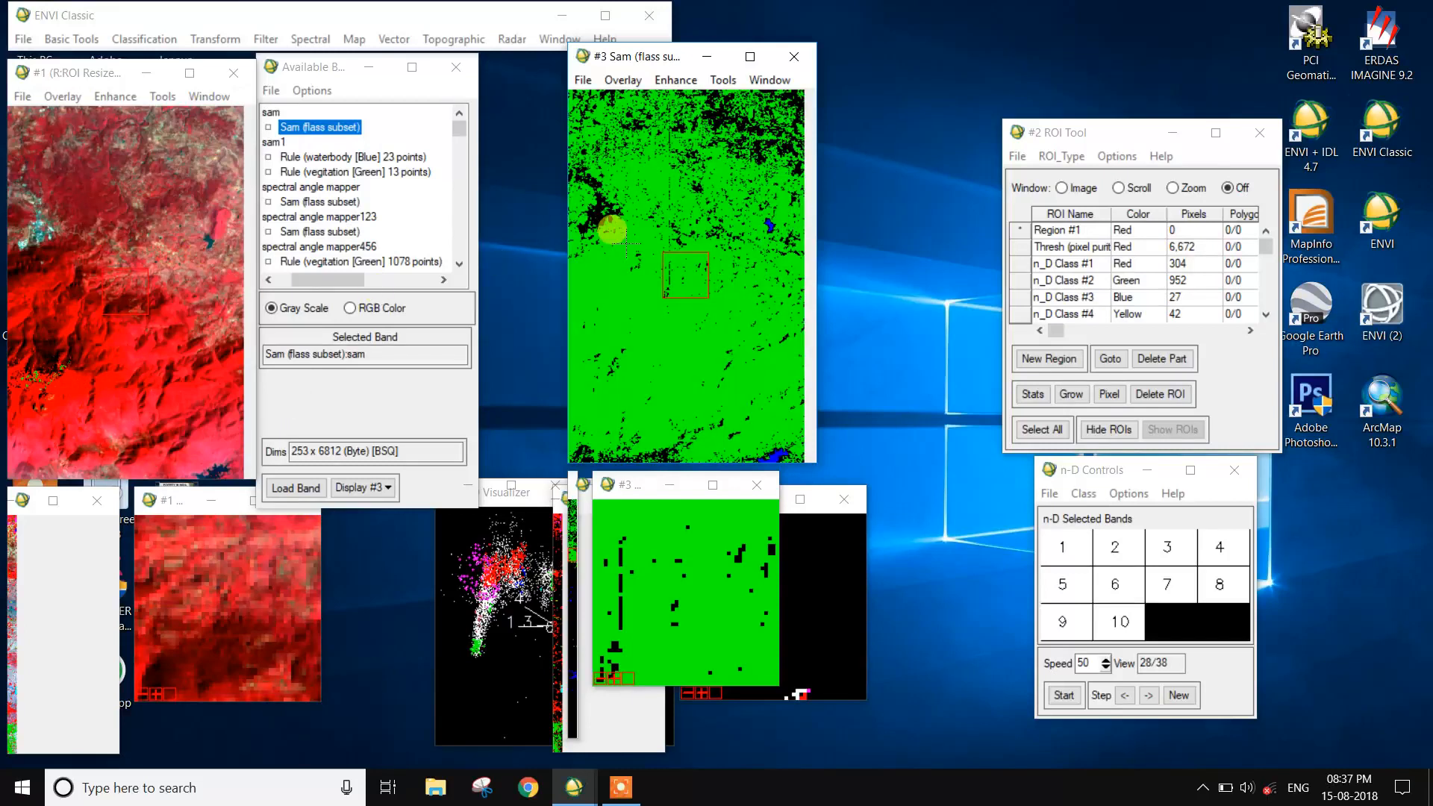
pyautogui.click(769, 224)
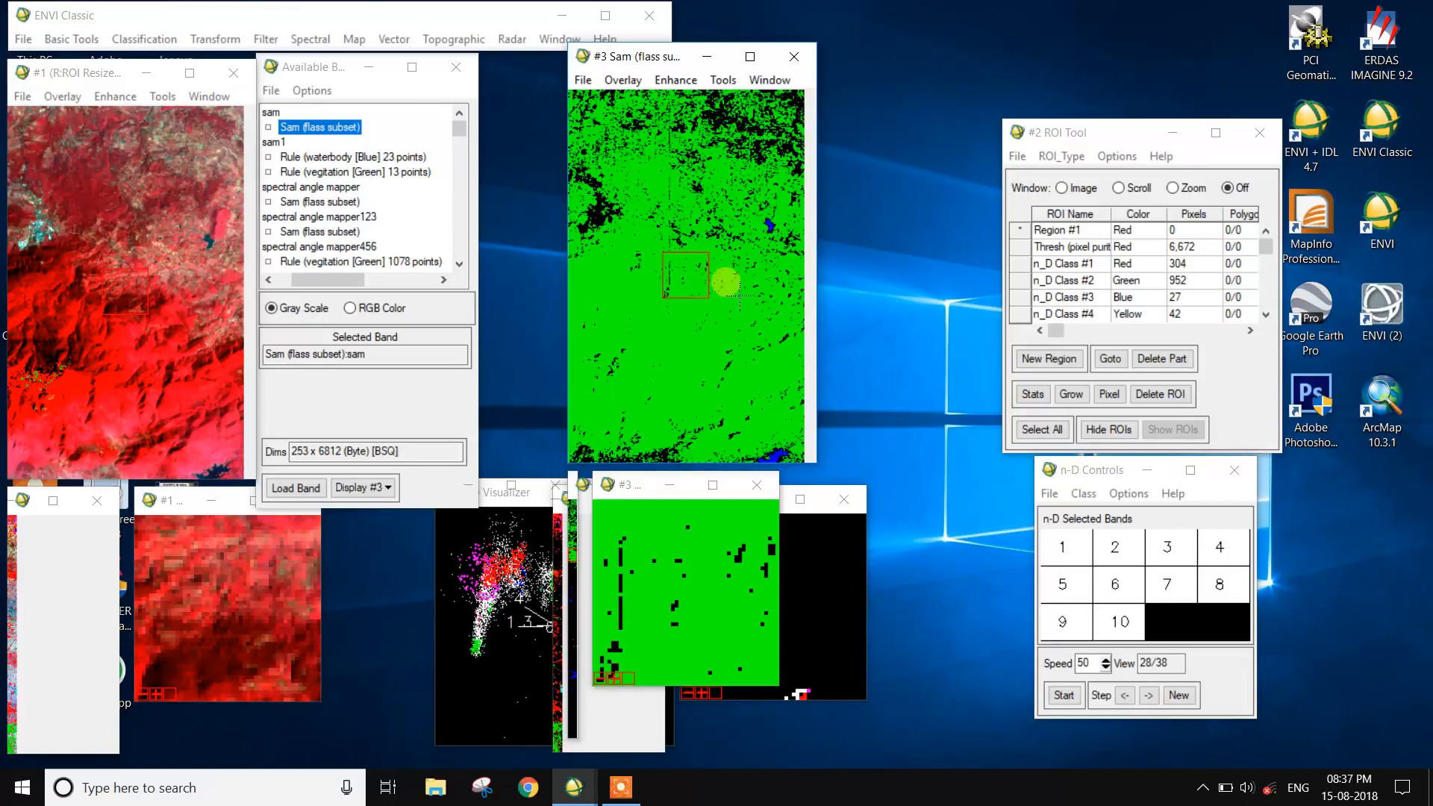
# - Separate display #3's windows from display #2's and compare the classified waterbodies with the image at several places along the scene
pyautogui.click(551, 589)
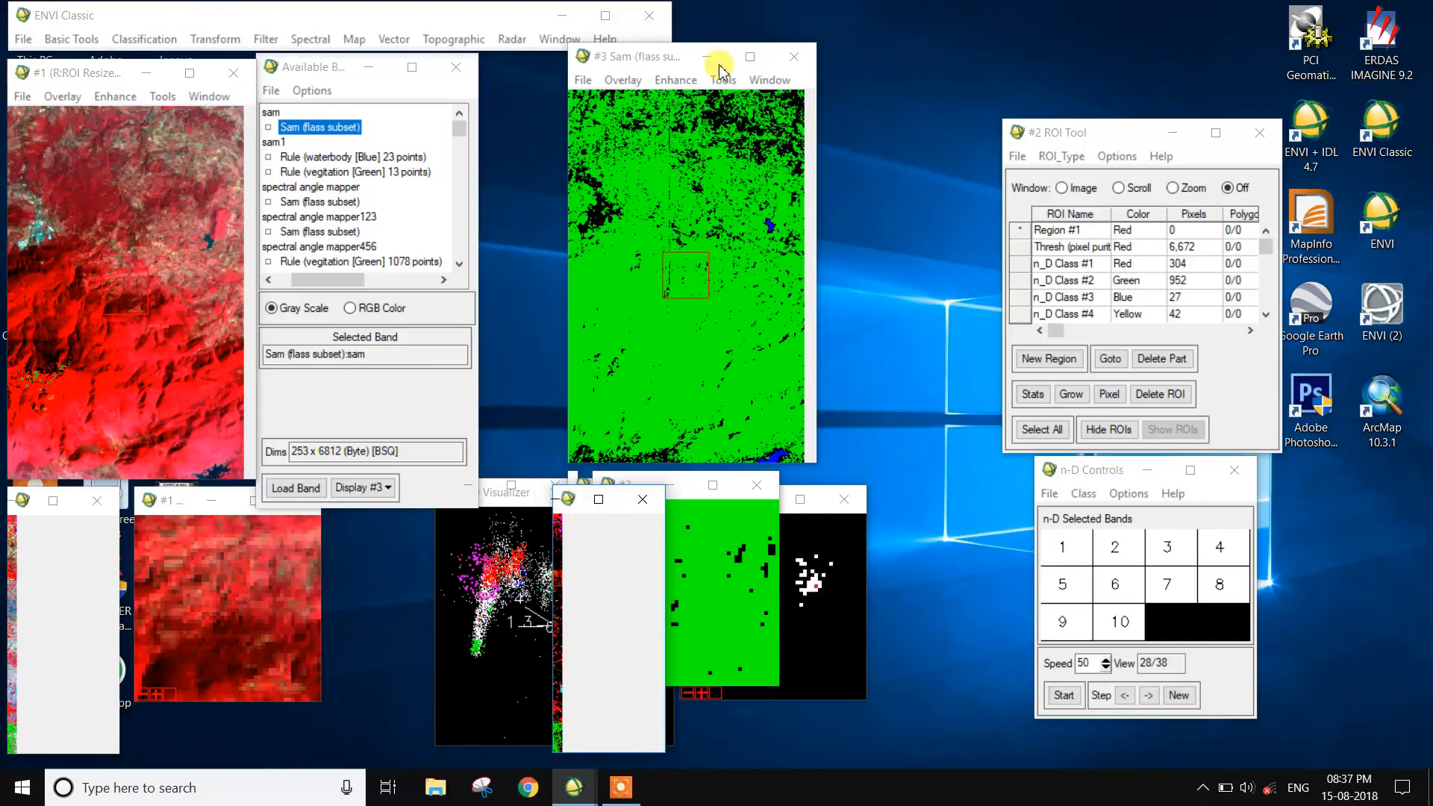
pyautogui.moveTo(654, 67); pyautogui.dragTo(823, 76)
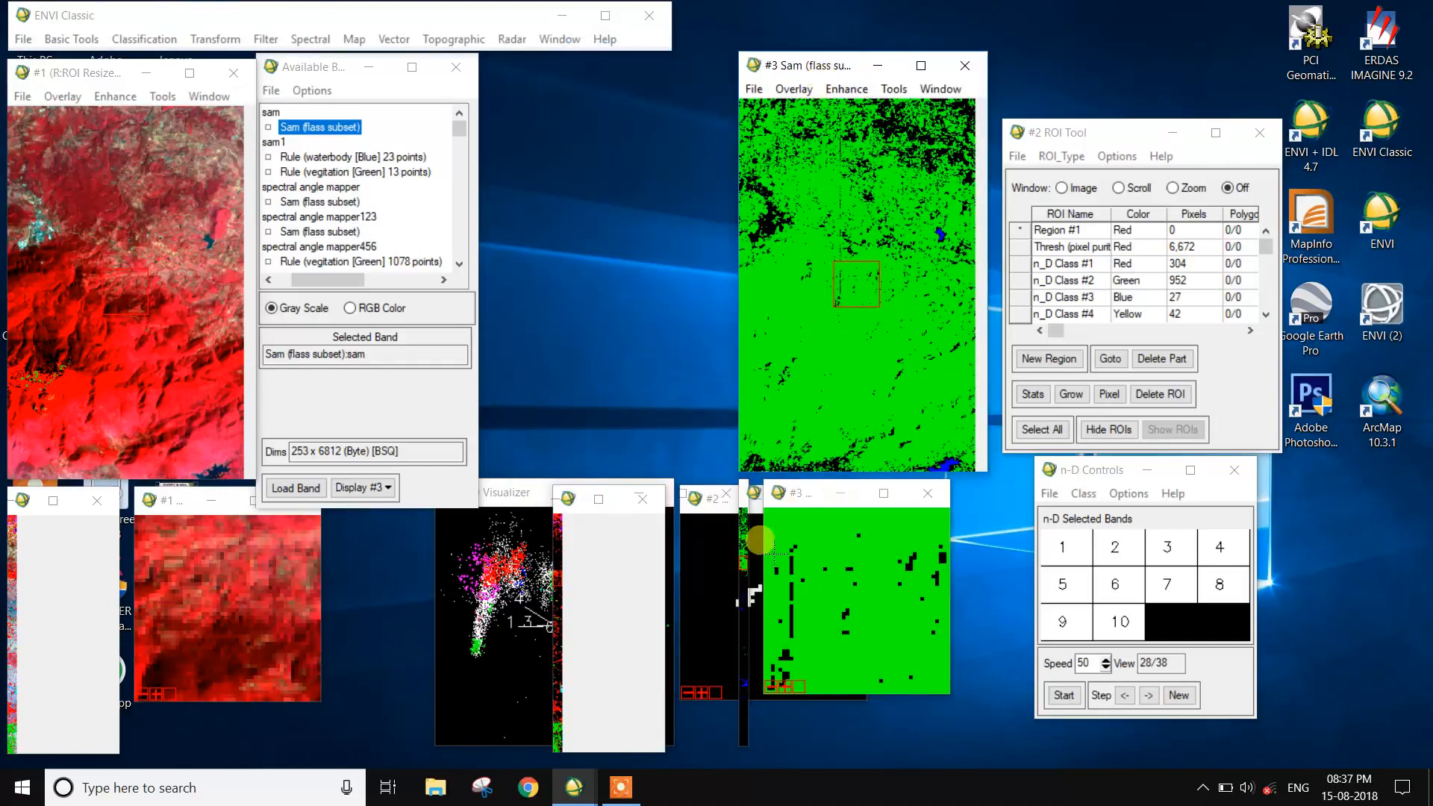
pyautogui.click(738, 570)
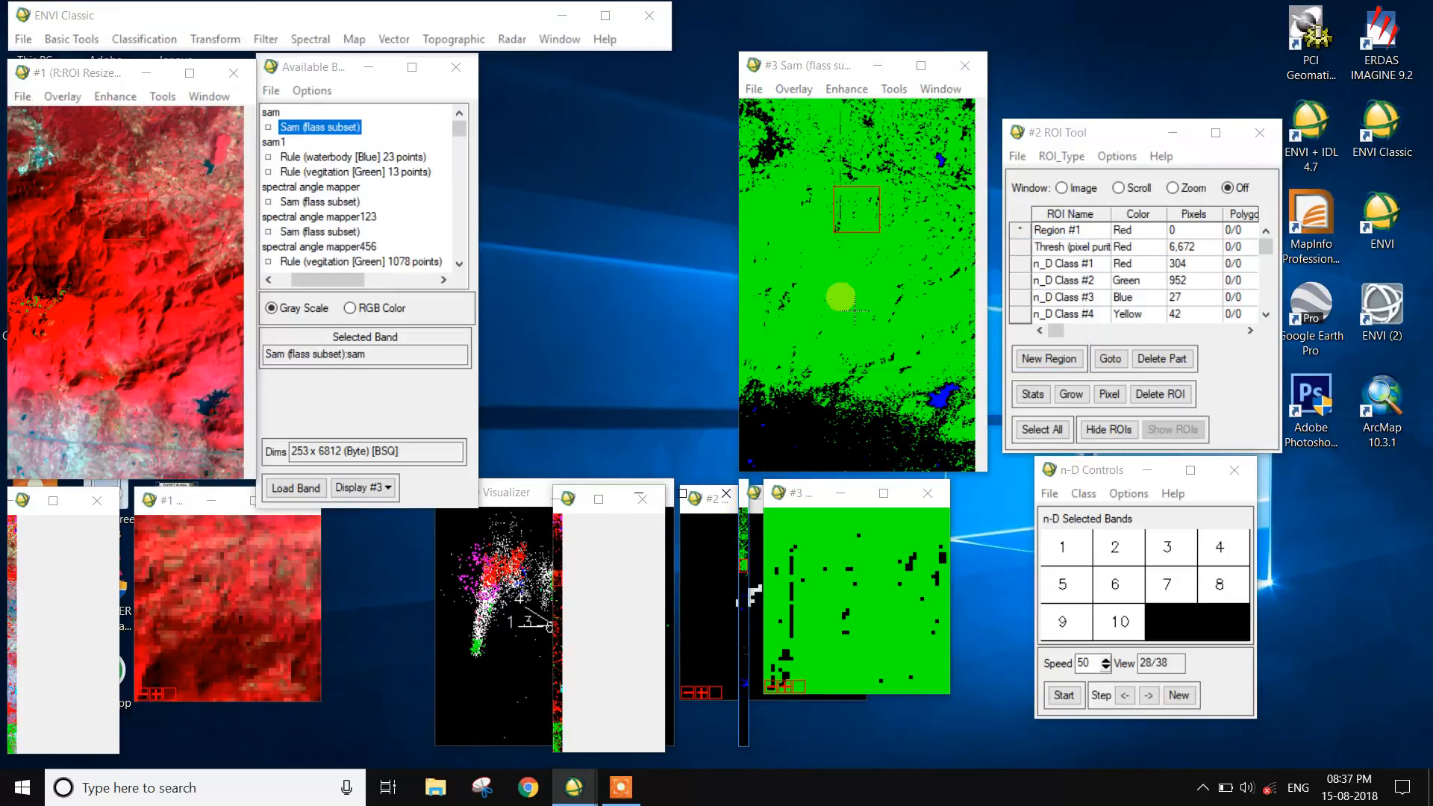
pyautogui.click(939, 388)
pyautogui.click(938, 388)
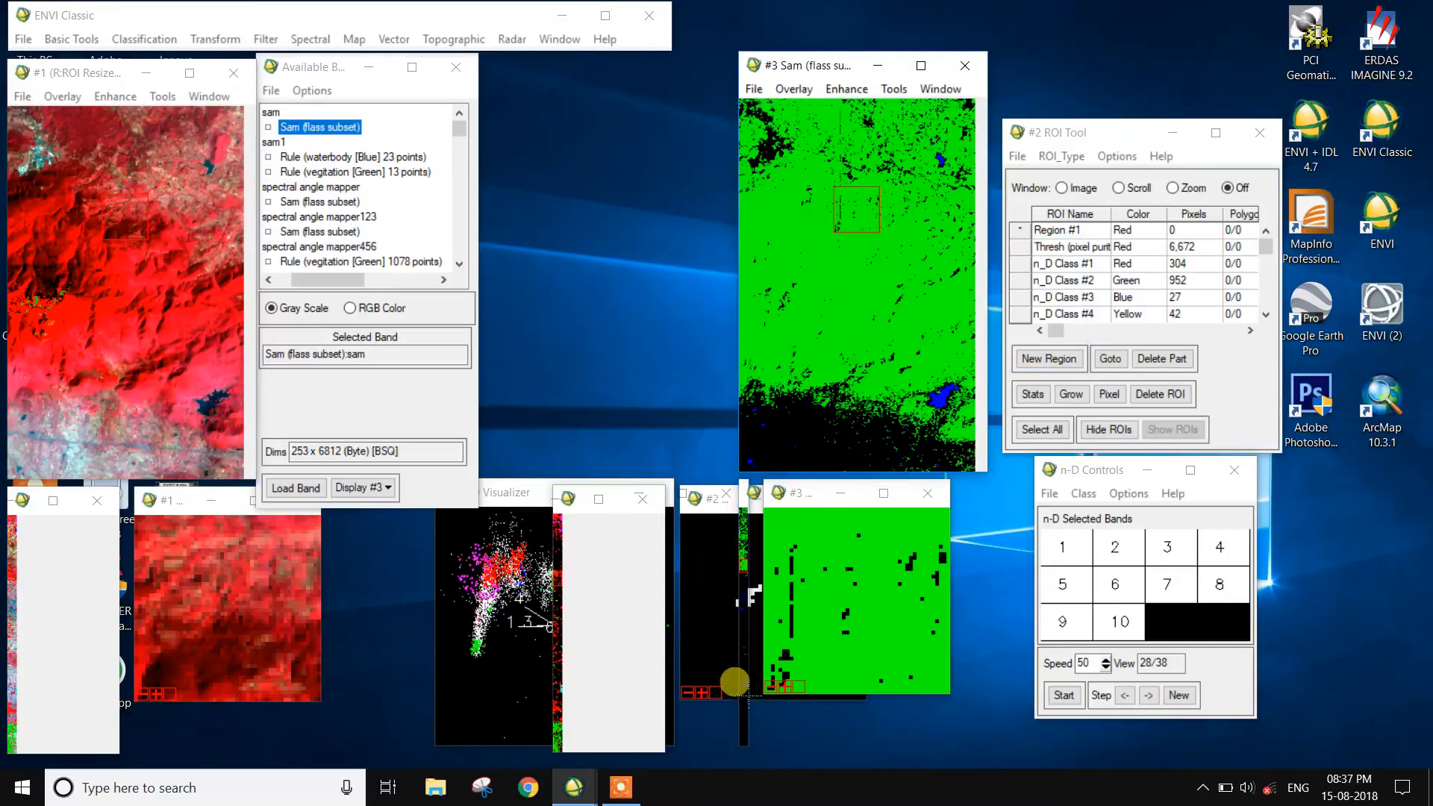
pyautogui.click(742, 684)
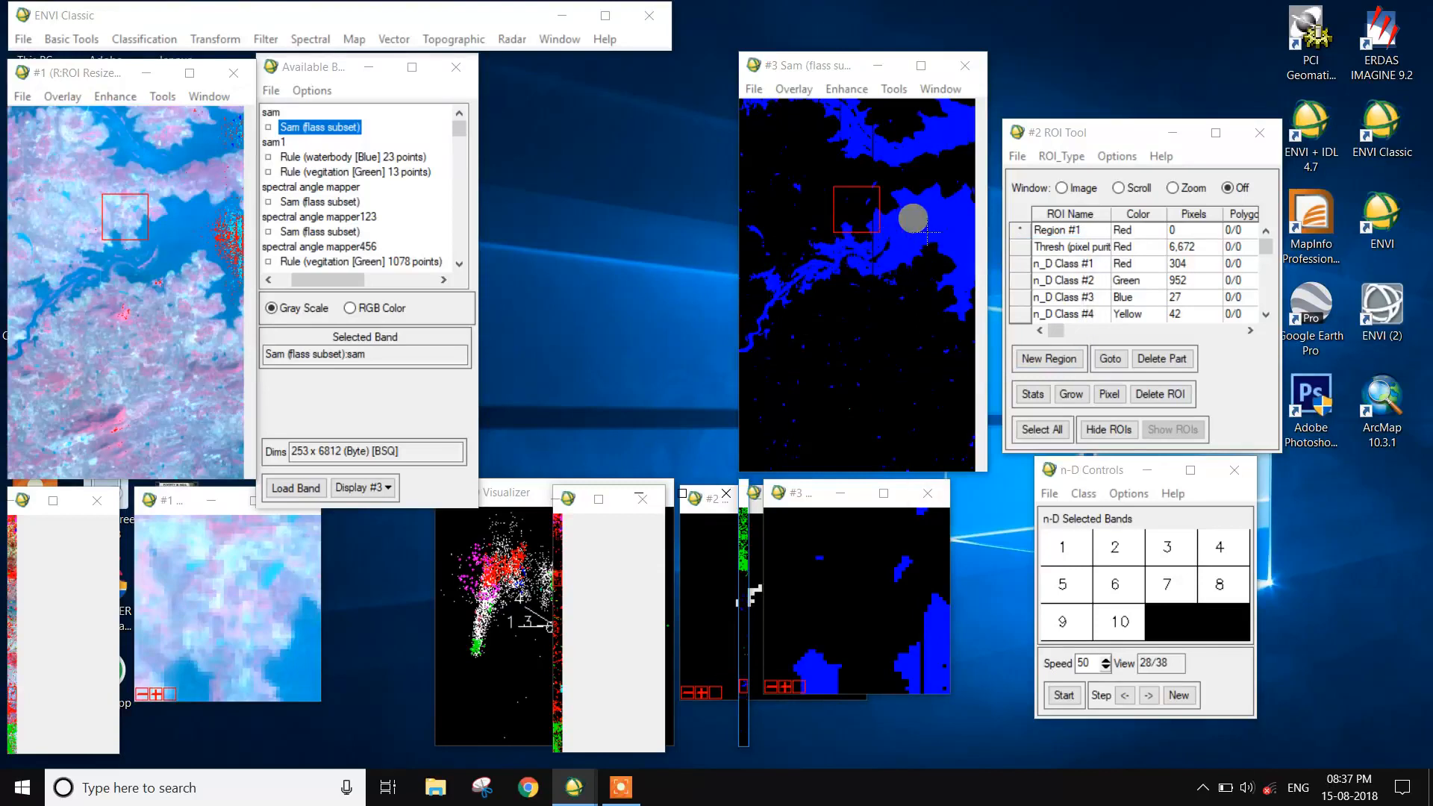
pyautogui.click(914, 217)
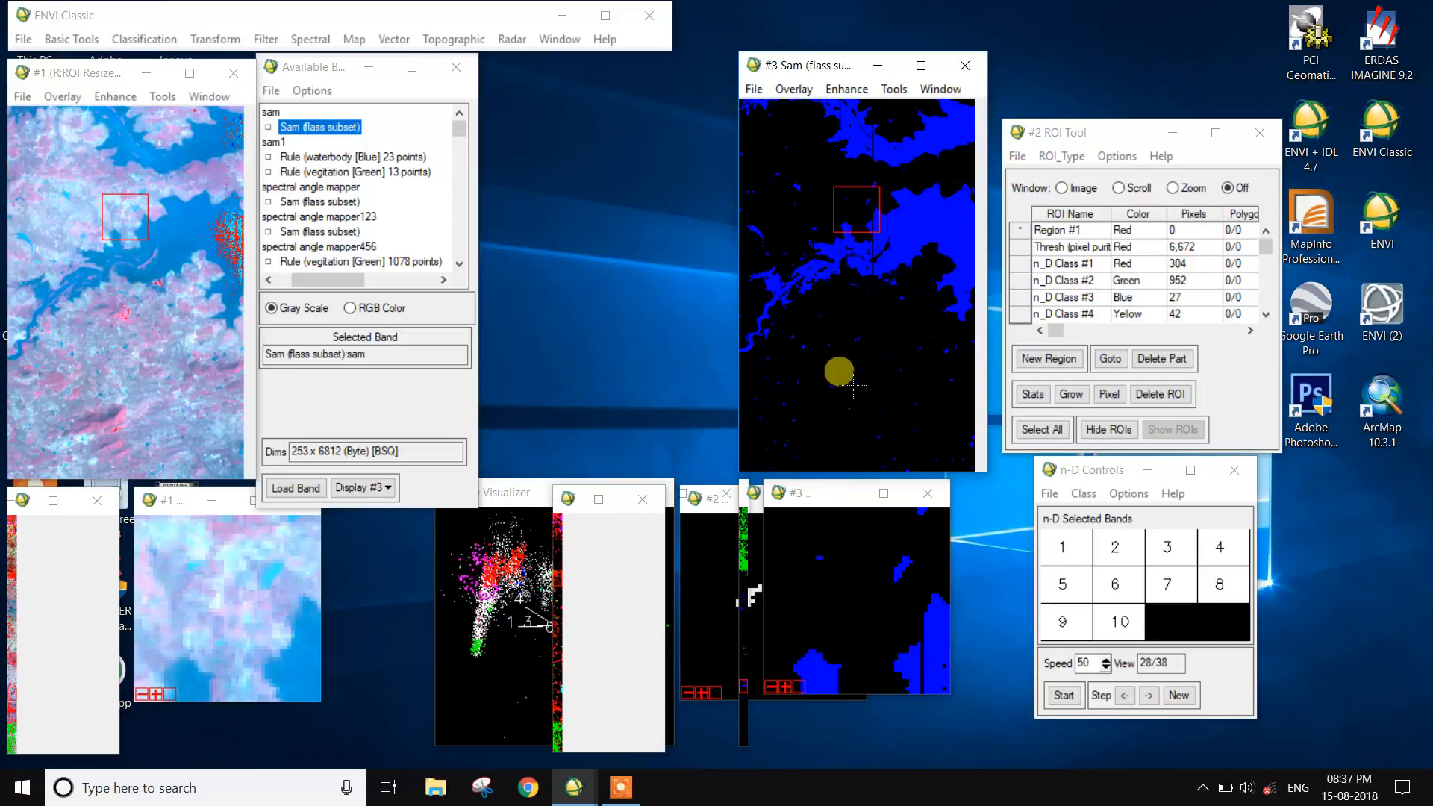
pyautogui.click(743, 538)
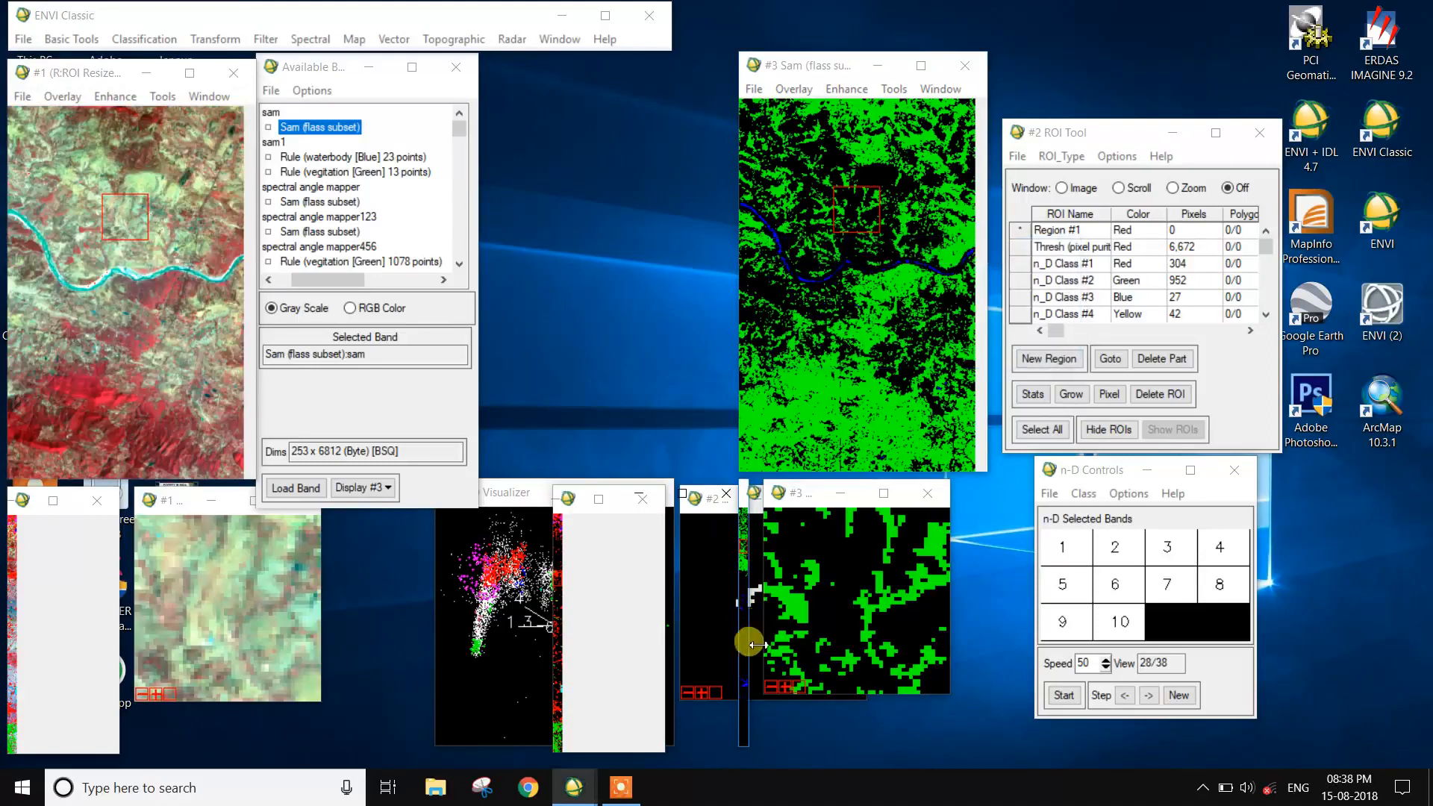
pyautogui.click(741, 679)
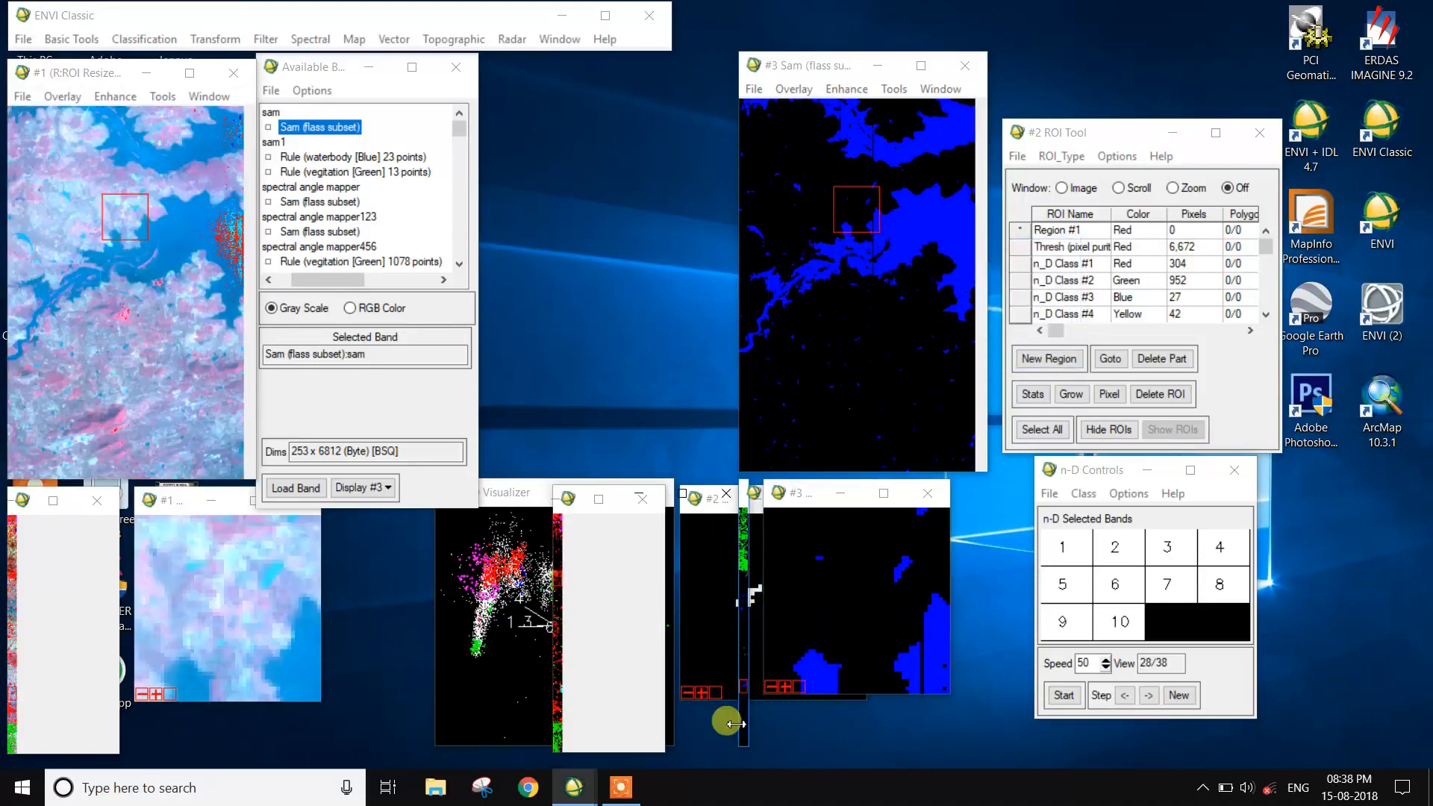
pyautogui.click(625, 789)
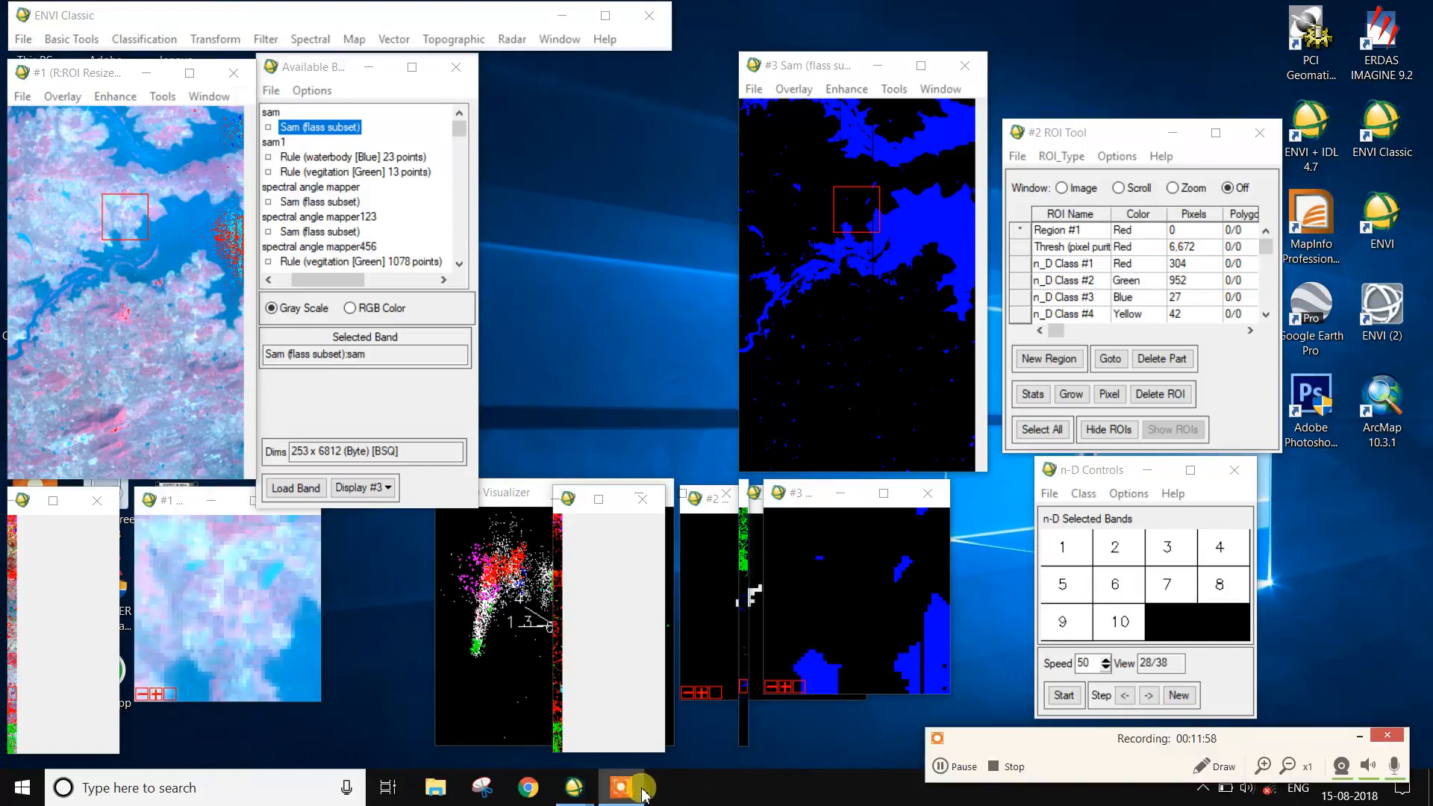